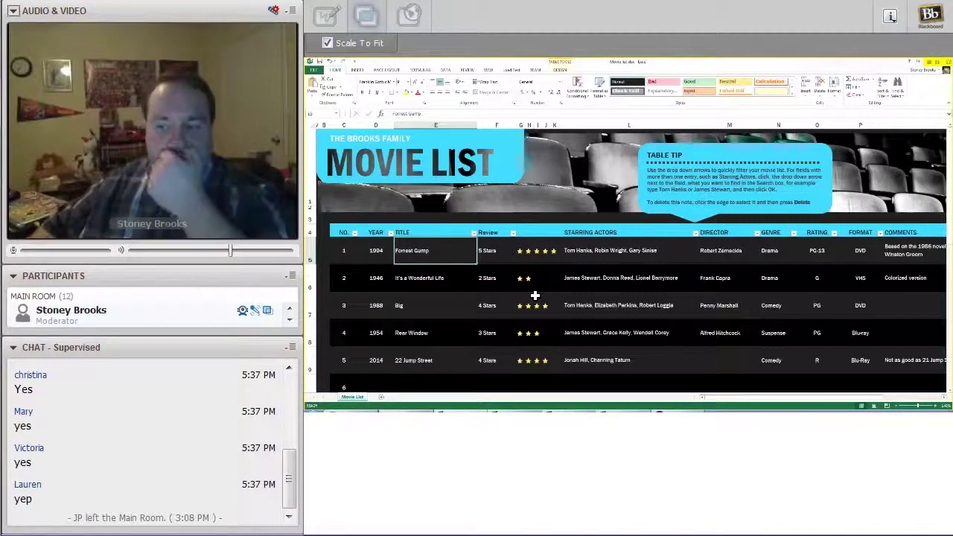
Examine the Forrest Gump row's fields from number, year, title and review through starring actors, director and genre
click(554, 182)
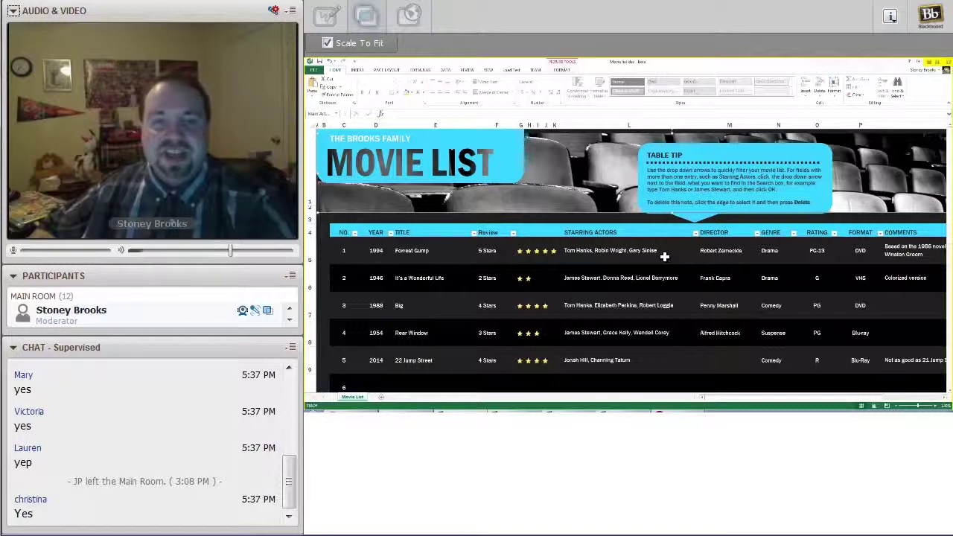
click(445, 255)
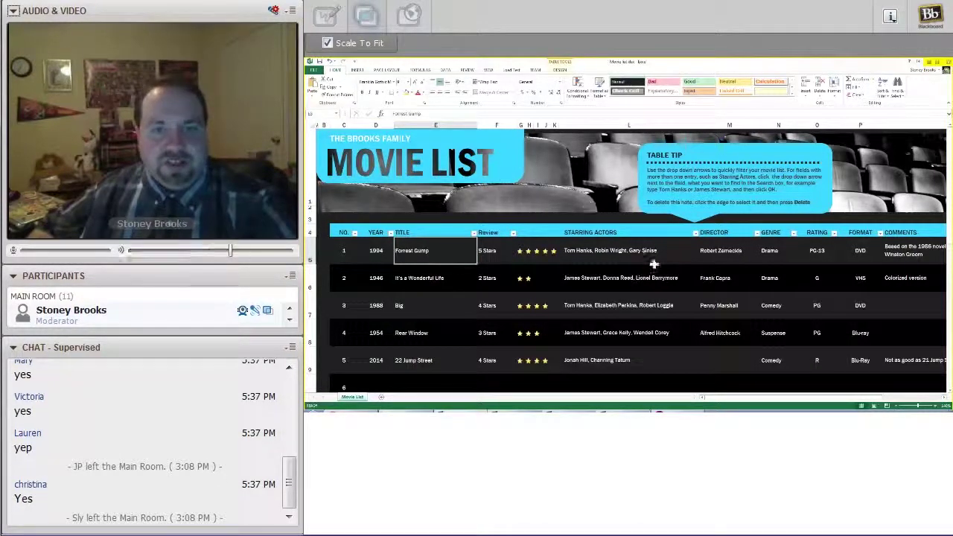
click(343, 255)
click(378, 253)
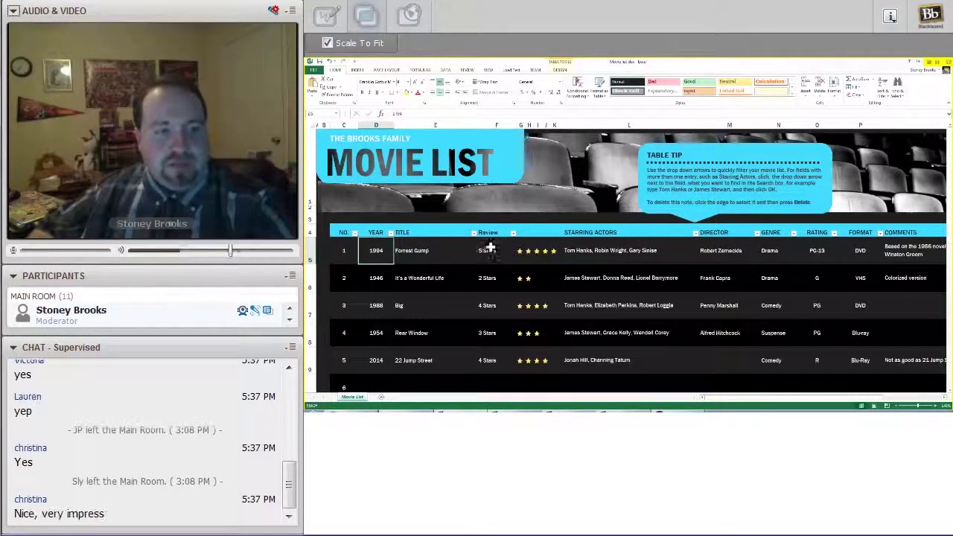
click(428, 251)
click(532, 252)
click(656, 254)
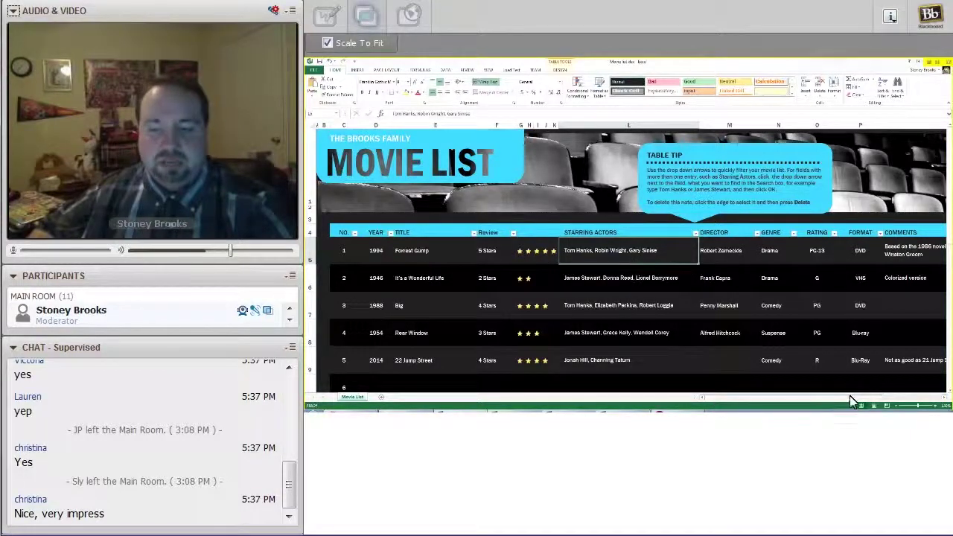
click(378, 254)
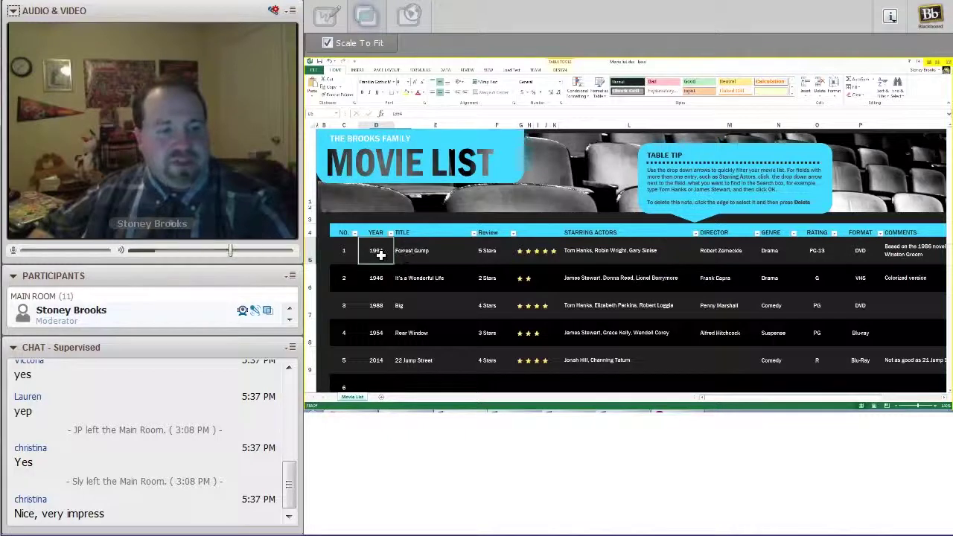
click(484, 251)
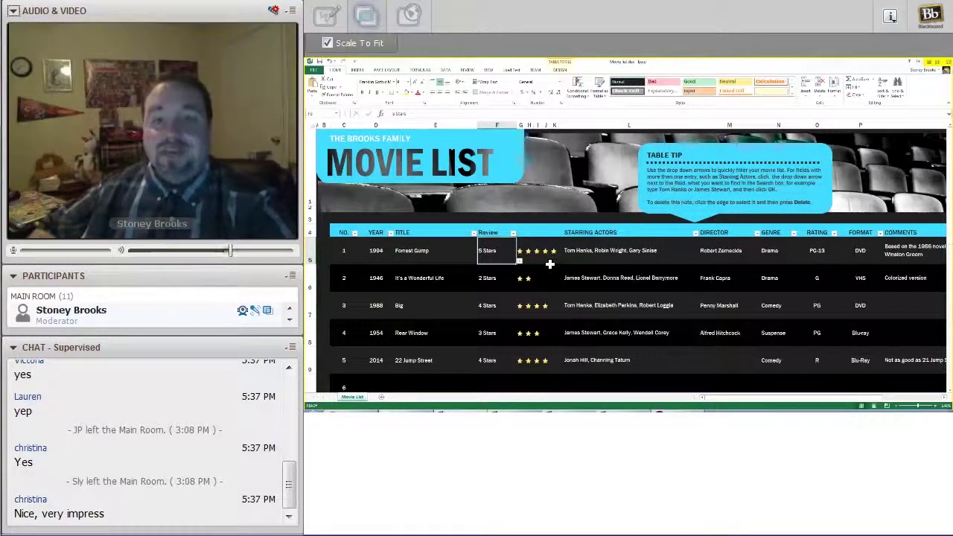
click(583, 256)
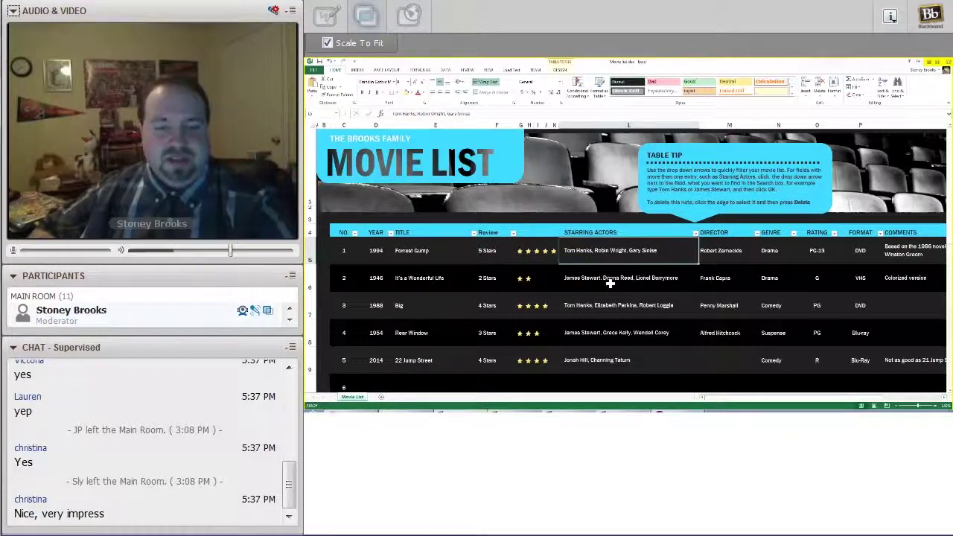
click(723, 255)
click(773, 251)
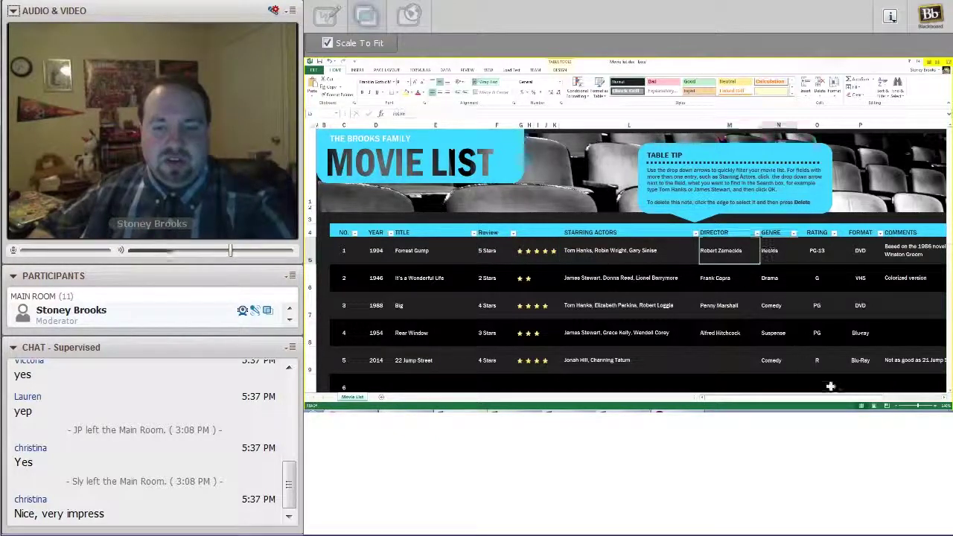
Examine the format and comments columns and the remaining movie entries down to 22 Jump Street
drag(839, 396, 946, 403)
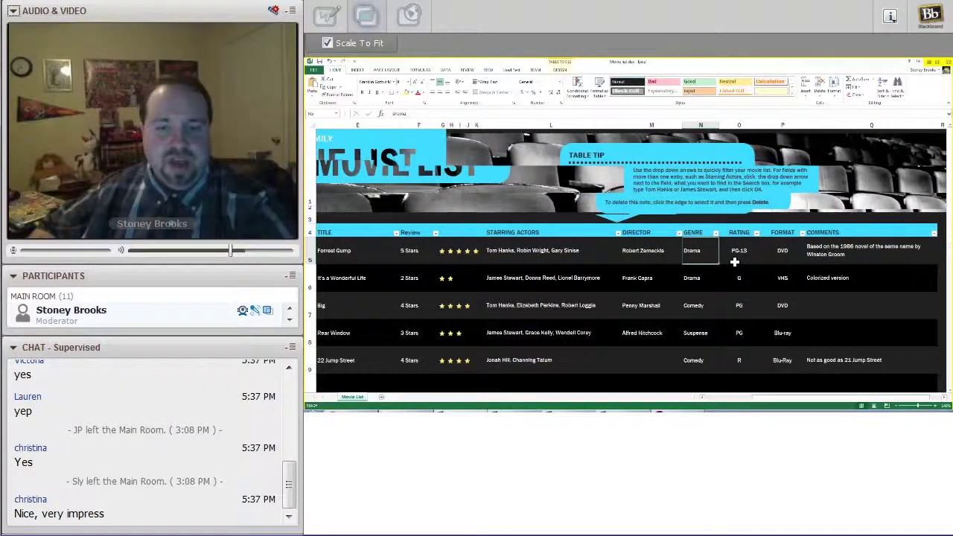
click(775, 251)
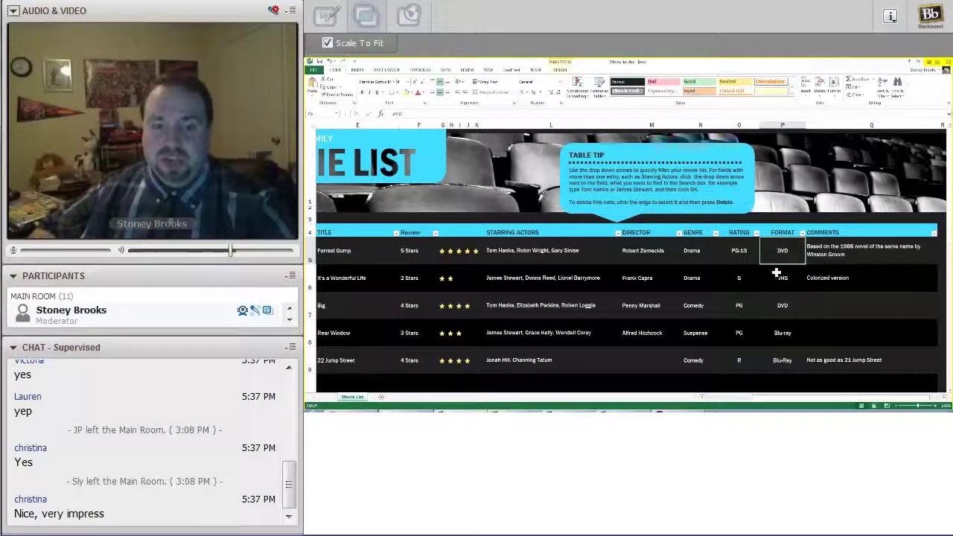
key(Down)
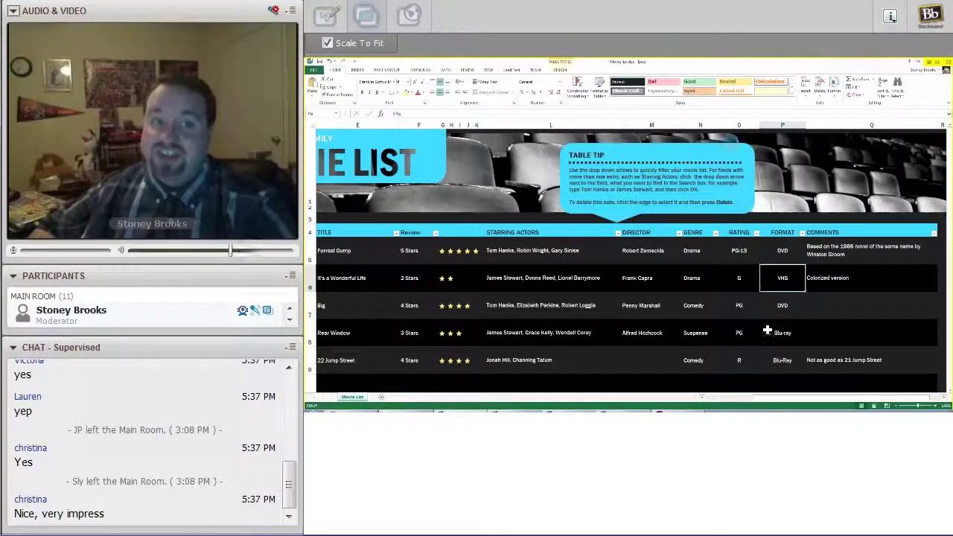
click(781, 256)
click(845, 255)
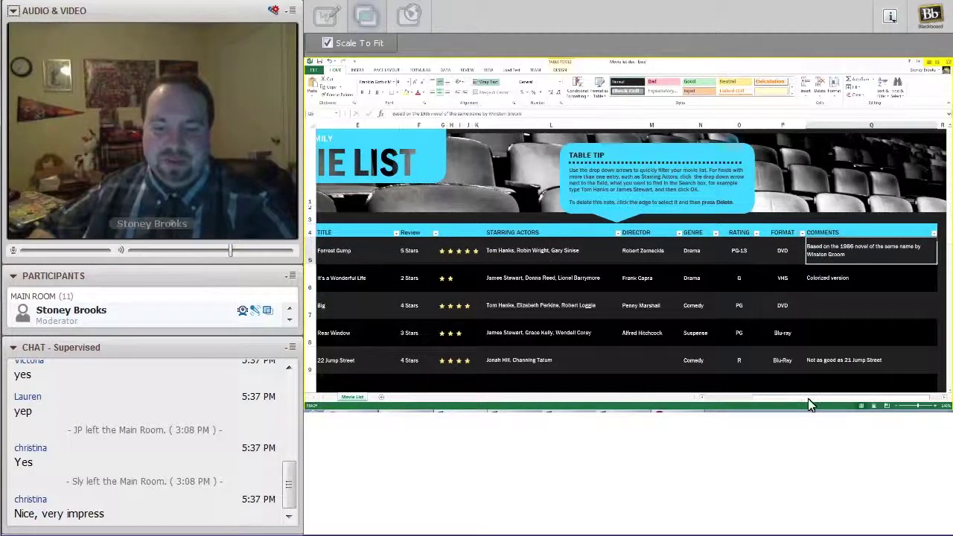
drag(810, 404, 724, 399)
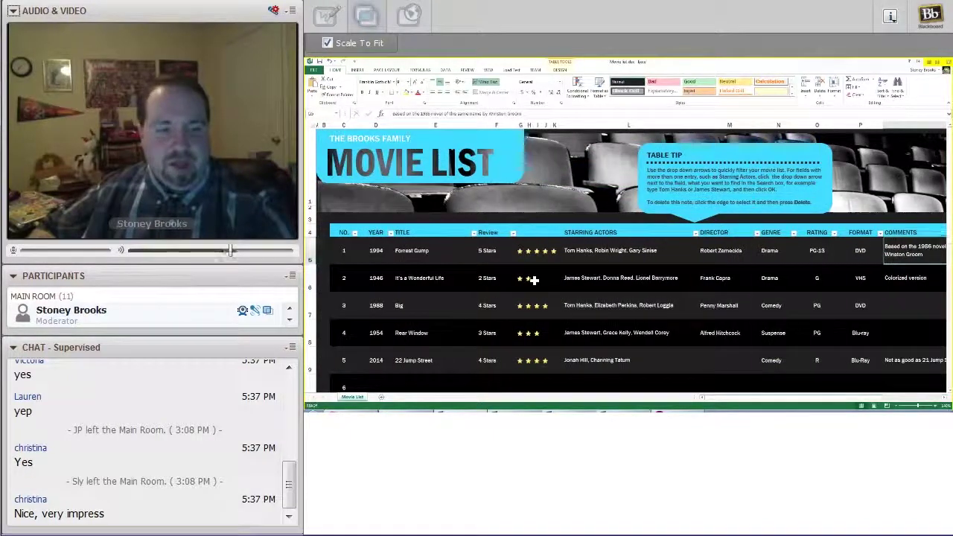
click(536, 281)
click(470, 283)
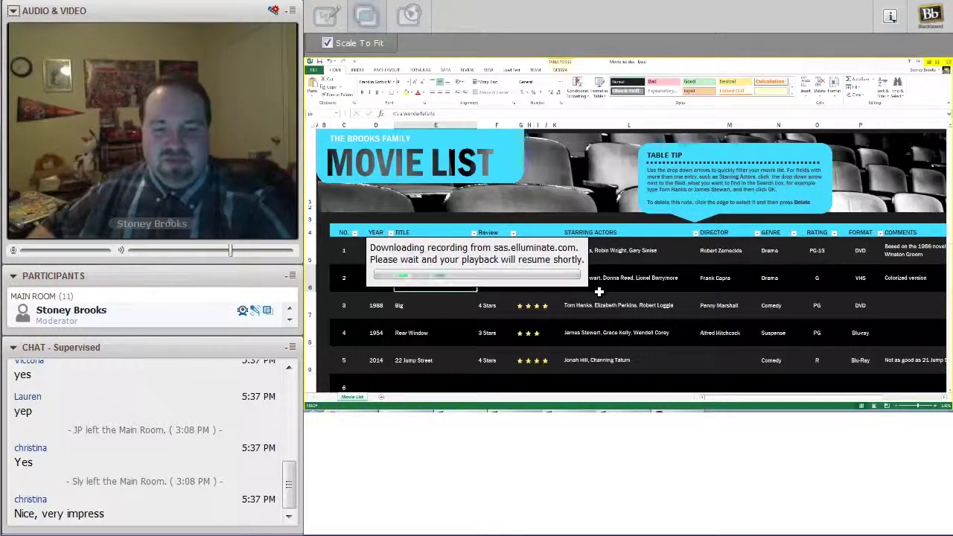
click(438, 364)
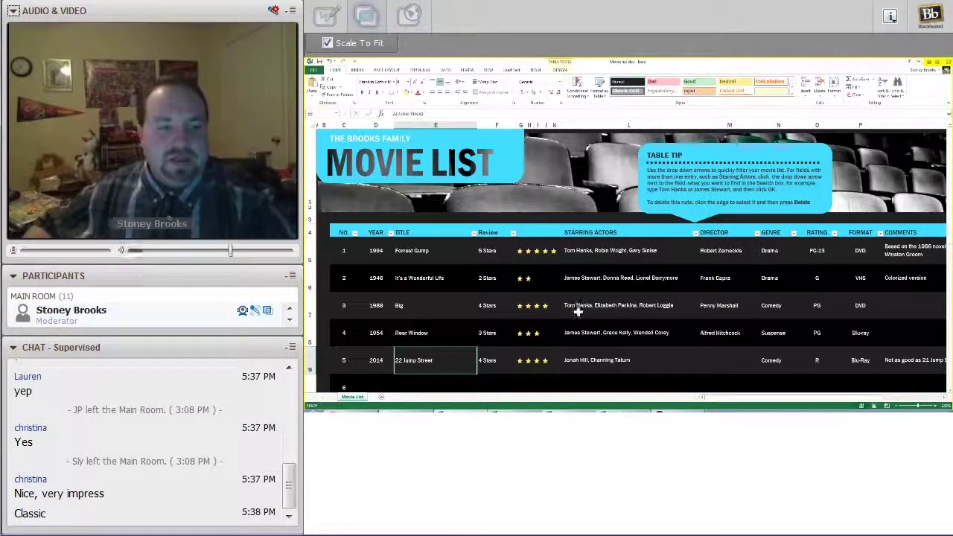
scroll(637, 302, down, 5)
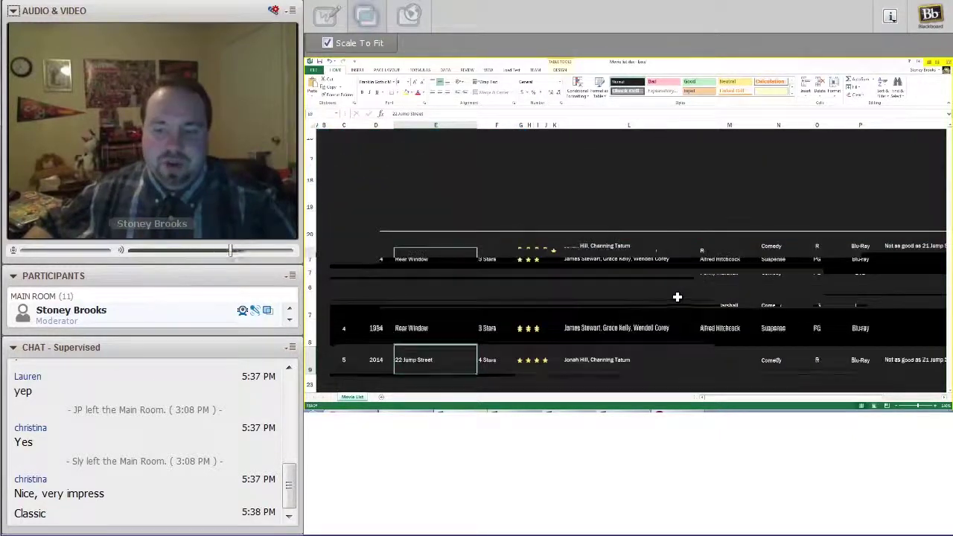
scroll(677, 295, up, 5)
Enter the year 2014 and the title "The Hunger Games: Mockingjay Part 1" in the row for movie 6
click(950, 391)
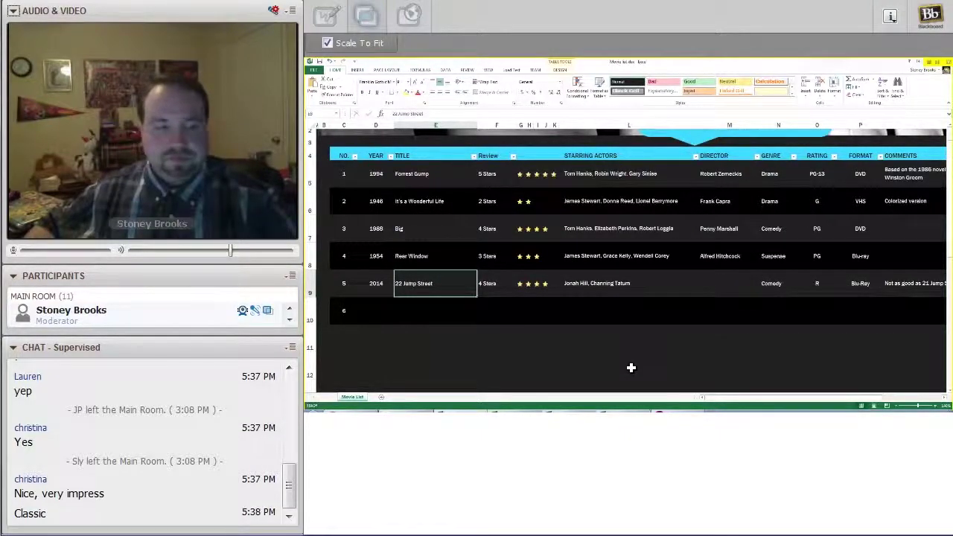
scroll(388, 228, up, 1)
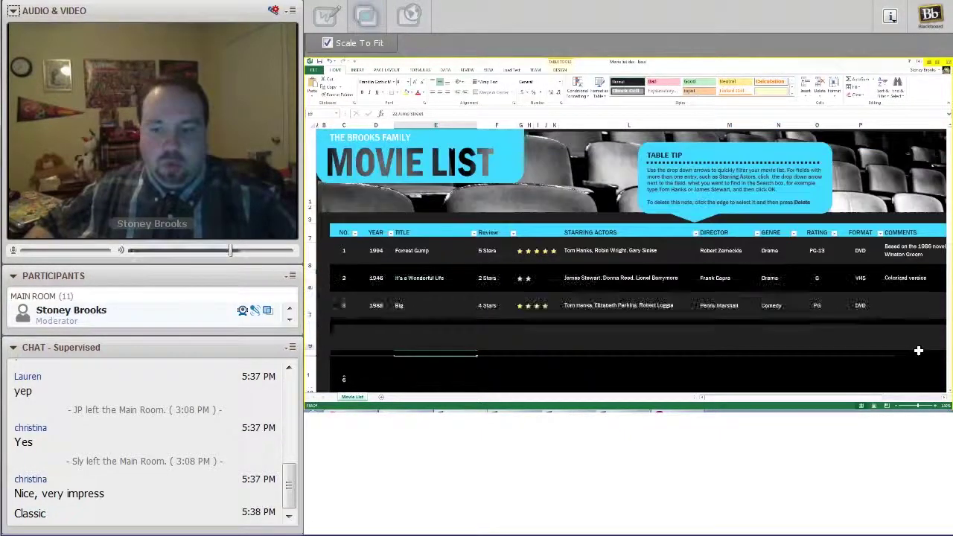
click(950, 393)
click(950, 392)
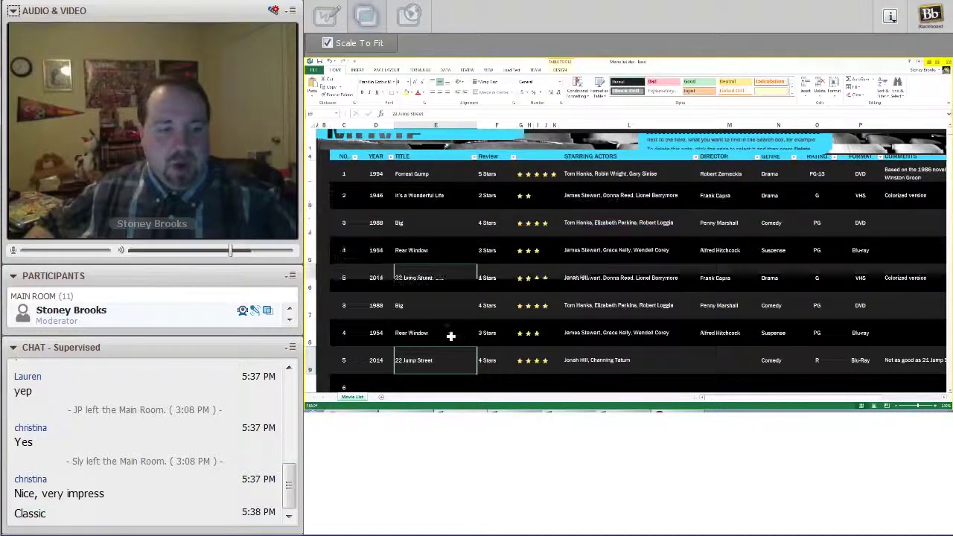
click(371, 302)
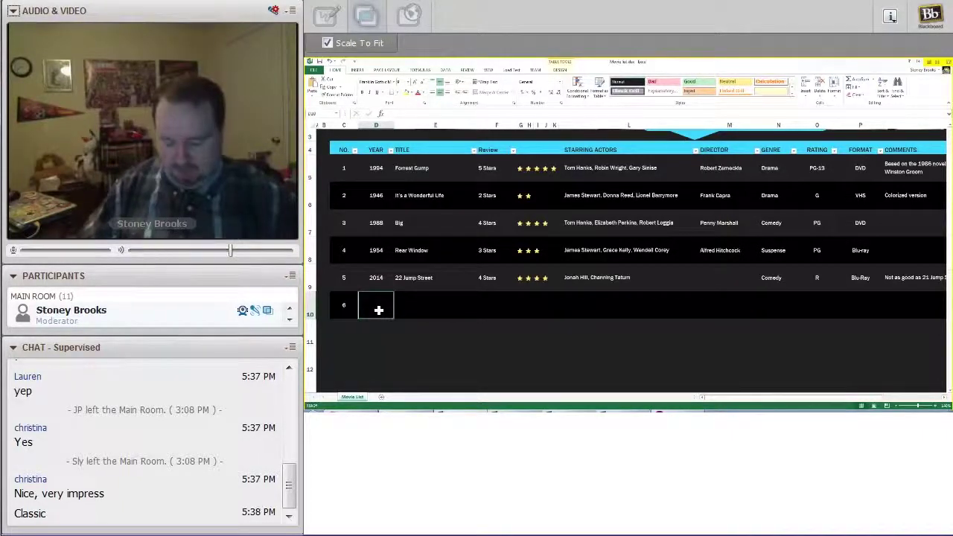
text(201)
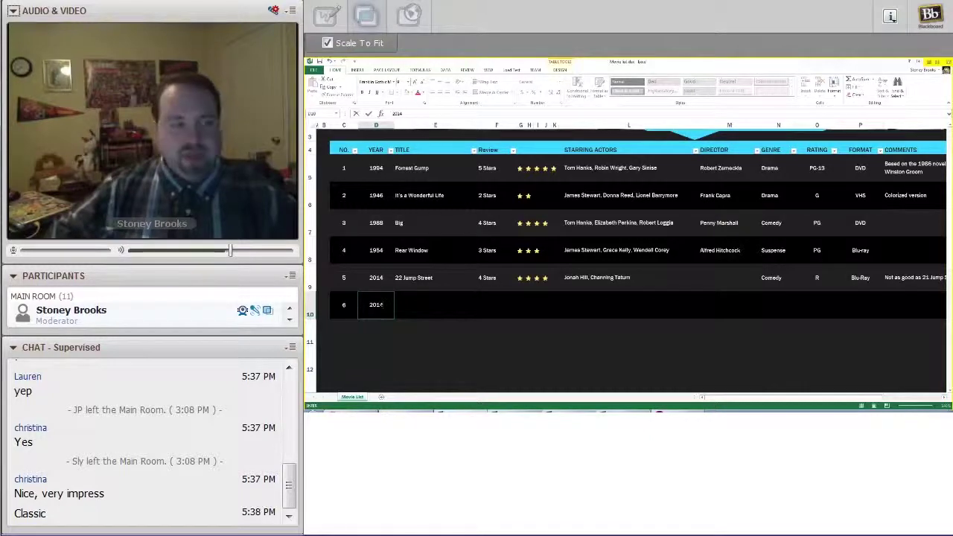
text(4)
key(Tab)
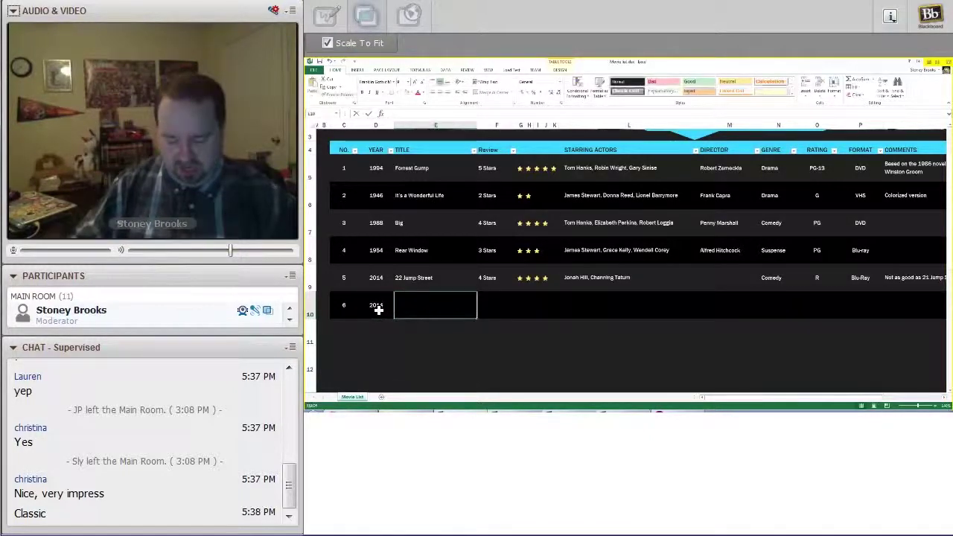
text(The Hunger Games: Mockingjay Part 1)
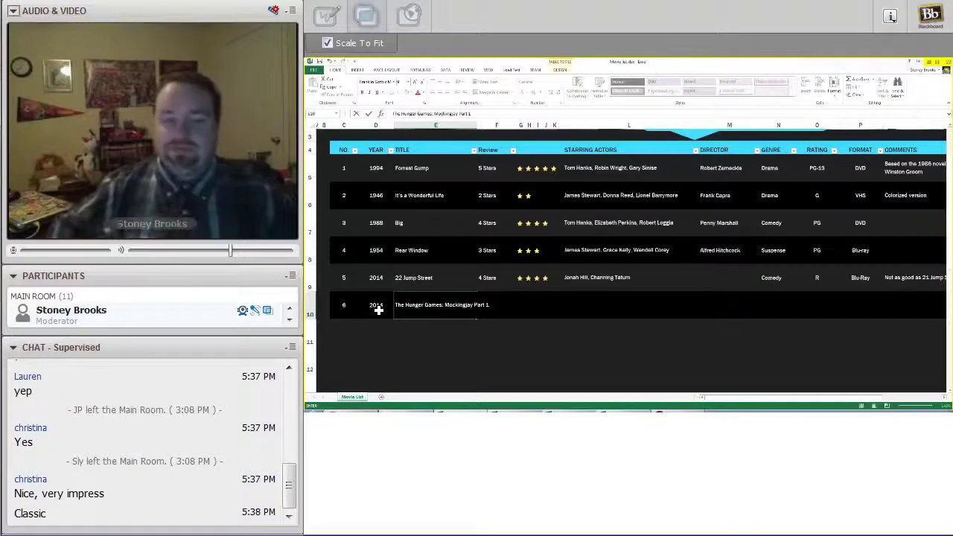
key(Tab)
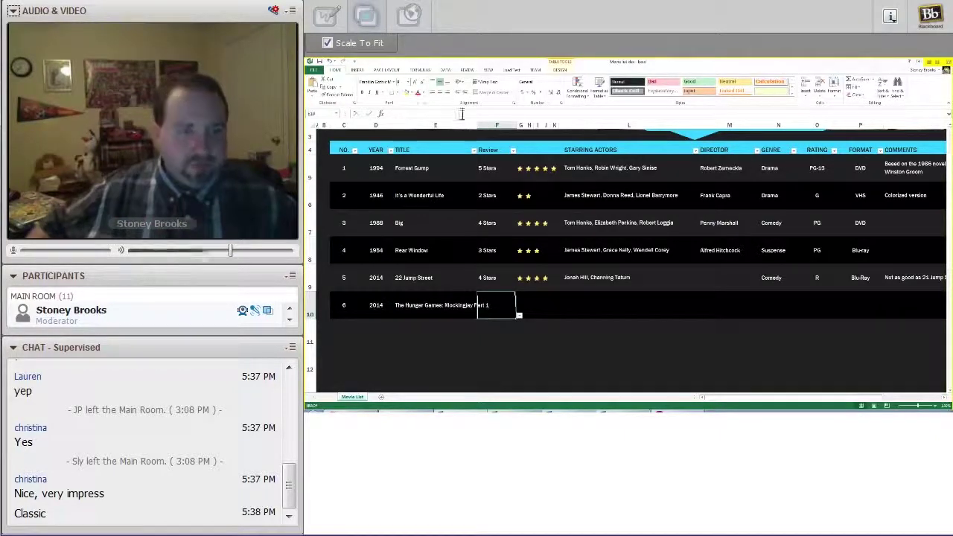
Try widening the title column to fit the full Hunger Games title, and restore its original width
click(458, 305)
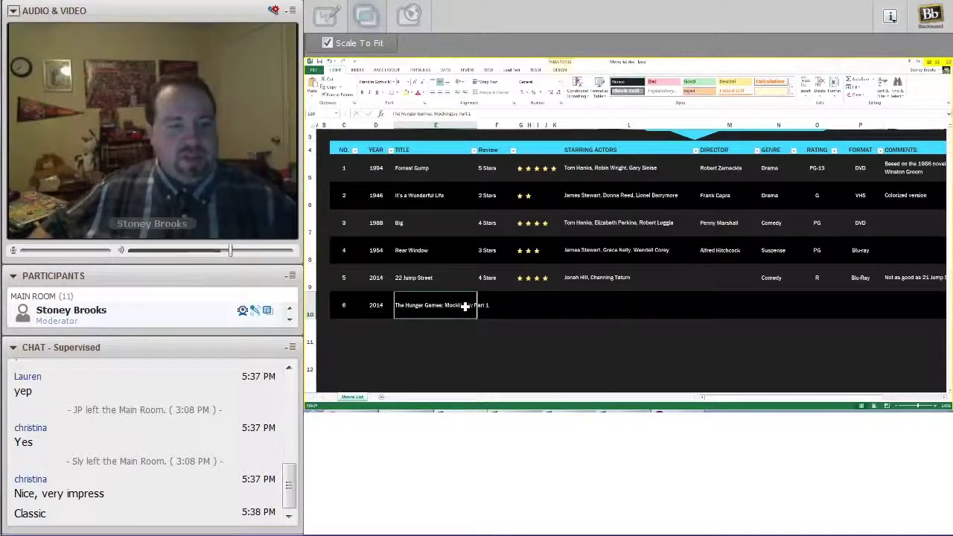
drag(478, 128, 478, 128)
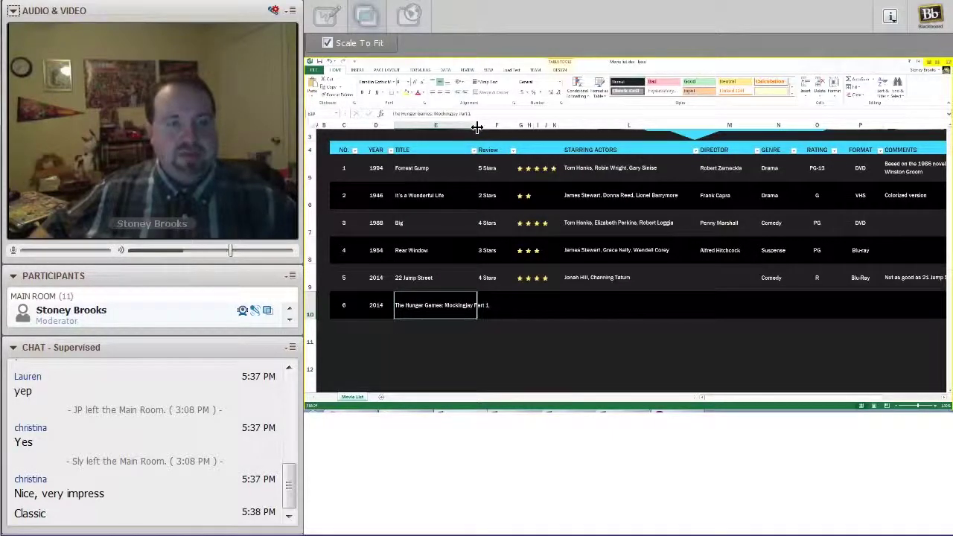
drag(477, 128, 491, 127)
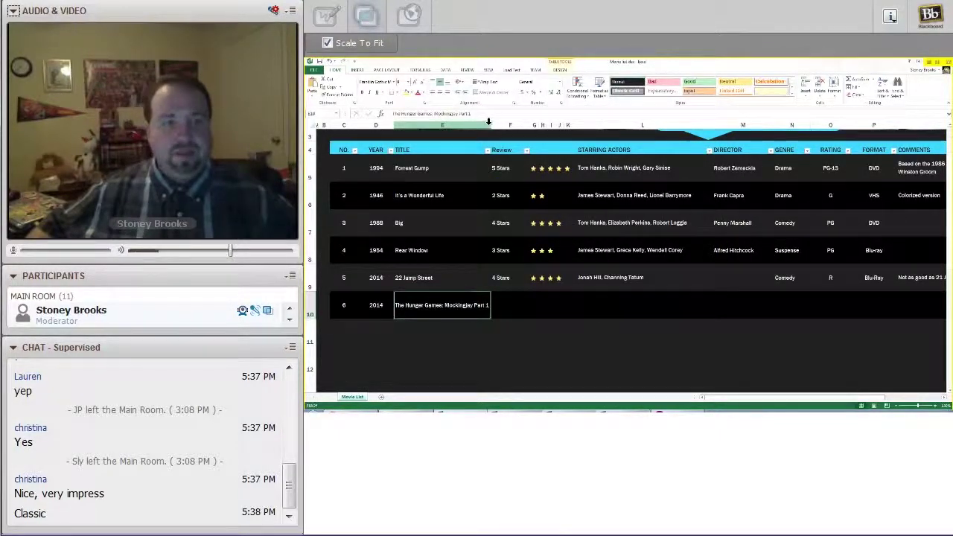
drag(491, 124, 478, 125)
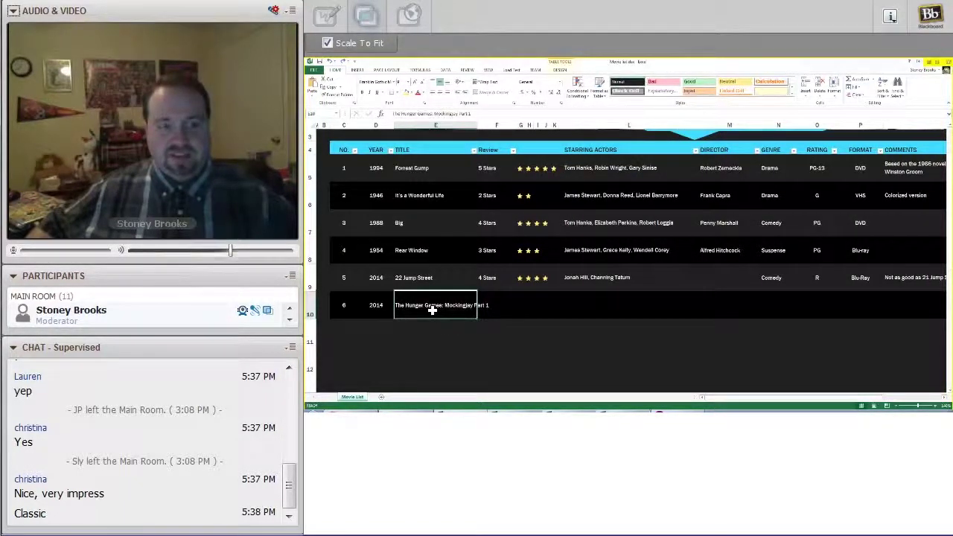
Wrap the Hunger Games title's text within its cell and choose 4 Stars as the movie's review
click(486, 84)
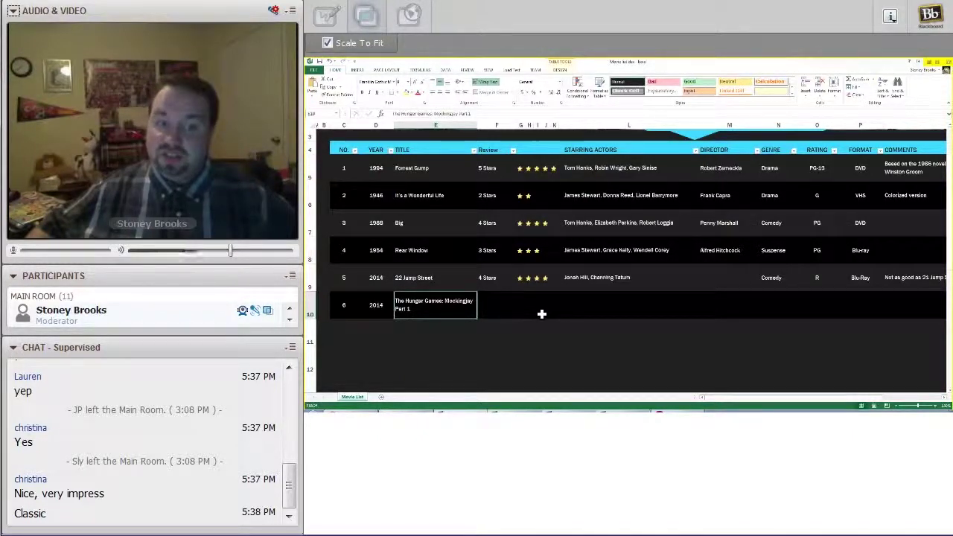
click(488, 304)
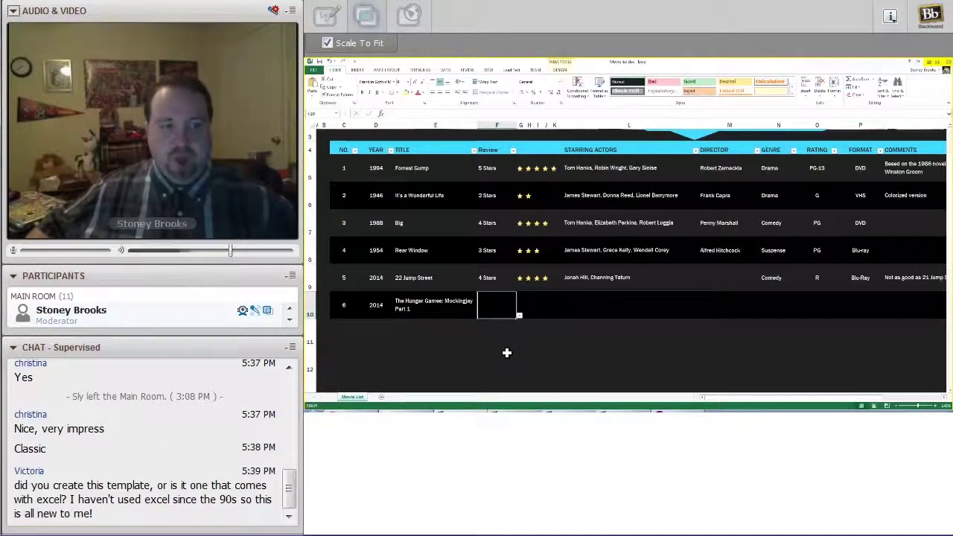
click(520, 315)
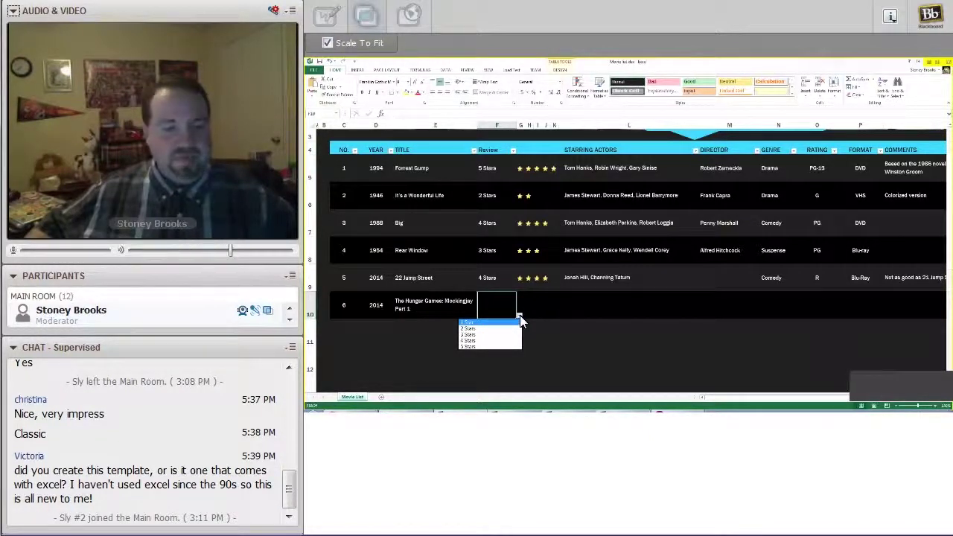
click(493, 312)
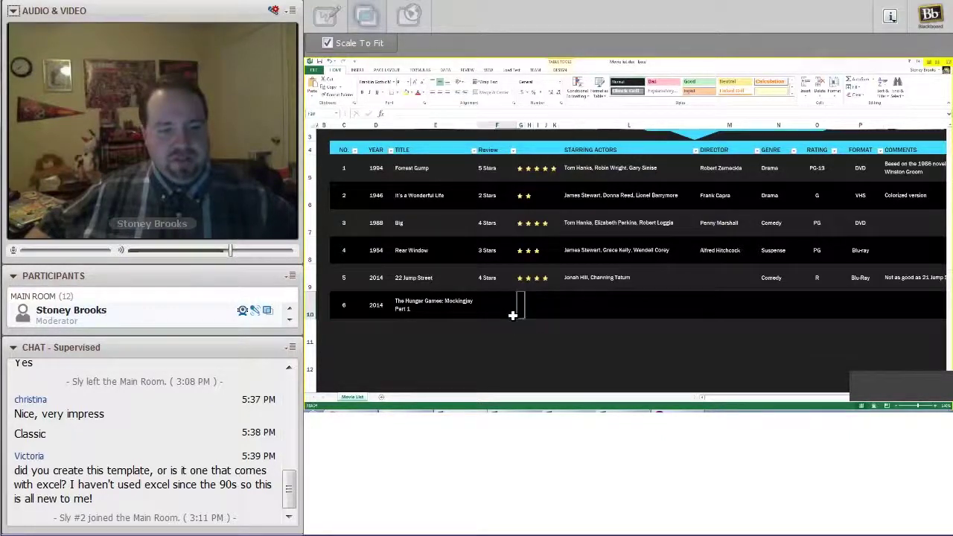
click(519, 316)
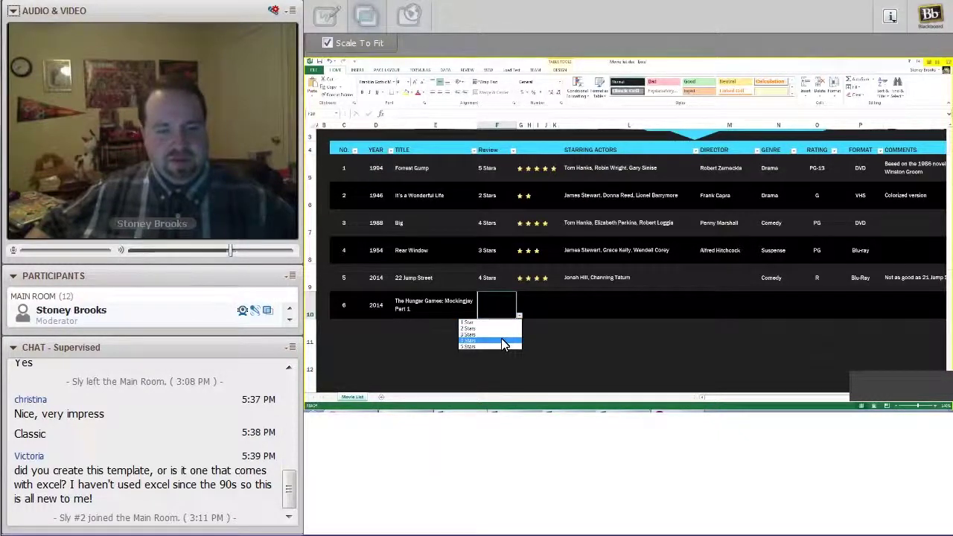
click(502, 340)
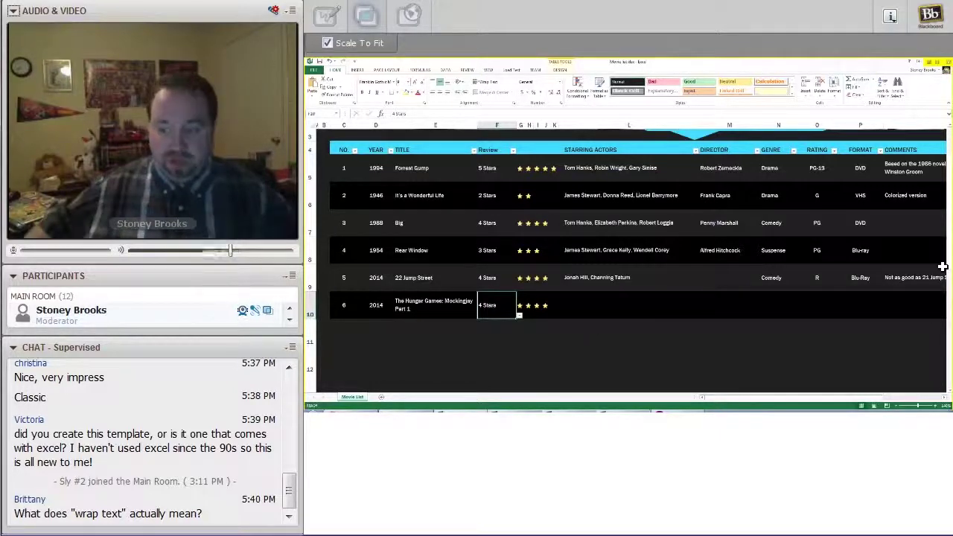
key(alt+Tab)
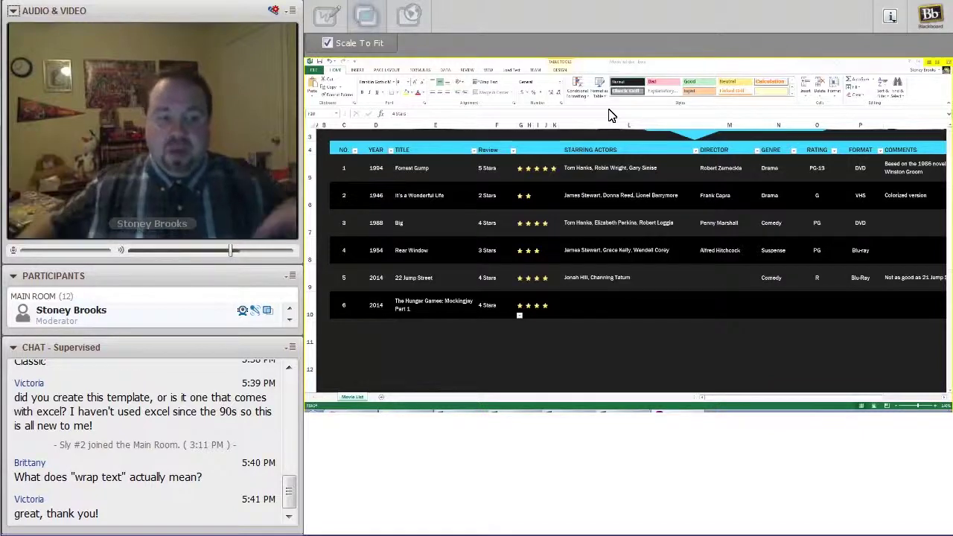
Turn off text wrapping for the Hunger Games title and wrap it again to show the difference
click(443, 304)
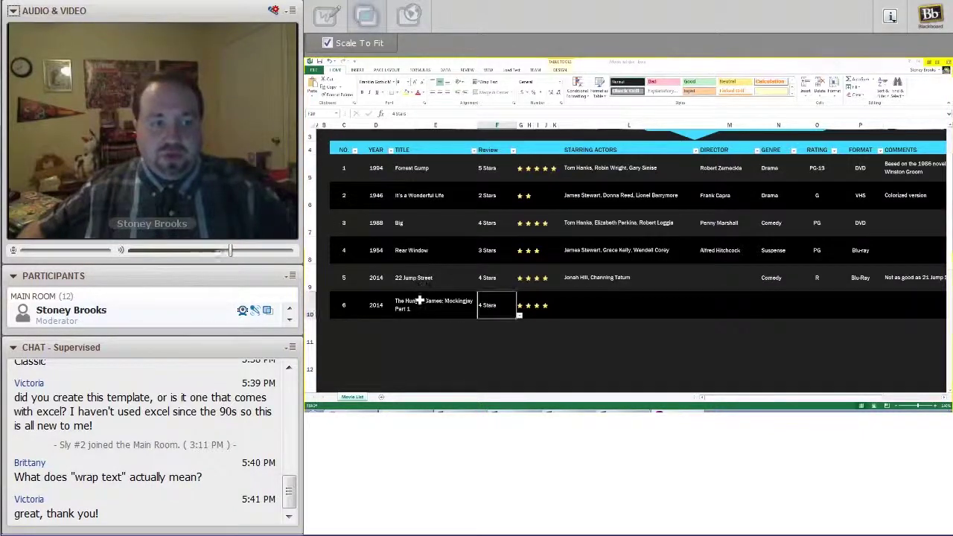
click(491, 85)
click(490, 322)
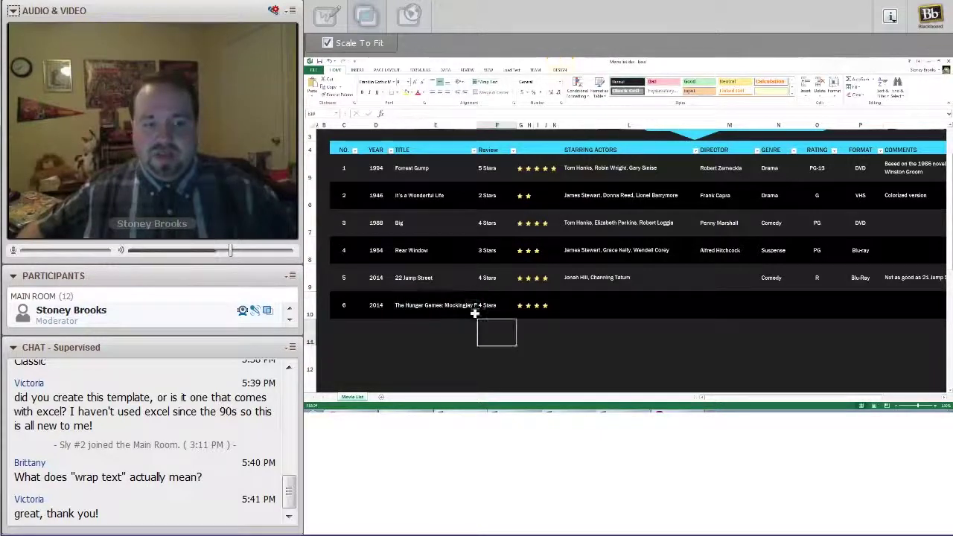
click(475, 313)
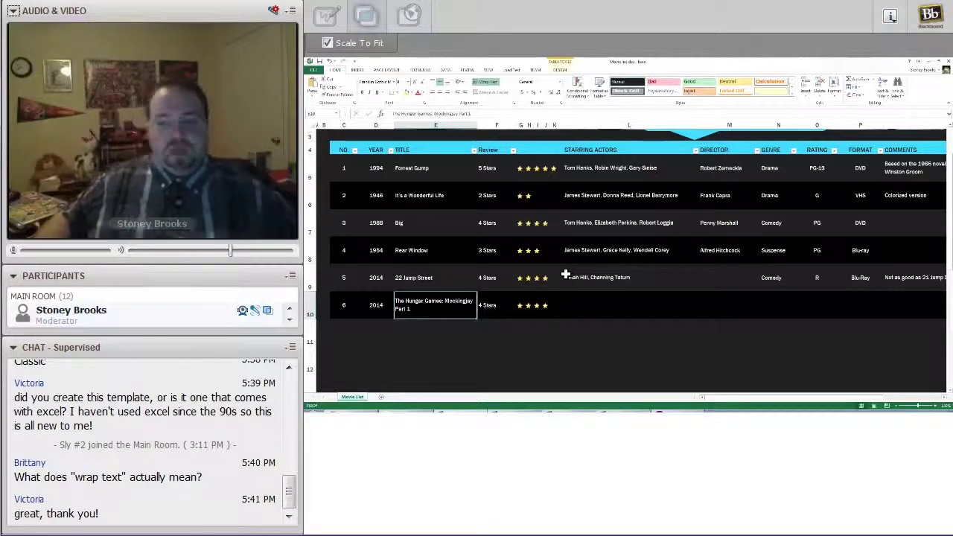
Try 3 Stars and 2 Stars as the Hunger Games review, and set it back to 4 Stars
click(486, 309)
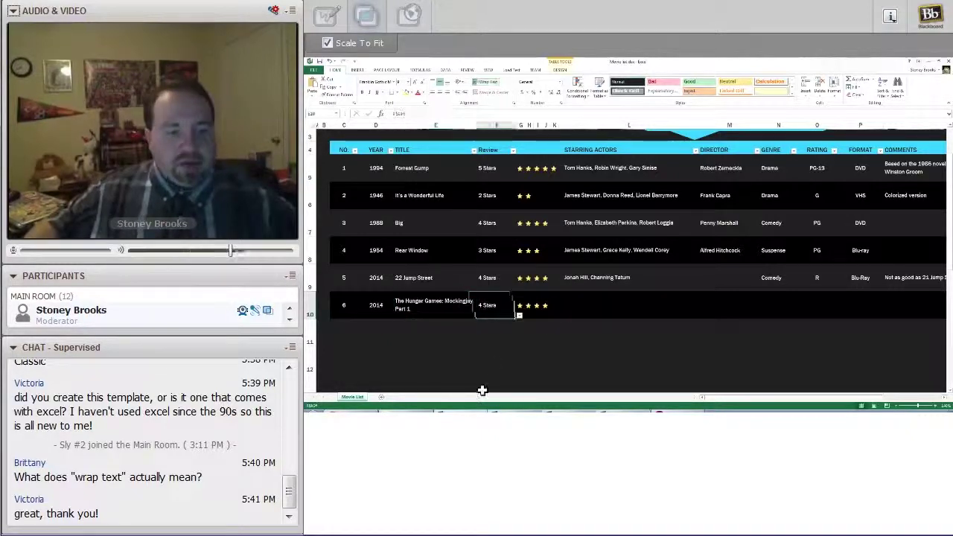
click(530, 316)
click(541, 314)
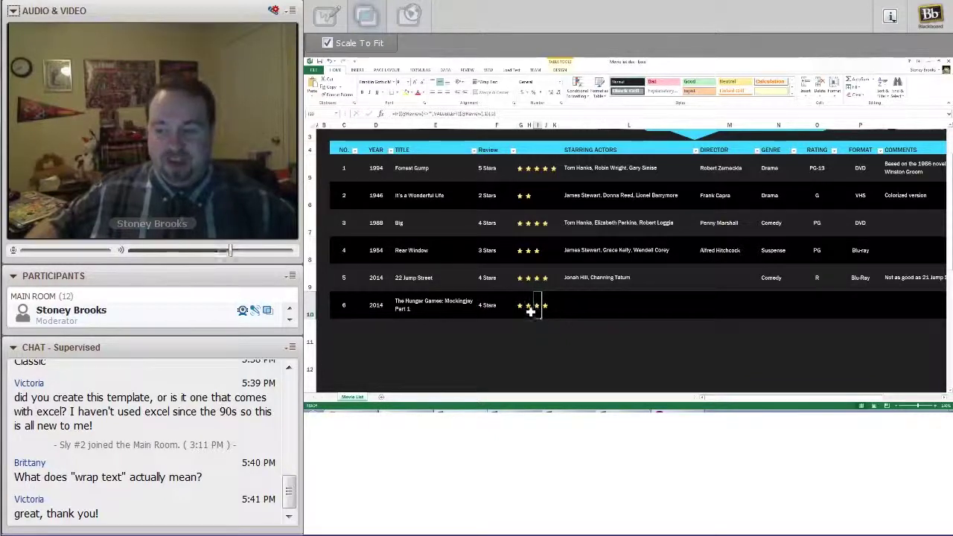
click(497, 314)
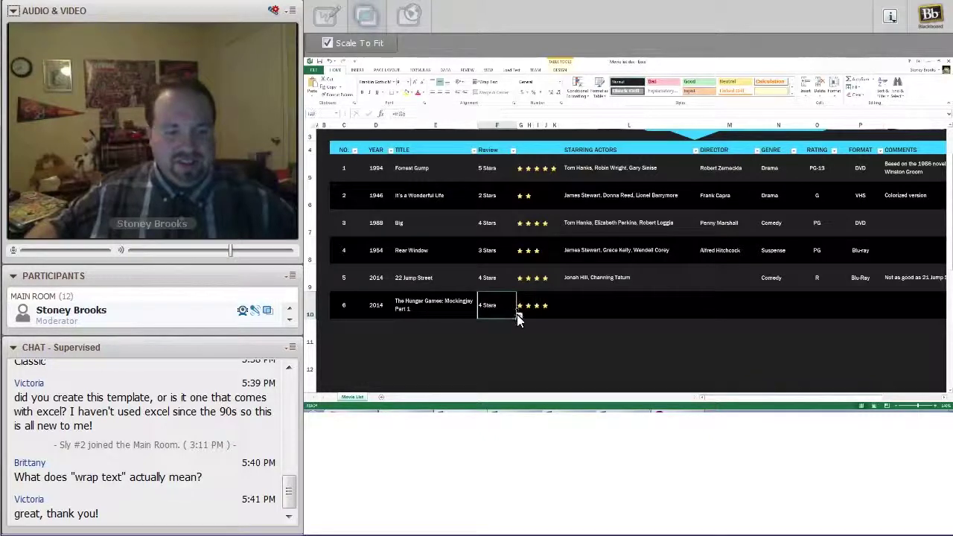
click(520, 315)
click(511, 335)
click(520, 316)
click(520, 317)
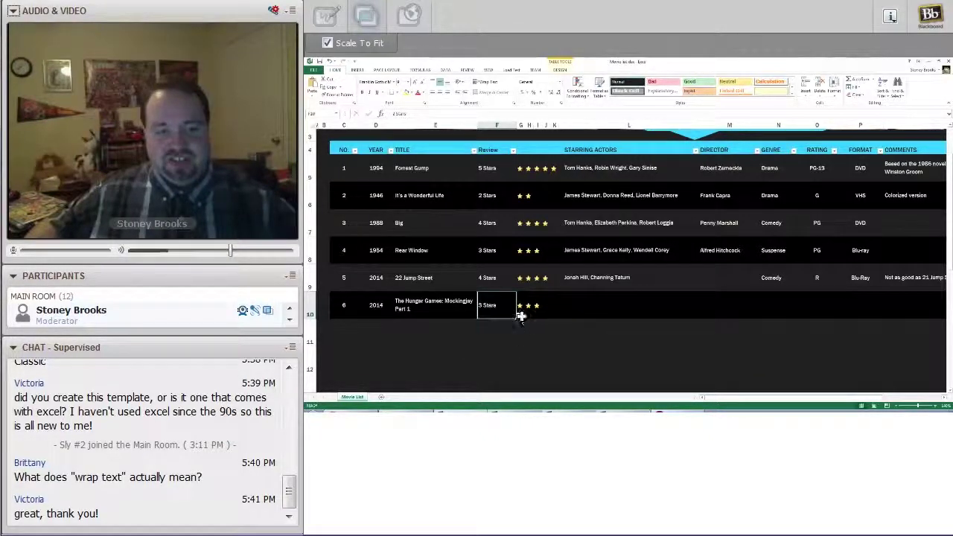
click(521, 317)
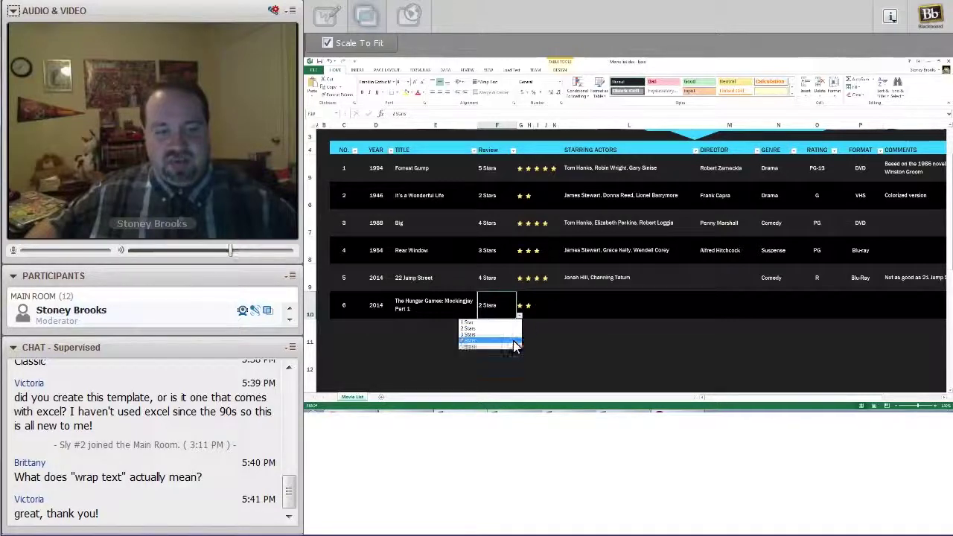
click(514, 343)
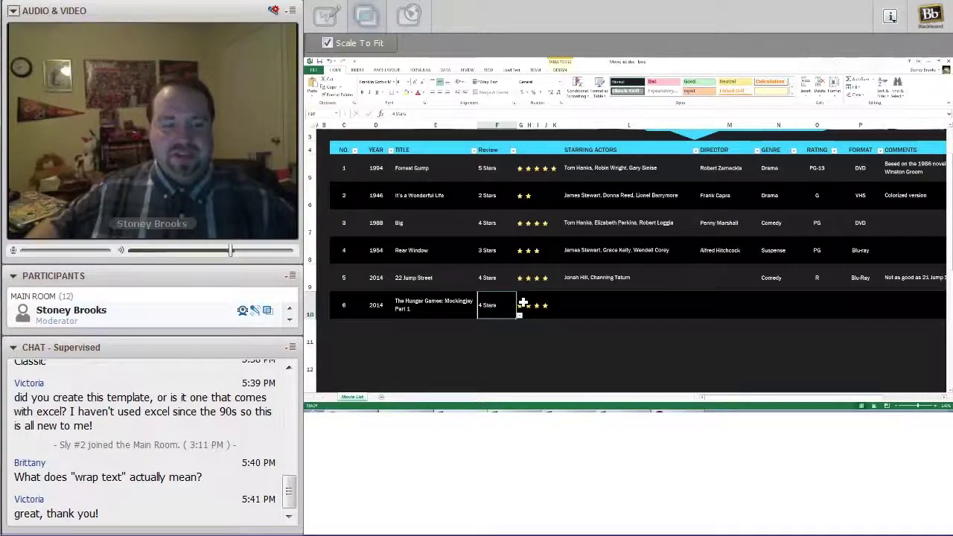
Enter "Jennifer Lawrence, Others" as the starring actors of the Hunger Games movie
click(592, 302)
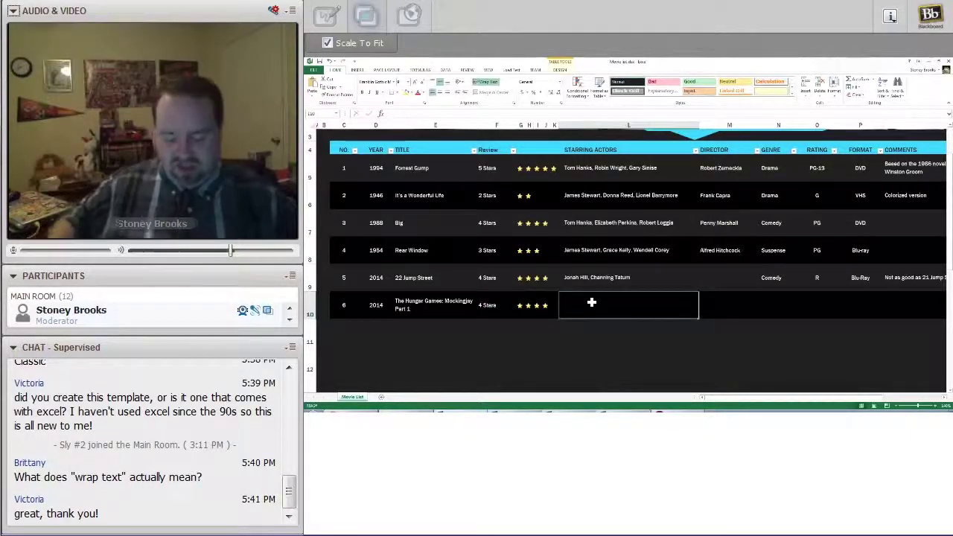
text(Jennifer Lawrence)
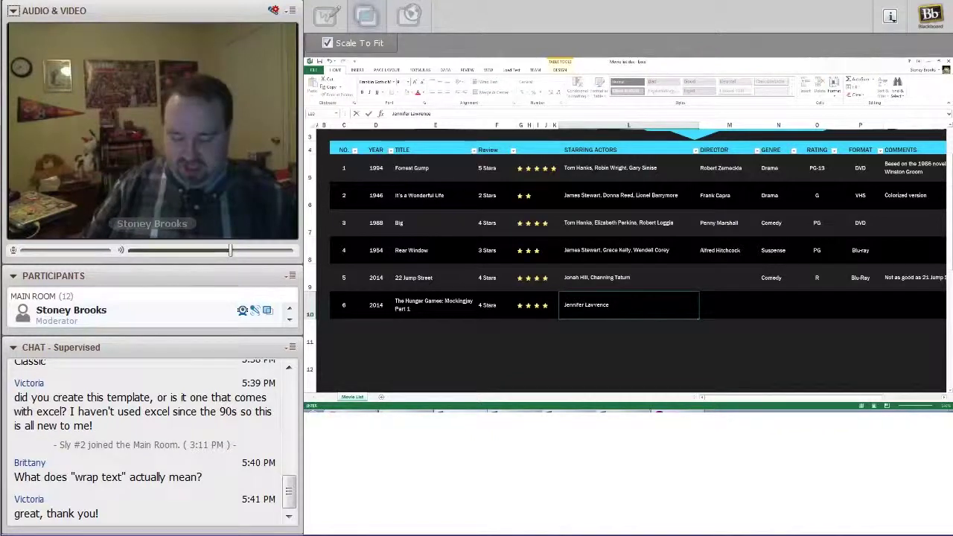
text(,)
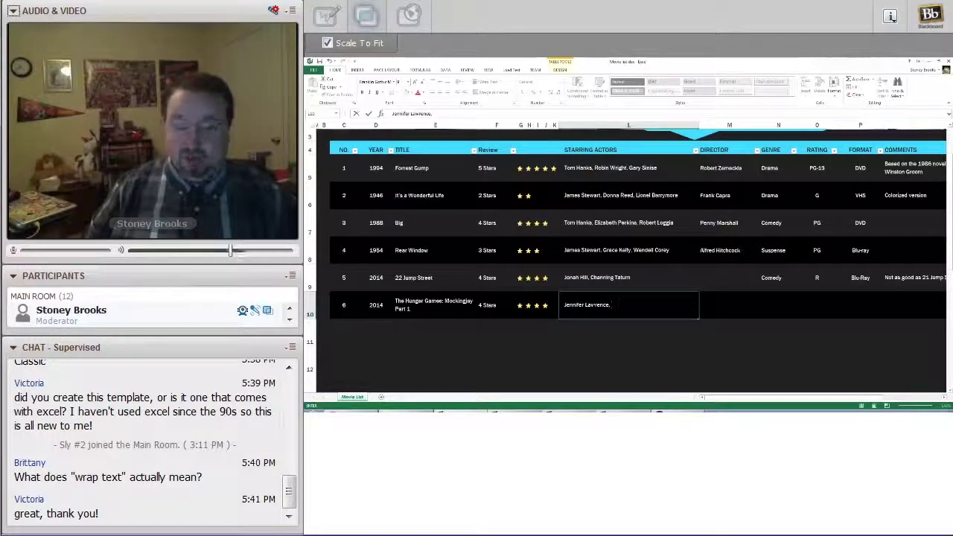
text( Others)
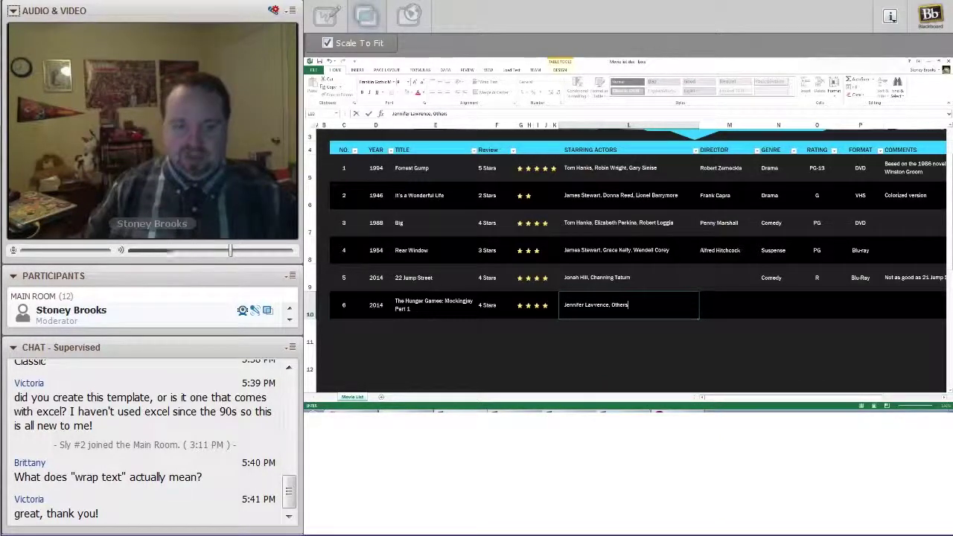
key(Tab)
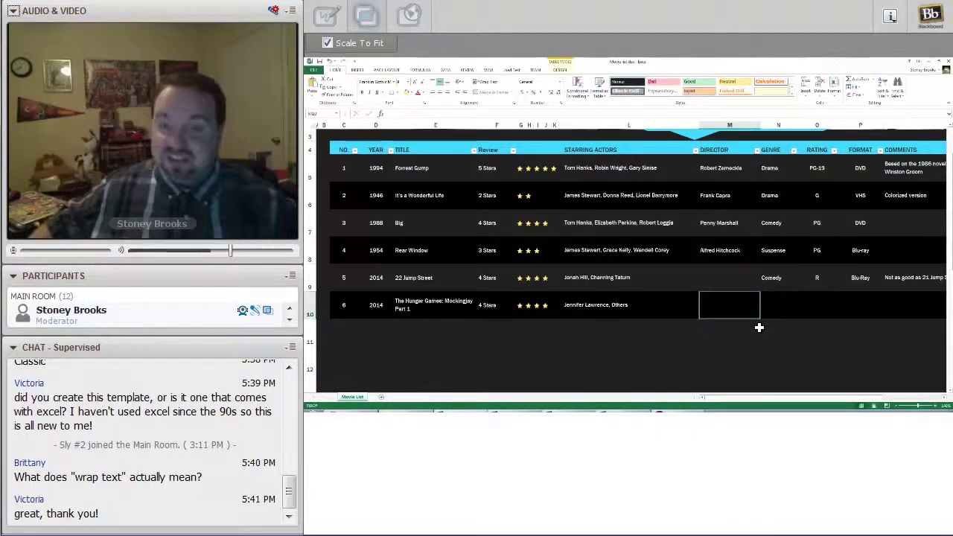
Fill in the genre Action, the rating PG-13 and the format Blu-Ray for movie 6, leaving its director blank
click(943, 397)
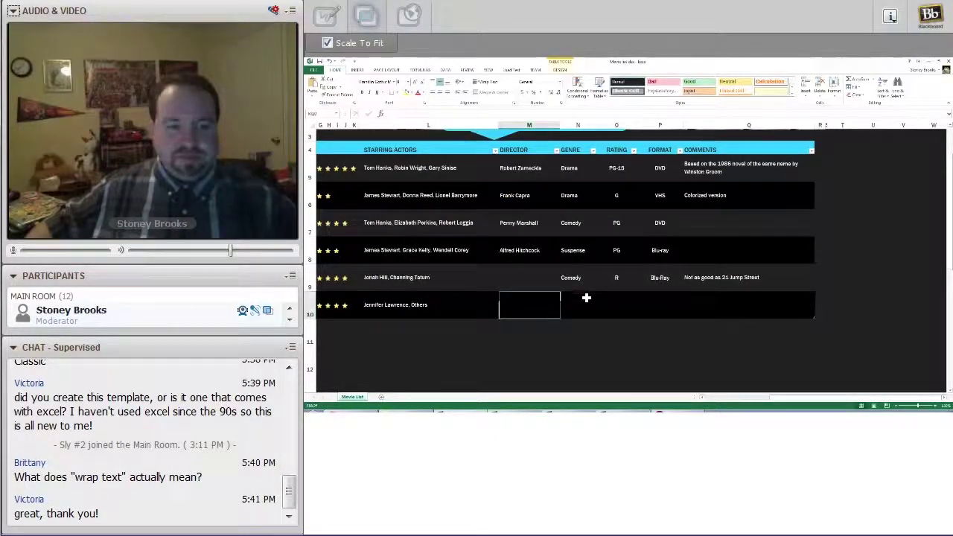
click(586, 298)
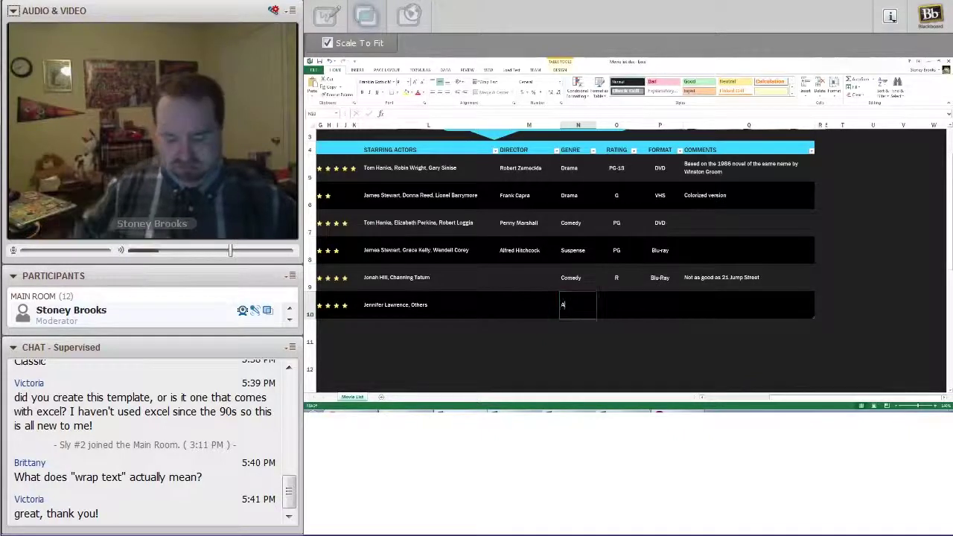
text(Actio)
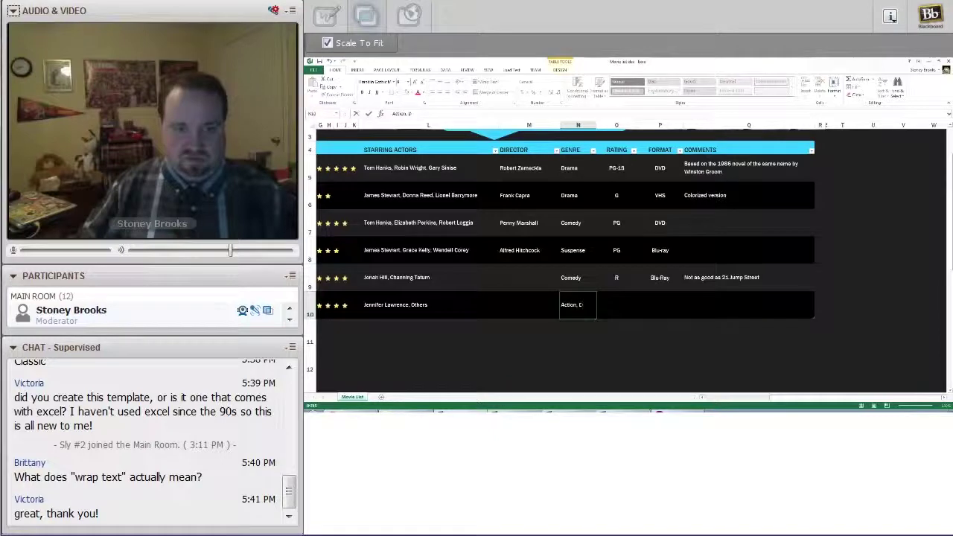
text(n)
key(Tab)
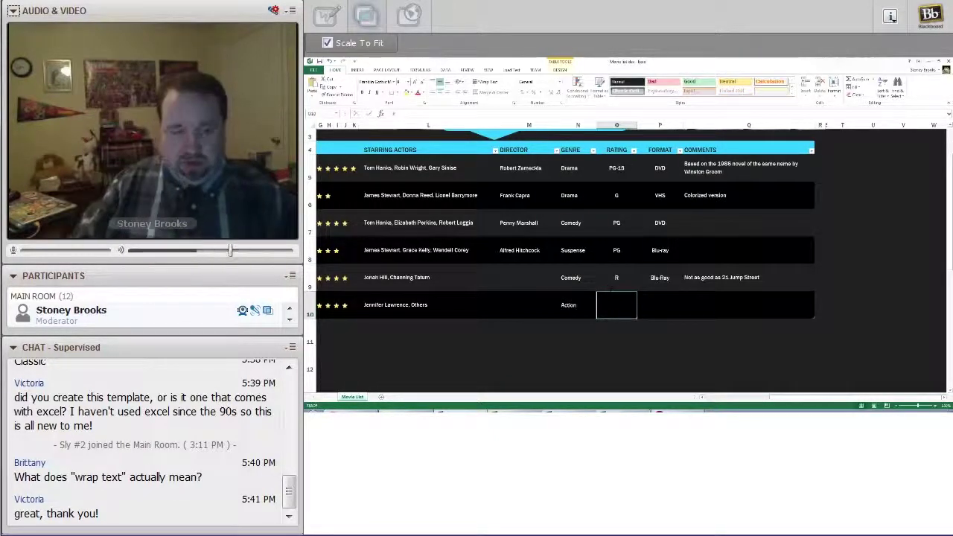
text(PG-13)
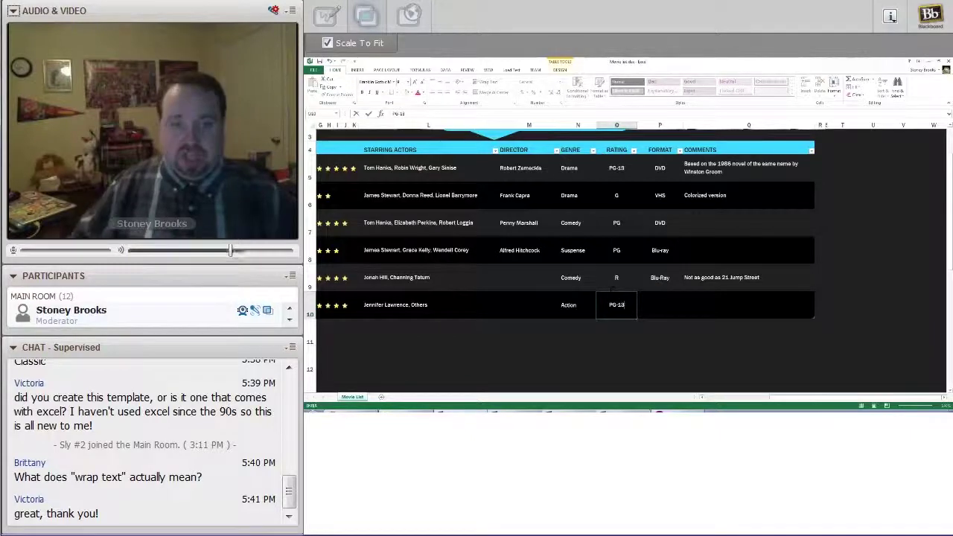
key(Tab)
text(Blu-ray)
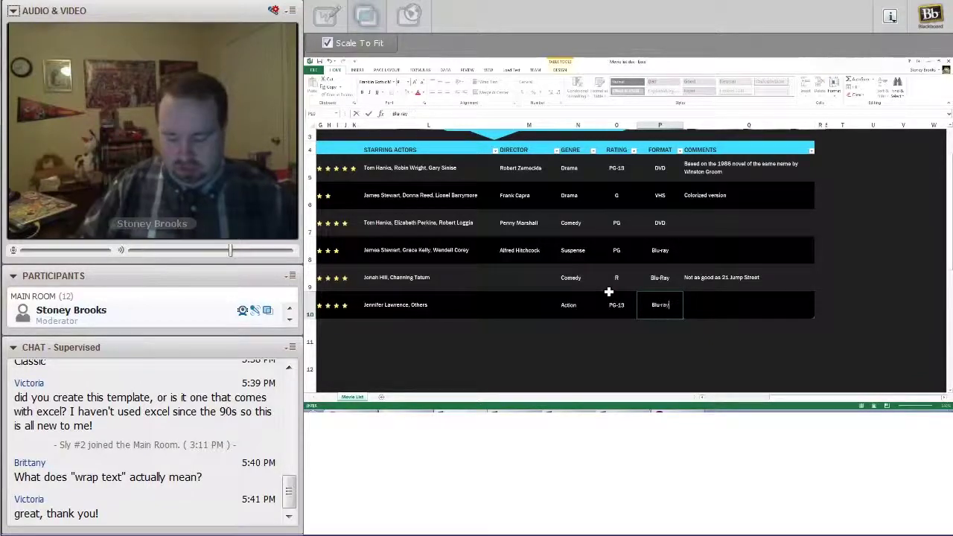
key(Tab)
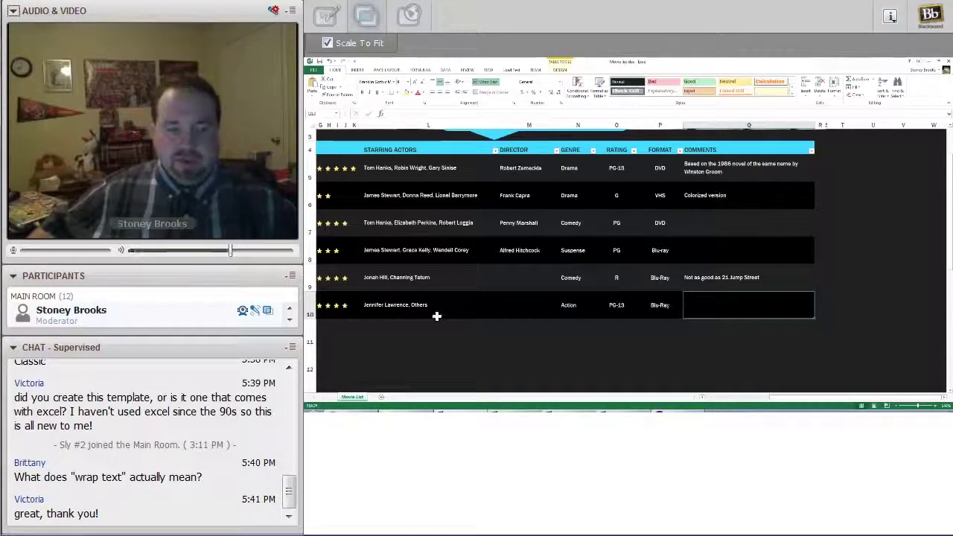
Extend the movie table with a row numbered 7 directly beneath the Hunger Games entry
click(579, 324)
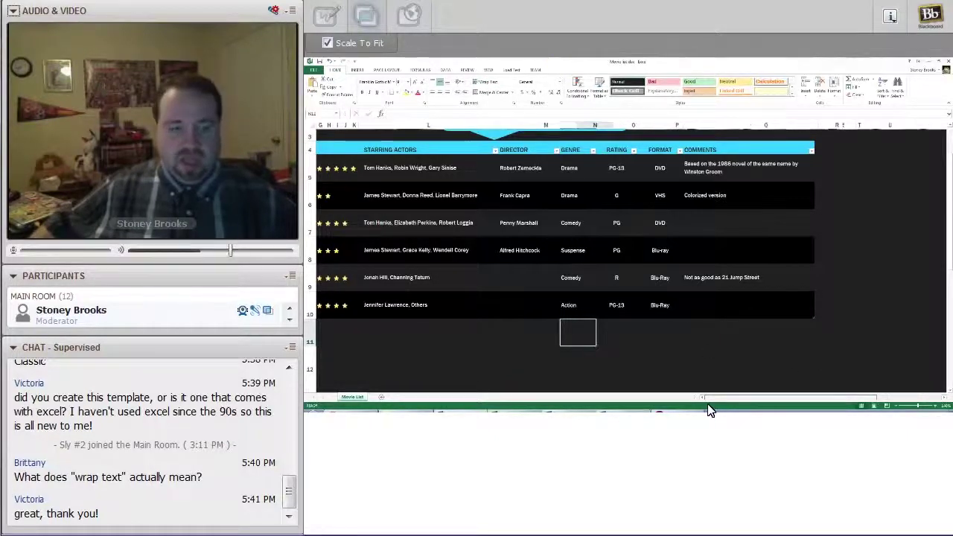
drag(710, 406, 607, 410)
click(353, 333)
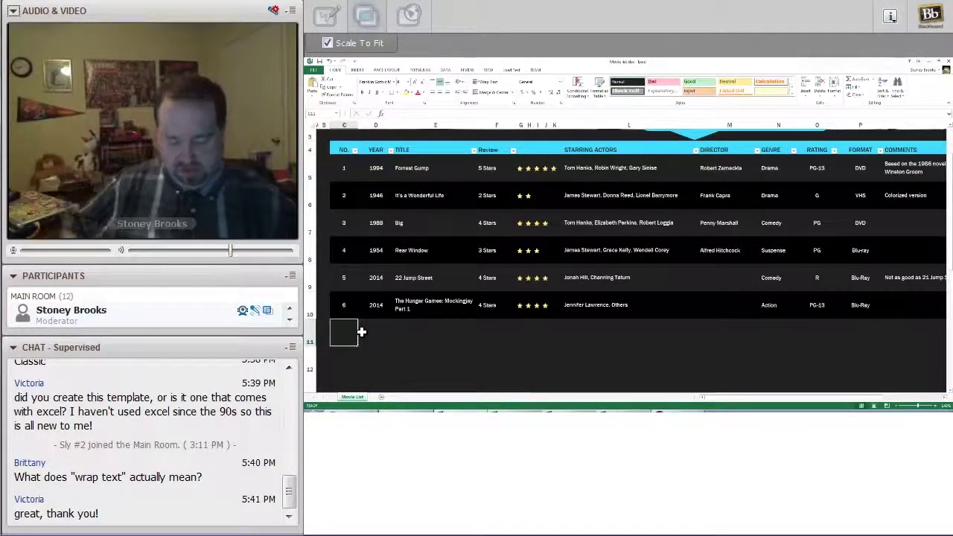
text(7)
click(361, 332)
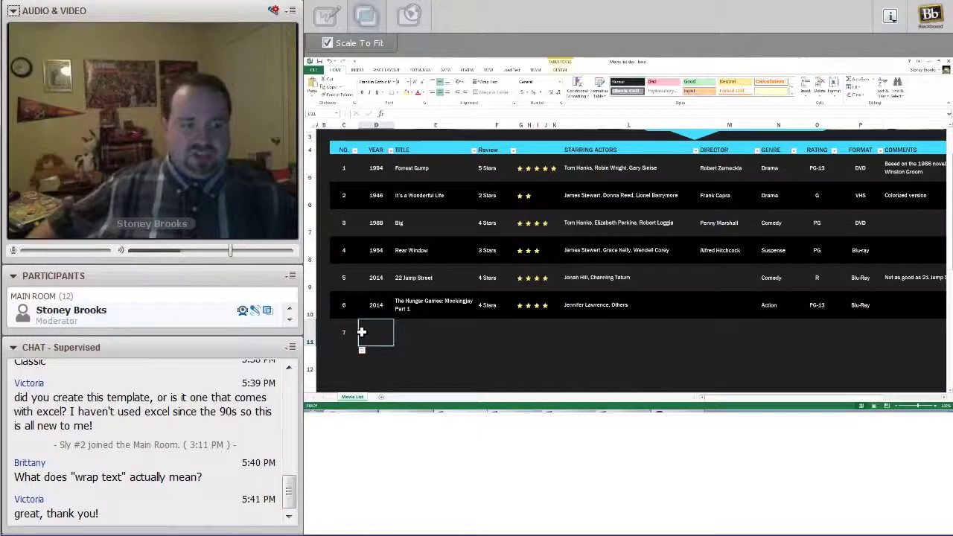
click(497, 332)
click(368, 340)
Add another table row numbered 8 beneath row 7
click(341, 349)
text(8)
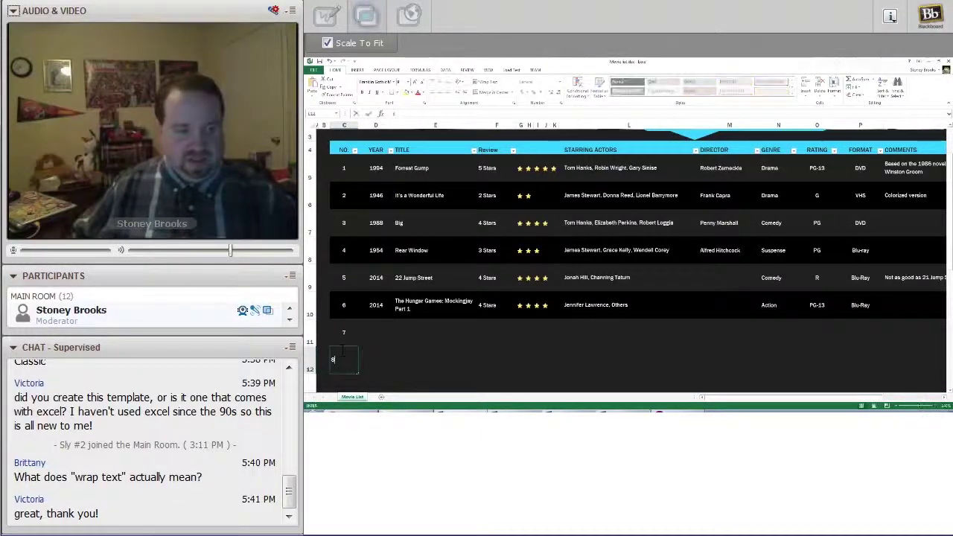
key(Tab)
click(423, 358)
click(366, 359)
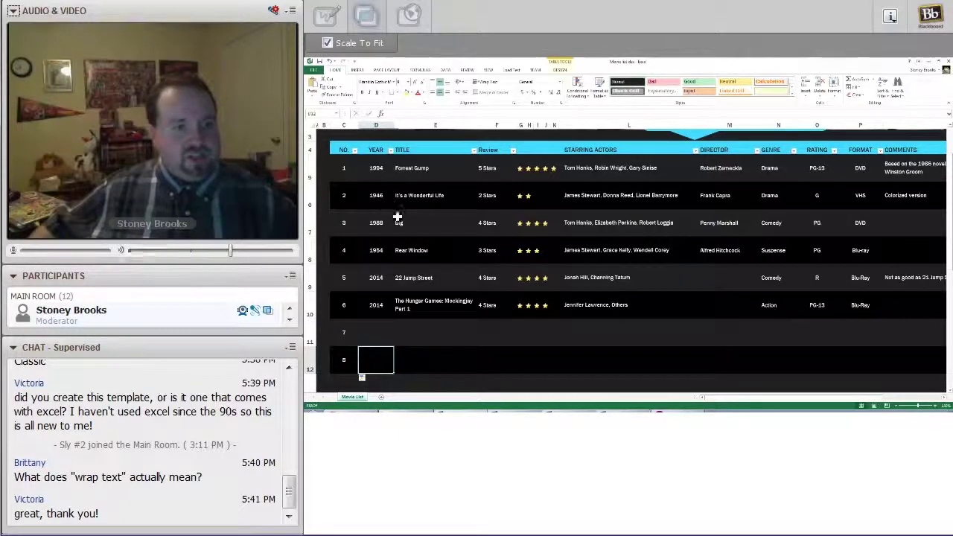
Compare the formatting of the new rows 7 and 8 with that of the existing movie rows
click(413, 334)
click(342, 353)
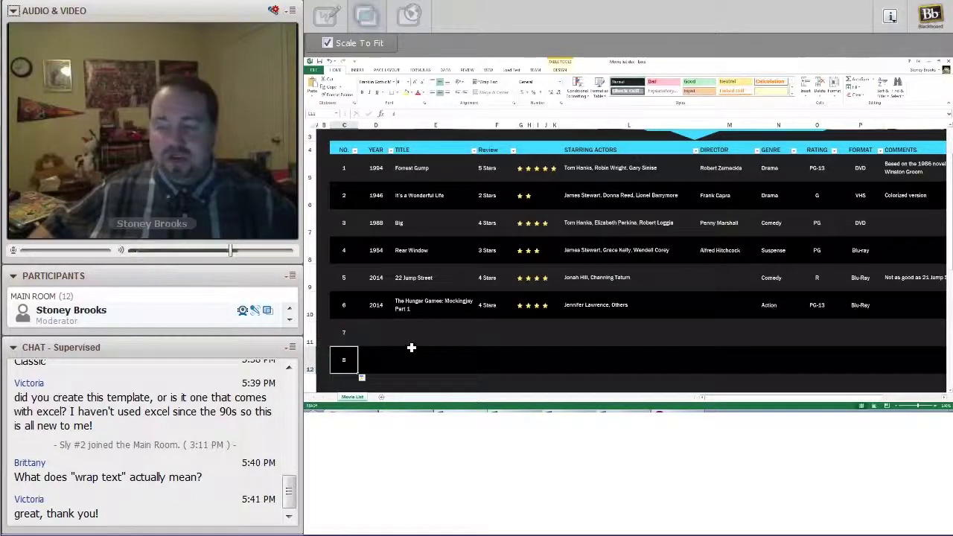
click(389, 356)
click(382, 331)
click(400, 361)
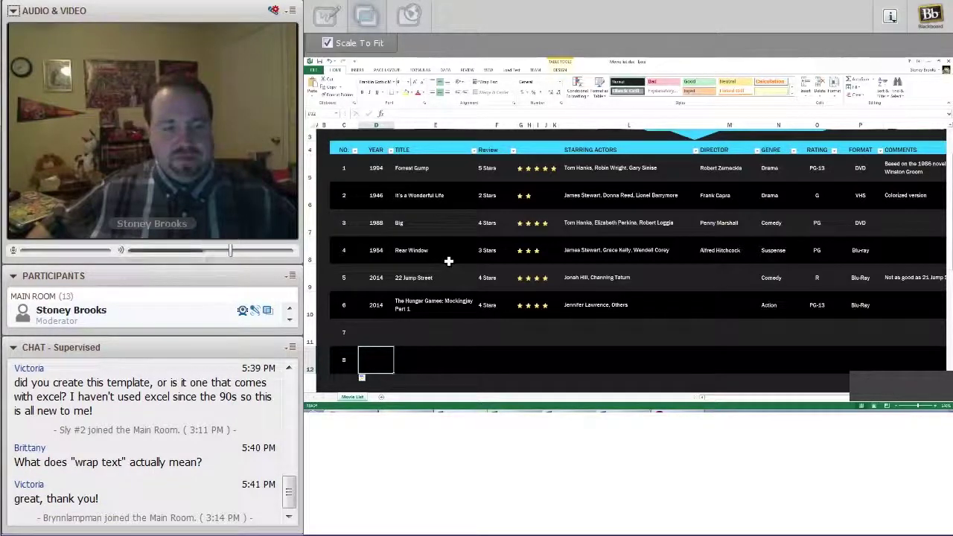
click(448, 258)
click(453, 270)
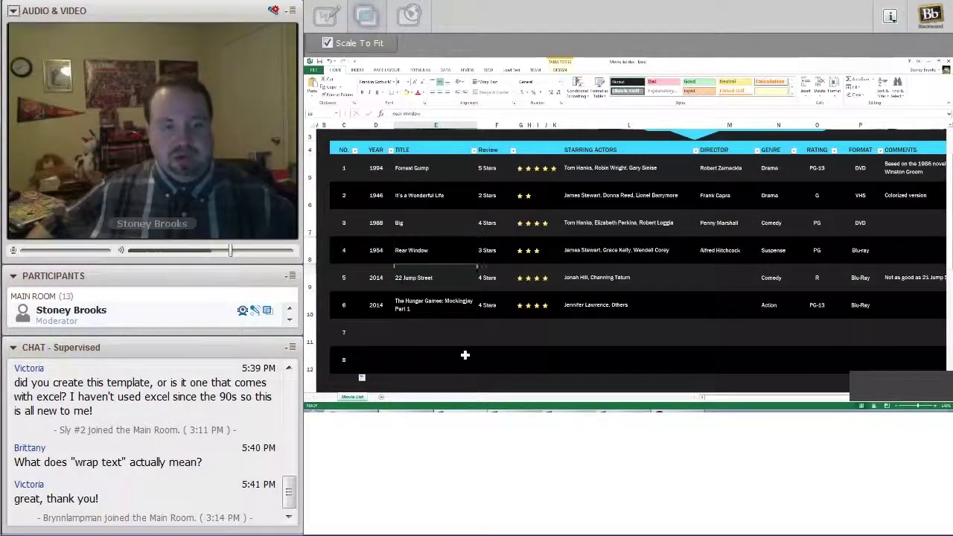
click(448, 336)
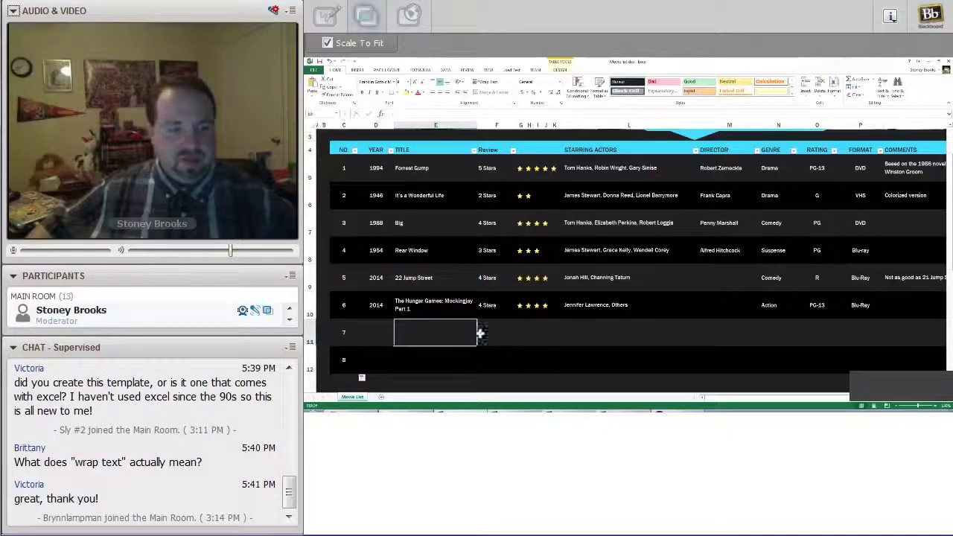
click(382, 332)
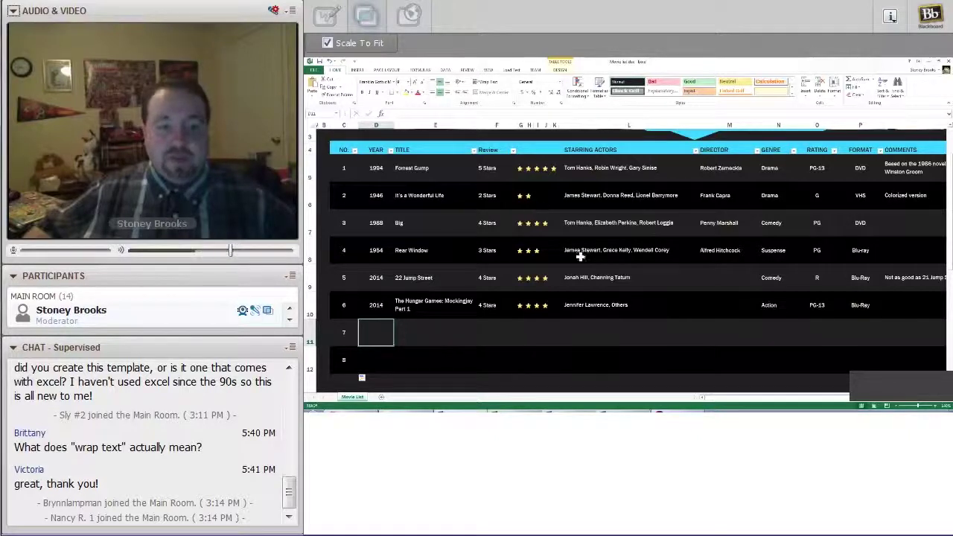
Check the star review choices offered for movie 7 without picking one, and view the row's remaining columns
click(498, 331)
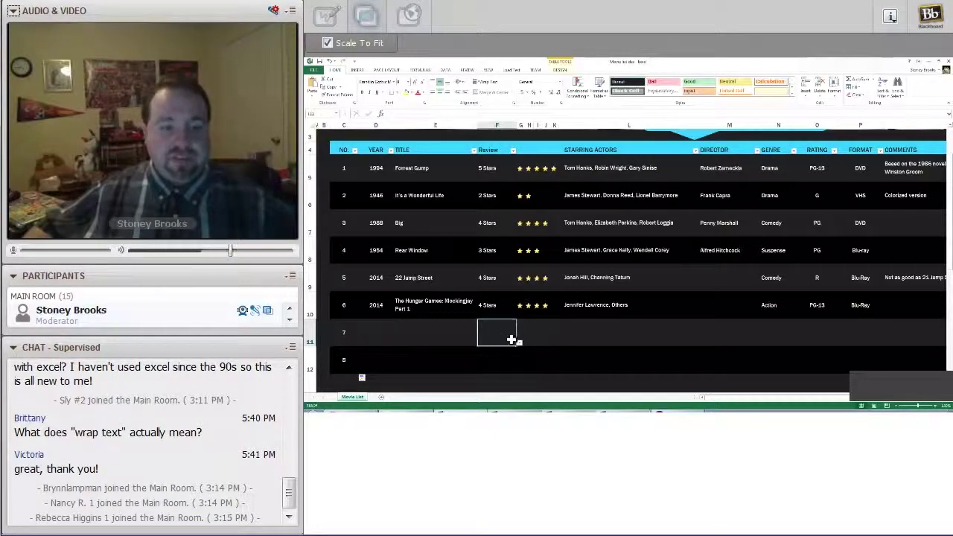
click(520, 343)
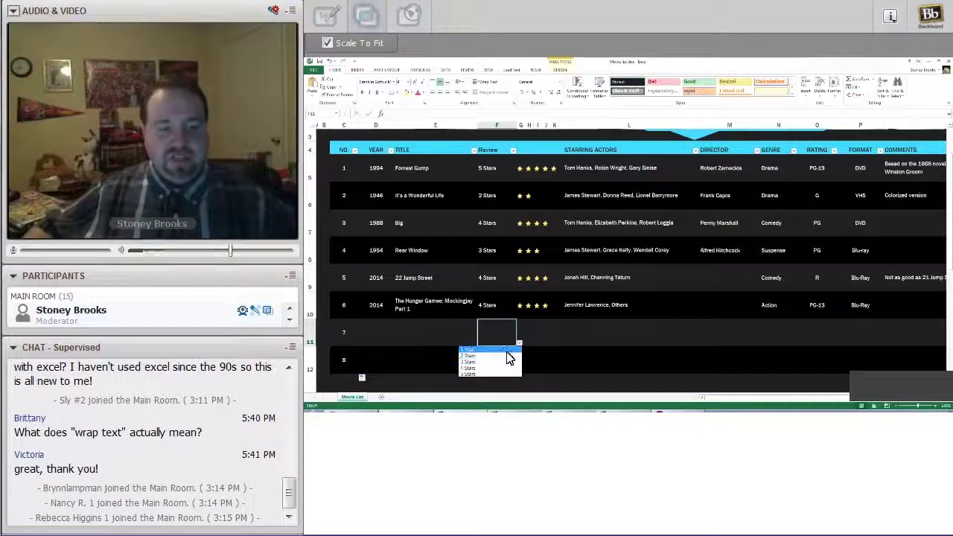
click(542, 334)
click(575, 327)
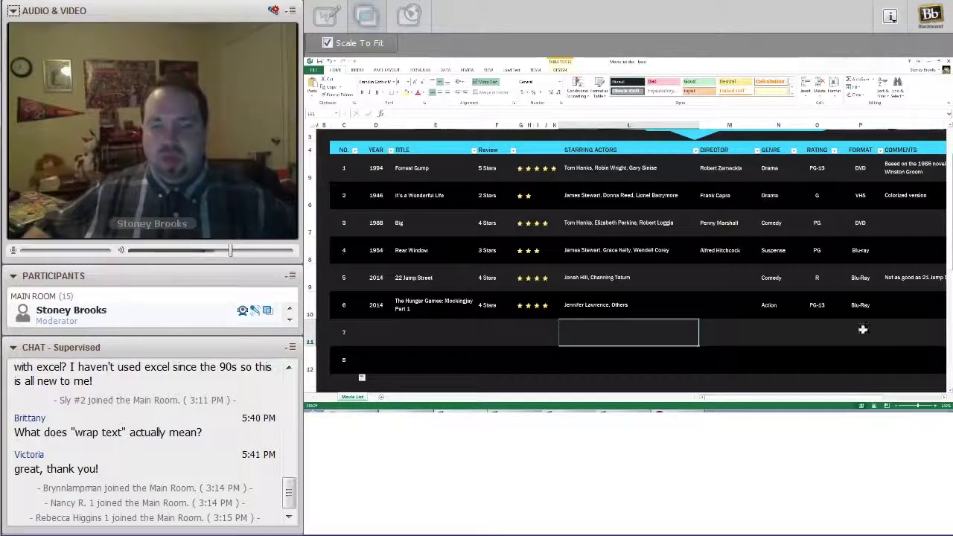
click(944, 397)
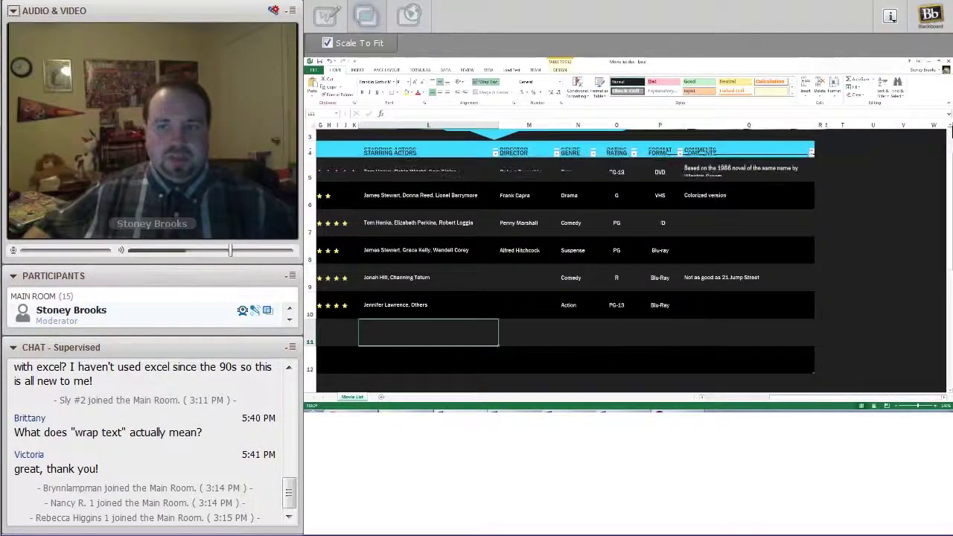
Filter the movie table's Genre column to show only Comedy, and check the genre entries of the filtered rows
scroll(543, 236, up, 1)
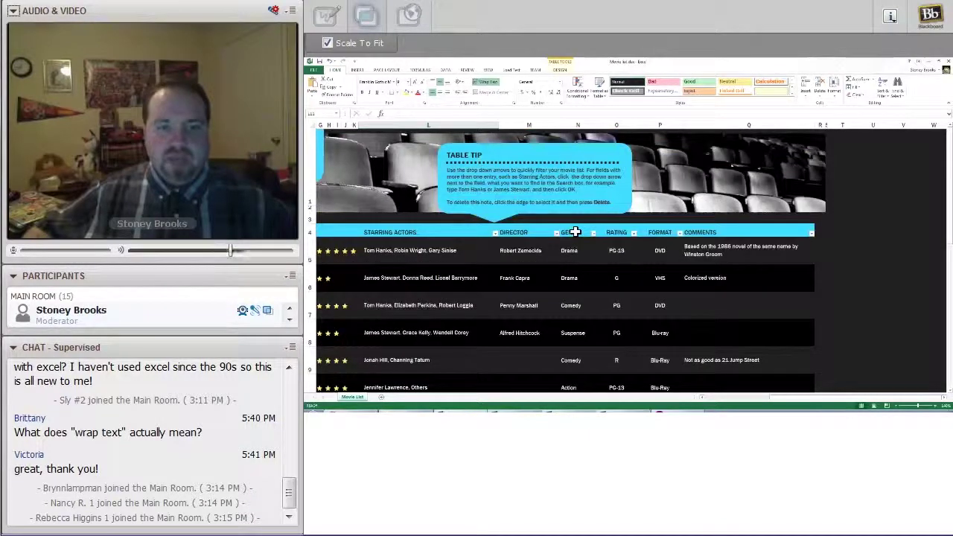
click(573, 232)
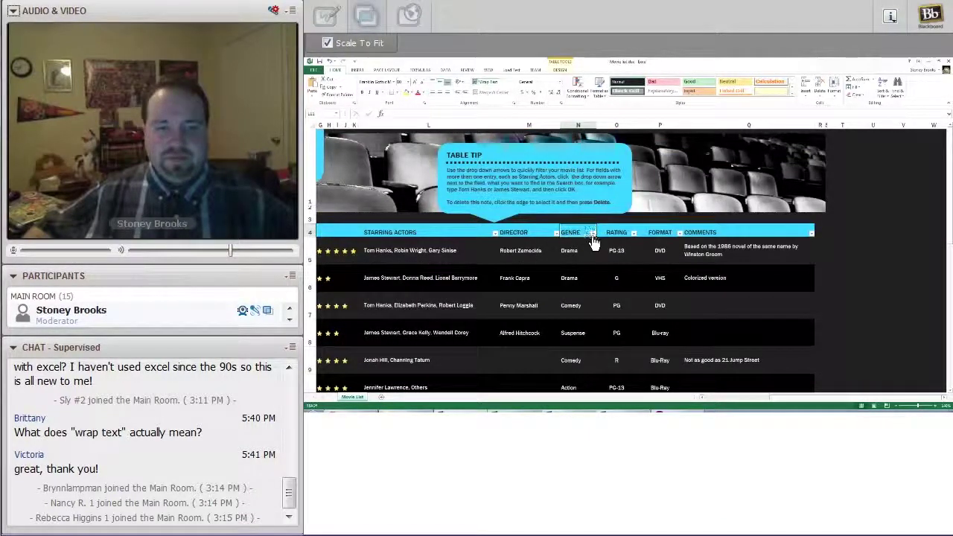
click(593, 234)
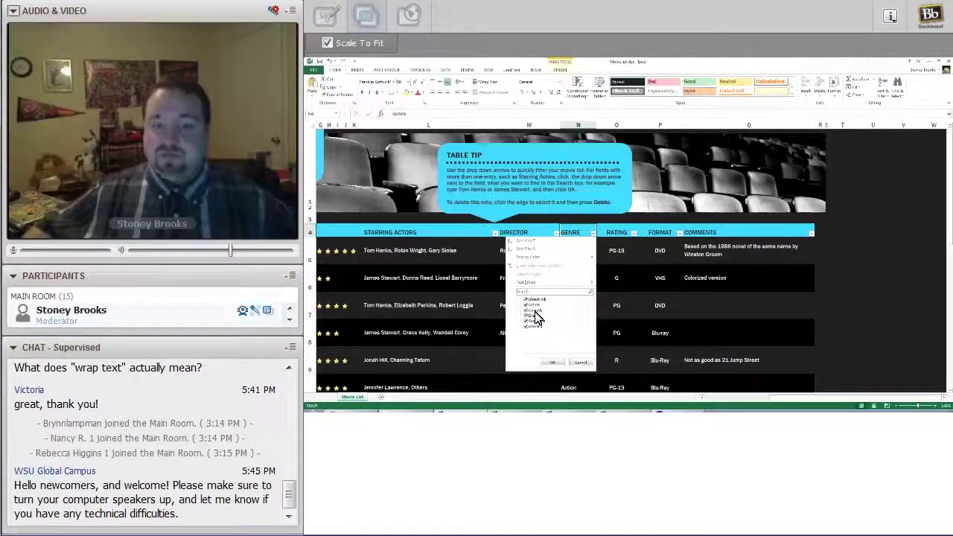
click(526, 299)
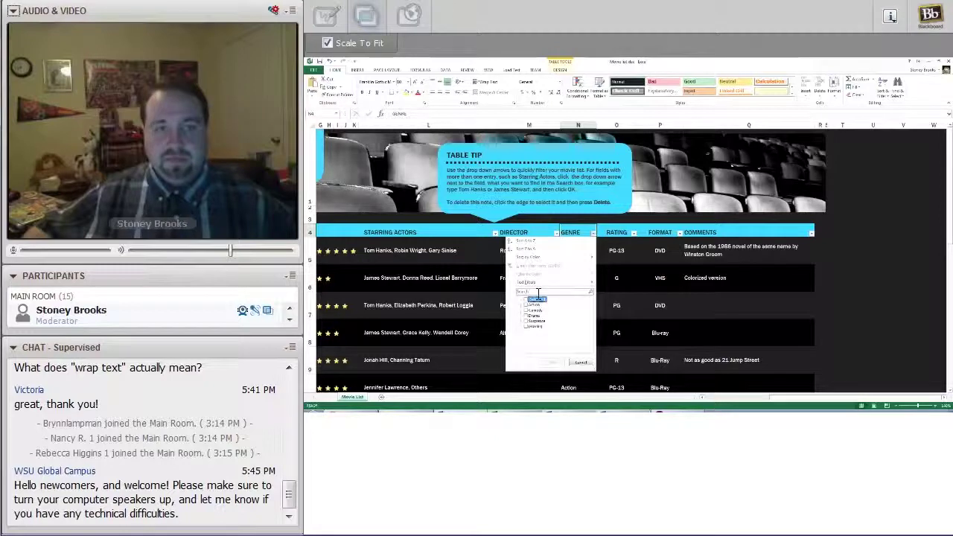
click(530, 310)
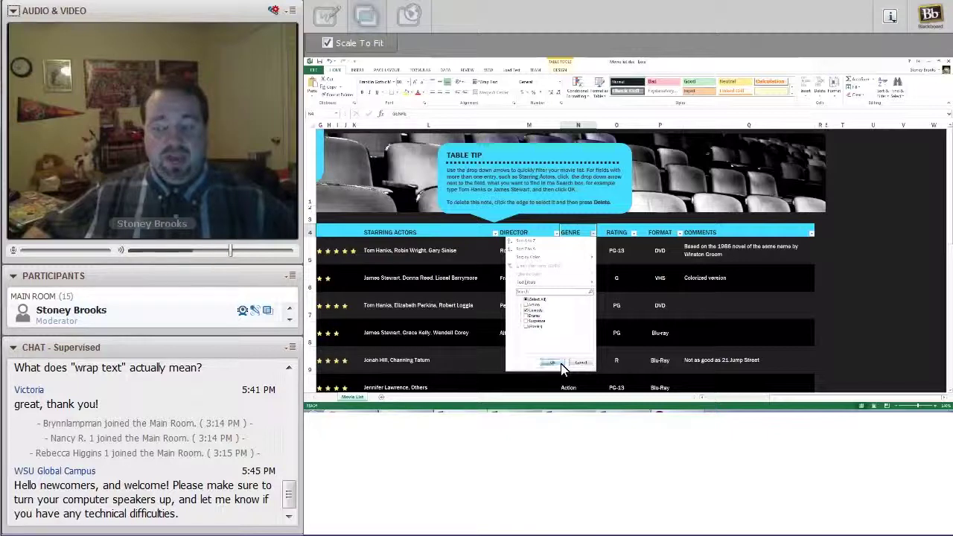
click(560, 367)
drag(773, 399, 718, 398)
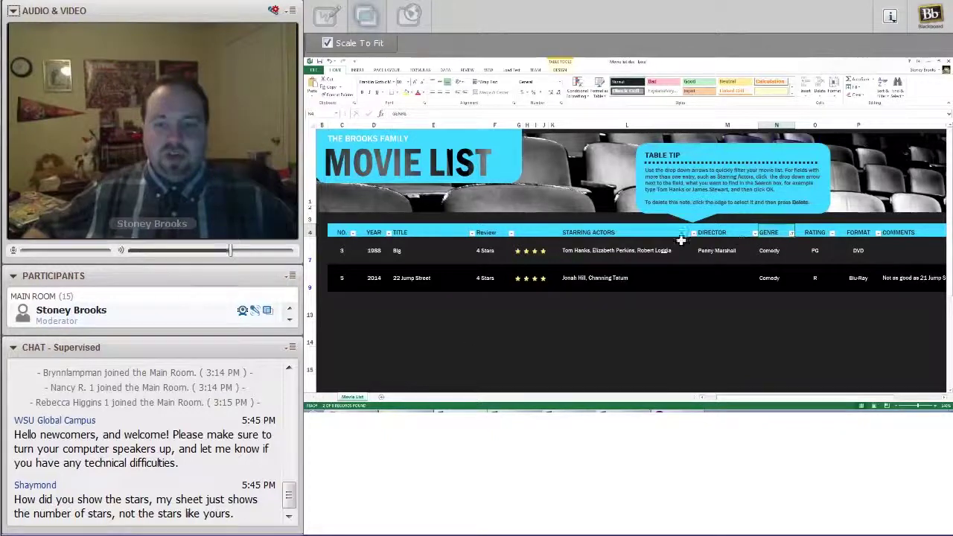
click(769, 251)
click(767, 273)
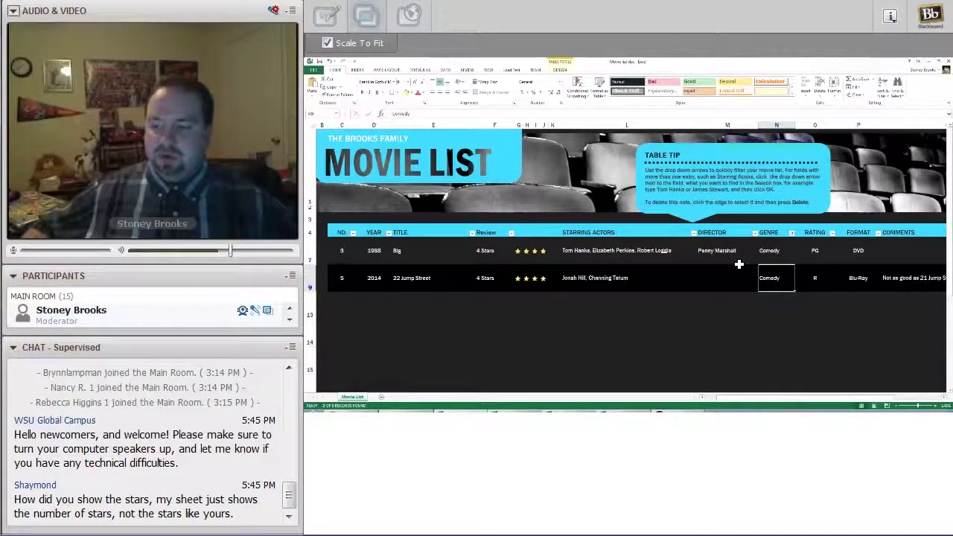
Inspect the Review entry of 22 Jump Street and the formula behind the star cells of Big, leaving the formula unchanged
click(526, 279)
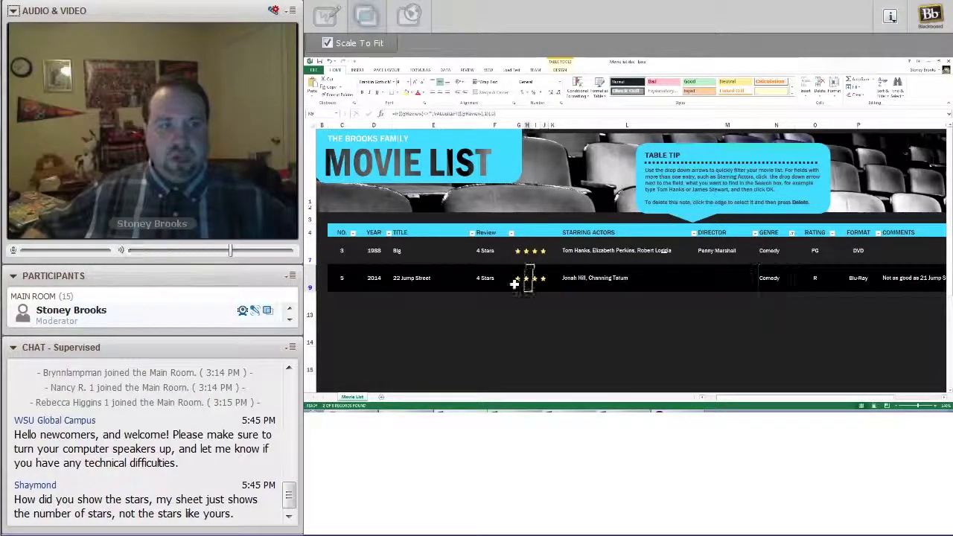
click(491, 282)
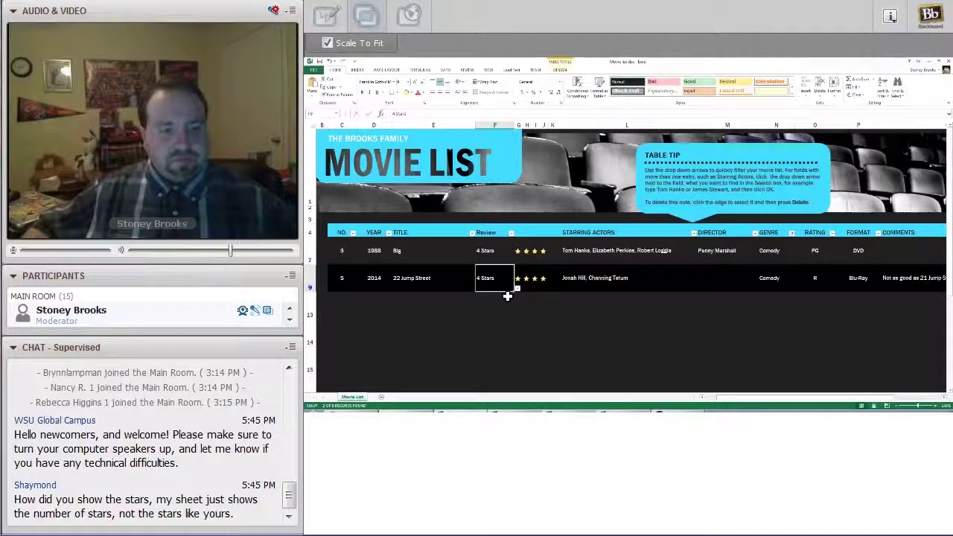
click(511, 256)
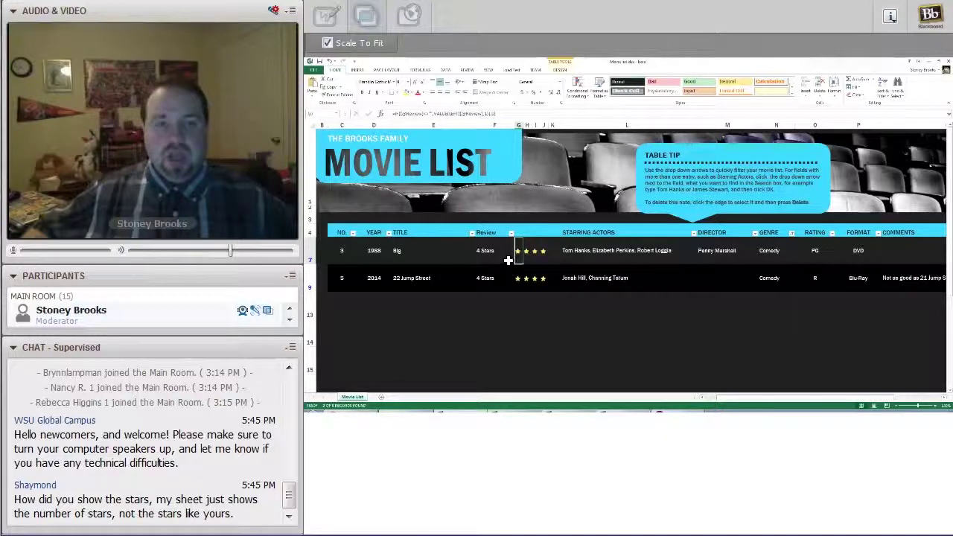
drag(495, 114, 455, 116)
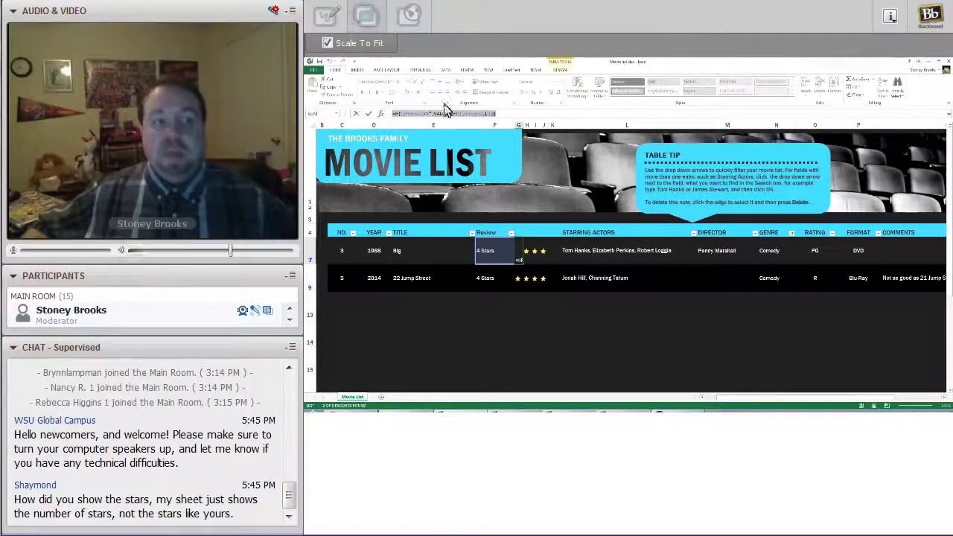
click(507, 113)
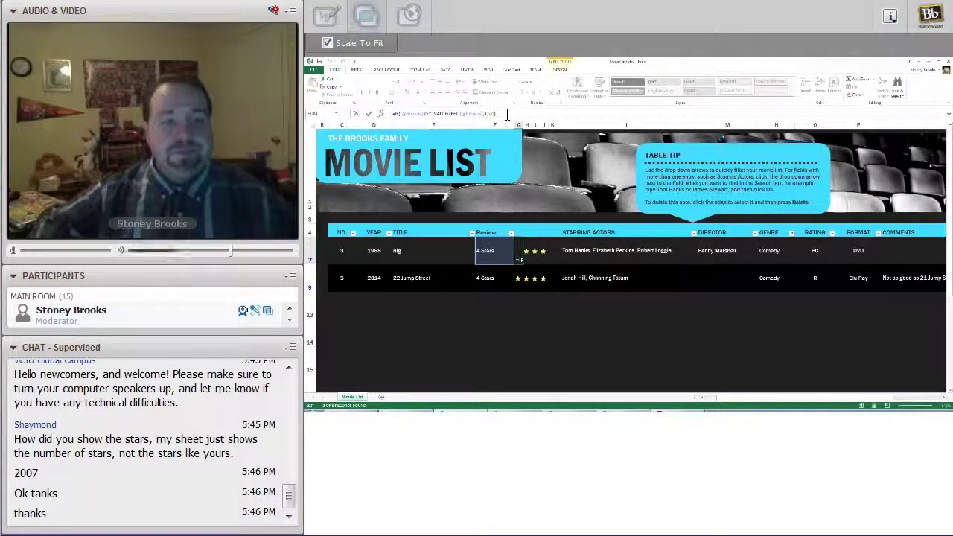
key(Return)
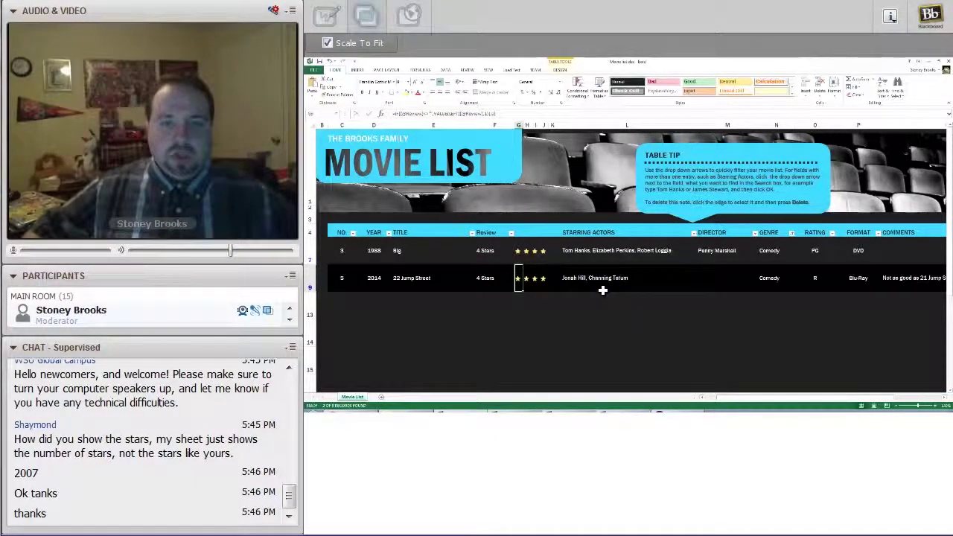
click(689, 175)
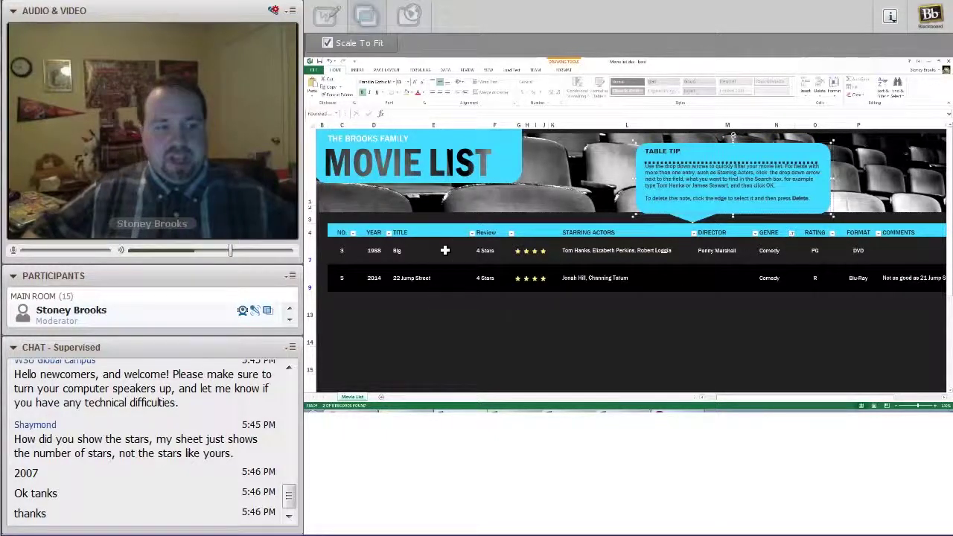
click(543, 326)
click(445, 253)
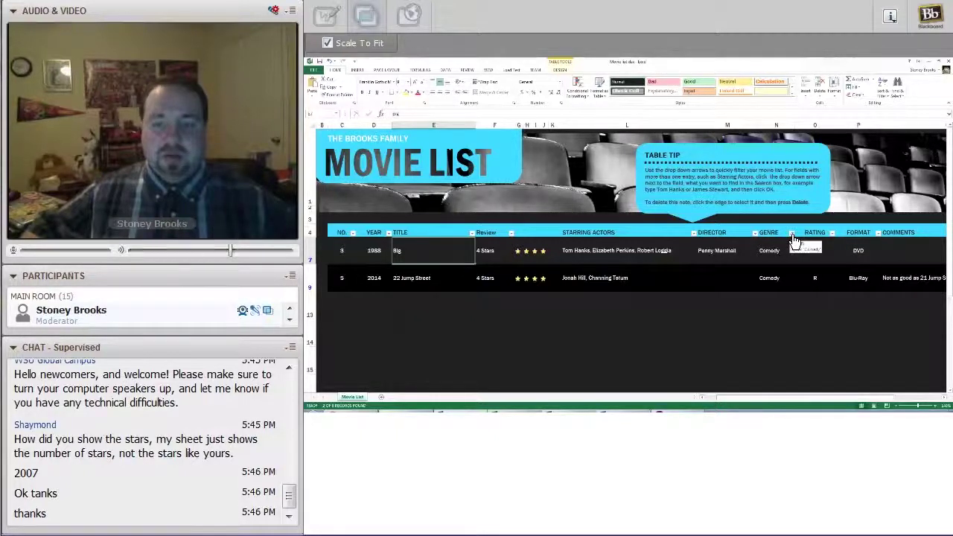
Restore the full movie table by selecting all genres in the Genre column's filter
click(792, 235)
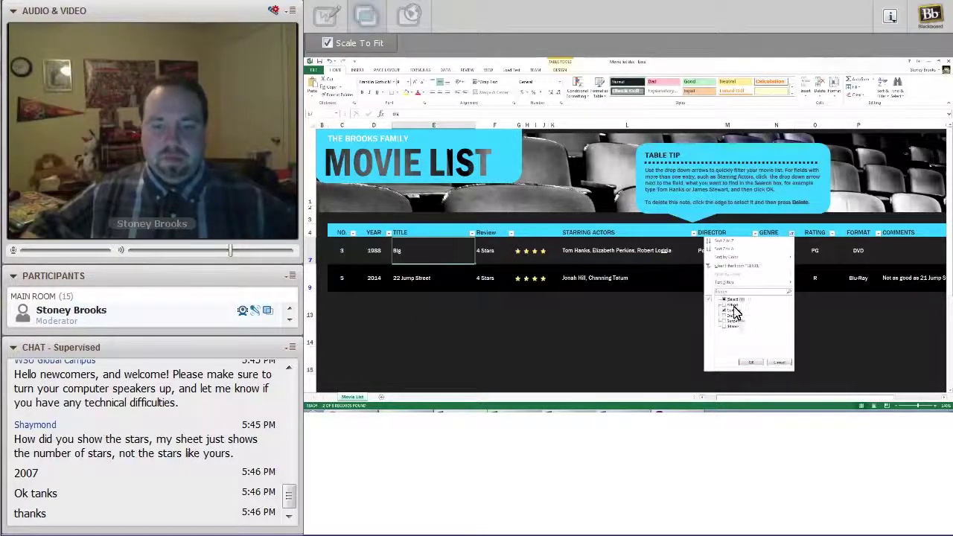
click(723, 300)
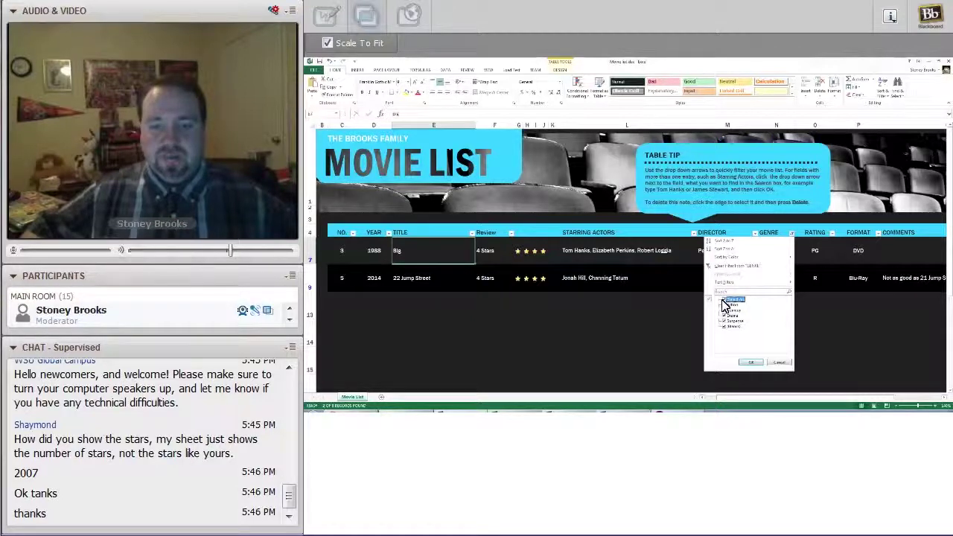
click(752, 363)
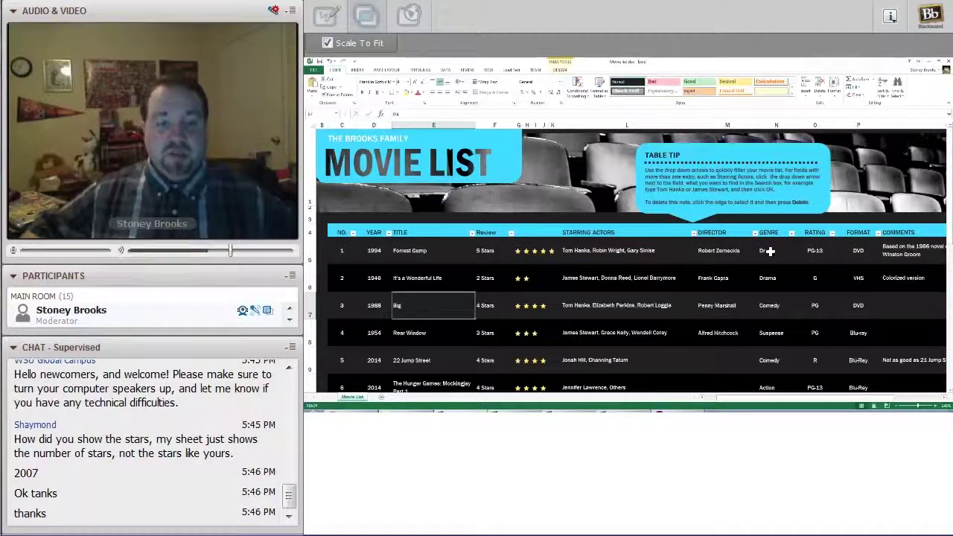
Look over the movie table's title, review, star, actor and director columns, mainly along the Forrest Gump row
click(714, 233)
click(741, 252)
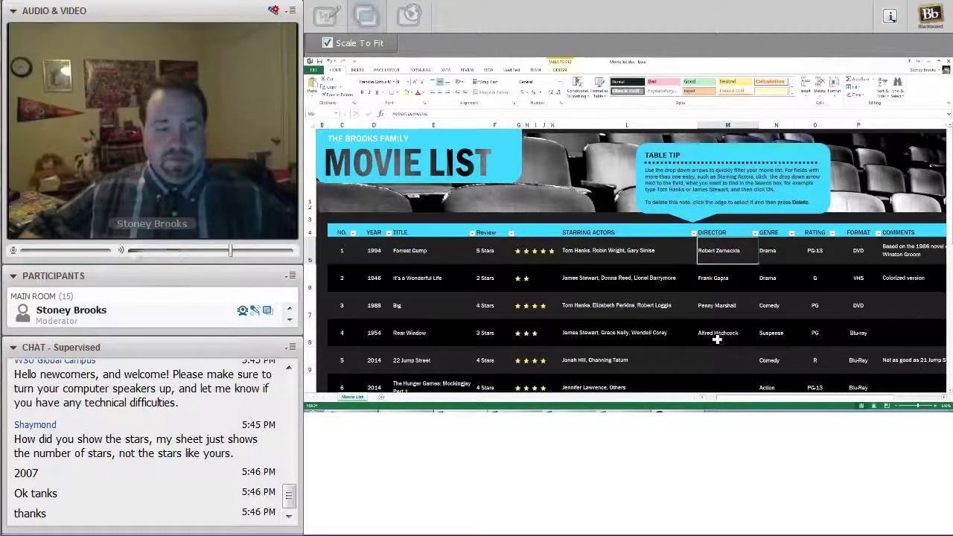
click(686, 365)
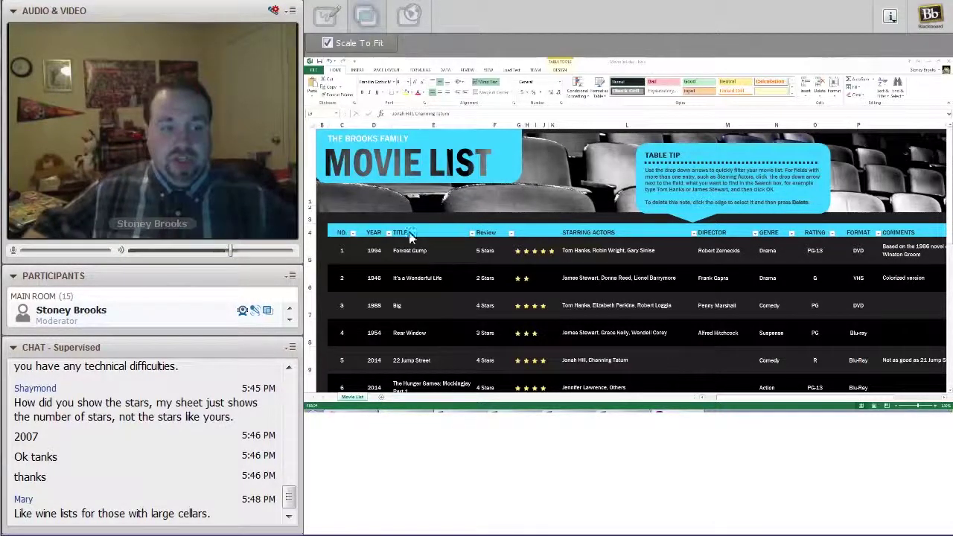
click(433, 232)
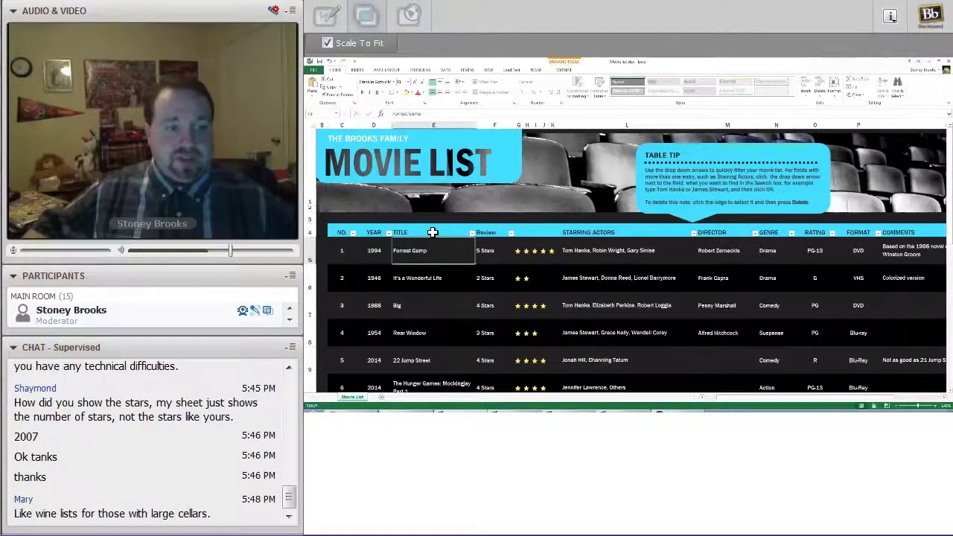
click(433, 233)
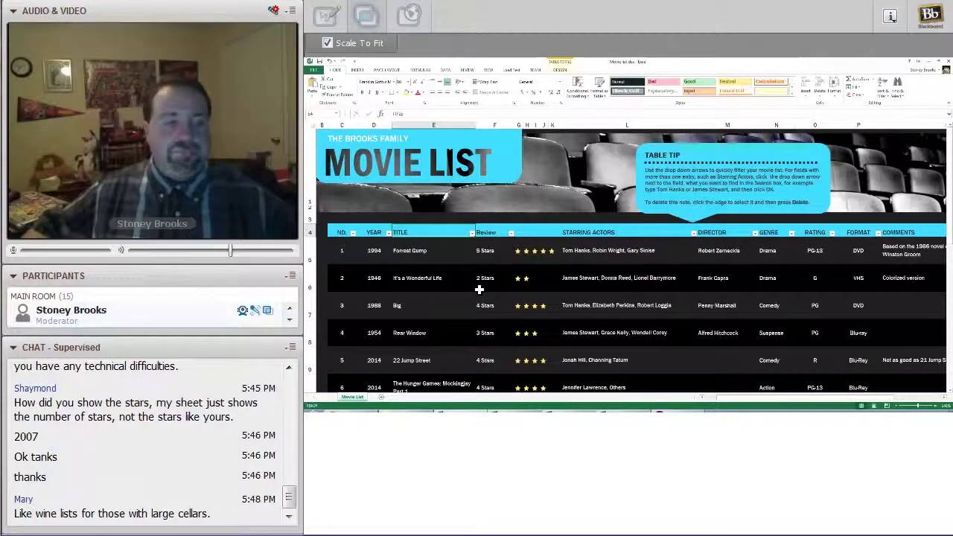
click(502, 255)
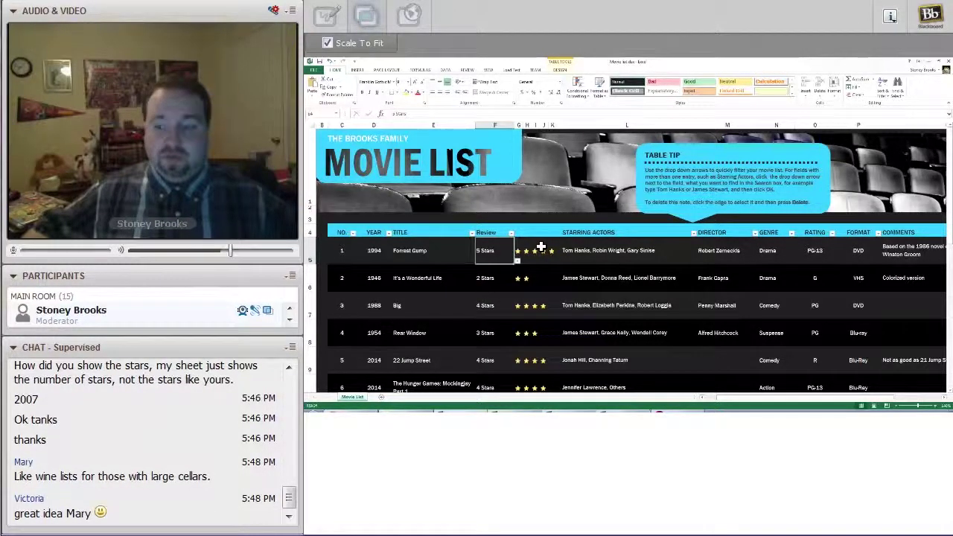
click(543, 248)
click(624, 252)
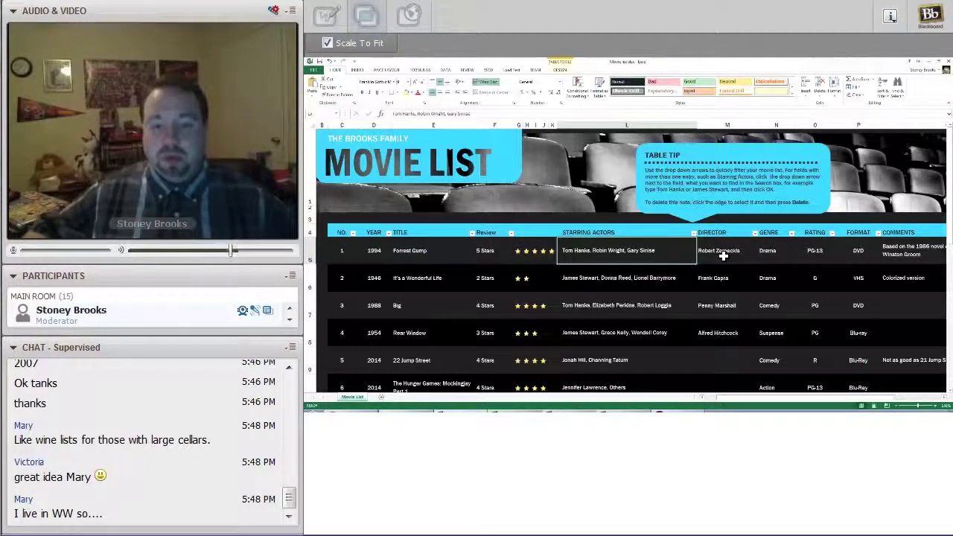
click(741, 251)
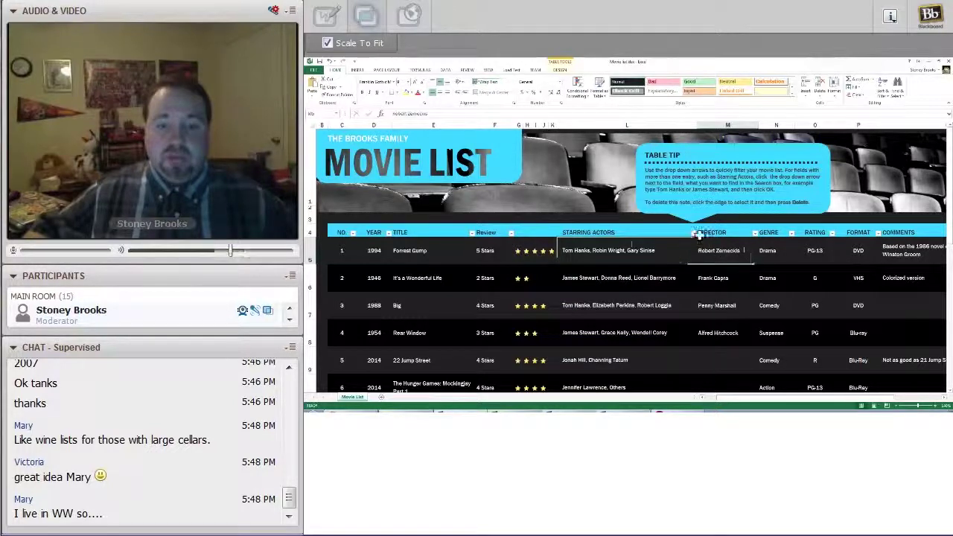
click(647, 256)
click(538, 262)
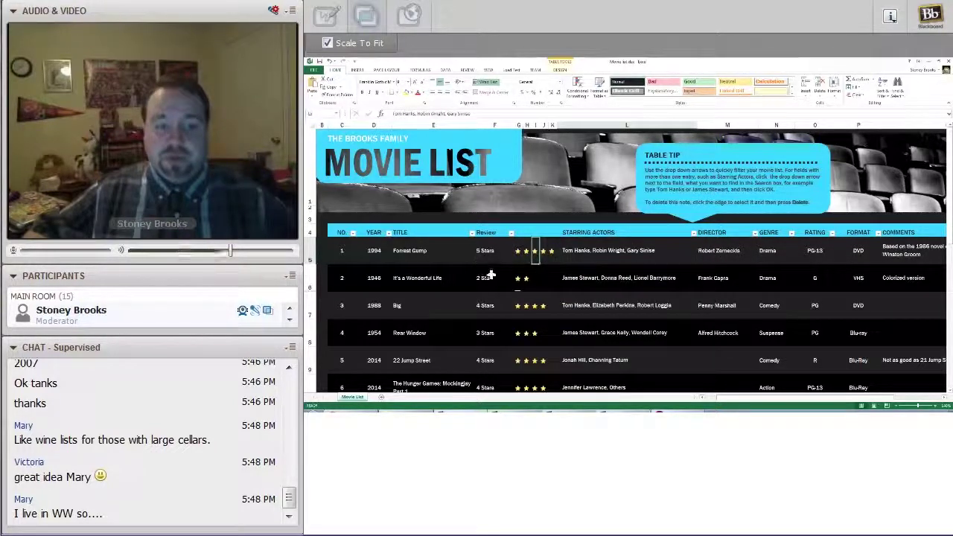
click(497, 277)
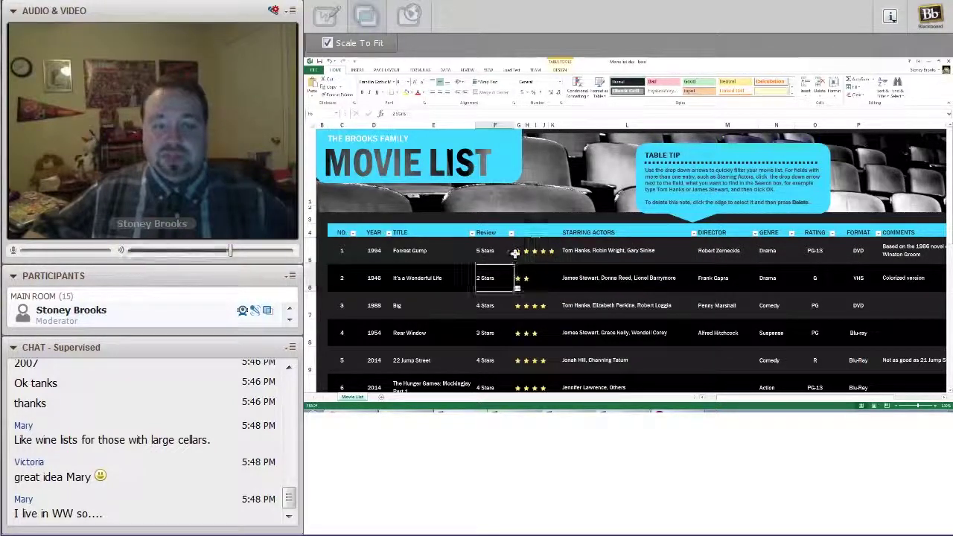
click(468, 255)
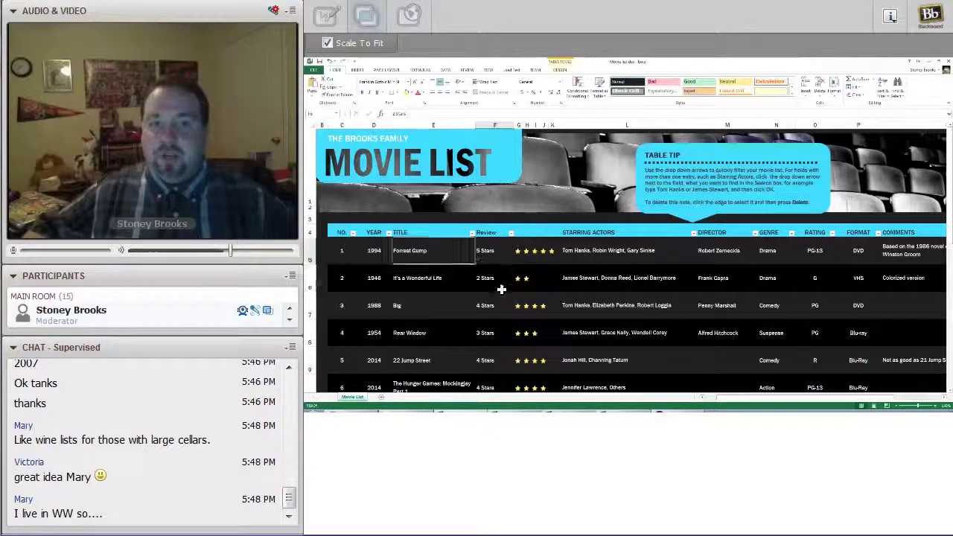
click(637, 248)
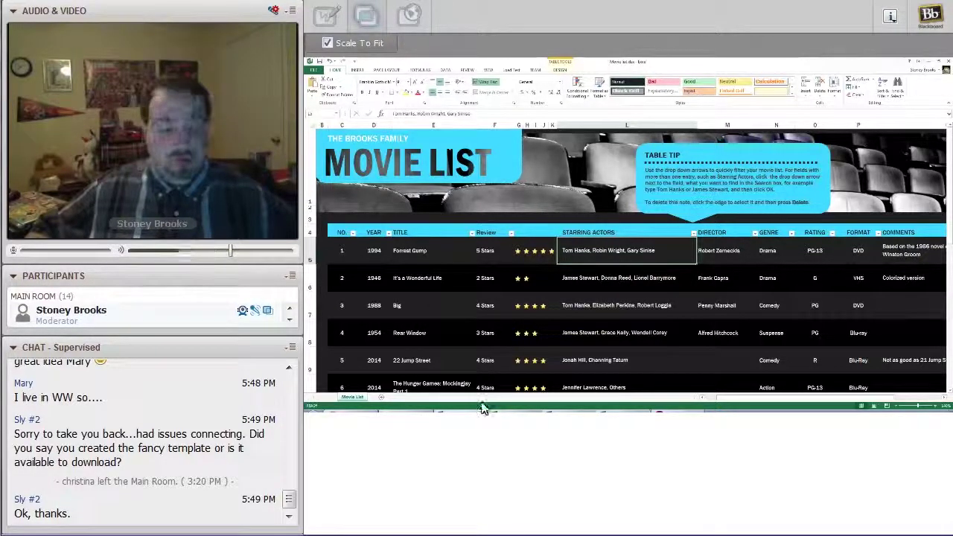
Switch to the His and Her Weight Tracker workbook and locate the two name headings
mouse_move(560, 419)
click(528, 399)
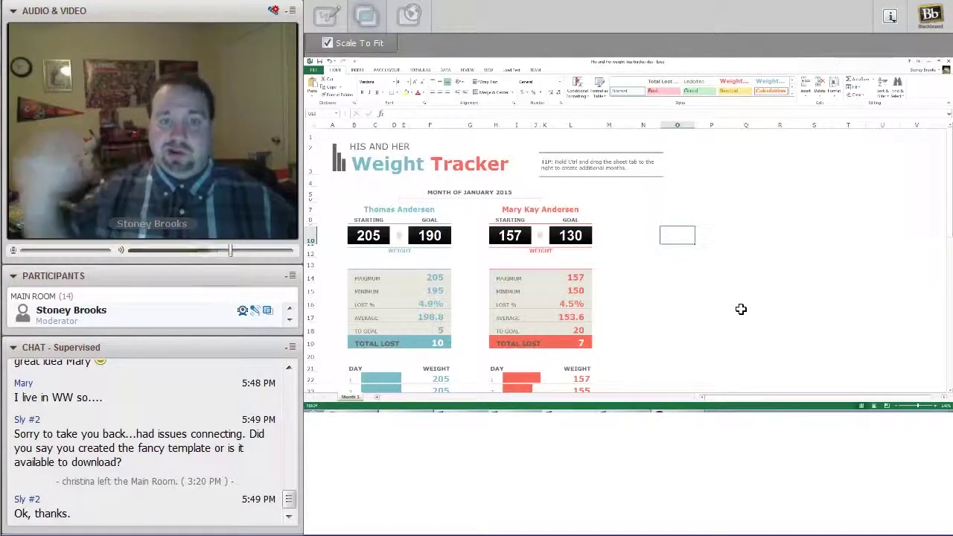
click(687, 210)
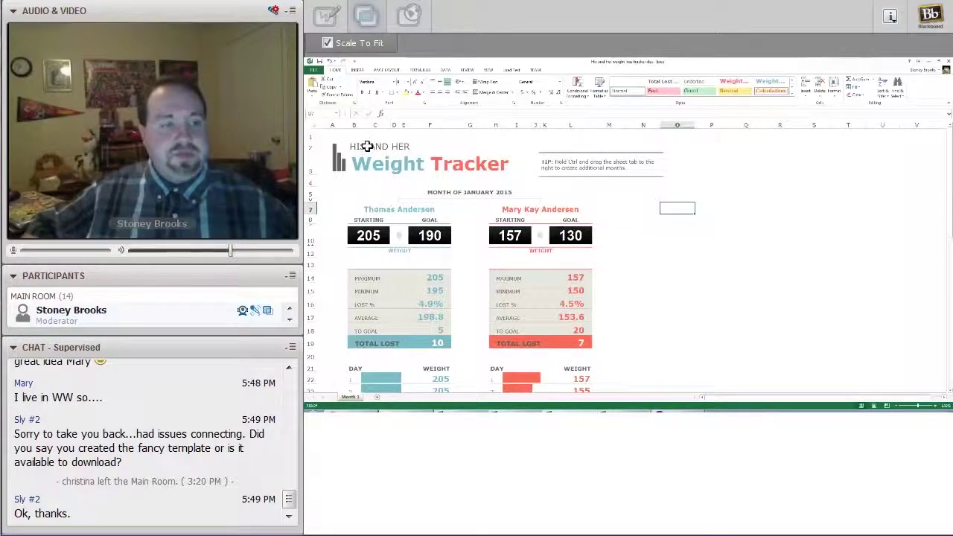
click(436, 208)
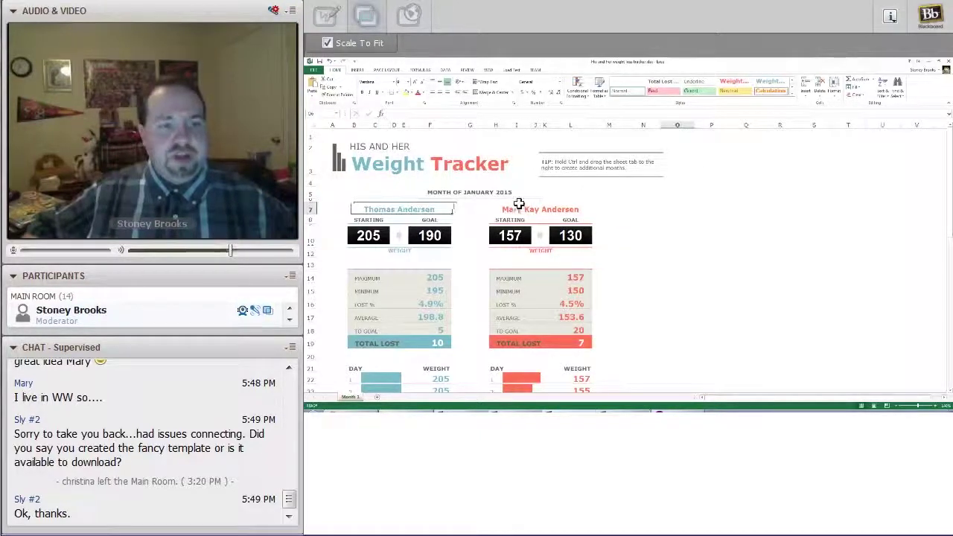
click(519, 203)
click(672, 229)
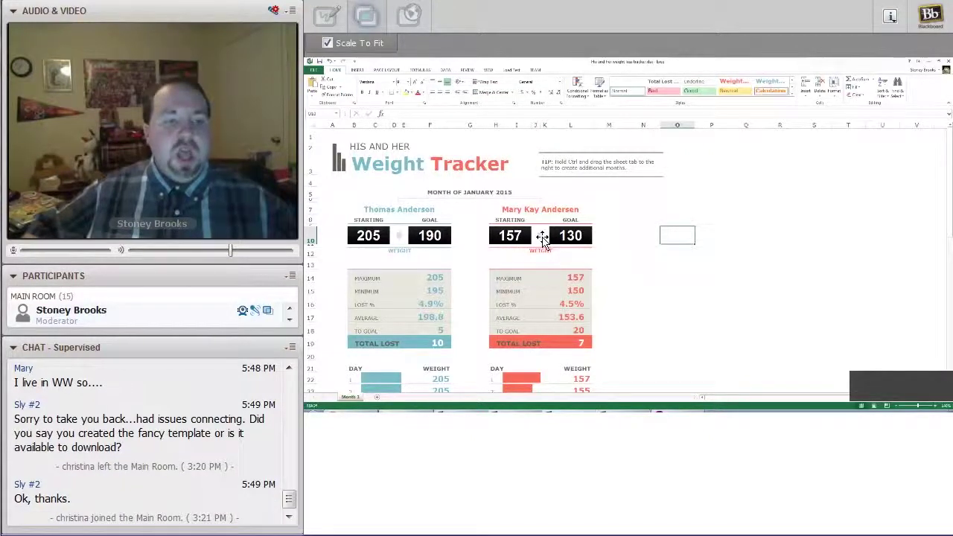
Look over both people's starting and goal weights and the summary statistics beneath them
click(374, 235)
click(513, 235)
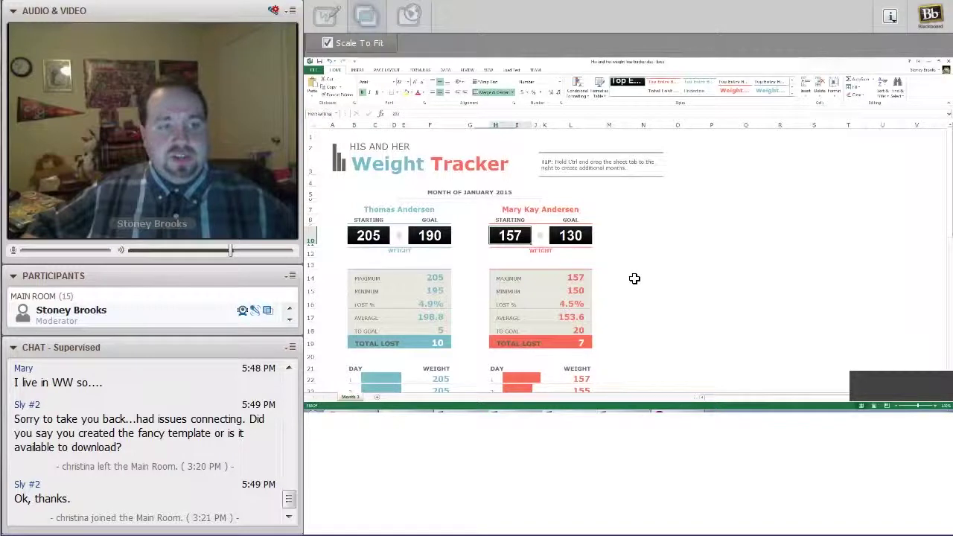
click(430, 235)
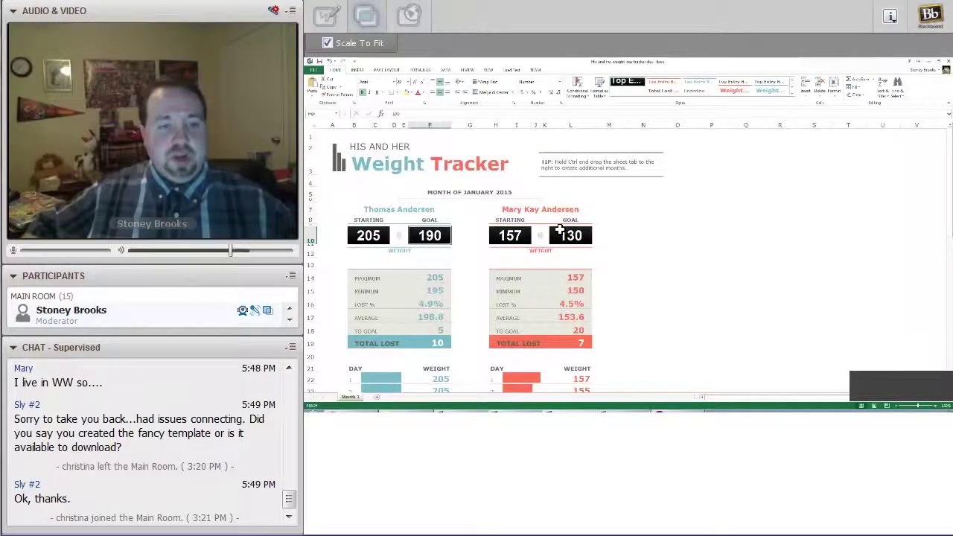
click(568, 236)
click(657, 252)
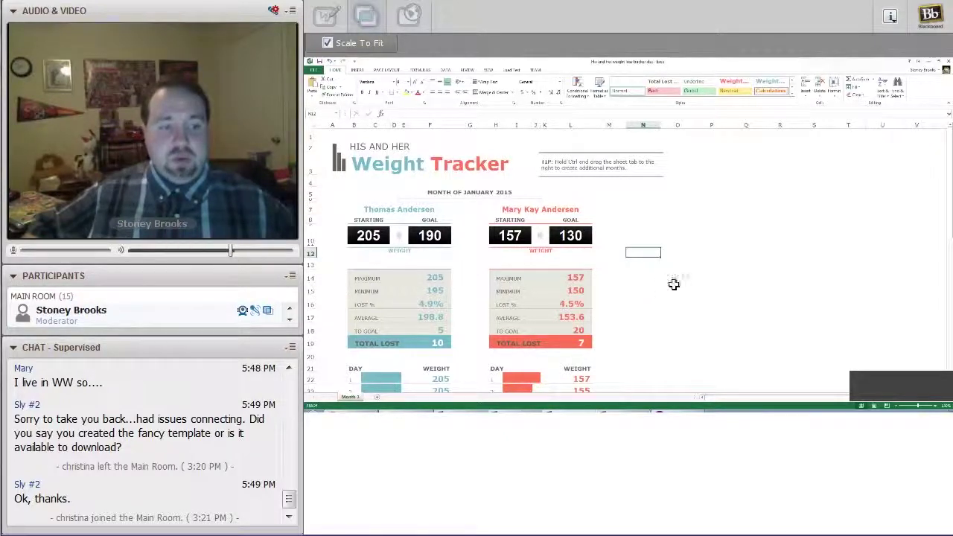
click(536, 277)
click(451, 302)
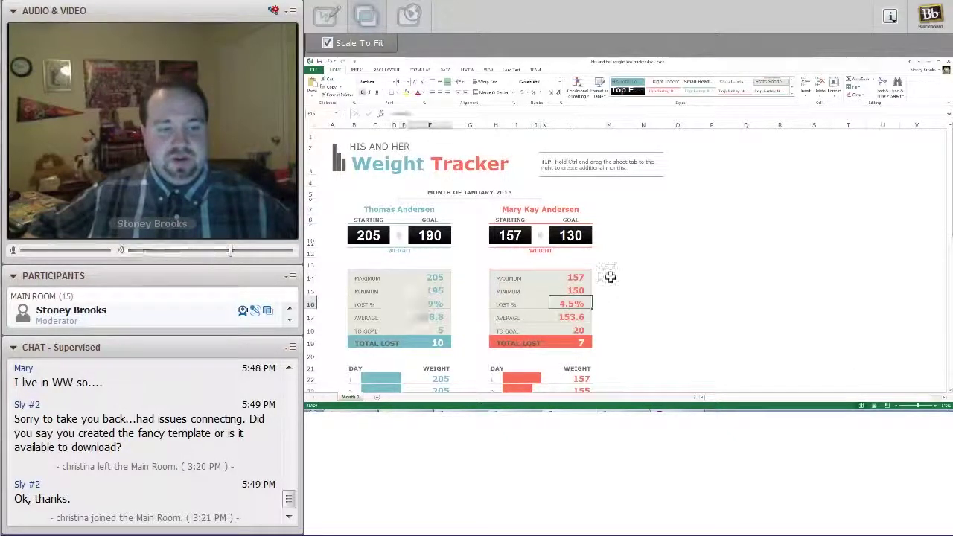
Enter 192 as his weight for day 18 in the daily weight log
scroll(638, 273, down, 5)
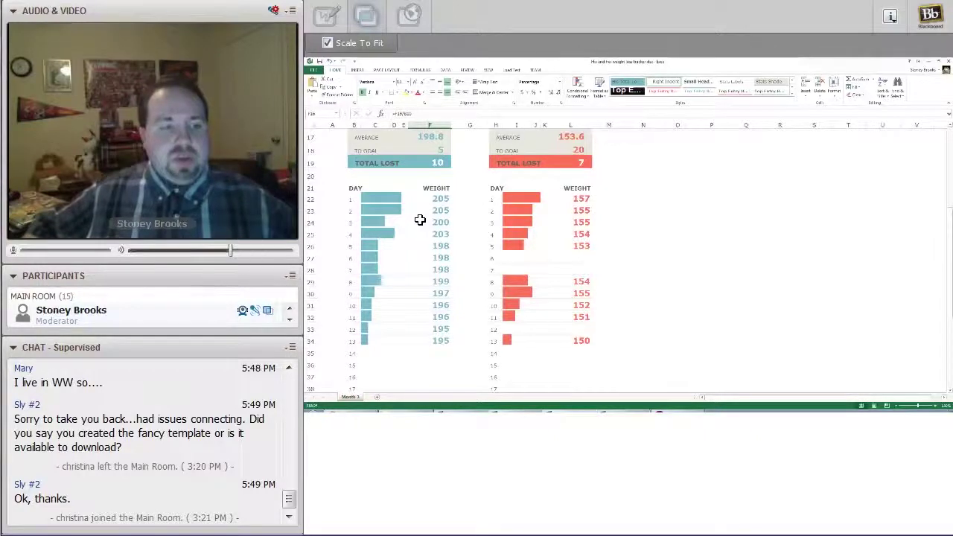
click(426, 352)
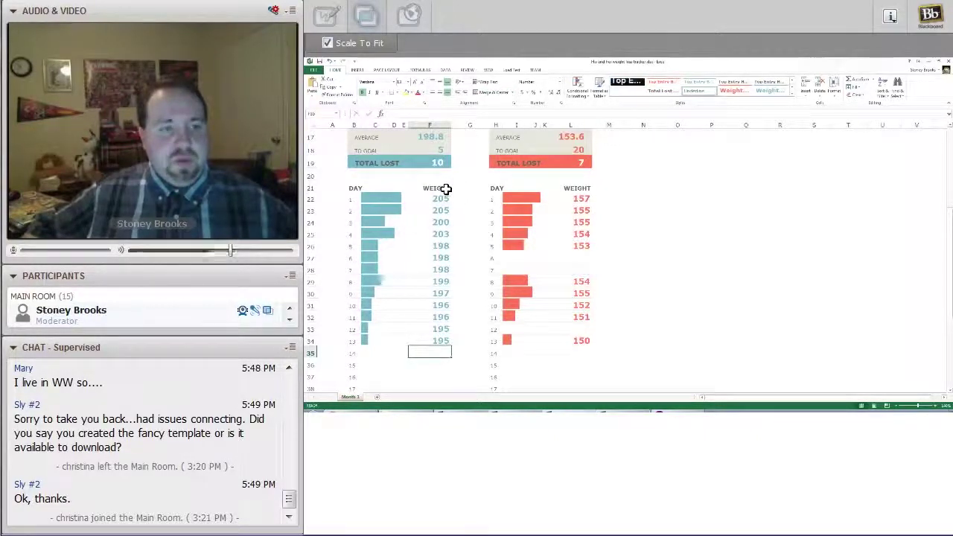
click(358, 352)
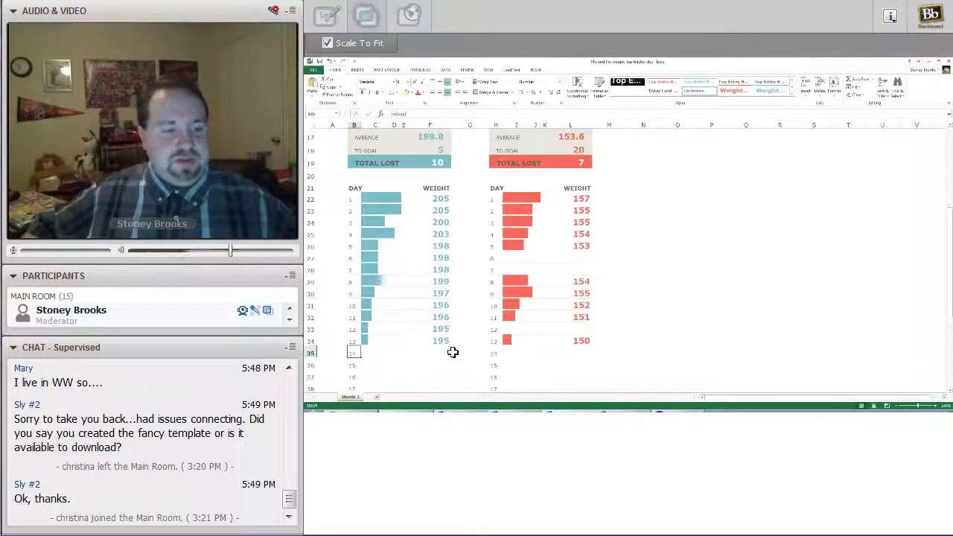
scroll(403, 298, down, 5)
click(360, 206)
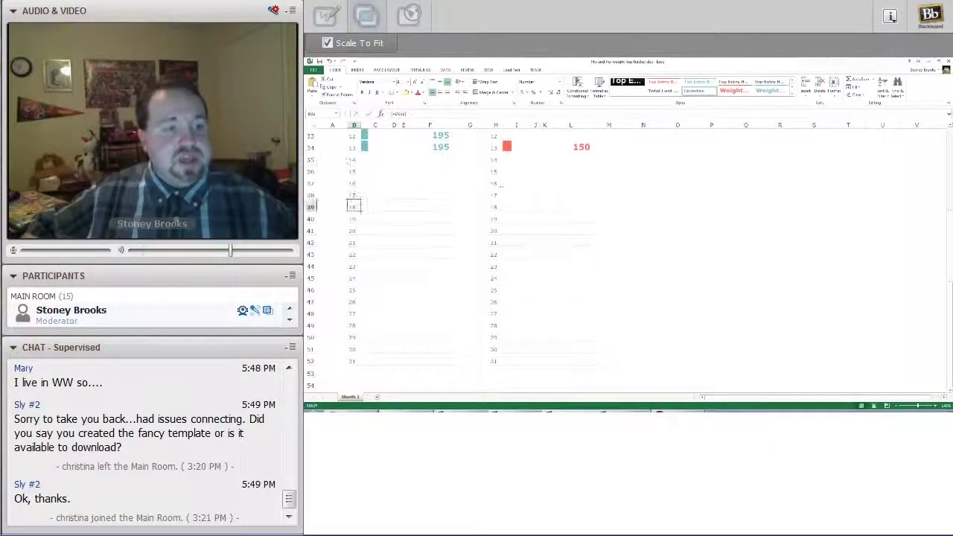
click(950, 129)
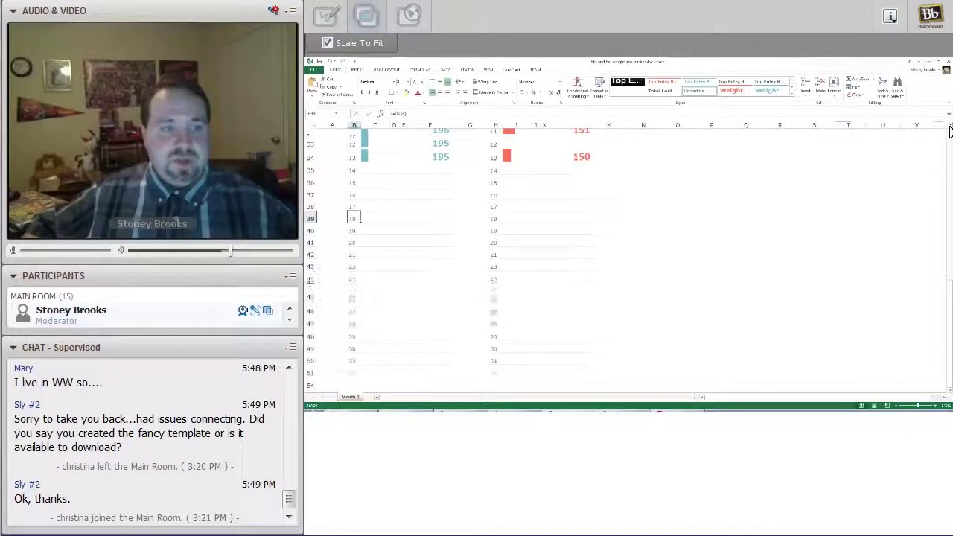
click(950, 129)
click(437, 233)
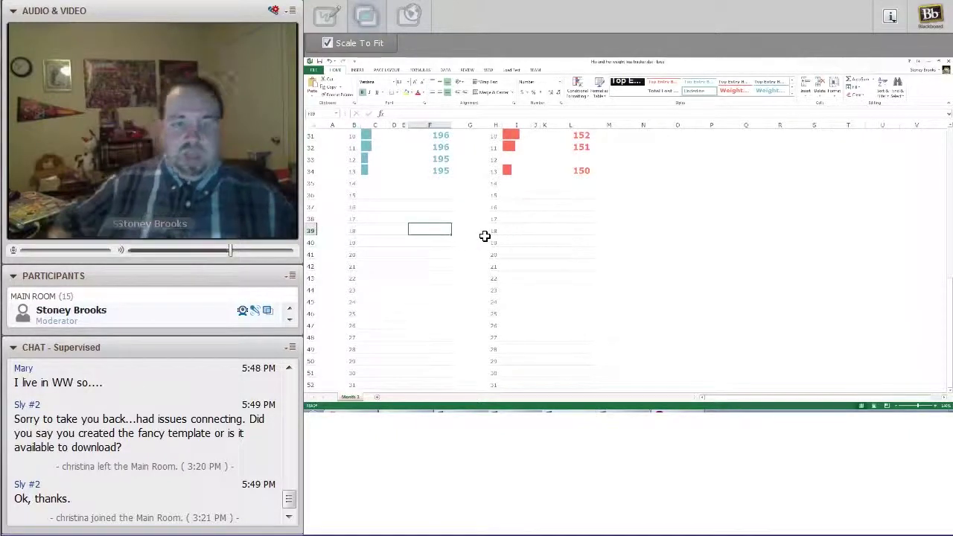
text(192)
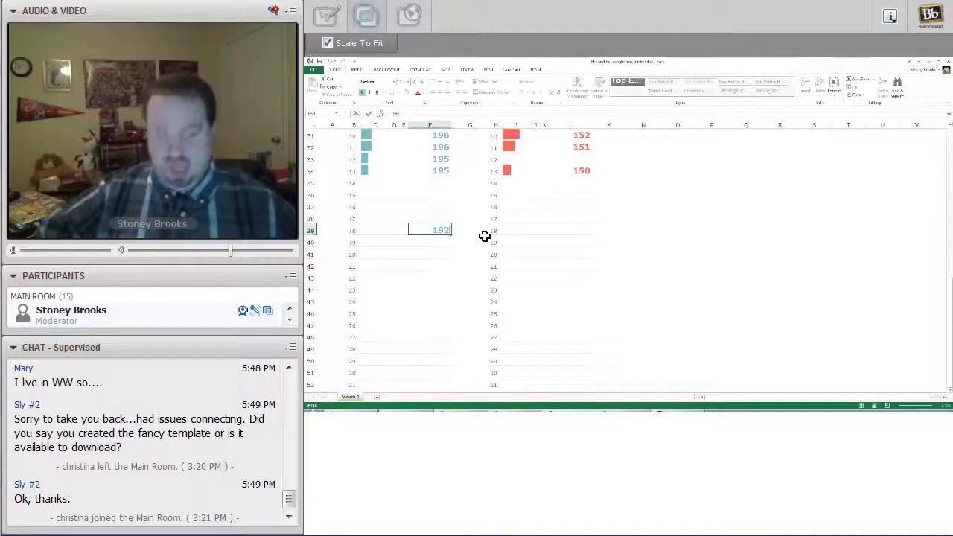
key(Return)
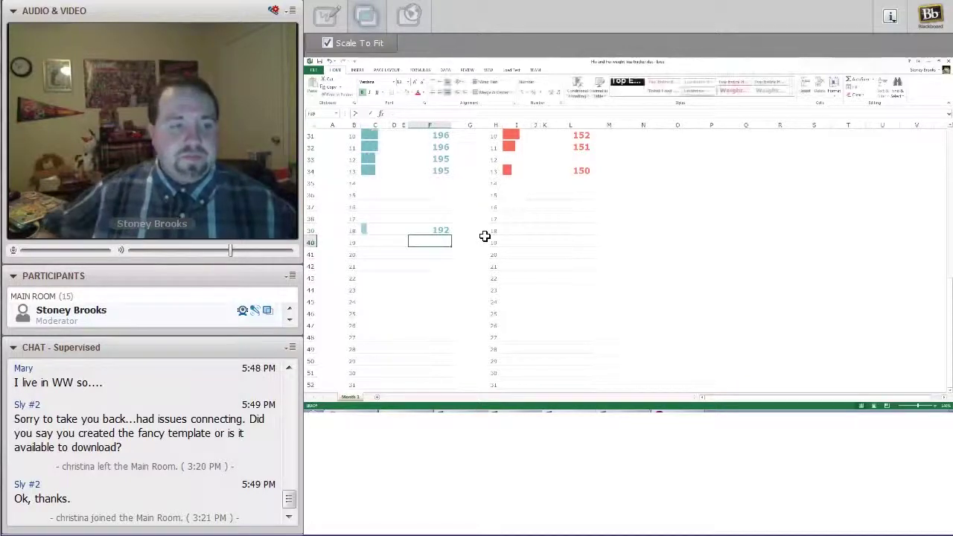
Magnify the sheet and compare the day 18 bar with the bars of his earlier days
click(365, 230)
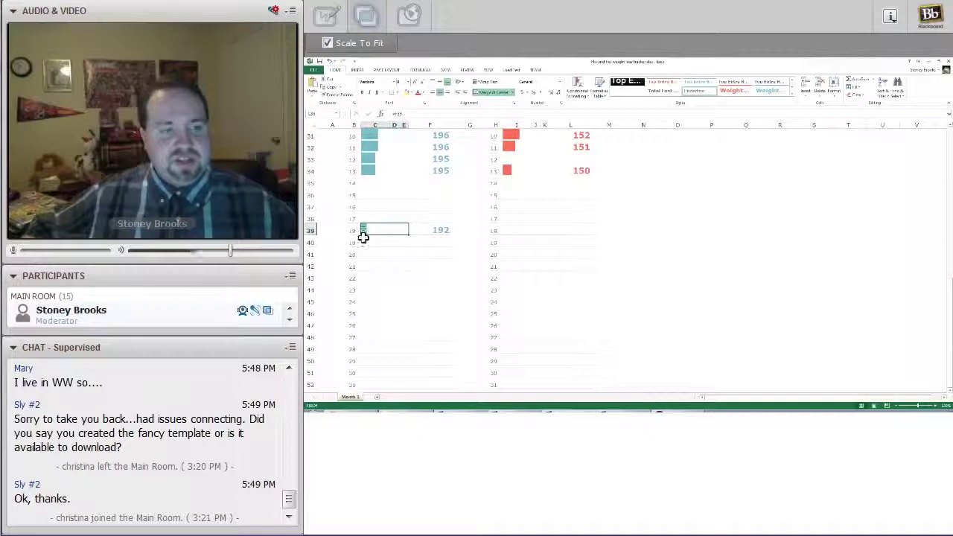
click(938, 408)
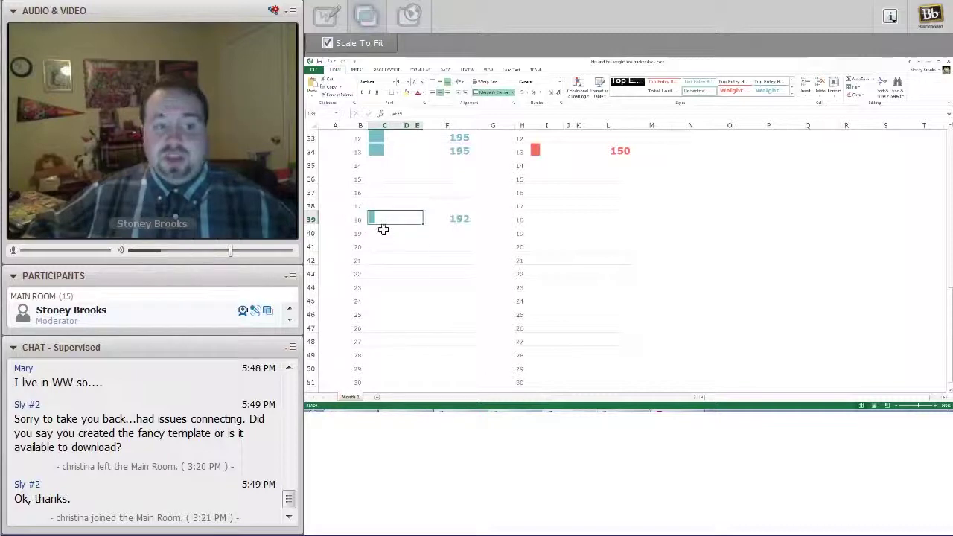
scroll(398, 219, up, 5)
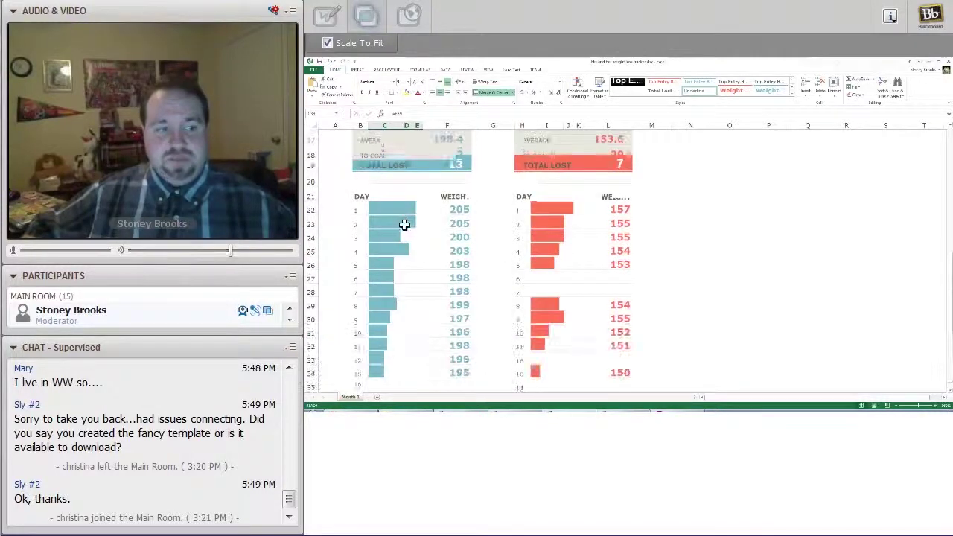
Fill in his weights for days 14 to 17 with 195, 194, 194 and 193
scroll(408, 220, down, 5)
click(454, 161)
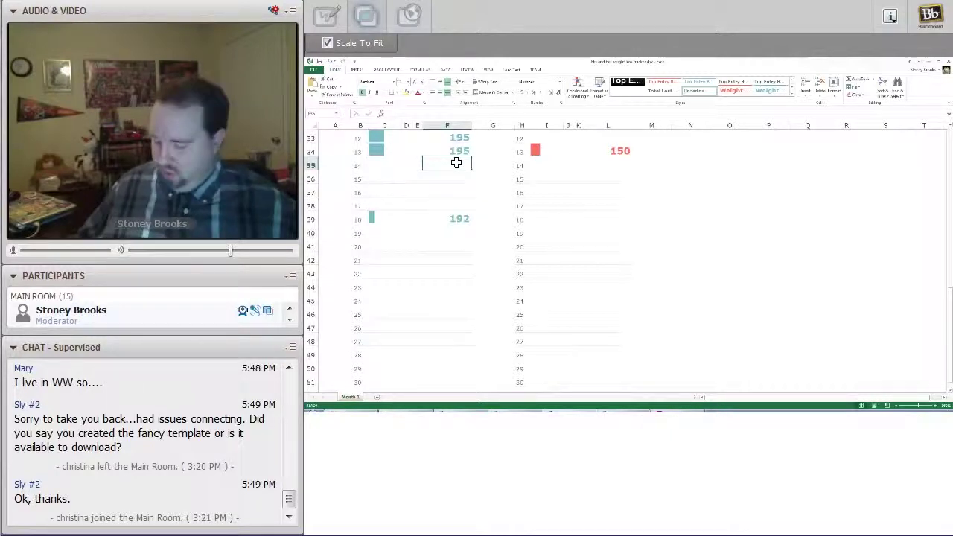
text(195)
key(Return)
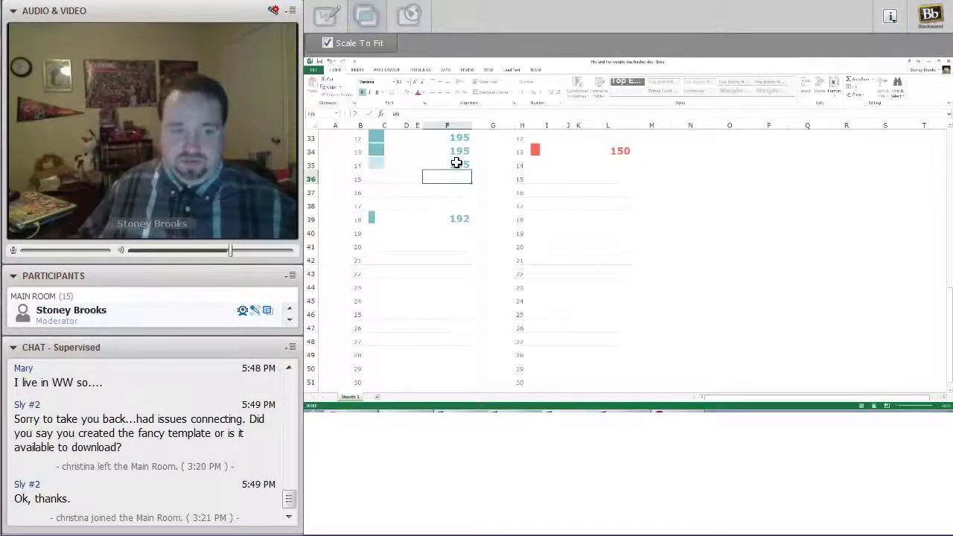
text(194)
key(Return)
text(194)
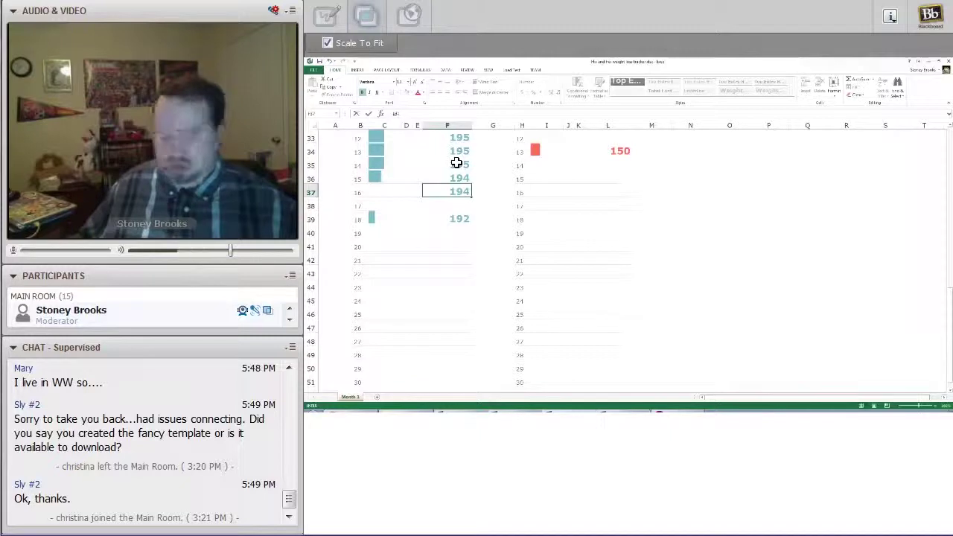
key(Return)
text(193)
key(Return)
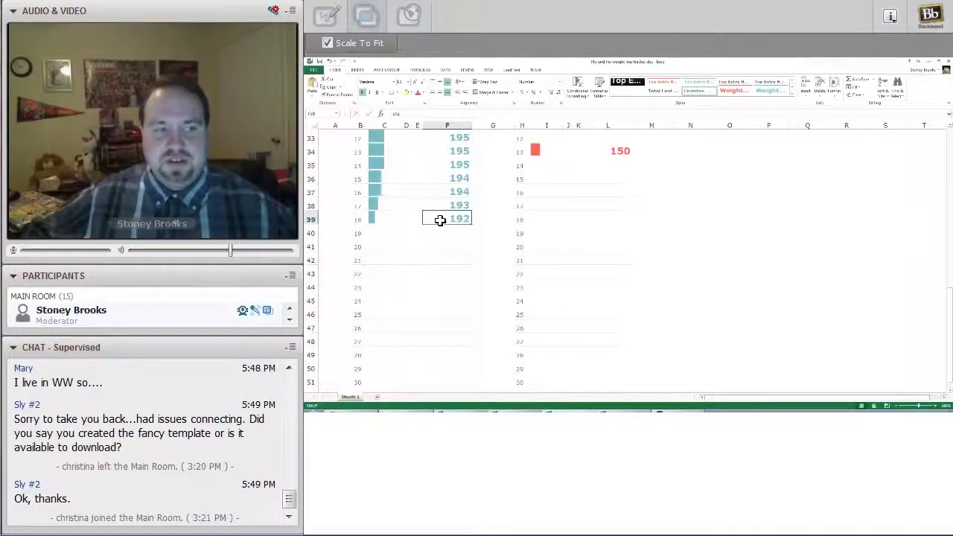
Examine the formulas behind his Maximum, Minimum, Lost %, Average, To Goal and Total Lost figures
click(950, 128)
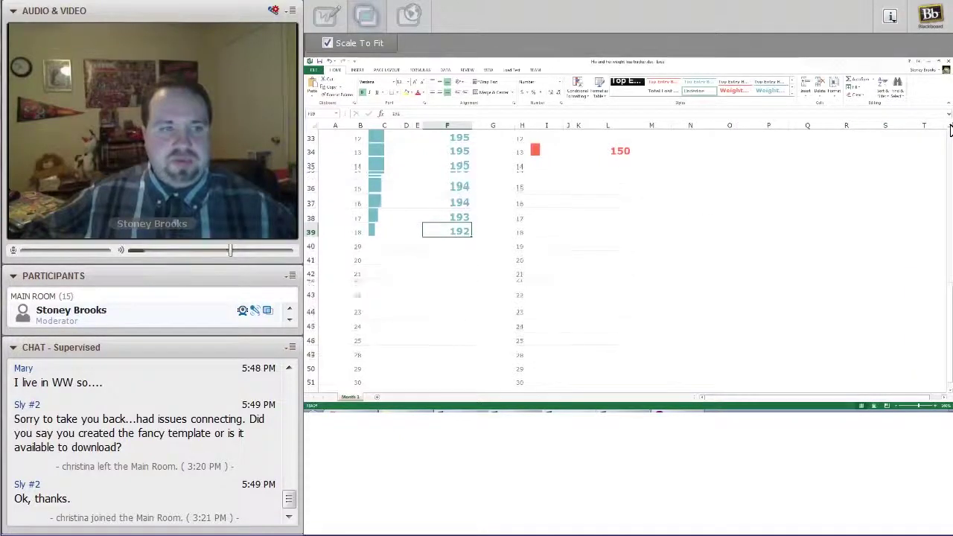
click(950, 129)
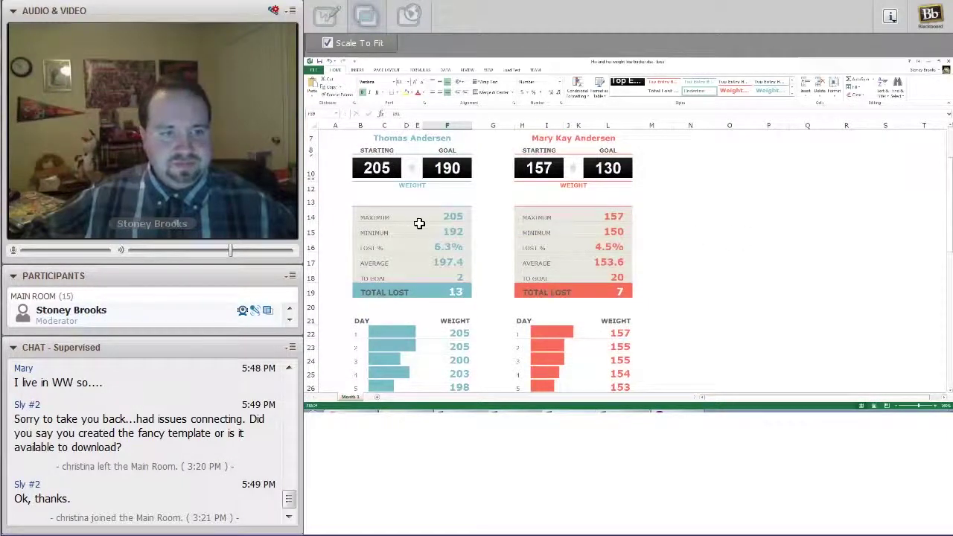
click(418, 218)
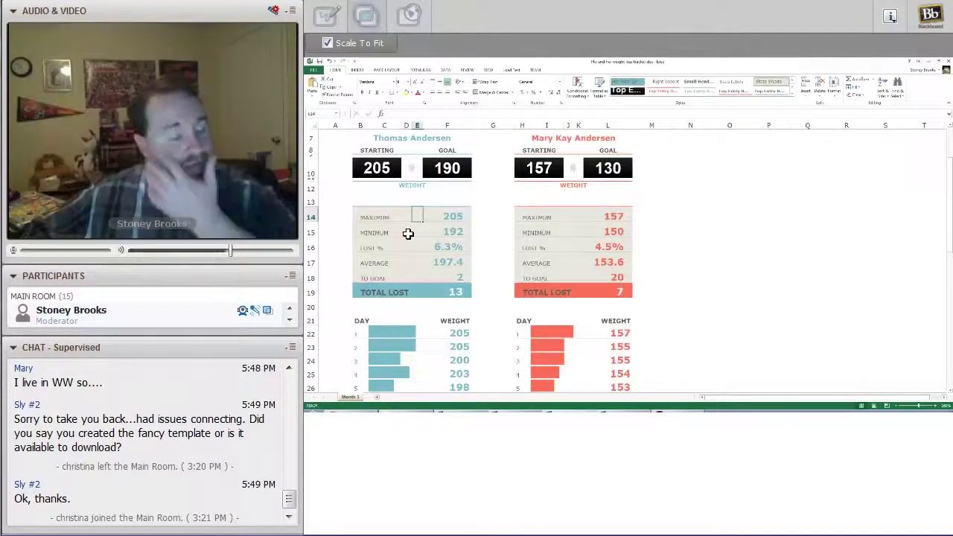
click(408, 232)
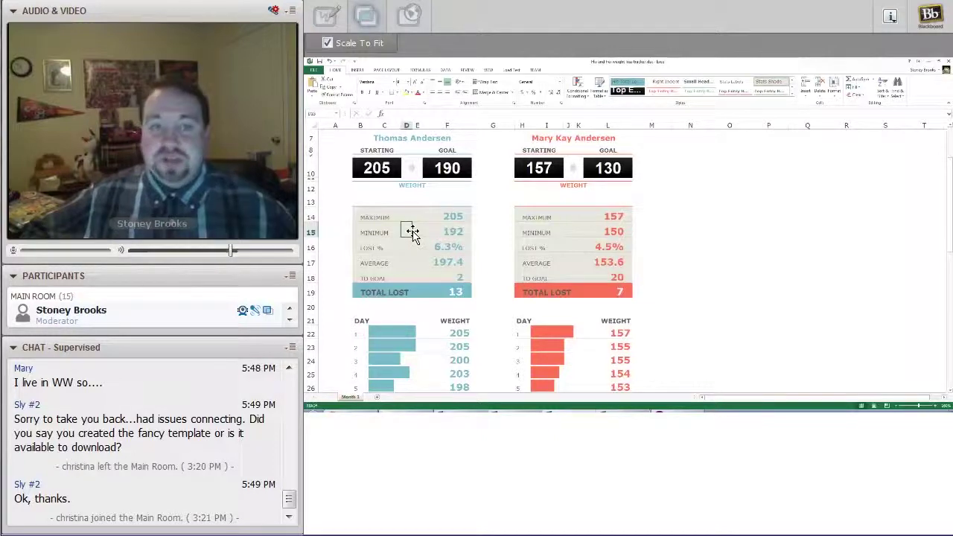
click(456, 215)
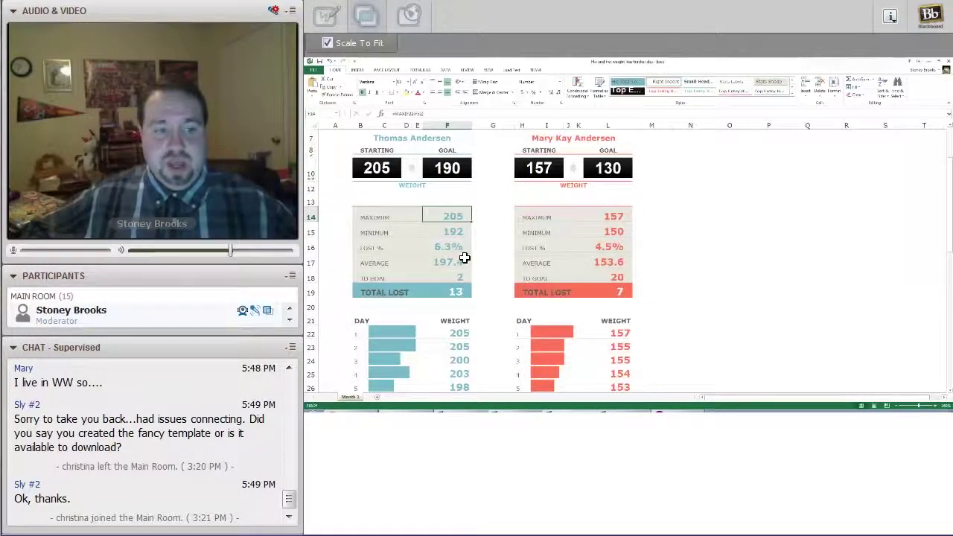
click(461, 235)
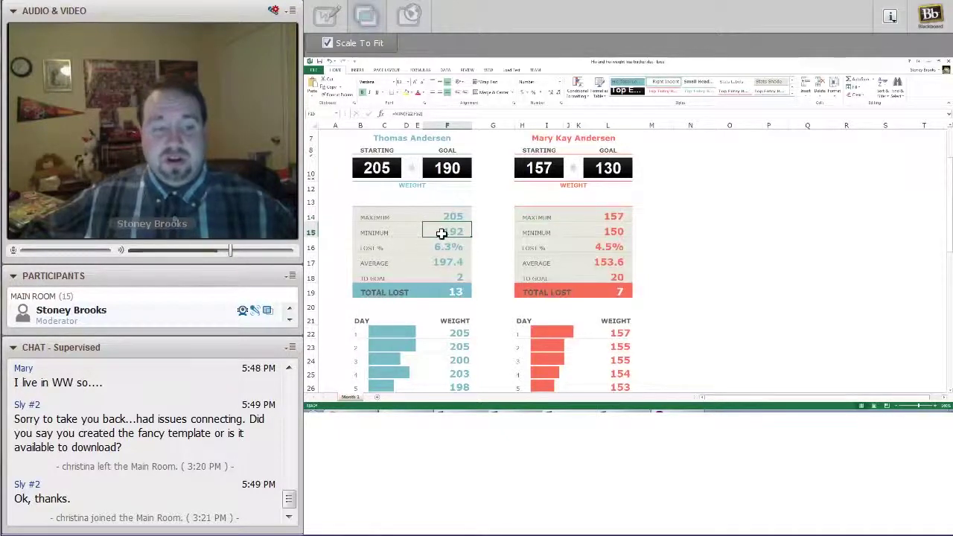
click(448, 249)
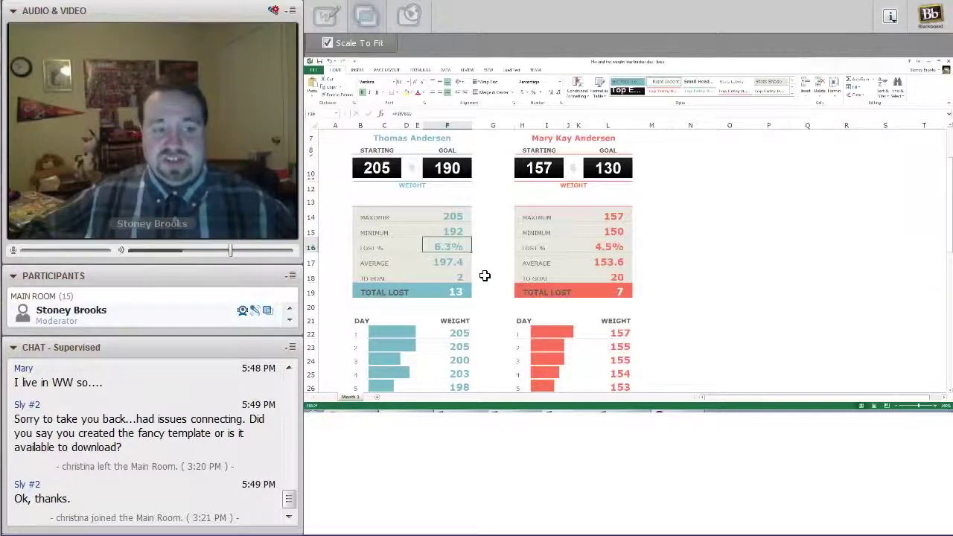
click(445, 263)
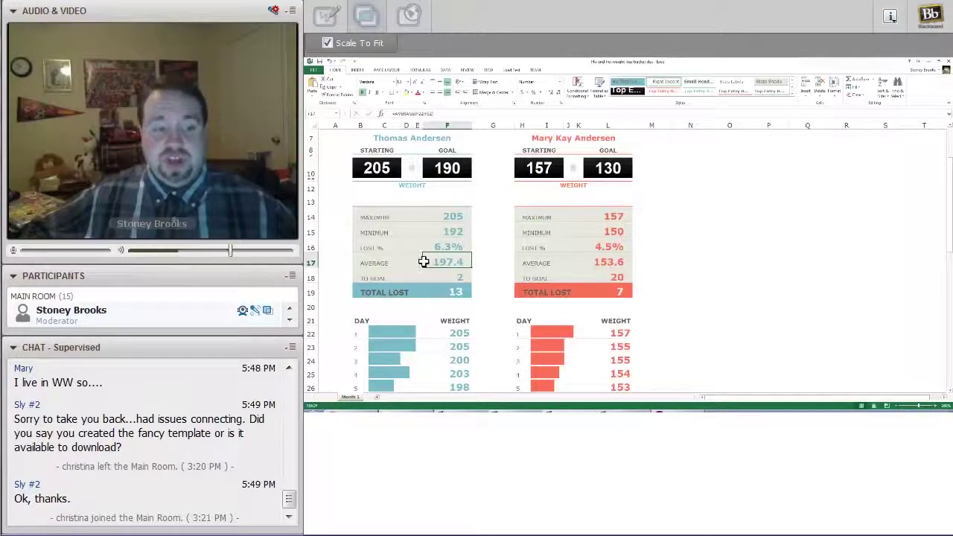
click(462, 278)
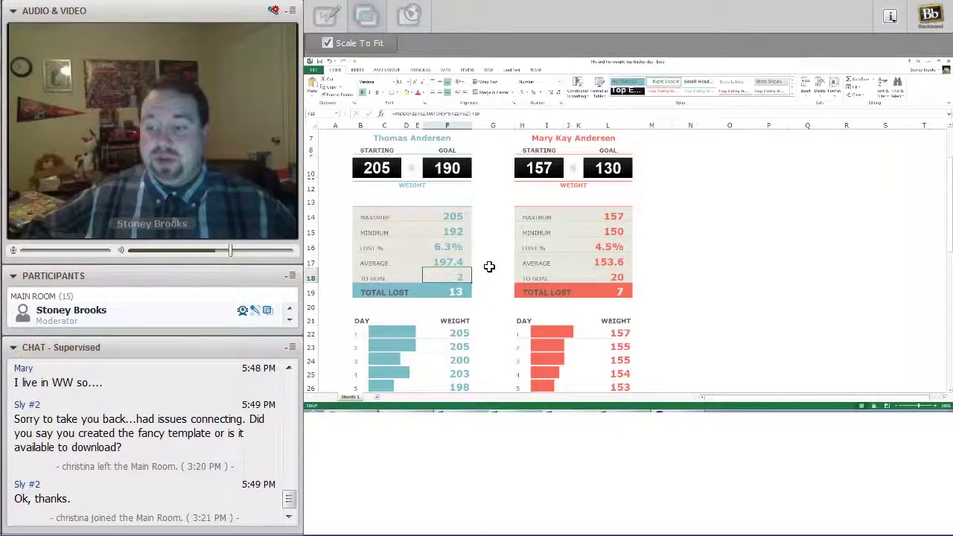
click(444, 292)
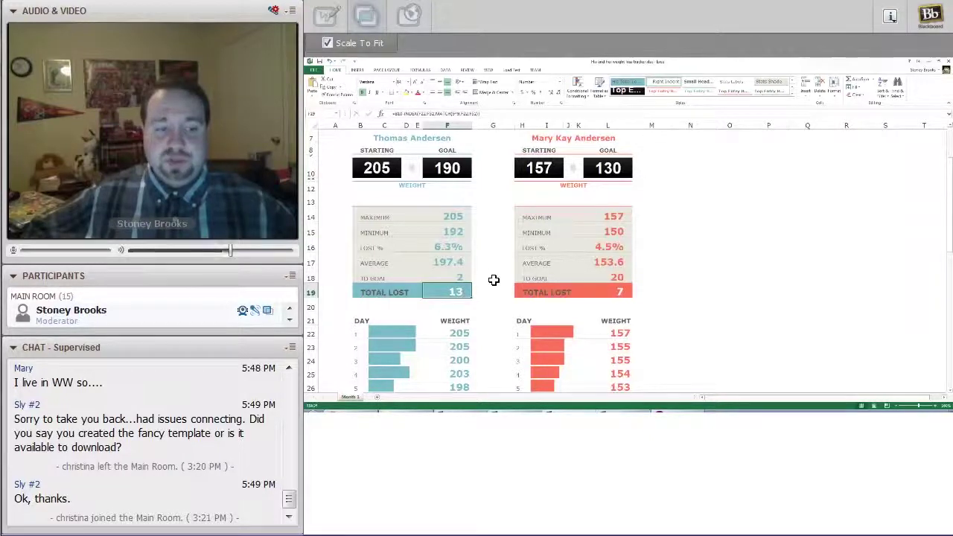
Set his starting weight to 305 and check the Lost % and Total Lost cells
click(376, 175)
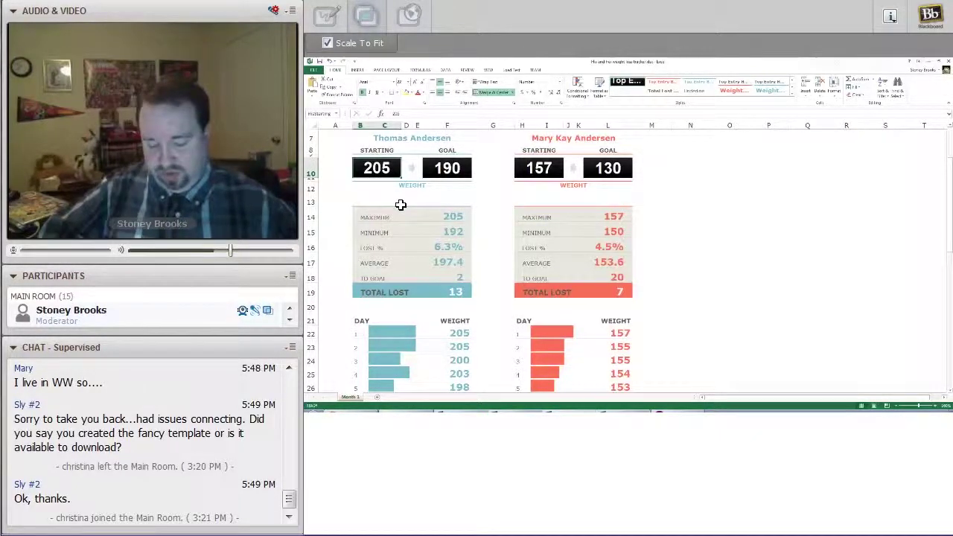
text(305)
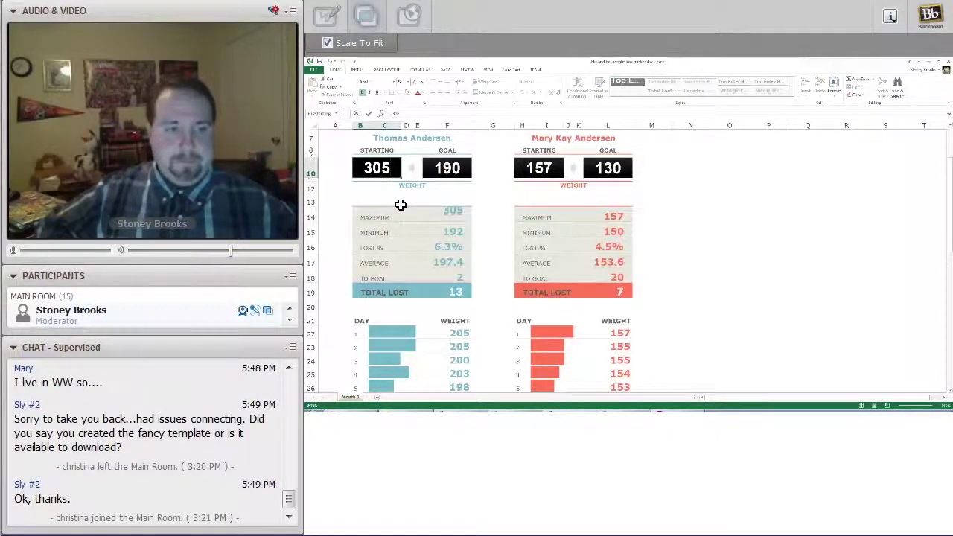
key(Return)
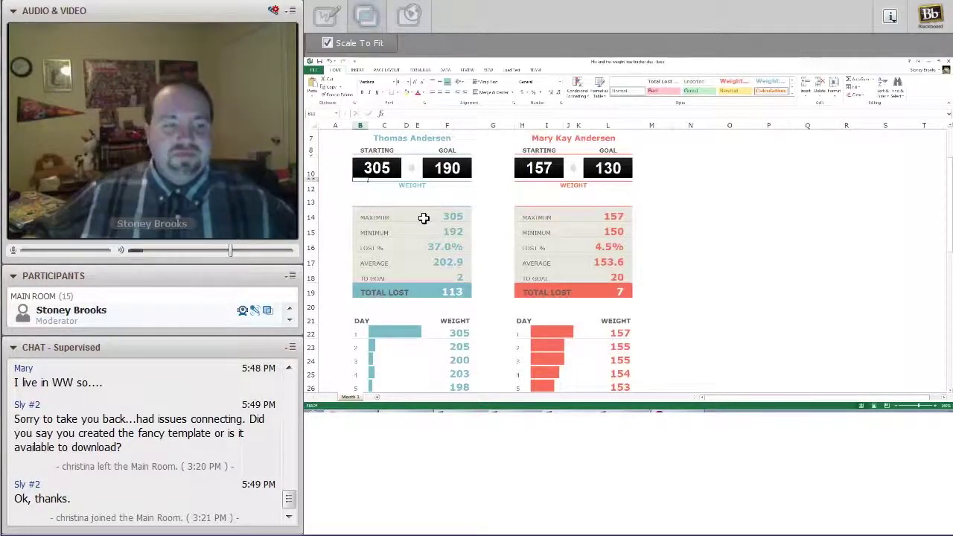
click(443, 244)
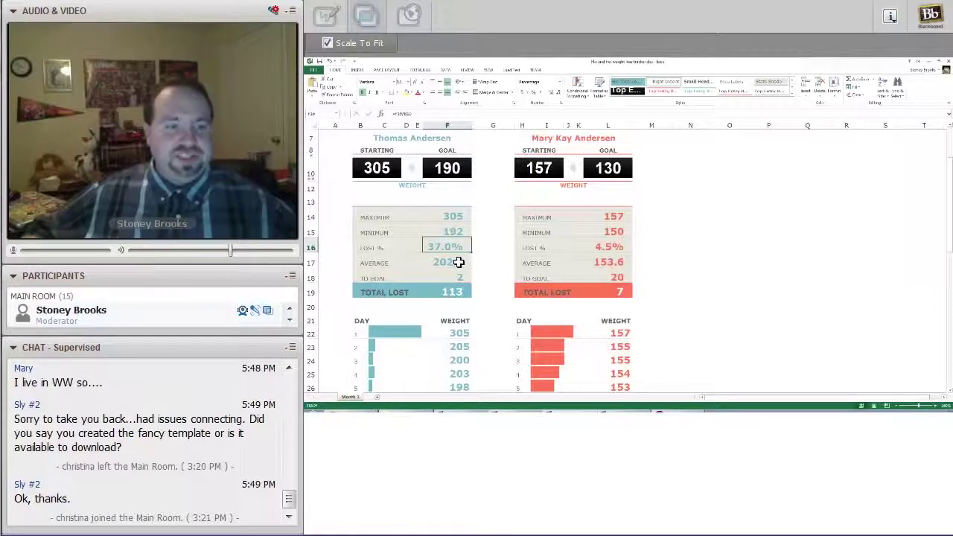
click(456, 293)
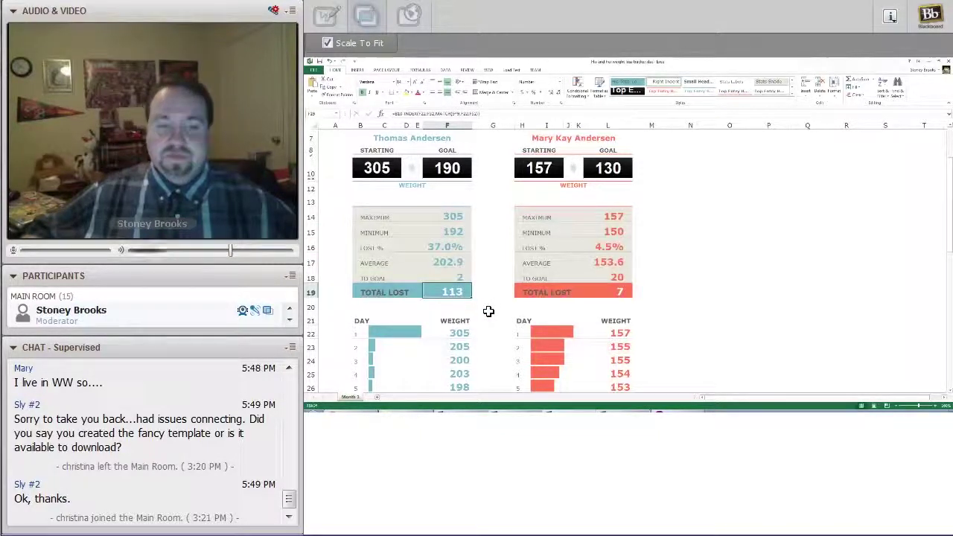
Set his starting weight back to 205 and compare the bars for his daily weights through day 18
click(380, 170)
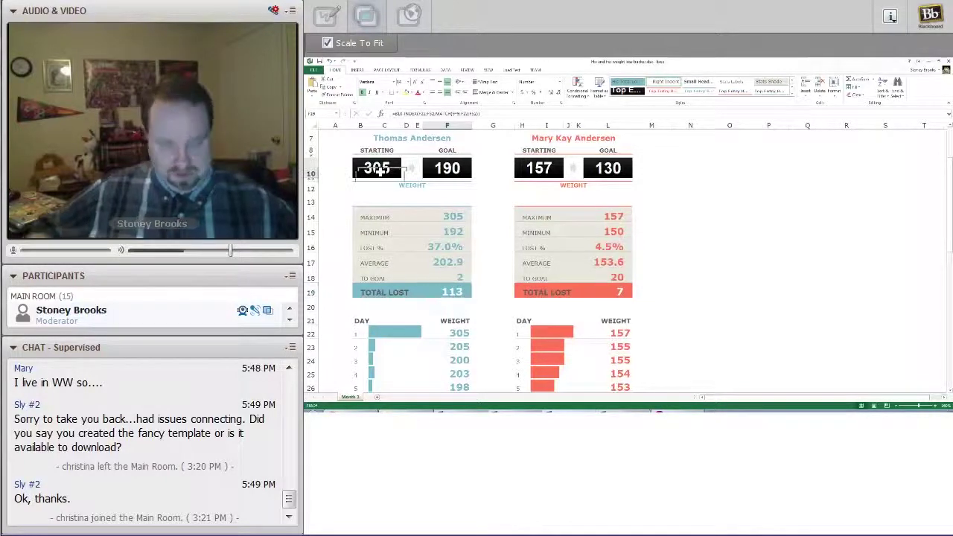
text(205)
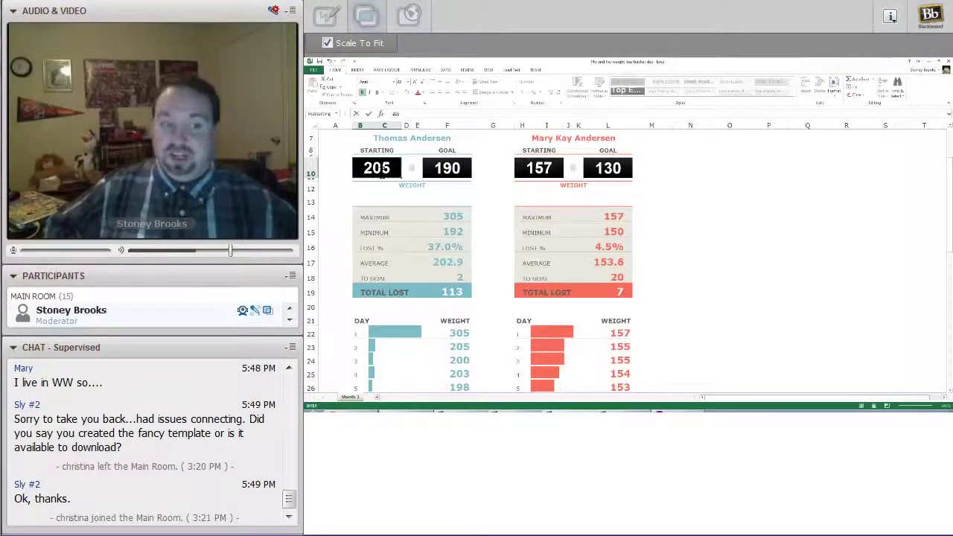
key(Return)
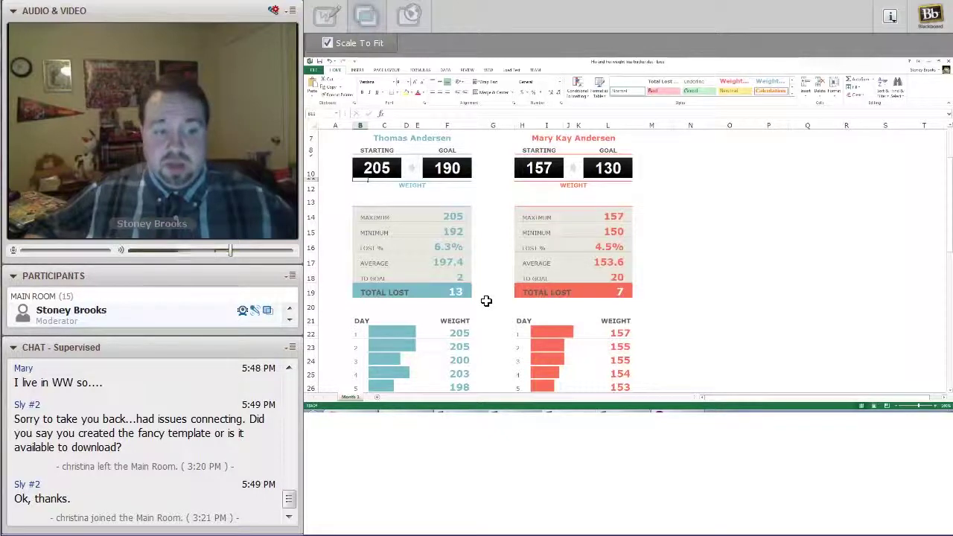
scroll(487, 300, down, 6)
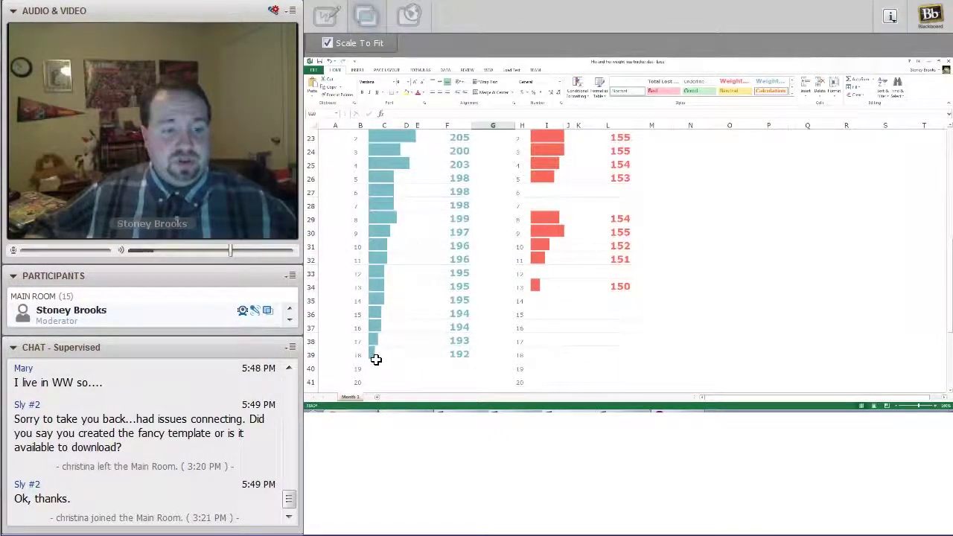
click(482, 350)
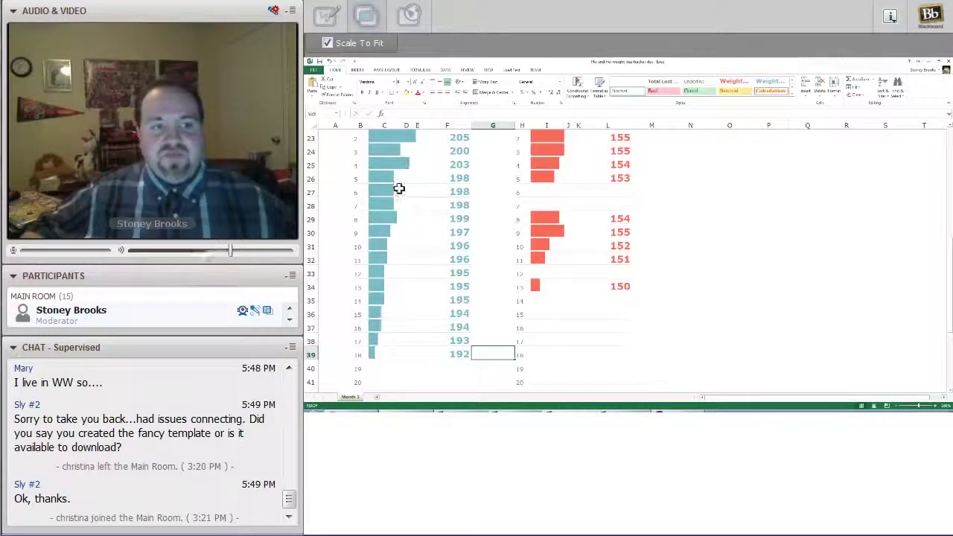
click(504, 281)
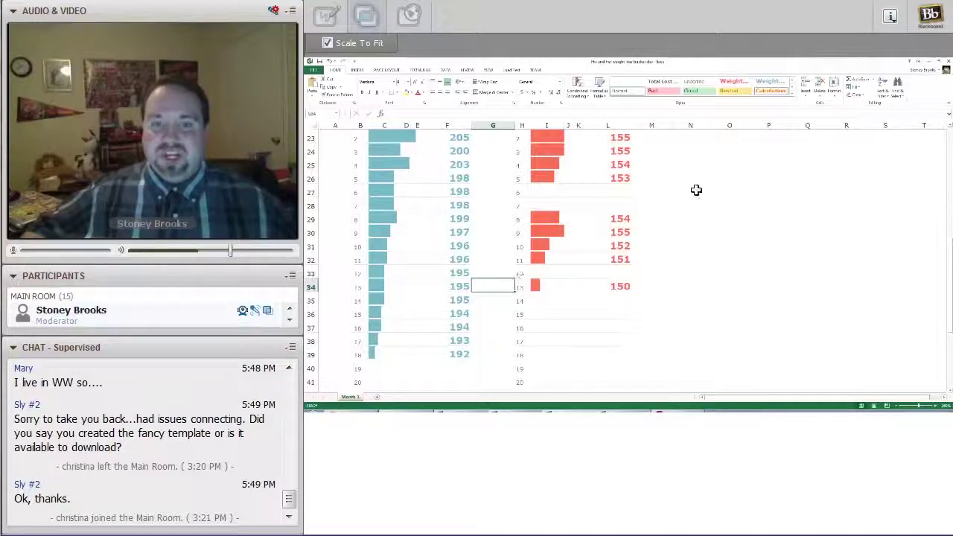
Enter the weights 195, 195, 194, 194, 193 and 192 as plain numbers in cells P26 to P31
click(768, 175)
text(195)
key(Return)
text(195)
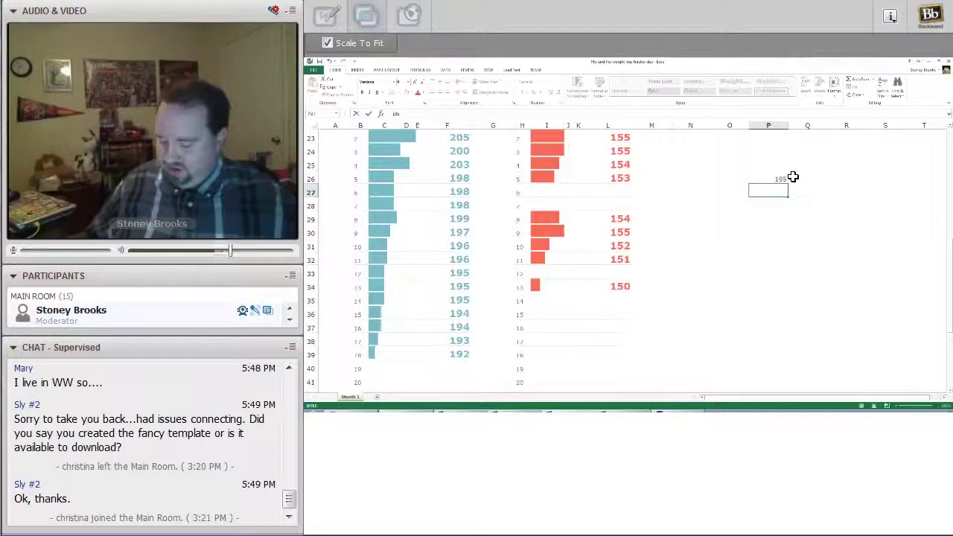
key(Return)
text(194)
key(Return)
text(194)
key(Return)
text(193)
key(Return)
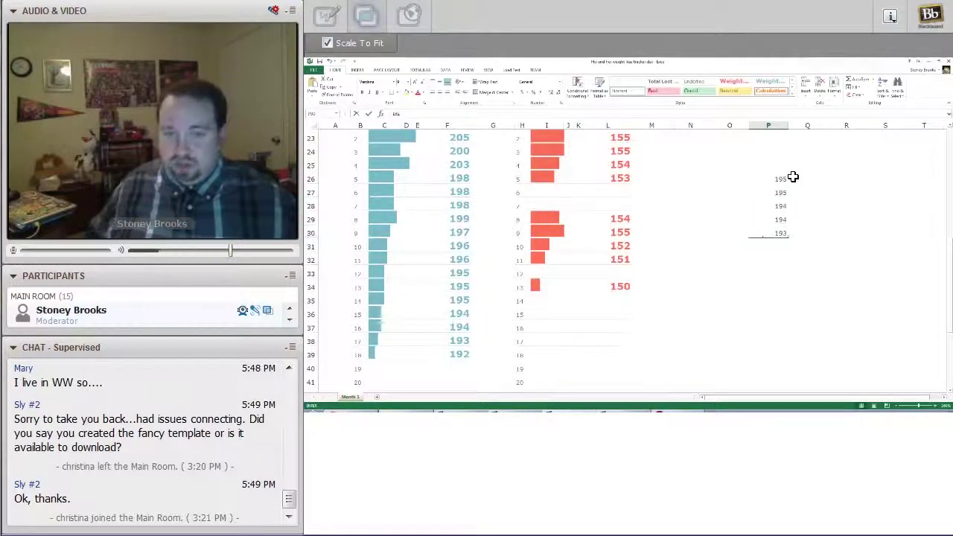
text(192)
key(Return)
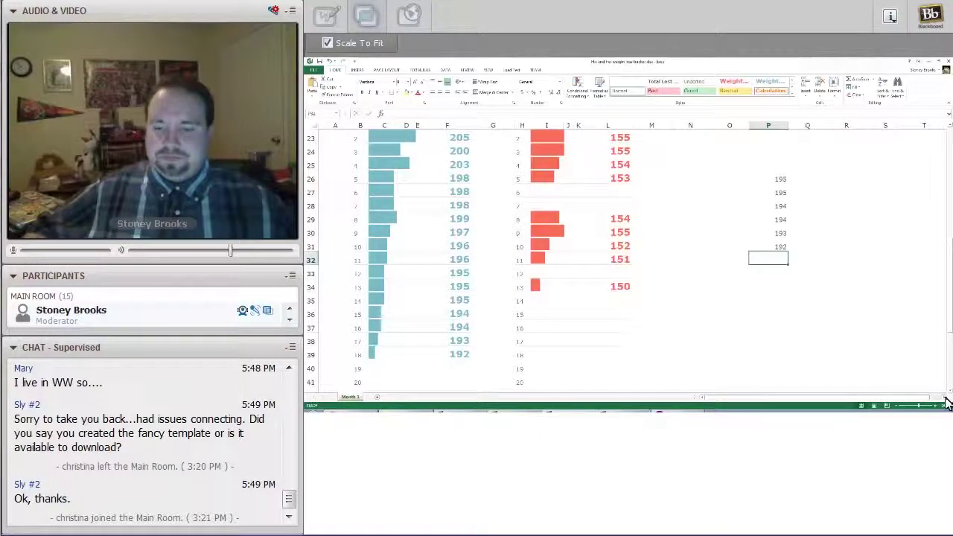
Select the plain numbers in P26 to P31 and clear them from the sheet
click(945, 398)
drag(687, 182, 690, 248)
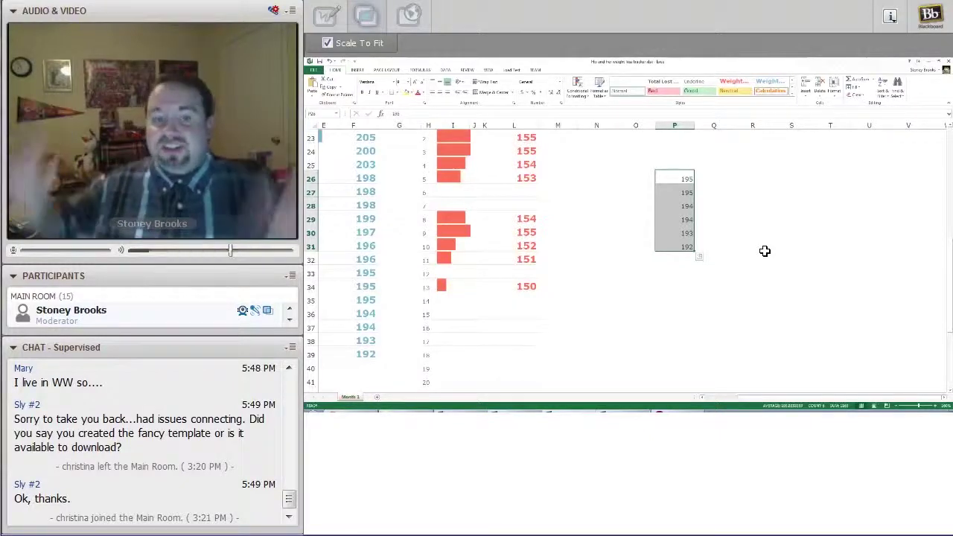
drag(686, 178, 691, 244)
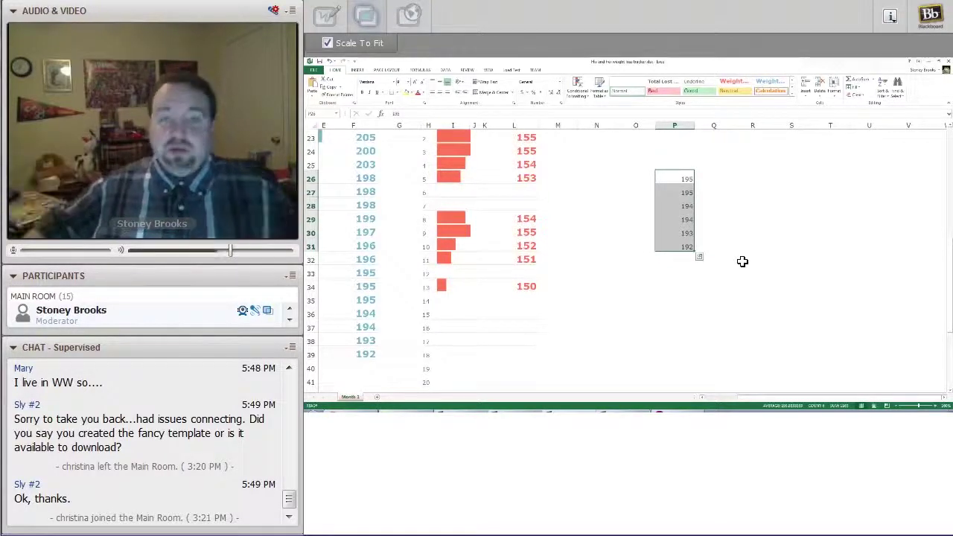
scroll(706, 403, left, 3)
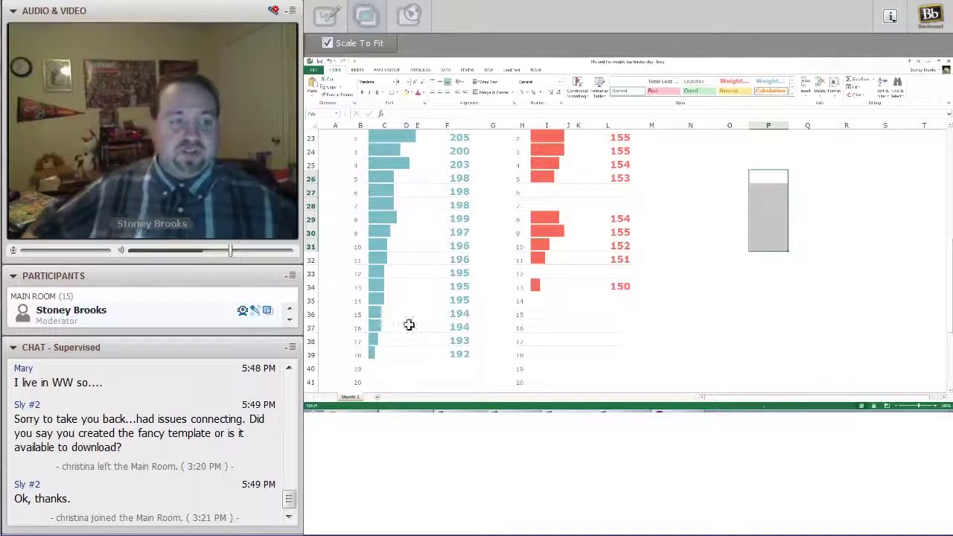
Review the tracker from the daily weights up to its heading and read the tip on creating additional months
click(420, 327)
scroll(426, 275, up, 3)
scroll(434, 276, down, 3)
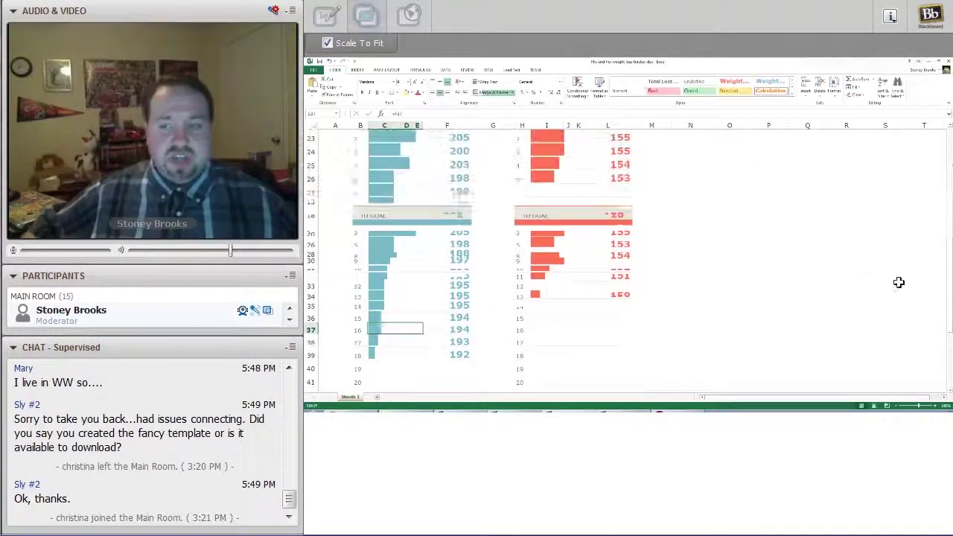
drag(950, 245, 950, 237)
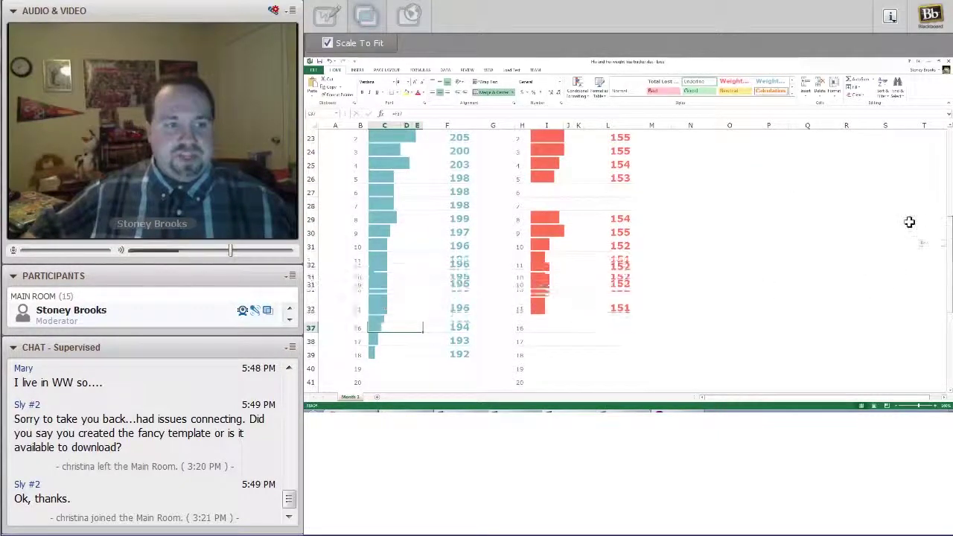
scroll(950, 131, up, 3)
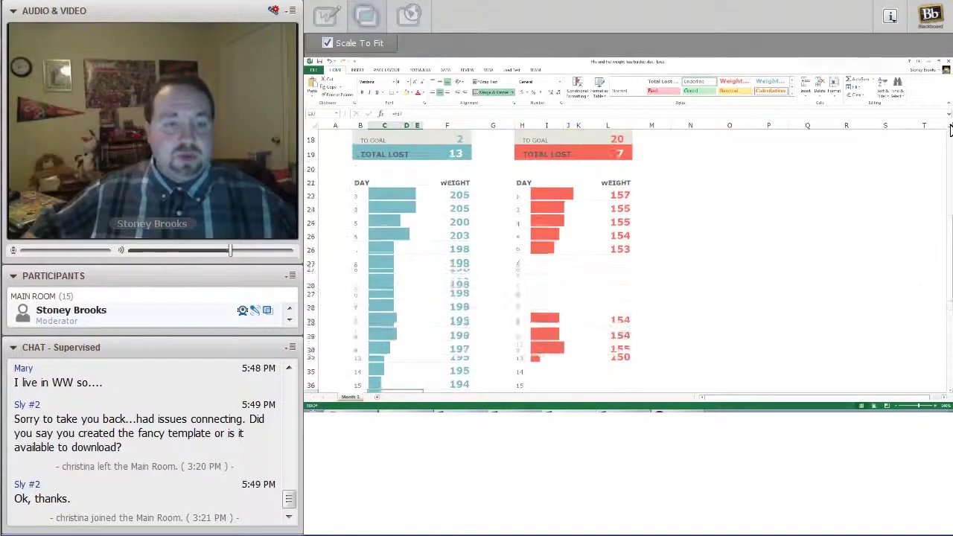
scroll(951, 130, up, 2)
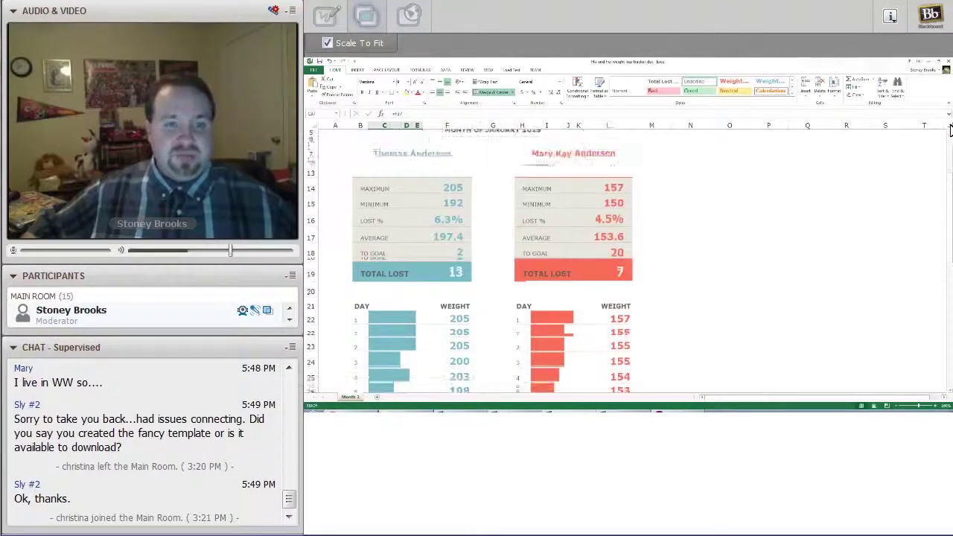
scroll(950, 130, up, 2)
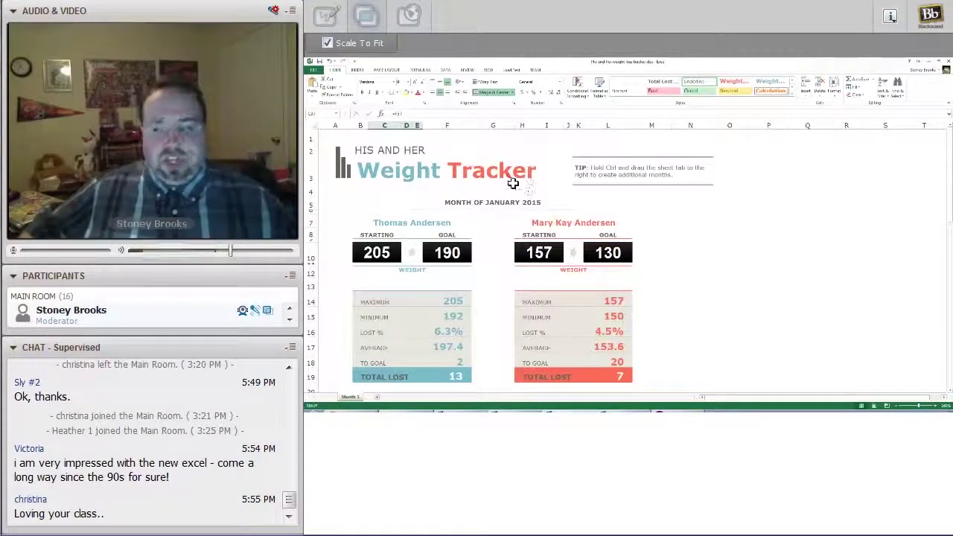
click(618, 193)
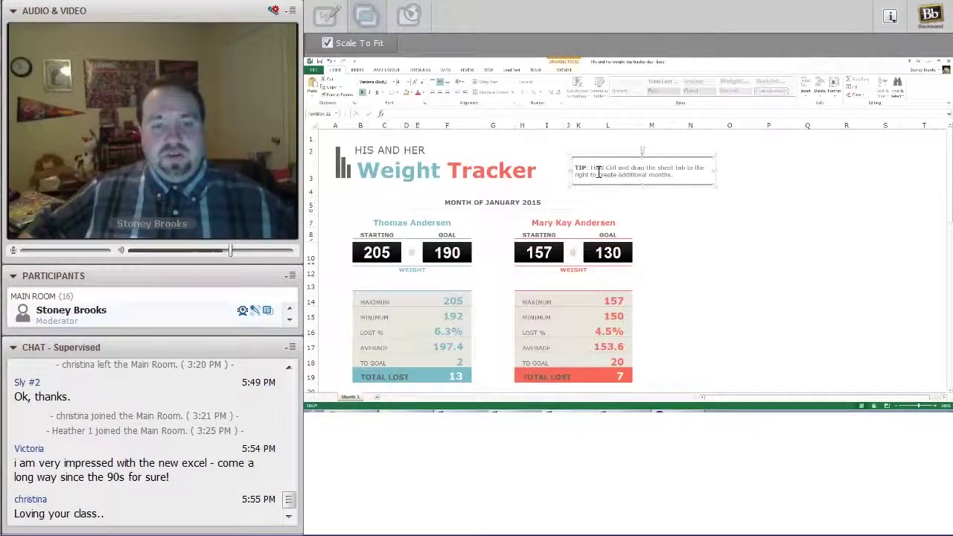
double_click(612, 168)
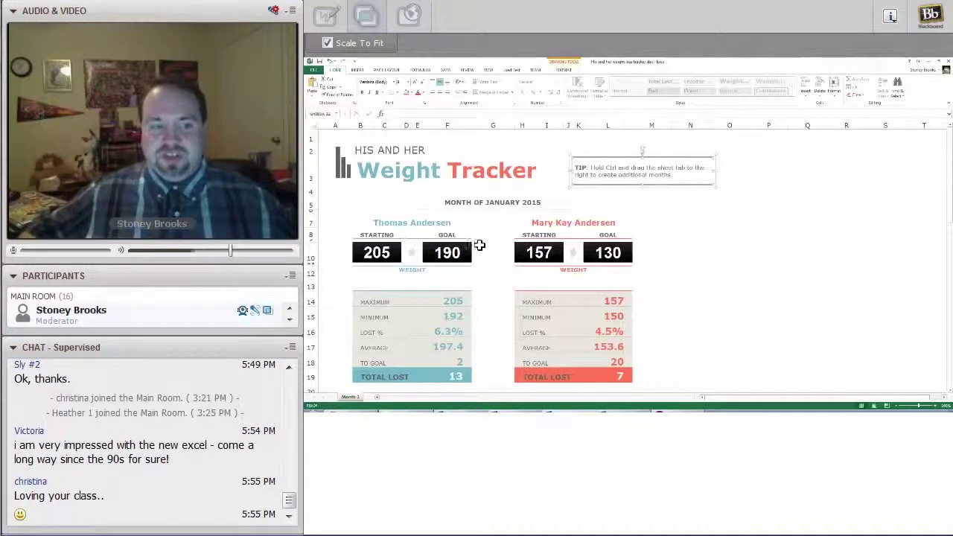
click(508, 202)
click(683, 283)
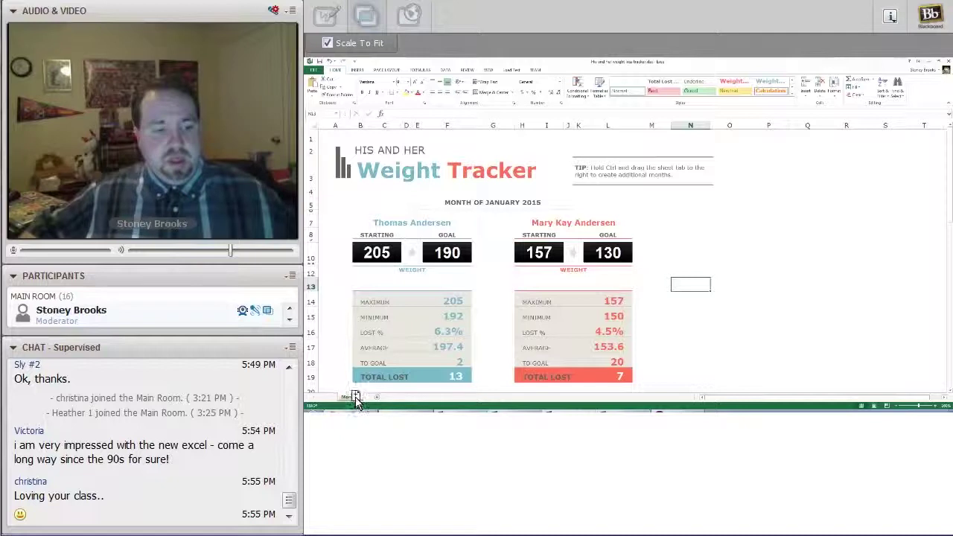
Duplicate the Month 1 sheet directly after the original and rename the copy Month 2
drag(356, 396, 370, 396)
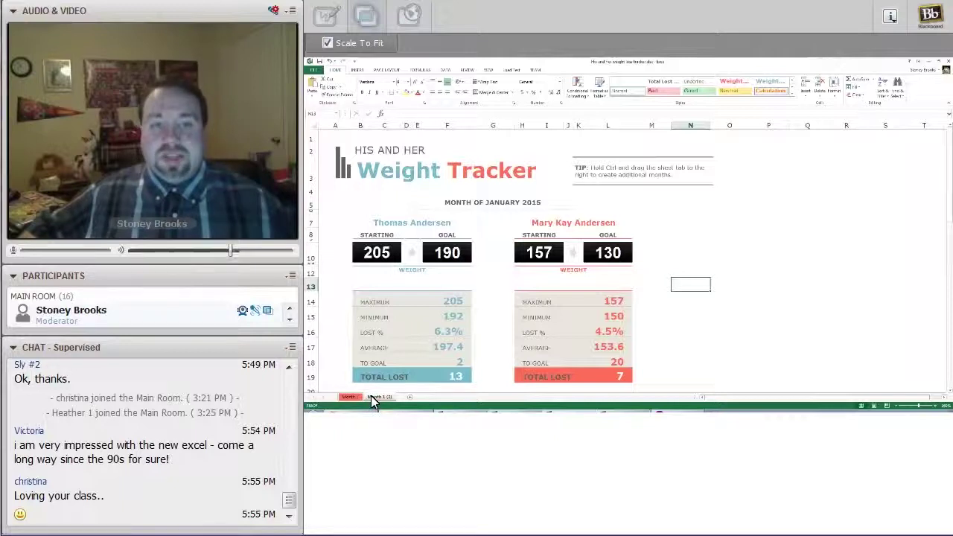
click(382, 398)
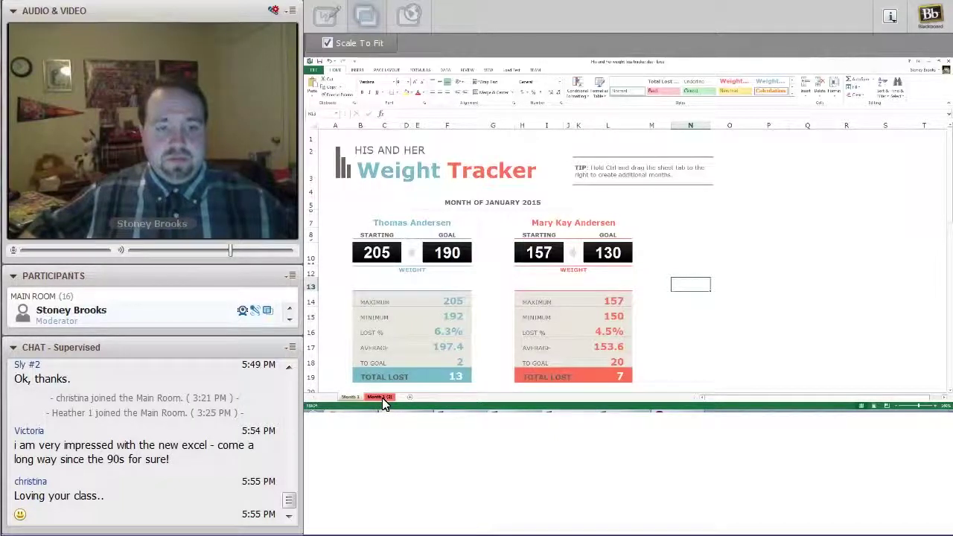
key(ctrl+Page_Up)
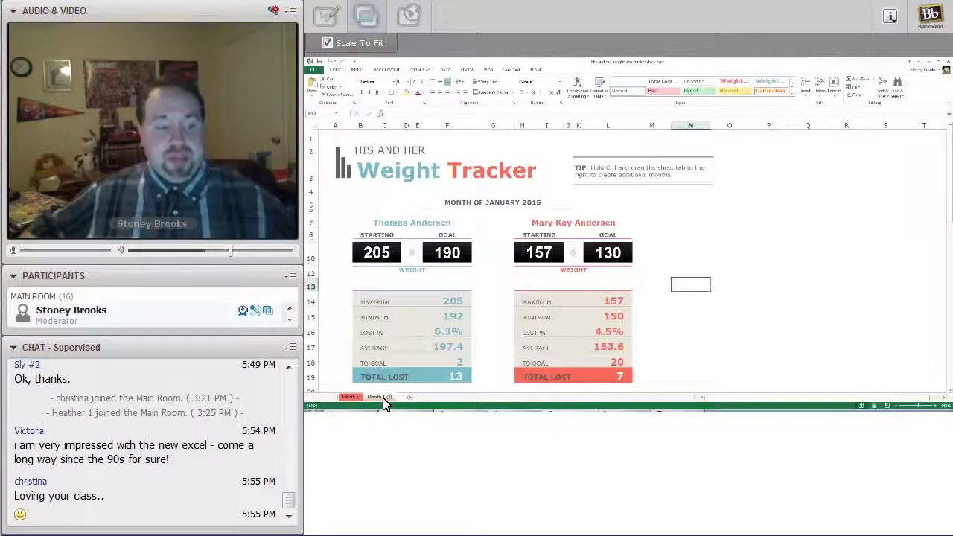
right_click(384, 400)
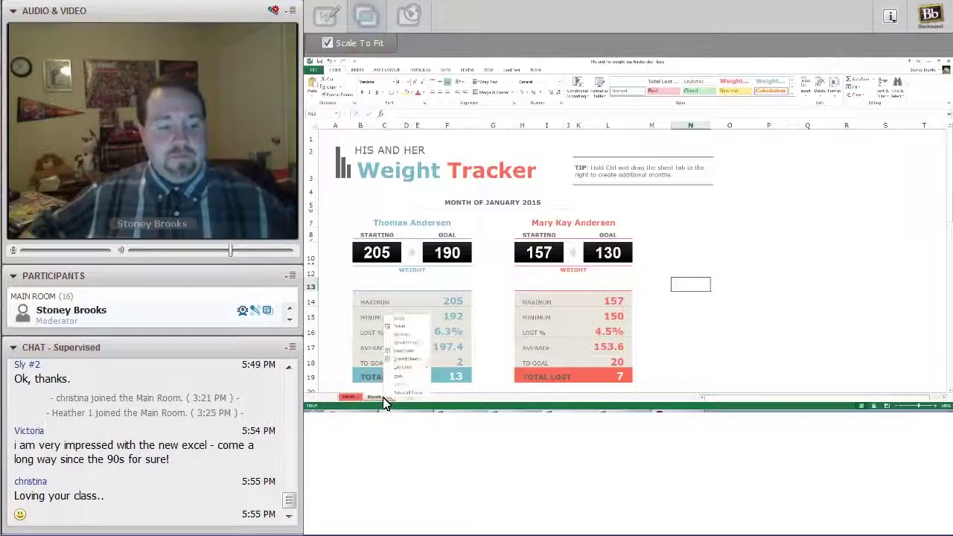
click(398, 337)
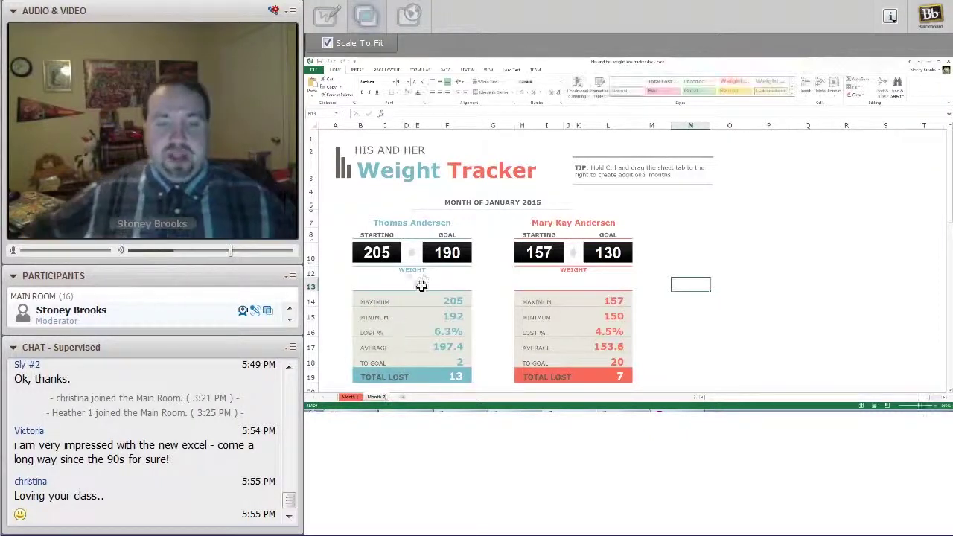
key(Return)
Change the month heading on the Month 2 sheet to MONTH OF FEBRUARY 2015
click(495, 202)
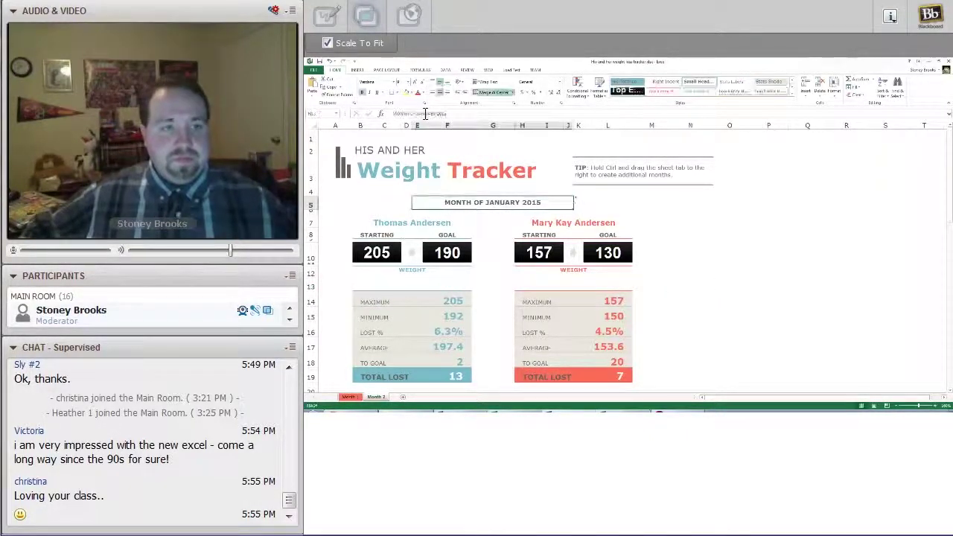
double_click(426, 114)
text(FEB)
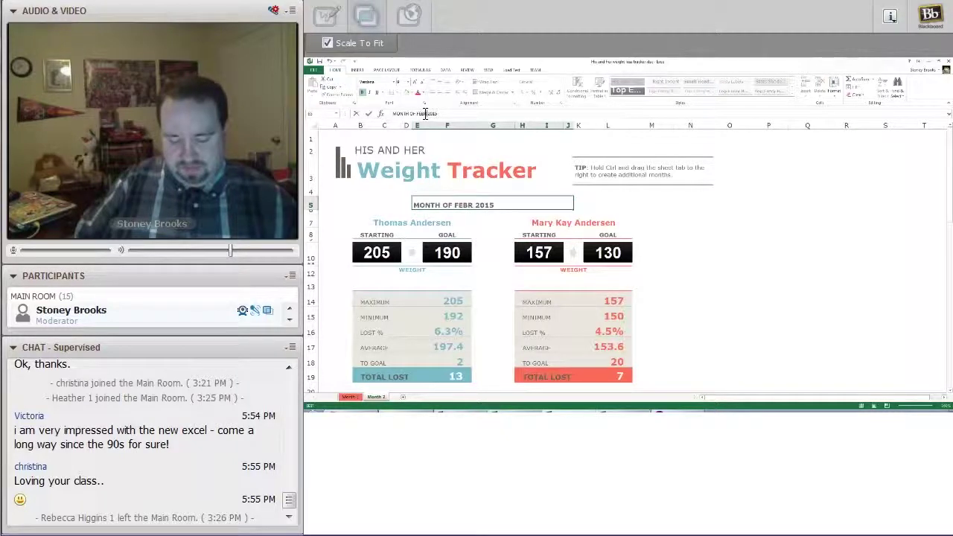
text(RUARY)
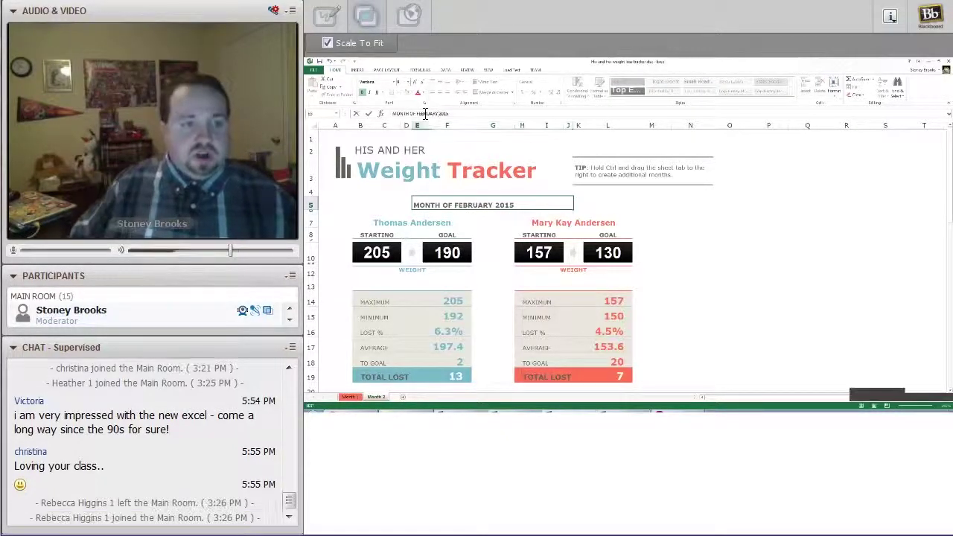
key(Return)
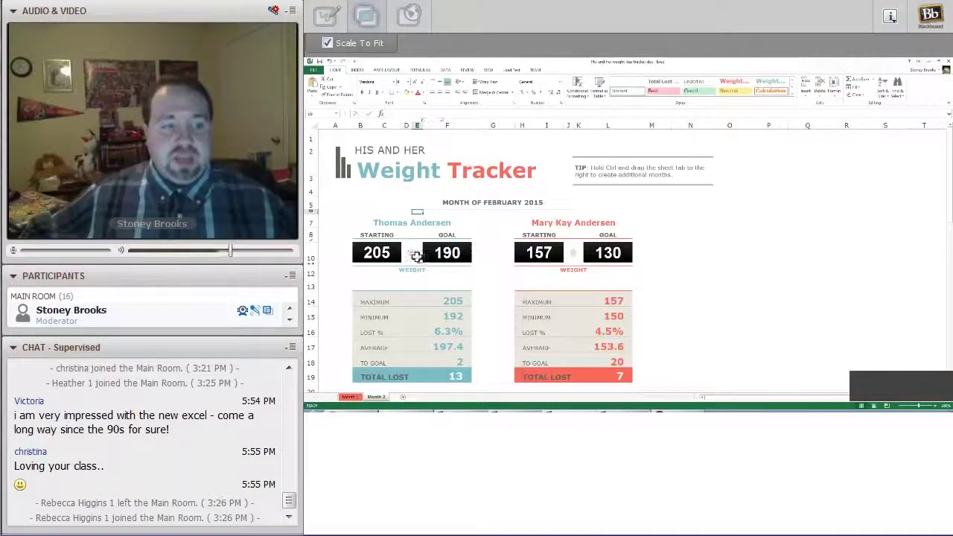
Set his starting weight to 195 and her starting weight to 147 on the Month 2 sheet
click(380, 252)
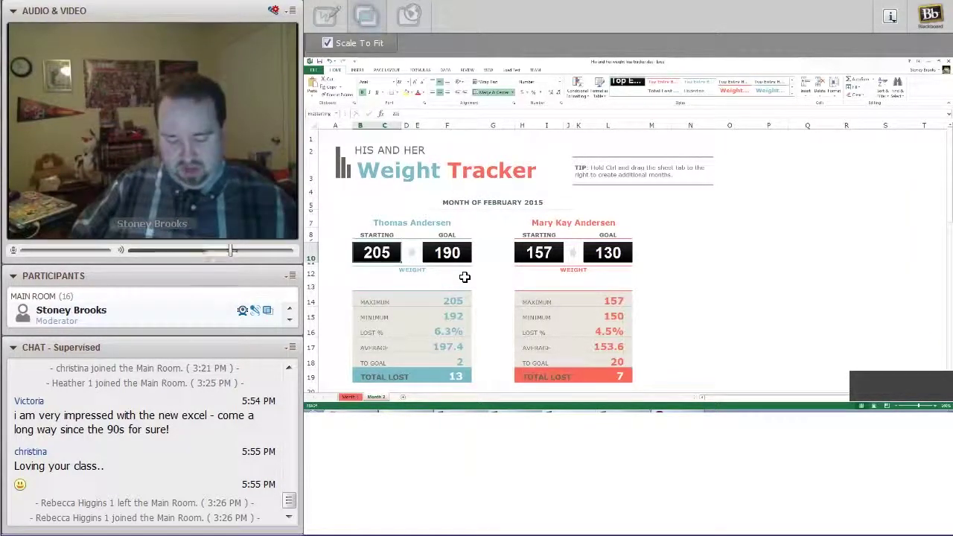
text(29)
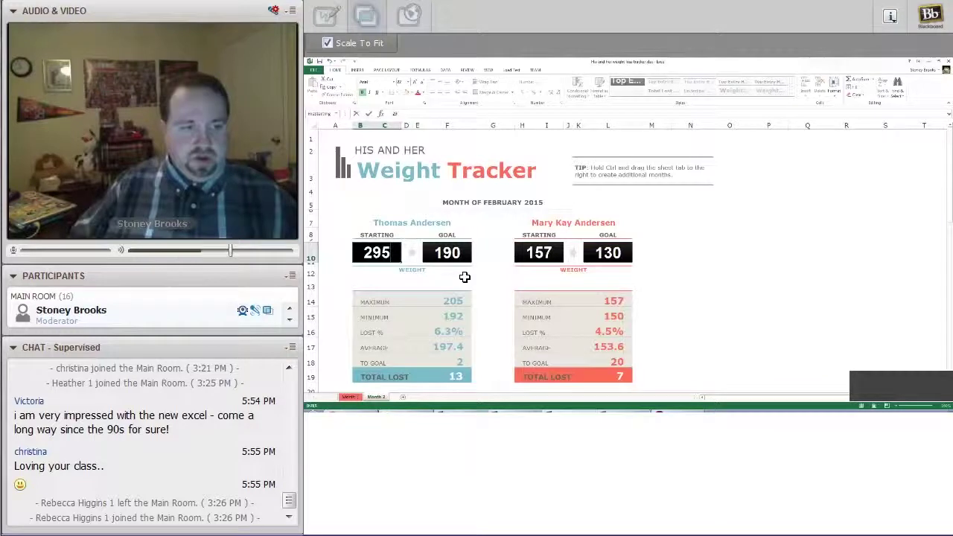
key(BackSpace)
key(BackSpace)
text(195)
key(Tab)
click(539, 252)
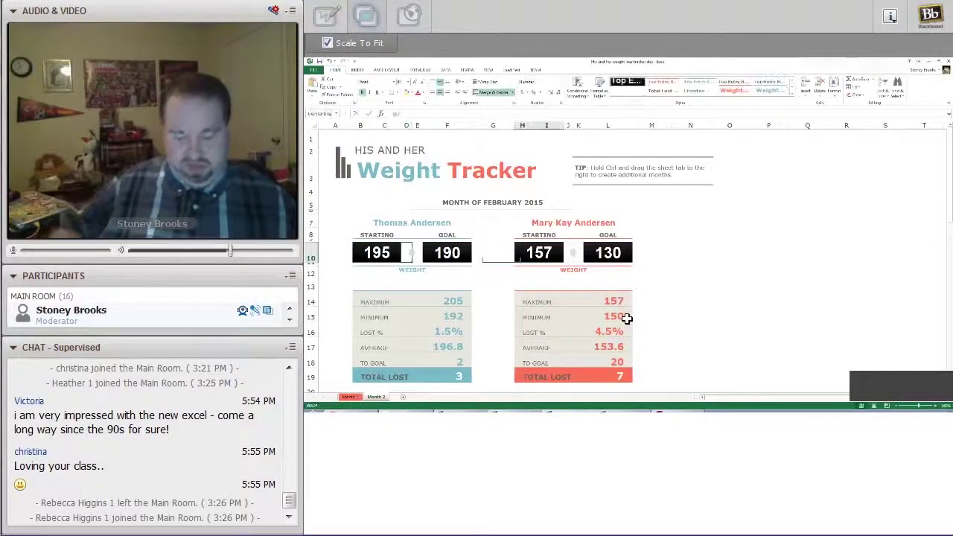
text(147)
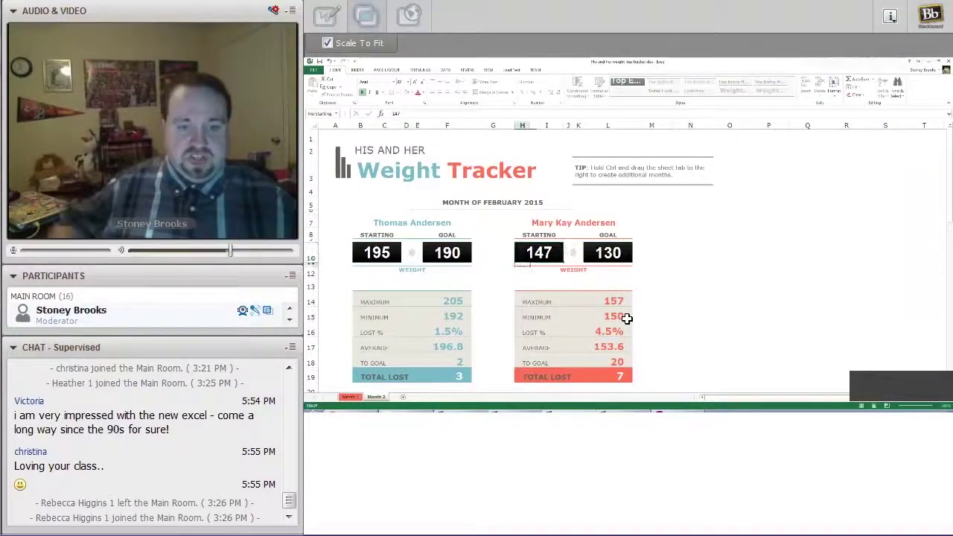
key(Return)
Clear her day 1 weight from the daily list on the Month 2 sheet
scroll(596, 238, down, 5)
click(627, 210)
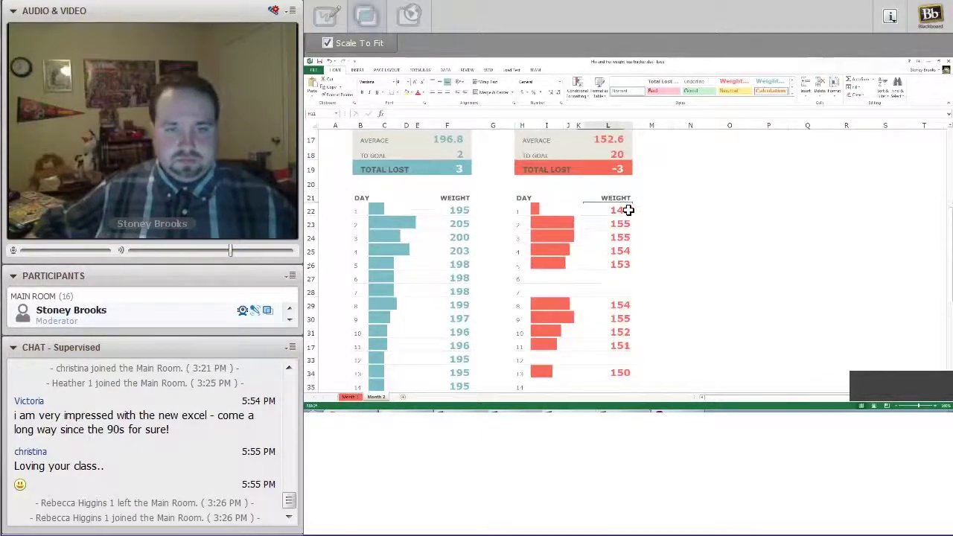
key(Delete)
key(Down)
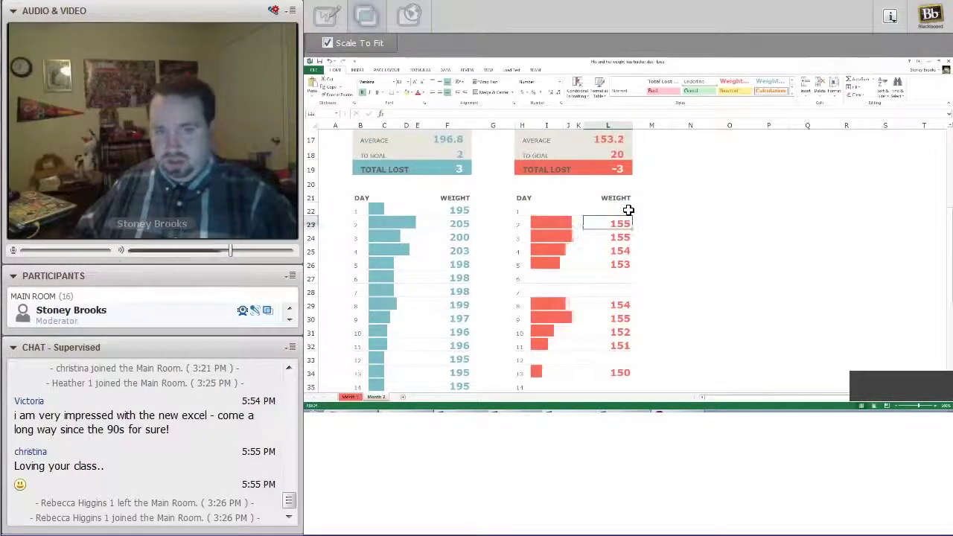
Clear her remaining recorded weights, day 2 through day 13, from the daily list on the Month 2 sheet
key(Delete)
key(Down)
key(Delete)
key(Down)
key(Delete)
key(Down)
key(Delete)
key(Down)
key(Down)
key(Down)
key(Delete)
key(Down)
key(Delete)
key(Down)
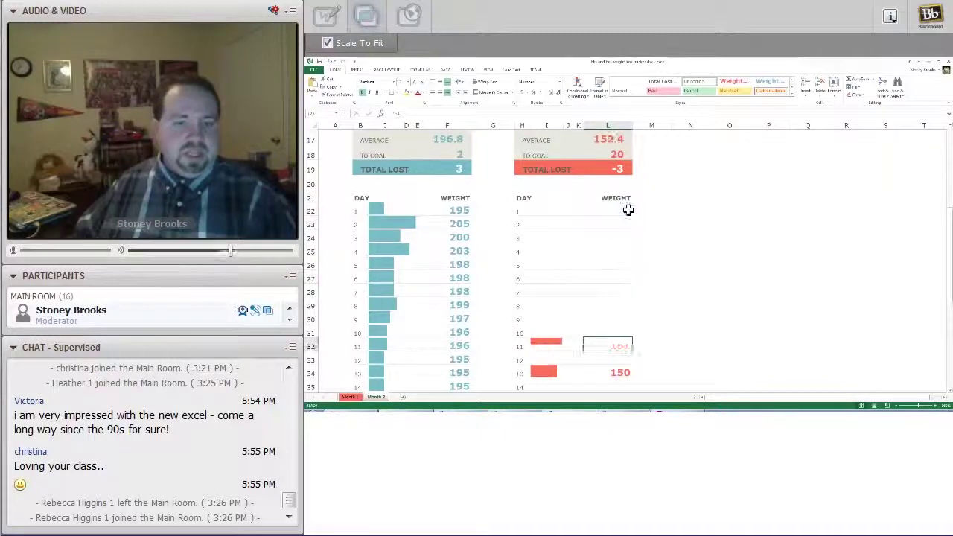
key(Delete)
key(Down)
key(Delete)
key(Down)
key(Down)
key(Delete)
Clear all of his recorded weights, day 1 through day 18, from the daily list on the Month 2 sheet
key(Left)
key(Left)
key(Left)
key(Left)
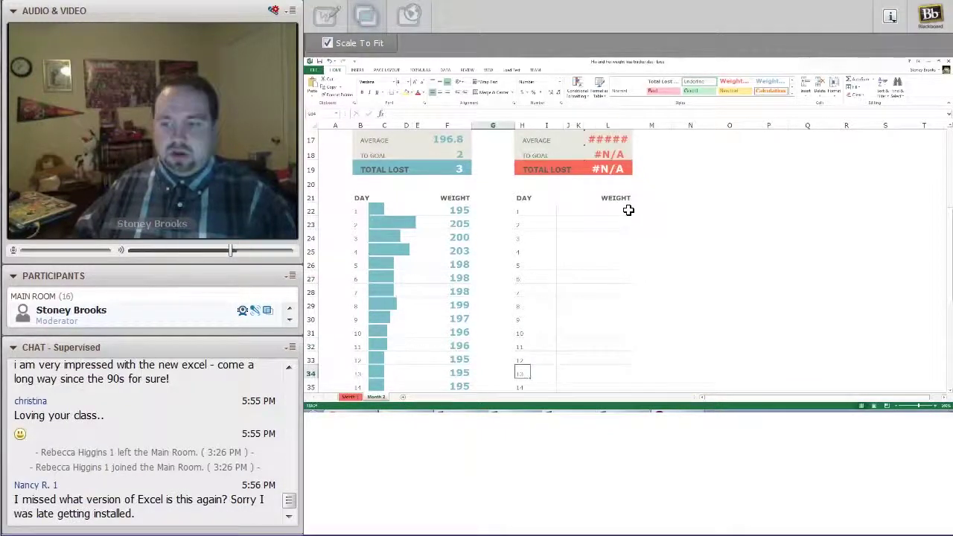
key(Left)
key(Left)
key(Up)
key(Up)
key(Up)
key(Up)
key(Up)
key(Up)
key(Up)
key(Up)
key(Up)
key(Up)
key(Up)
key(Up)
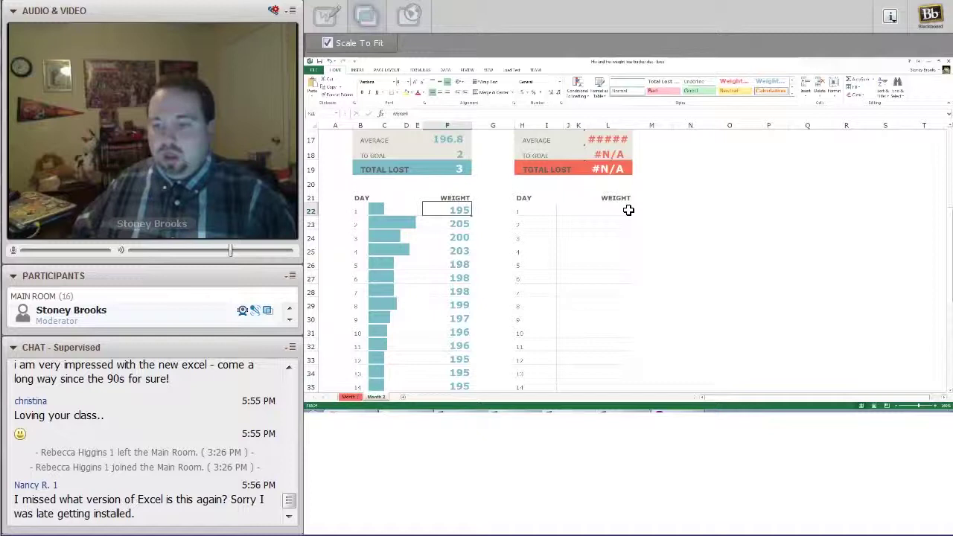
key(Delete)
key(Down)
key(Delete)
key(Down)
key(Delete)
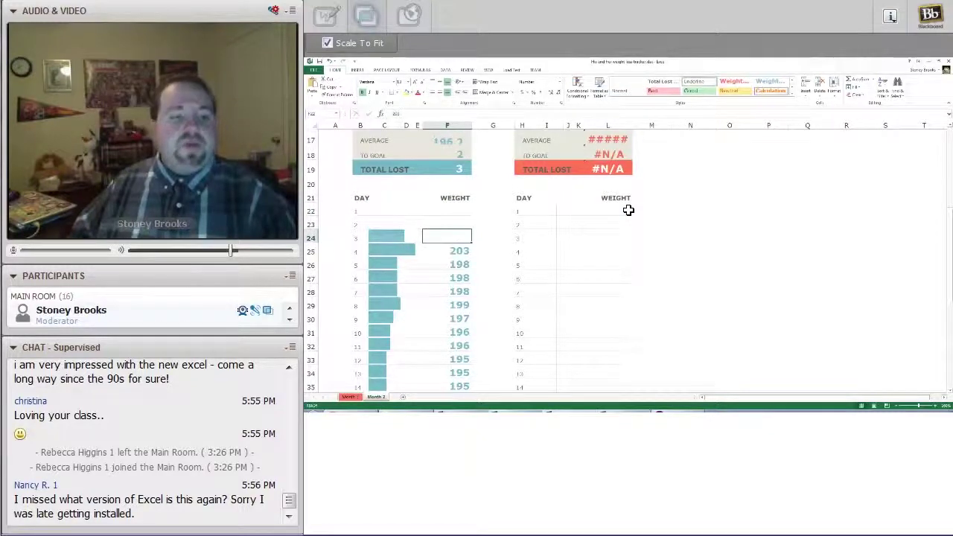
key(Down)
key(Delete)
key(Down)
key(Delete)
key(Down)
key(Delete)
key(Down)
key(Delete)
key(Down)
key(Delete)
key(Down)
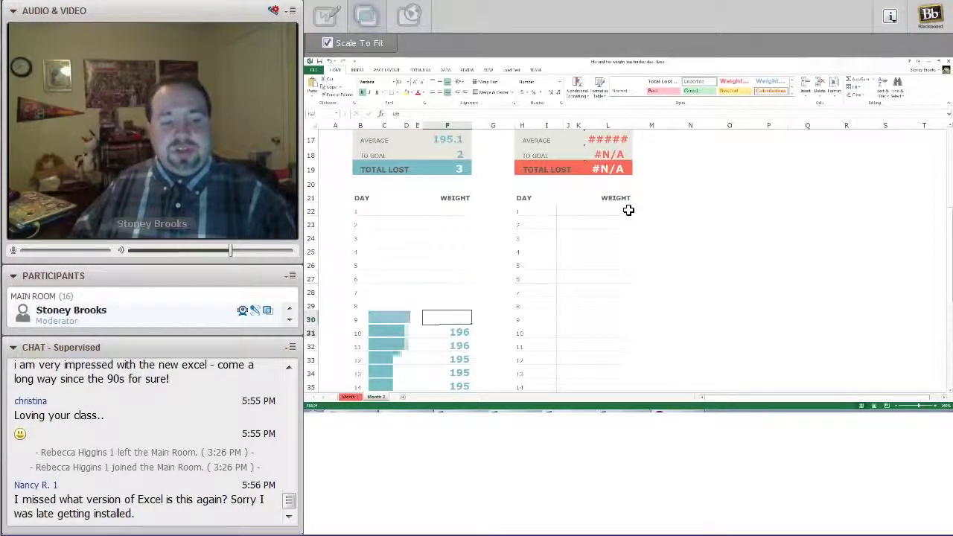
key(Delete)
key(Down)
key(Delete)
key(Down)
key(Delete)
key(Down)
key(Delete)
key(Down)
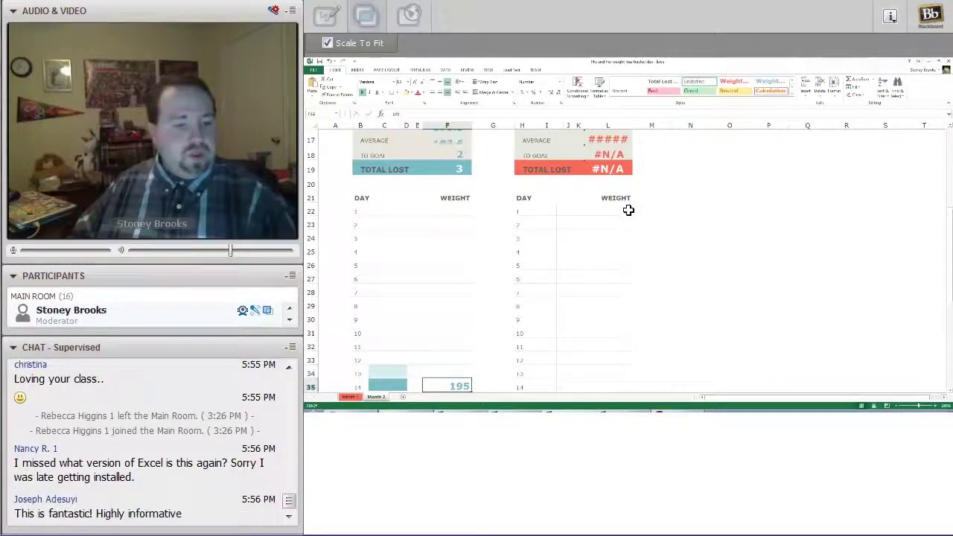
key(Delete)
key(Down)
key(Delete)
key(Down)
key(Down)
key(Down)
key(Down)
key(Down)
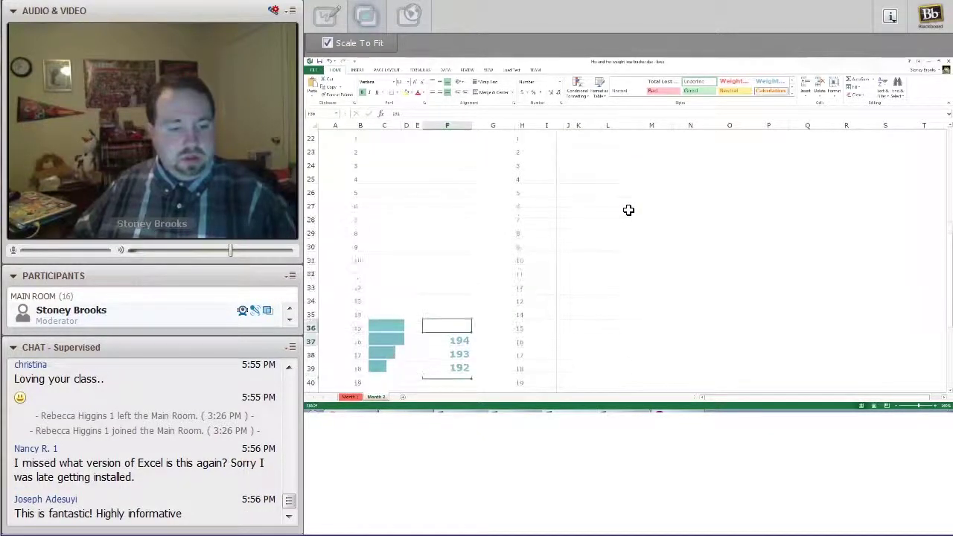
key(Delete)
key(Down)
key(Delete)
key(Down)
key(Delete)
key(Down)
key(Delete)
key(Down)
scroll(654, 244, down, 5)
scroll(653, 244, up, 8)
scroll(656, 247, up, 5)
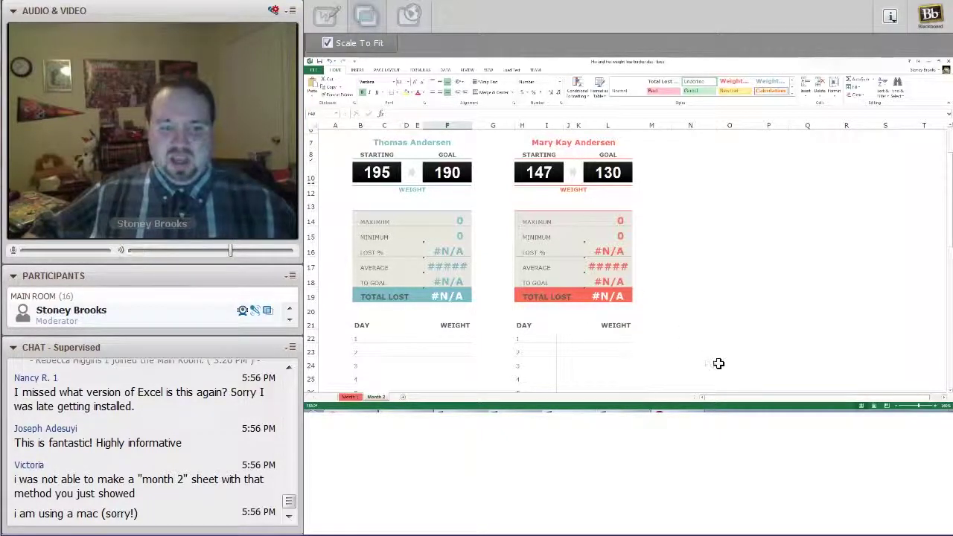
click(661, 306)
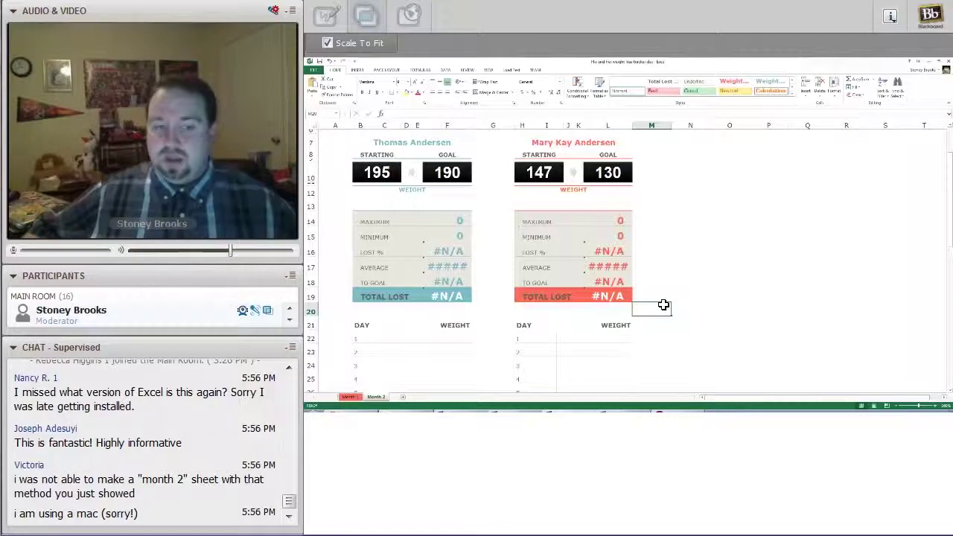
click(667, 291)
click(666, 228)
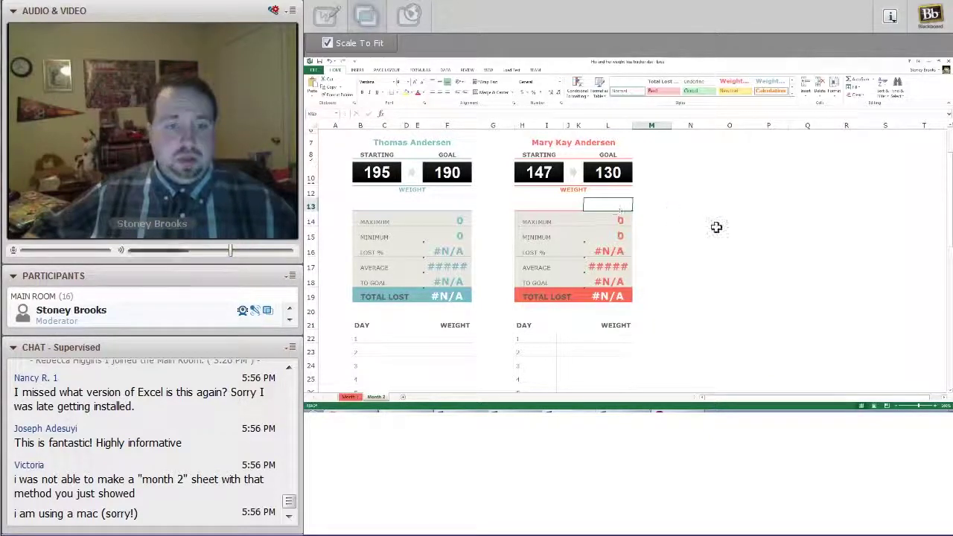
click(698, 248)
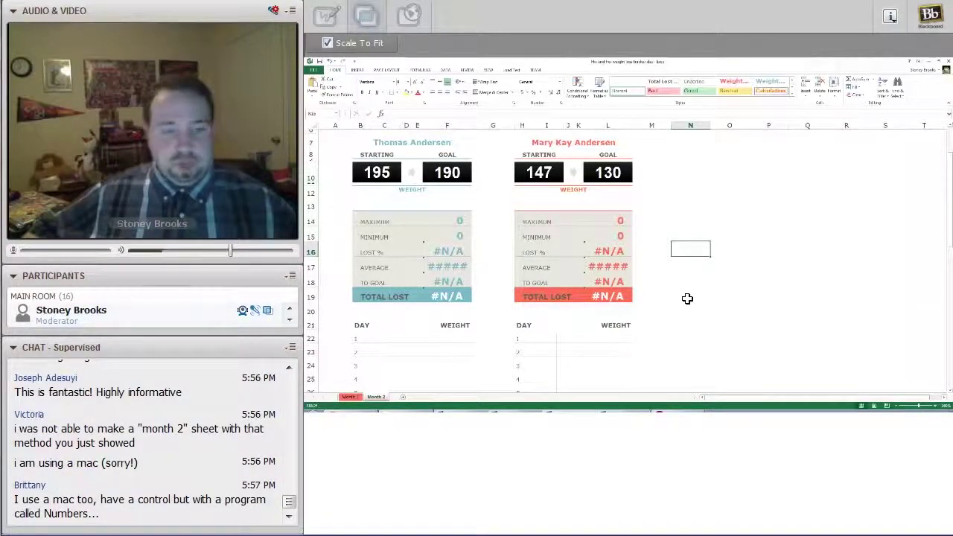
click(662, 295)
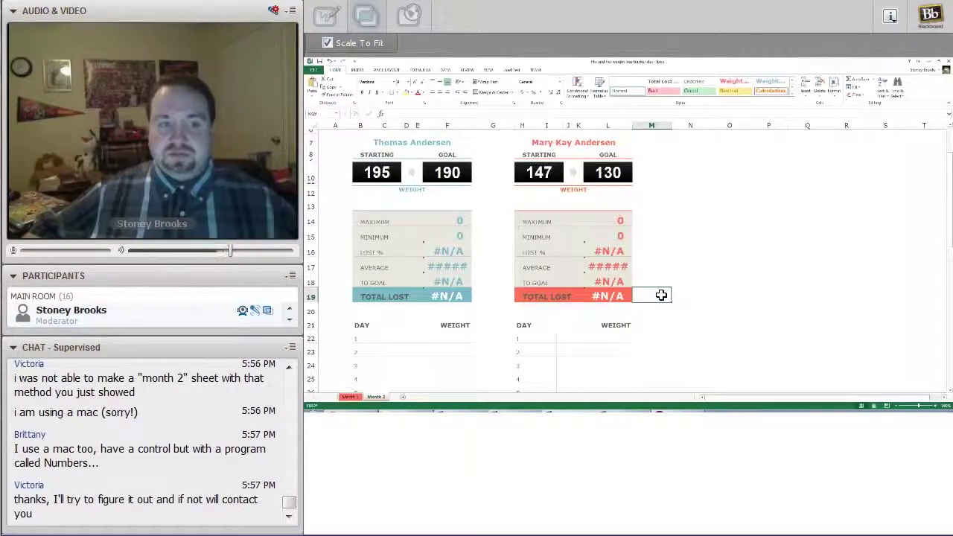
scroll(661, 296, up, 2)
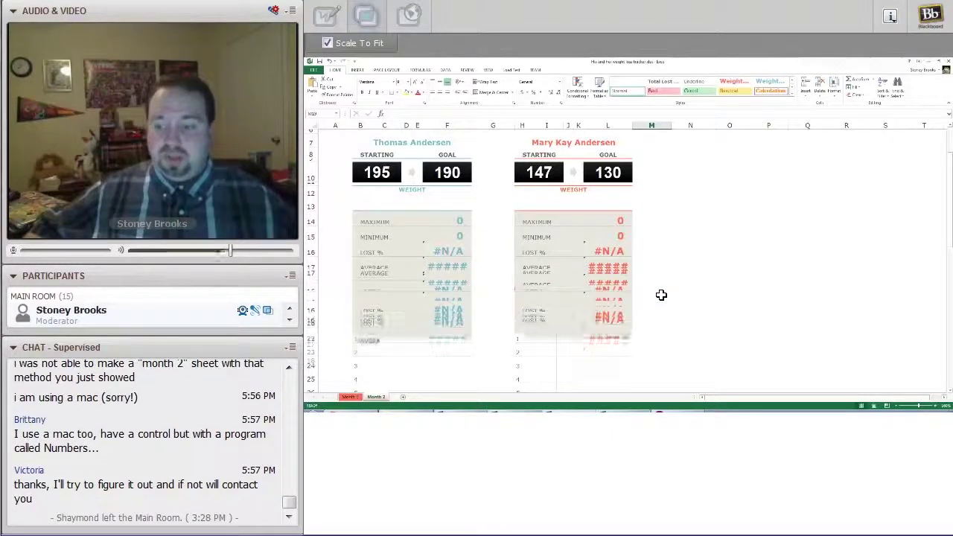
scroll(662, 296, up, 2)
click(717, 272)
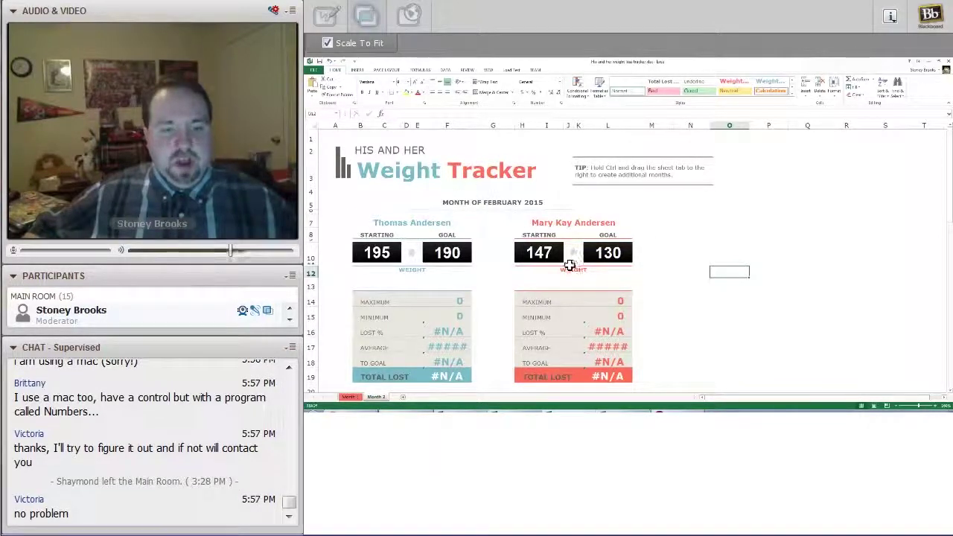
scroll(571, 263, down, 5)
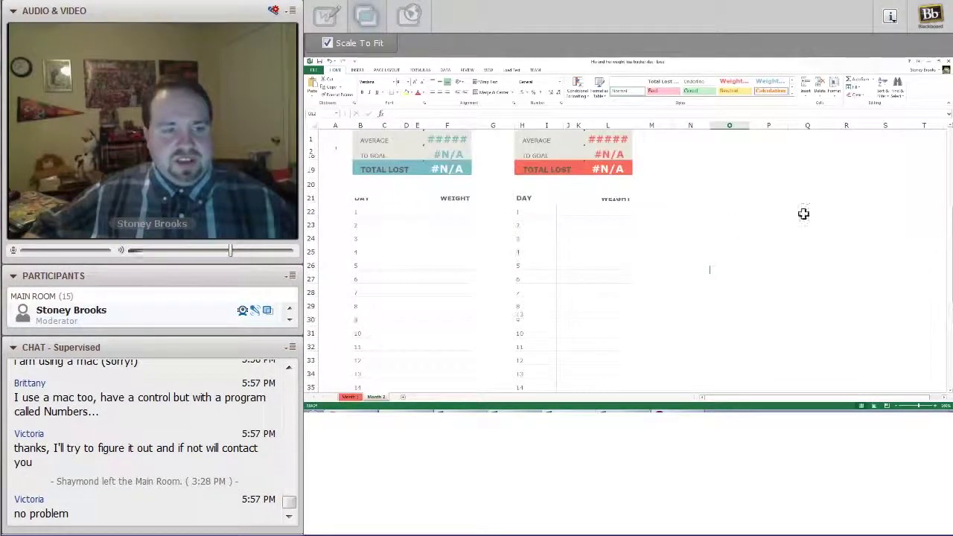
scroll(950, 130, up, 3)
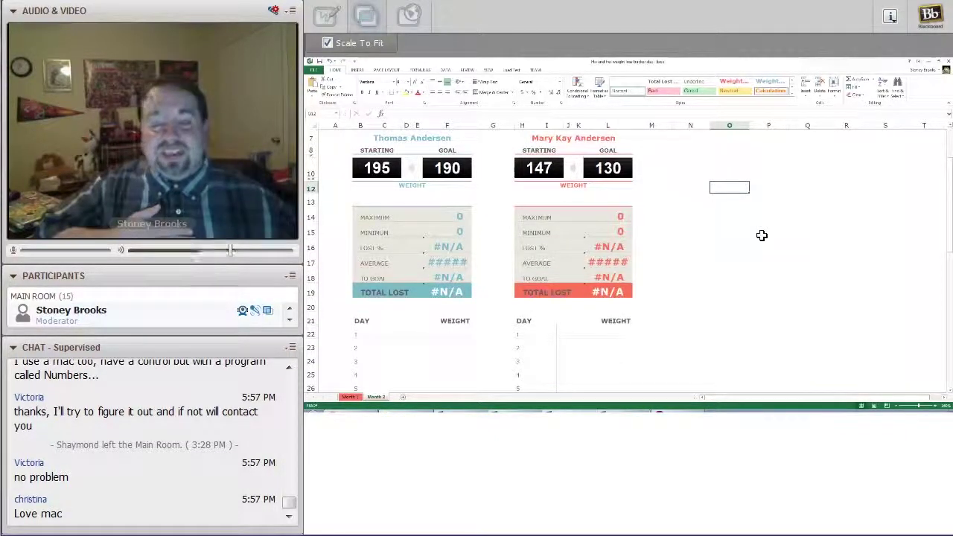
scroll(762, 235, up, 2)
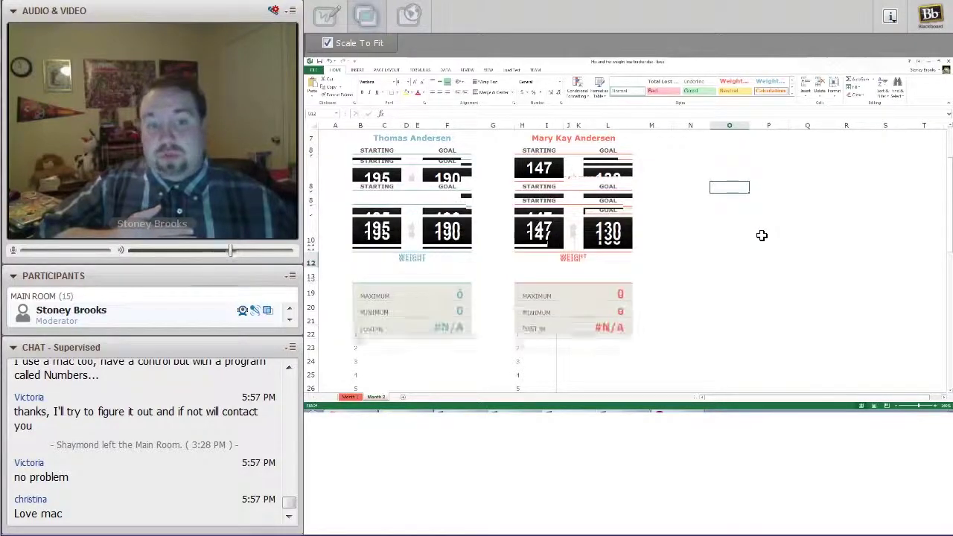
click(950, 391)
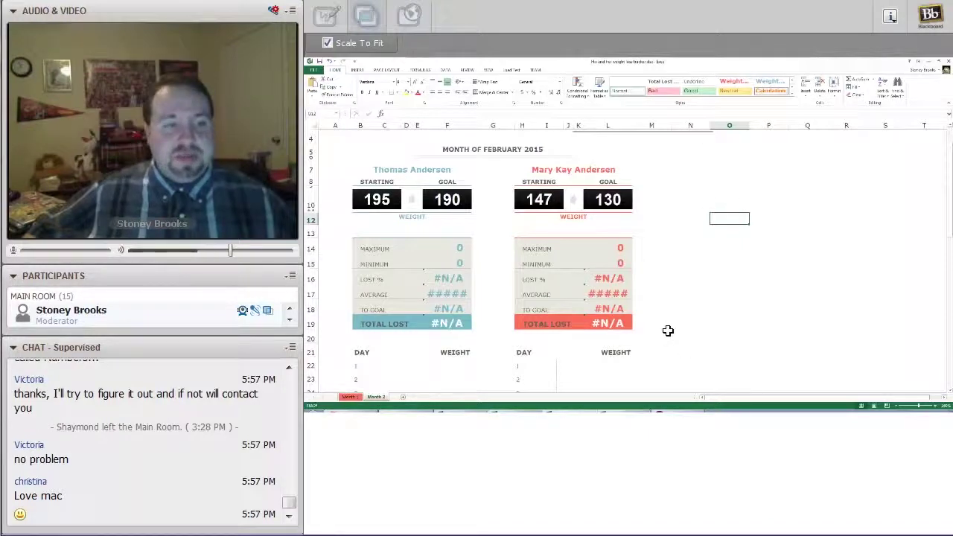
Enter 147 as her day 1 weight and 195 as his day 1 weight on the Month 2 sheet
click(619, 252)
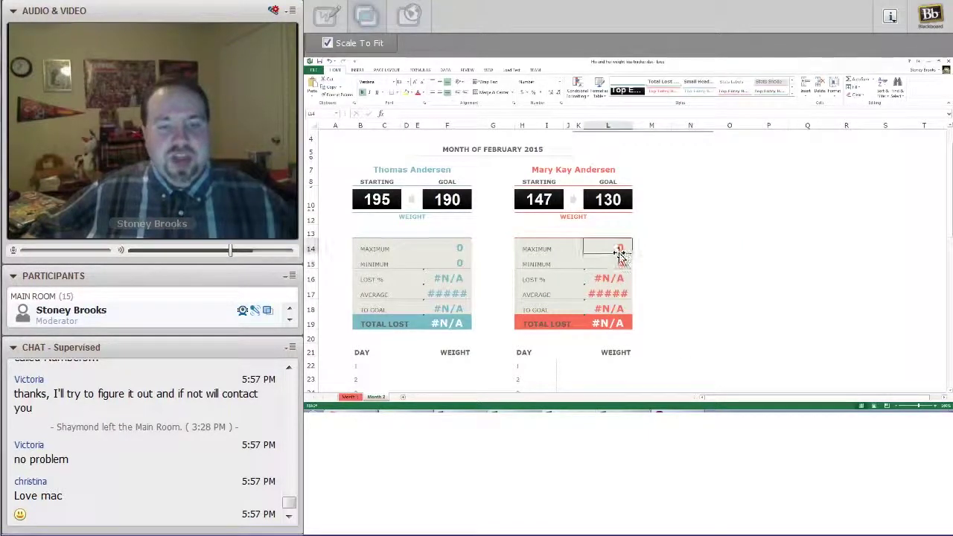
click(622, 282)
click(619, 298)
click(619, 308)
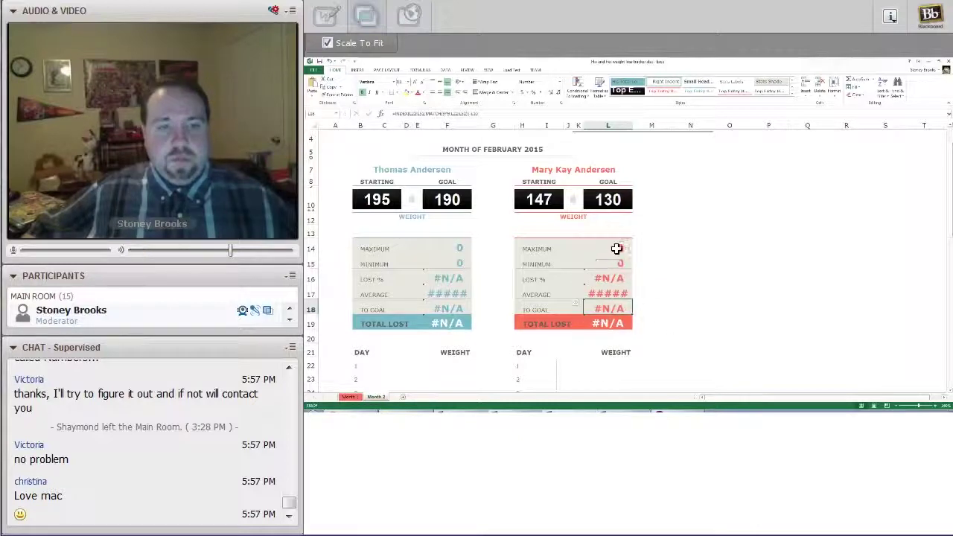
click(618, 365)
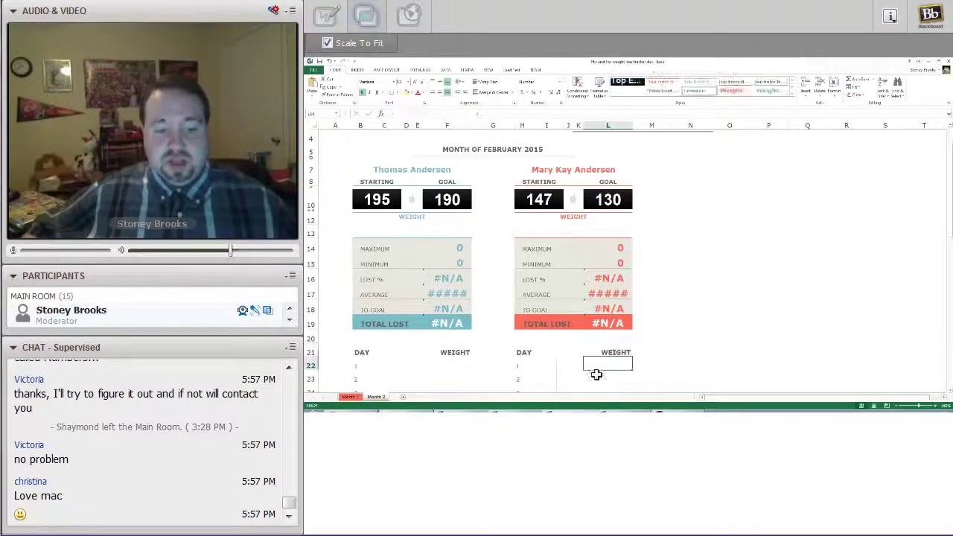
click(444, 365)
click(600, 362)
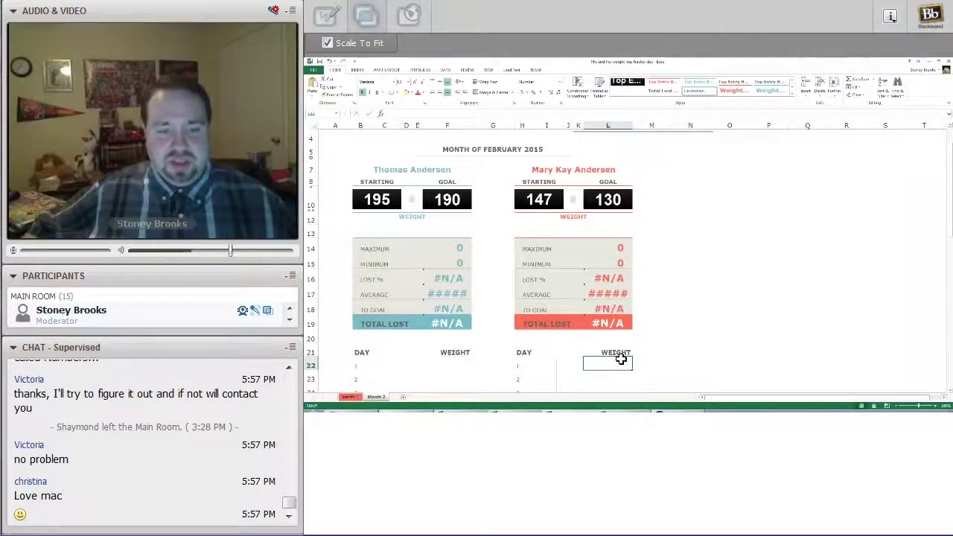
text(147)
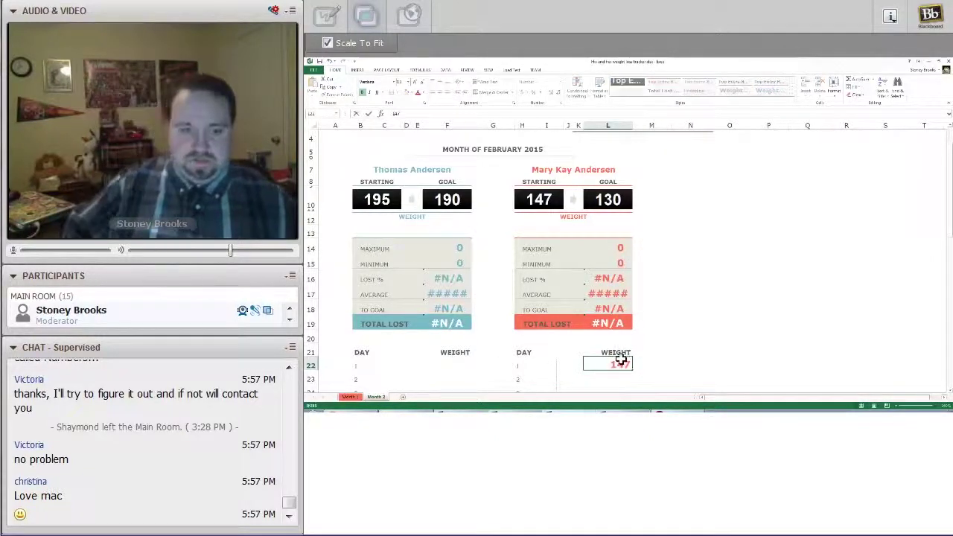
key(Return)
click(455, 364)
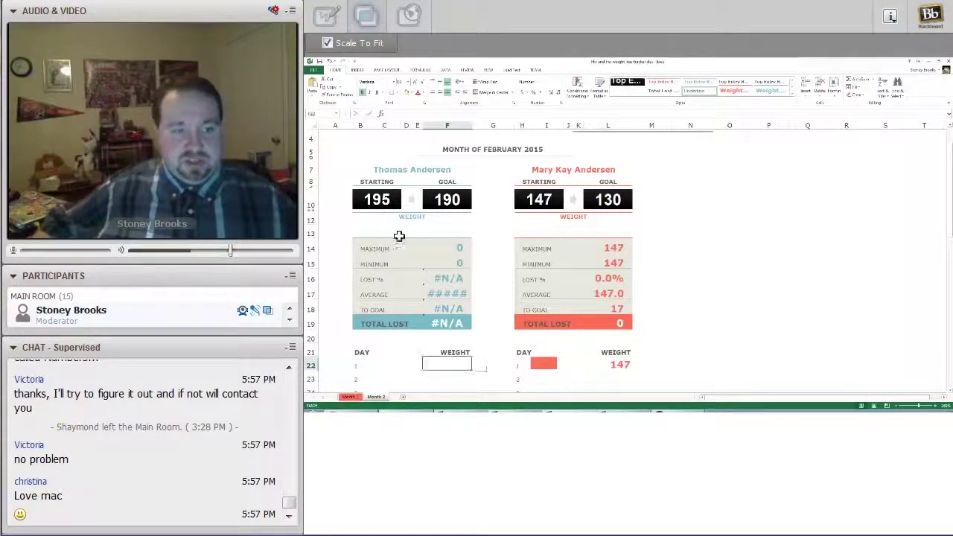
text(195)
key(Return)
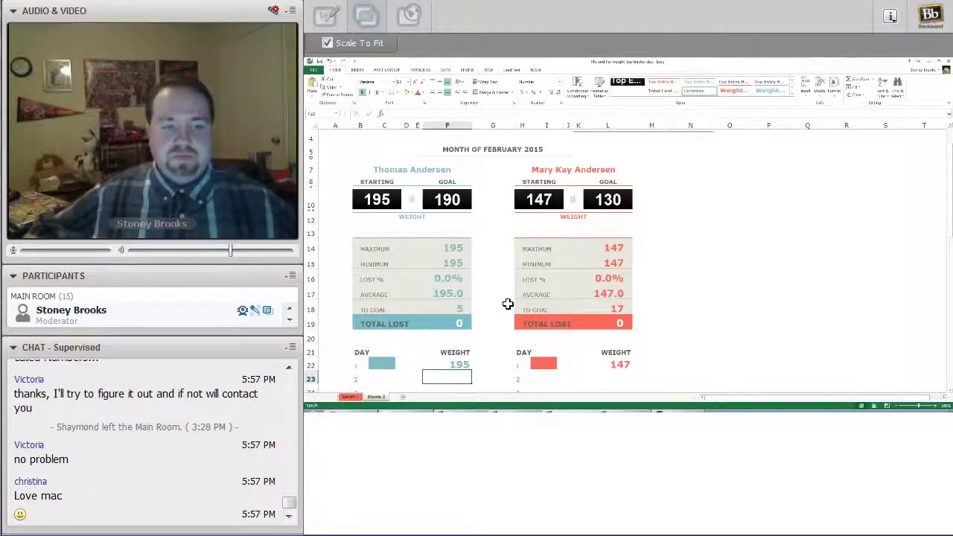
Examine the maximum, minimum and average figures in both weight summaries on the Month 2 sheet
click(612, 249)
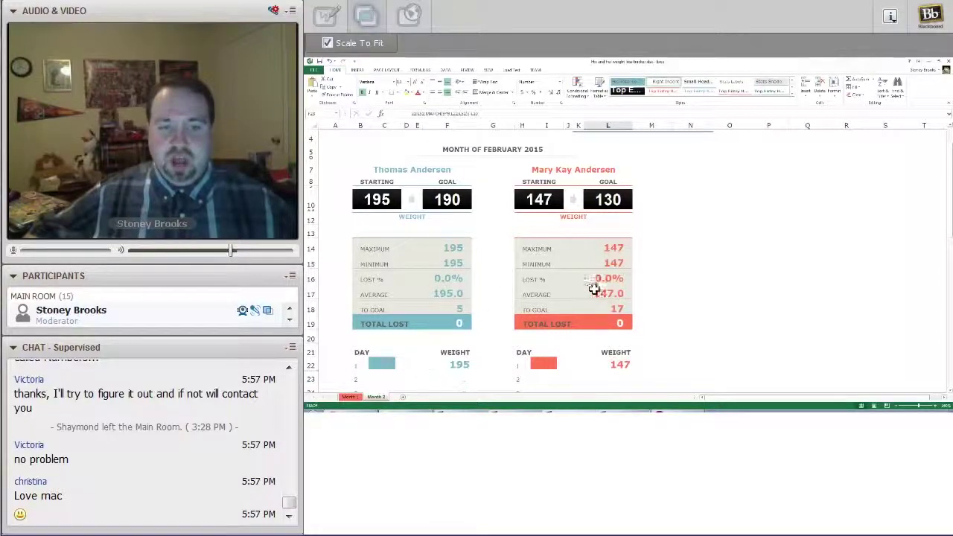
click(569, 293)
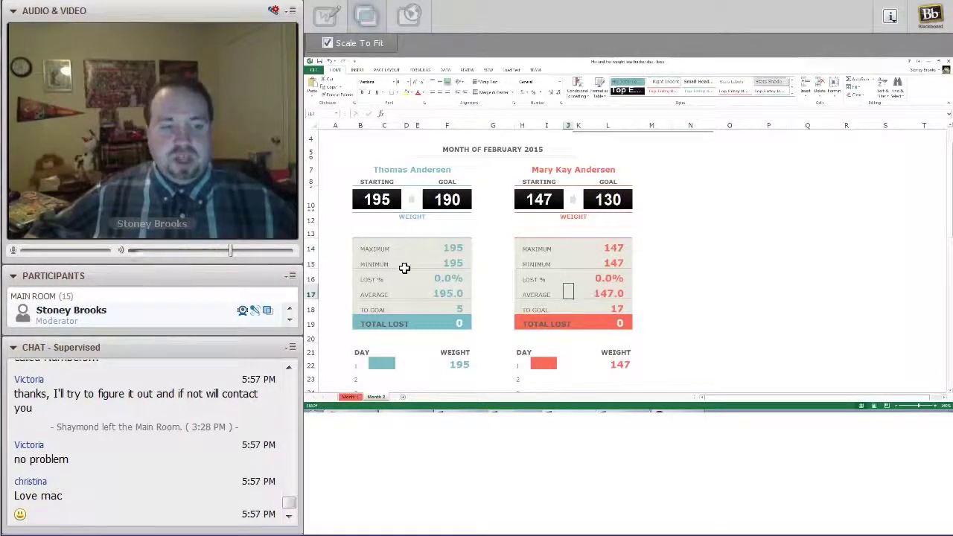
click(443, 266)
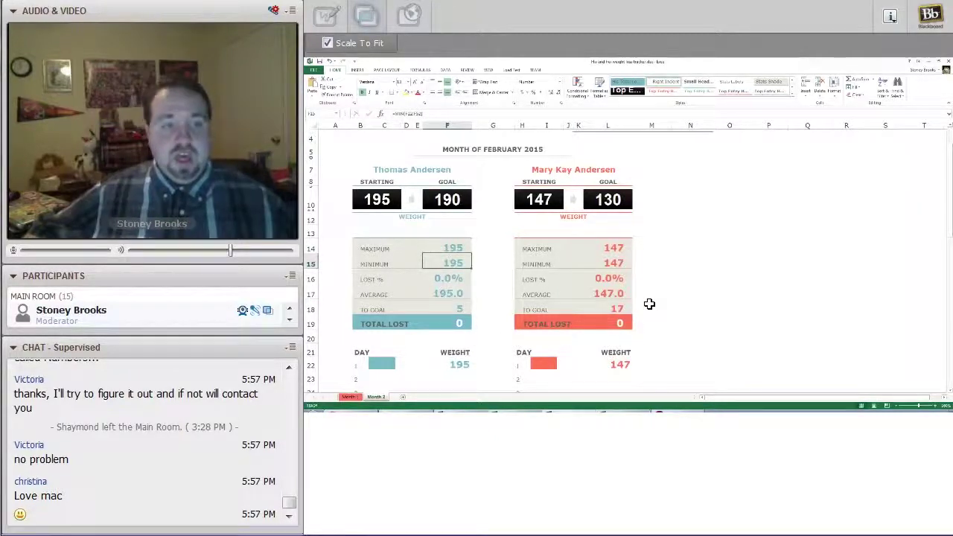
scroll(650, 304, up, 1)
click(680, 266)
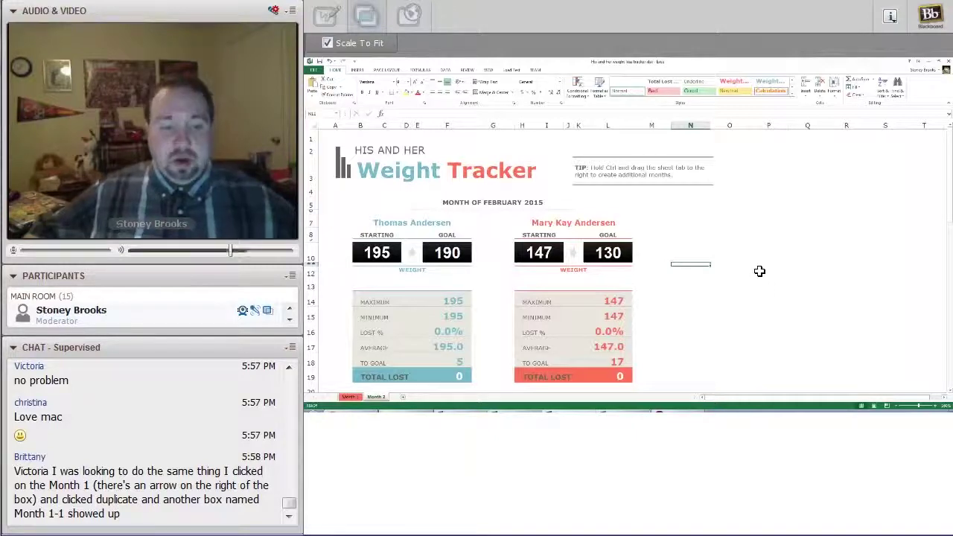
Switch to the Family Monthly Budget Planner workbook and select the Projected series in its chart
click(558, 415)
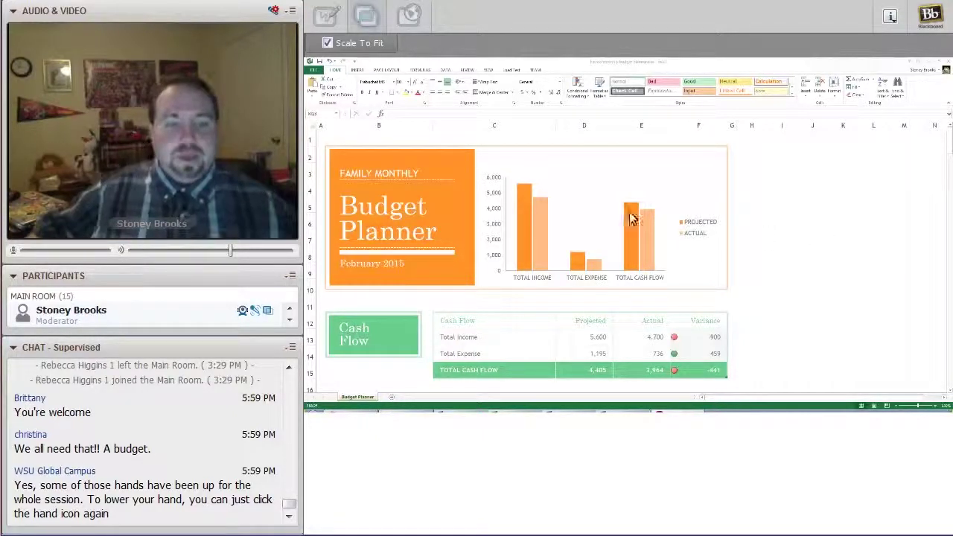
click(809, 248)
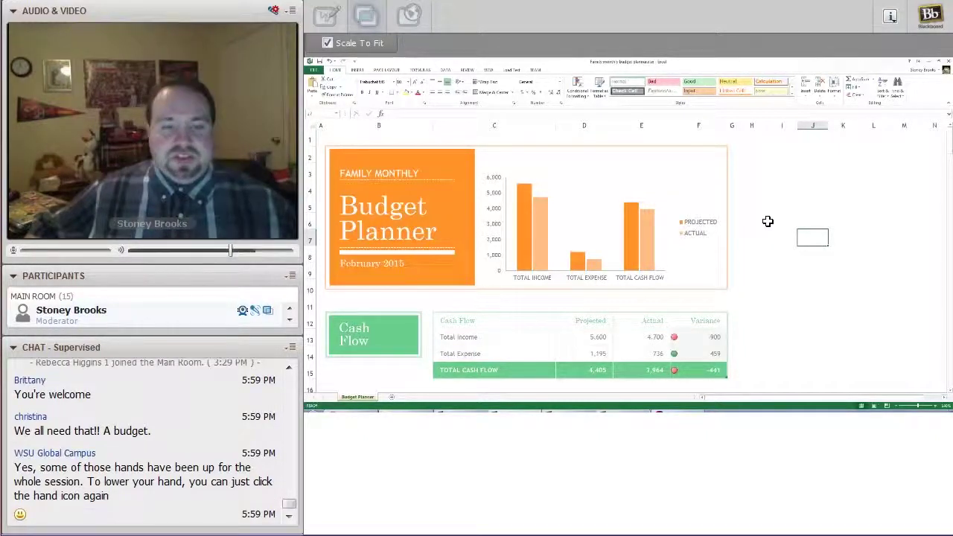
click(746, 228)
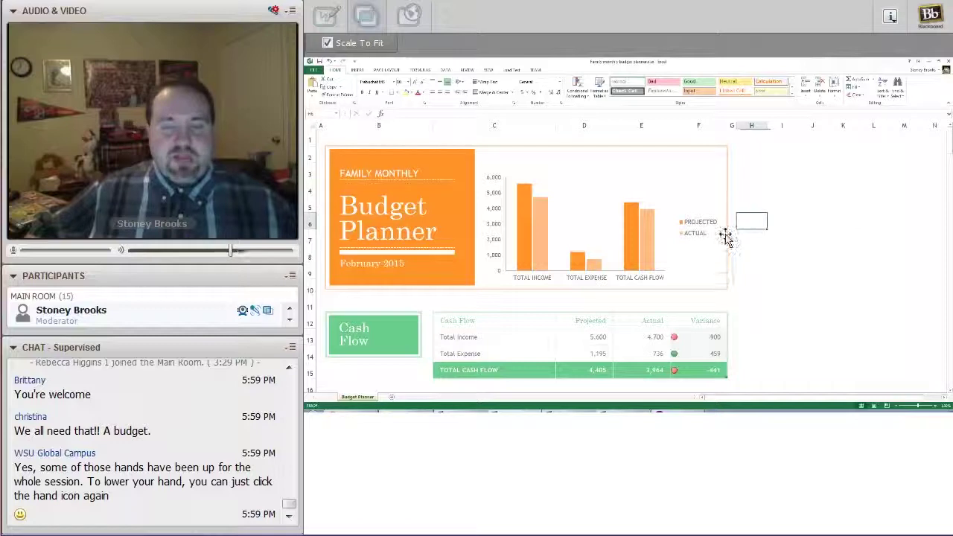
click(734, 220)
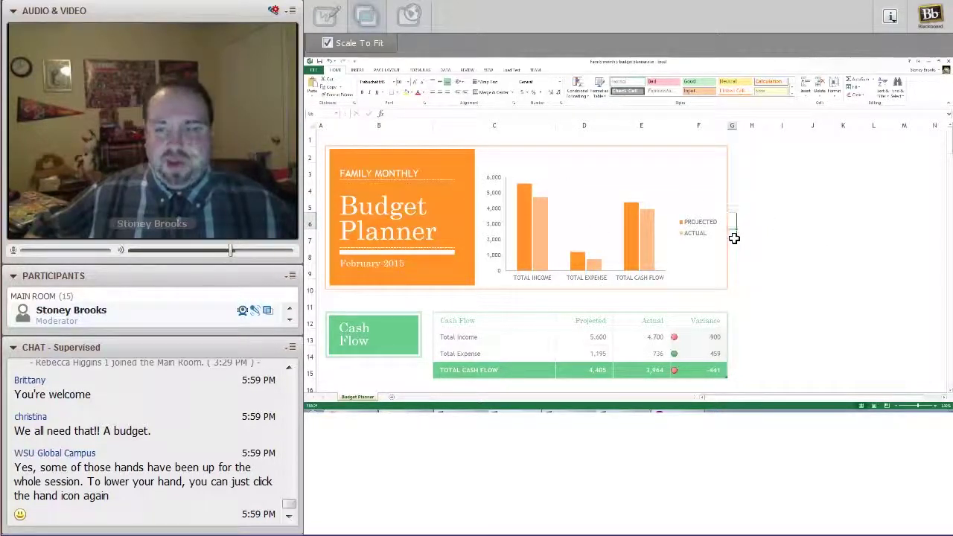
click(734, 237)
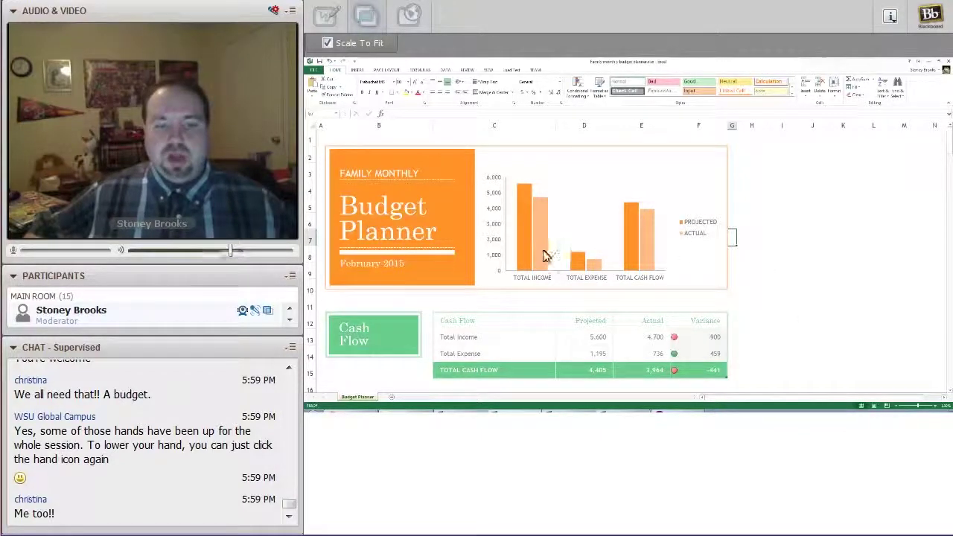
click(523, 211)
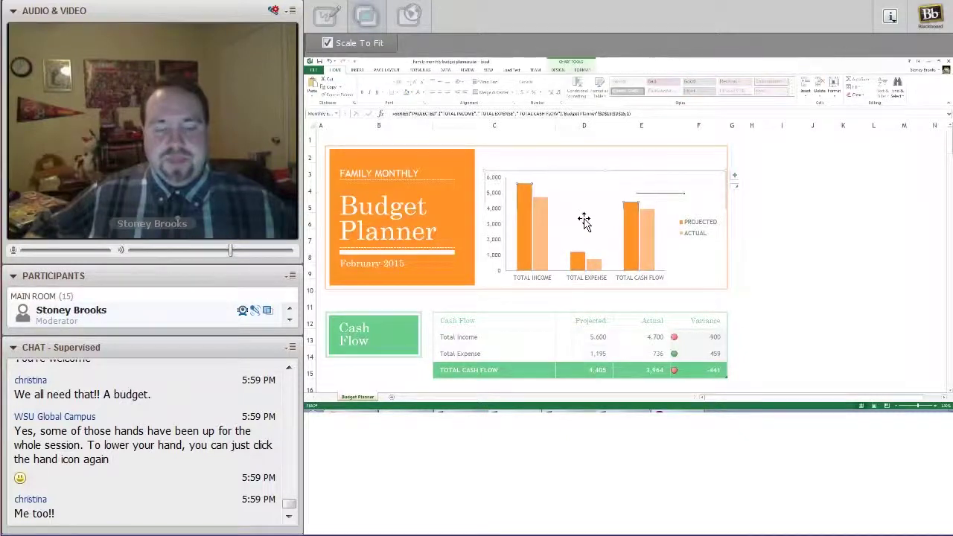
Examine the budget chart and the total income, total expense and total cash flow rows in the Cash Flow table
click(641, 166)
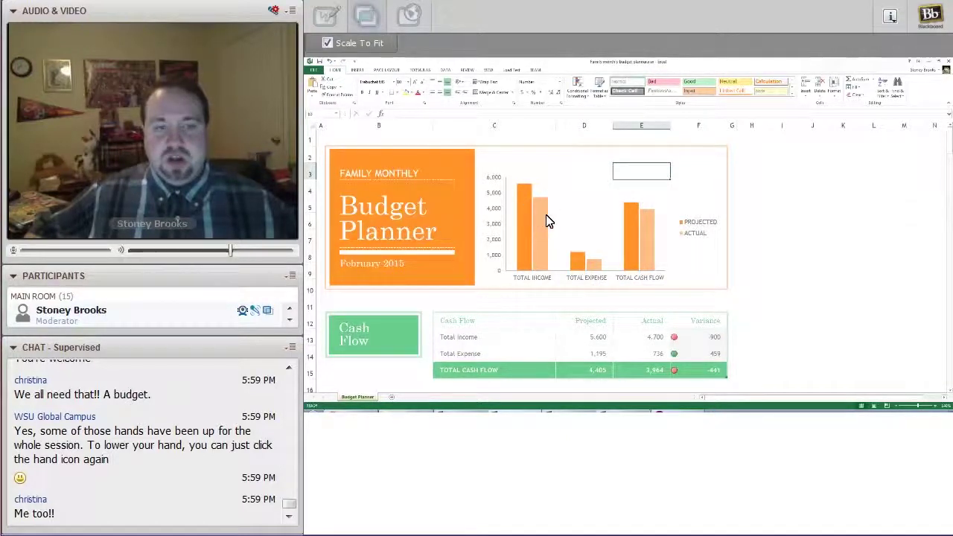
mouse_move(528, 202)
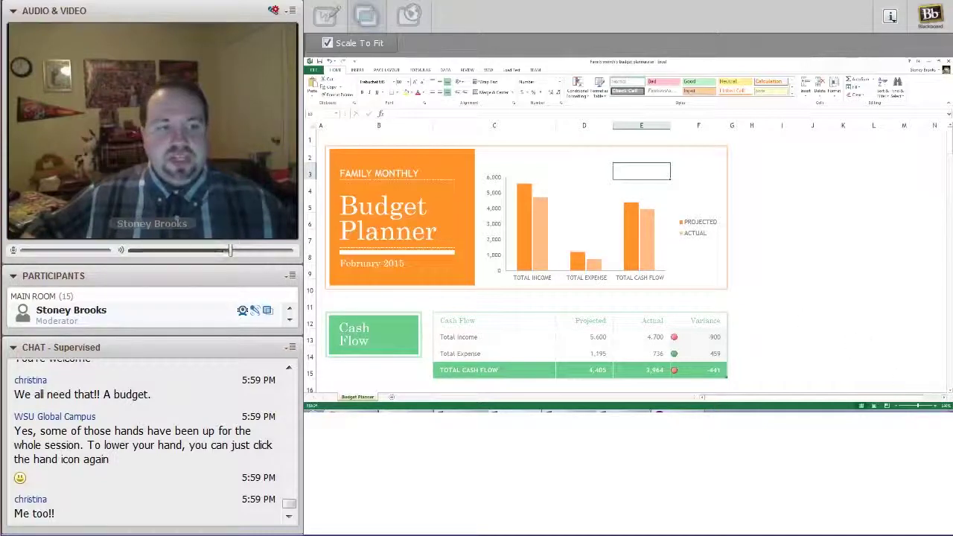
scroll(659, 336, down, 3)
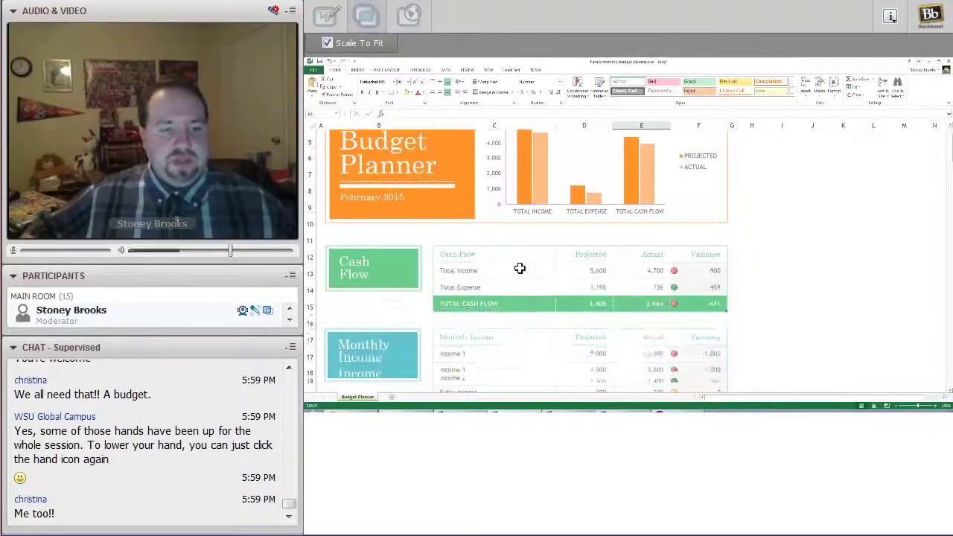
click(519, 270)
click(585, 286)
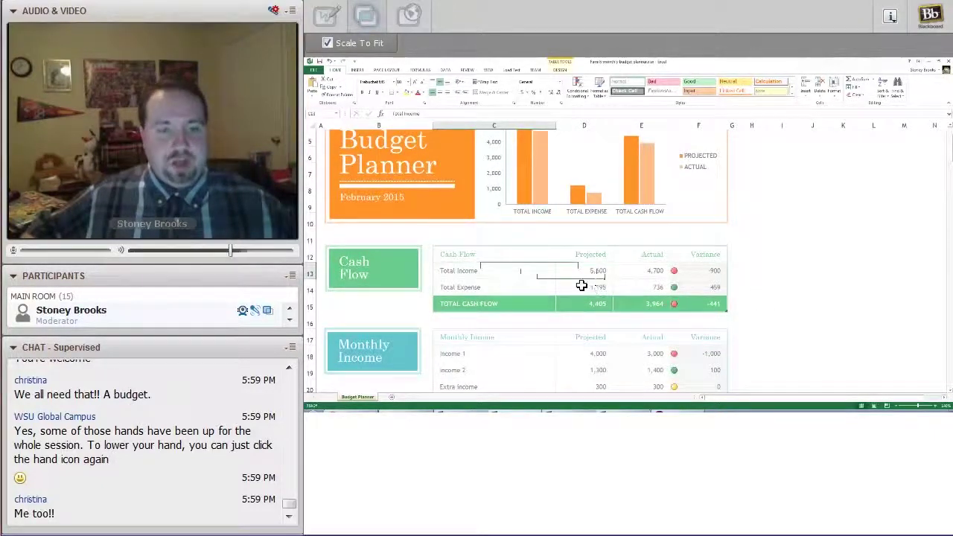
click(529, 284)
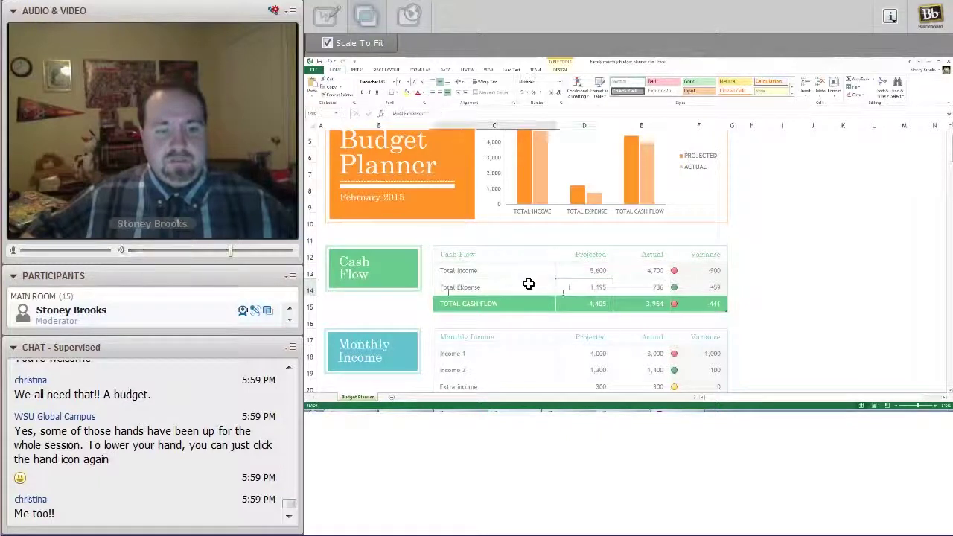
click(438, 314)
click(419, 302)
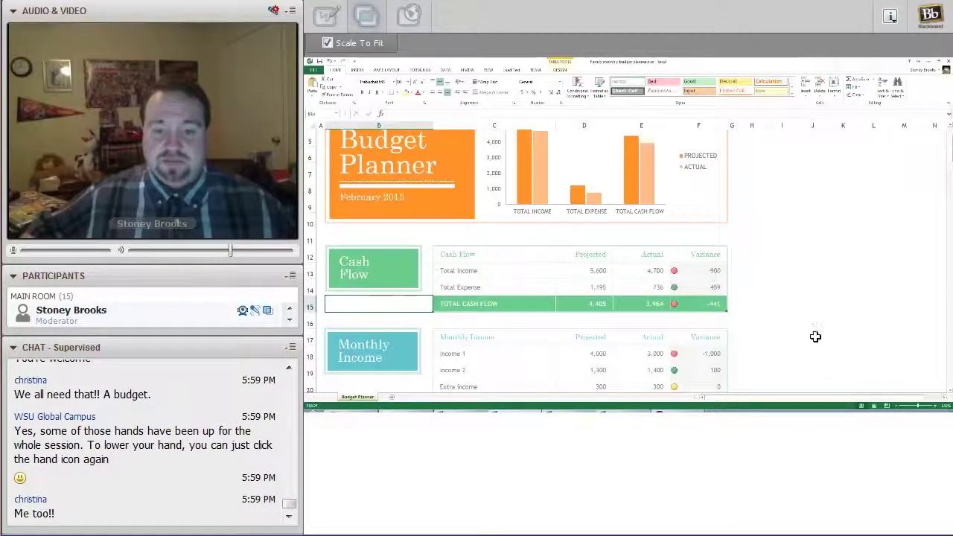
Rename the Income 1 entry in the Monthly Income table to the first earner's name followed by "Income"
scroll(949, 394, down, 1)
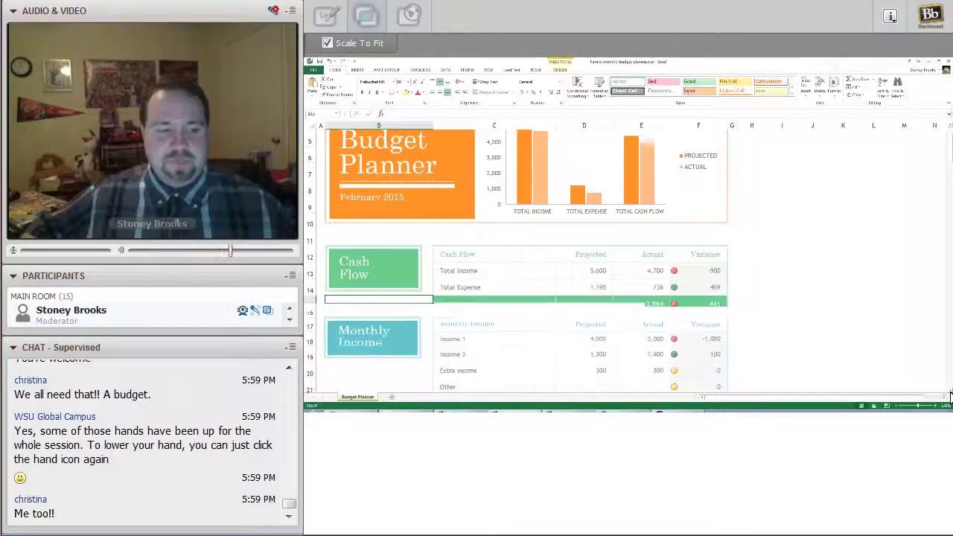
scroll(950, 395, down, 2)
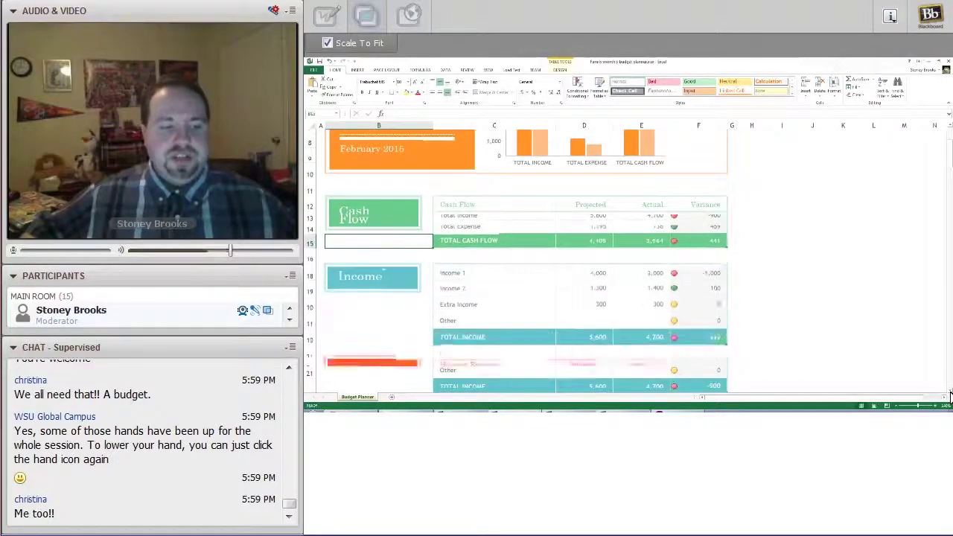
click(950, 393)
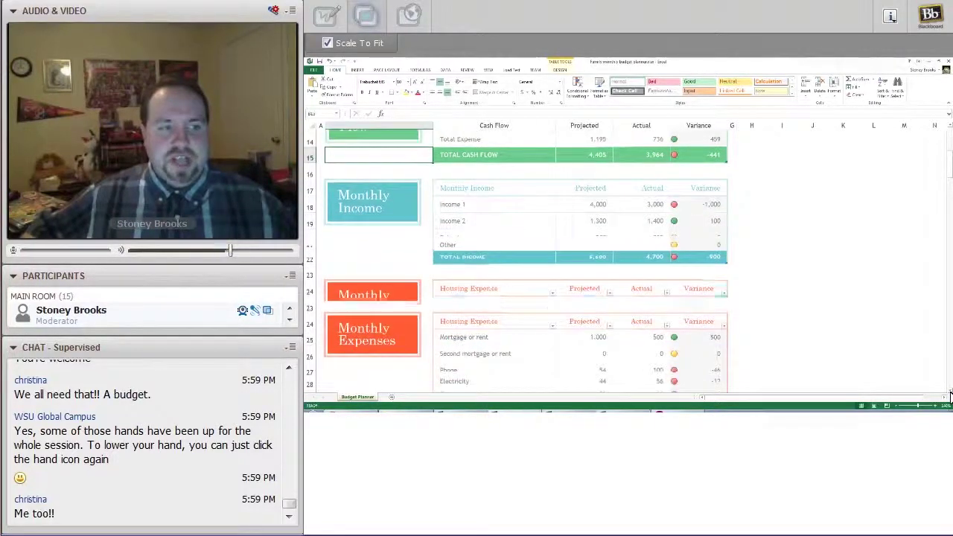
click(950, 392)
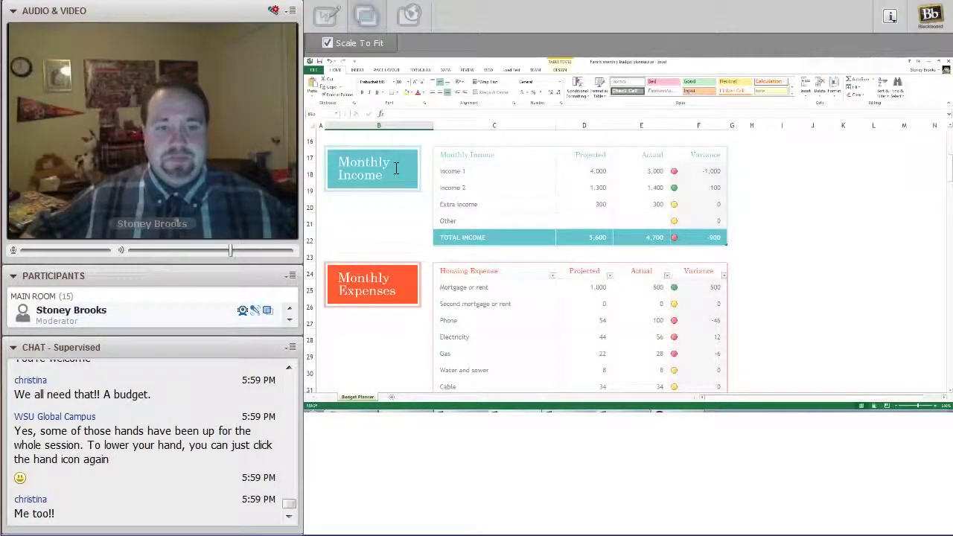
click(511, 175)
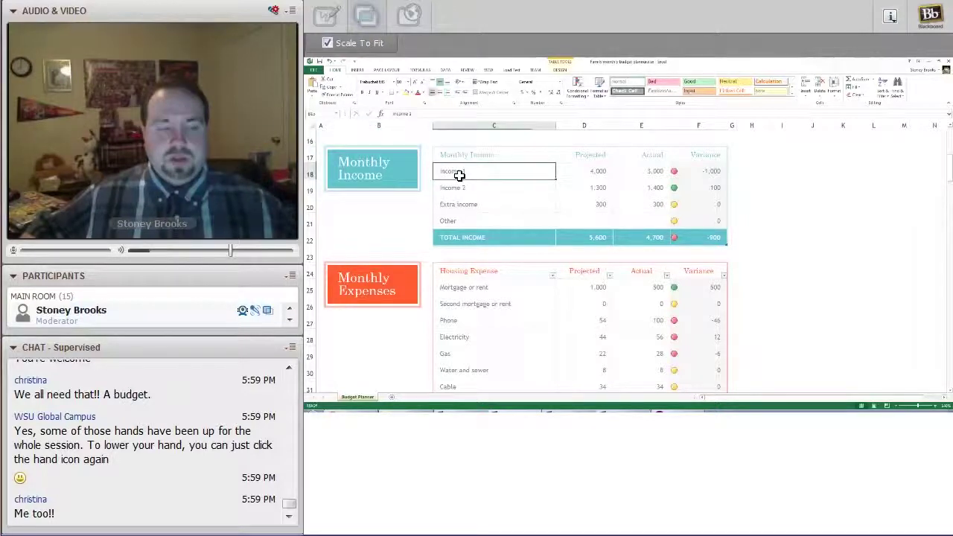
drag(414, 114, 390, 114)
text(Ston)
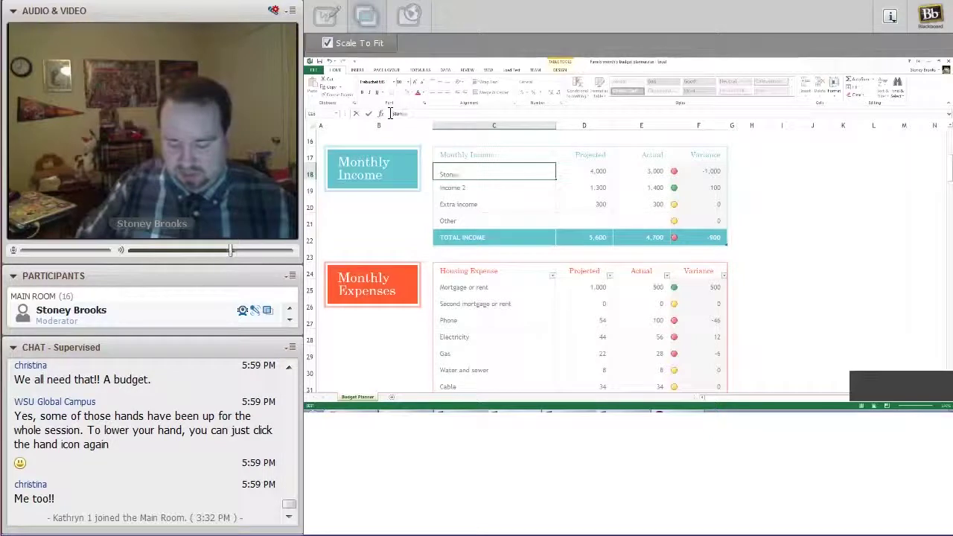
text(ey's Income)
key(Return)
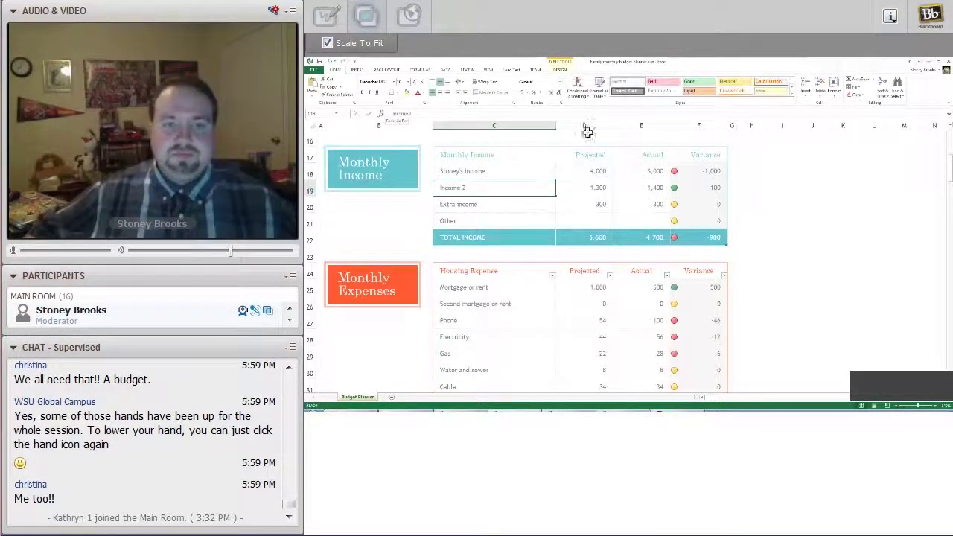
click(606, 170)
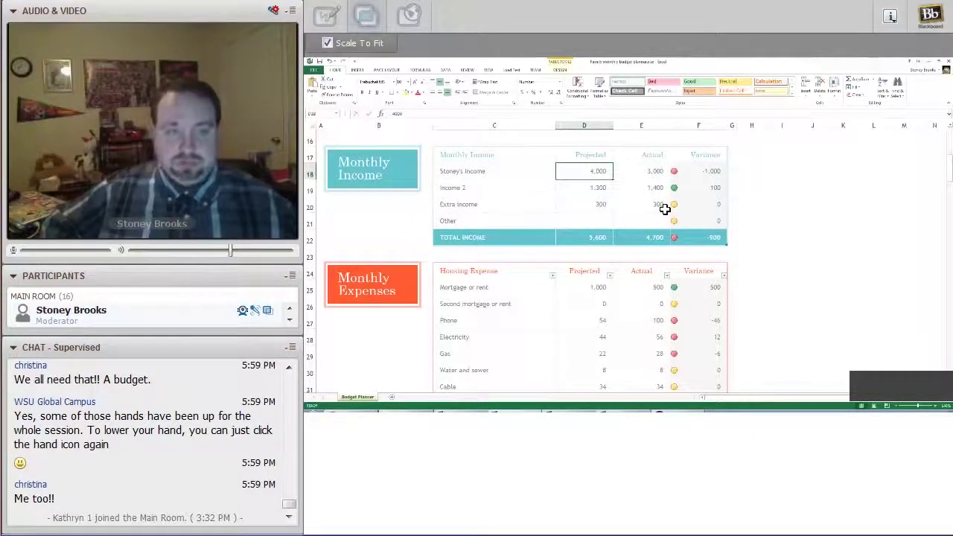
text(1000000)
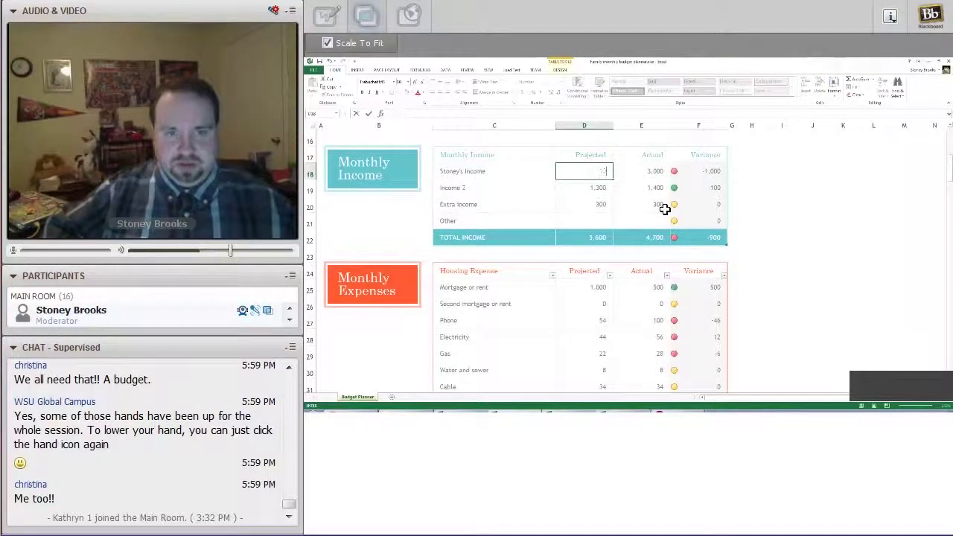
key(Escape)
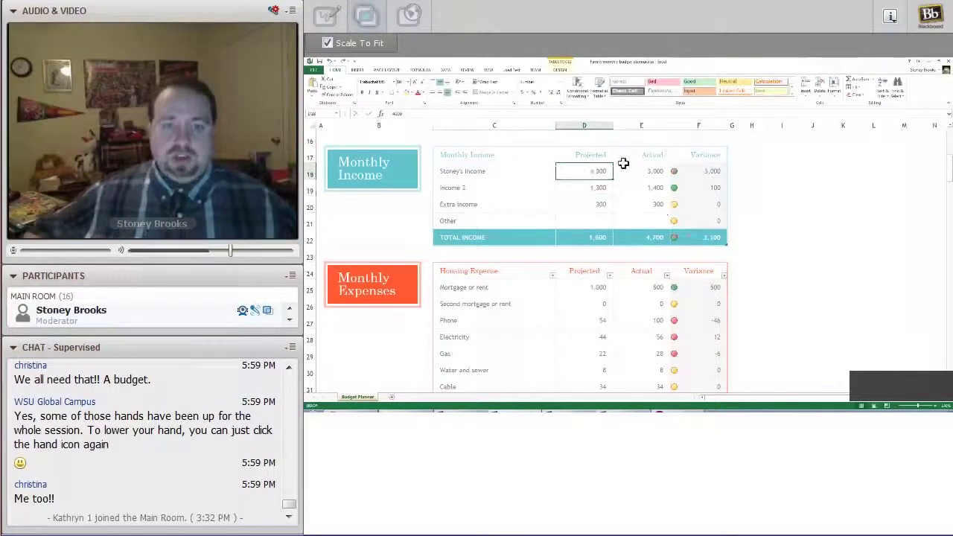
Set the actual amount of the first earner's income in the Monthly Income table to 4000
click(645, 179)
click(398, 115)
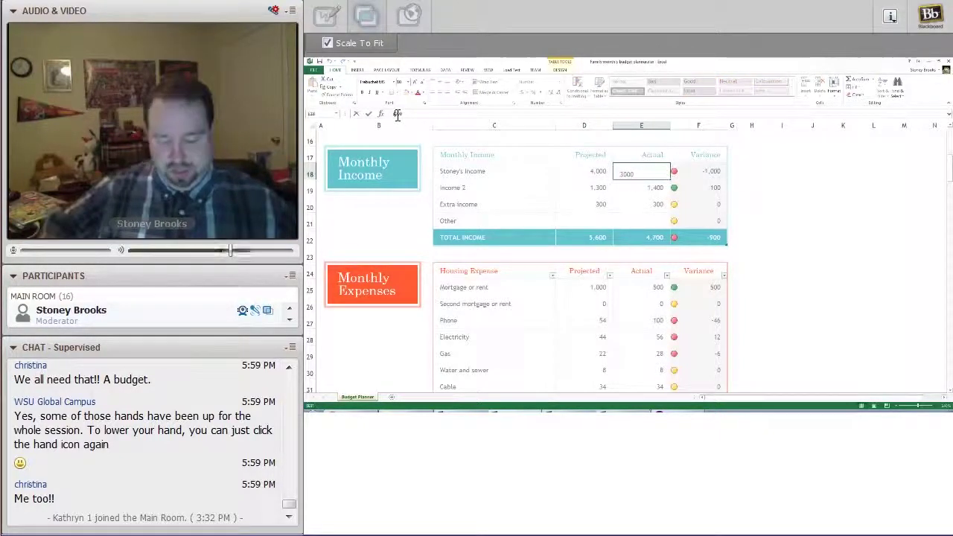
key(Return)
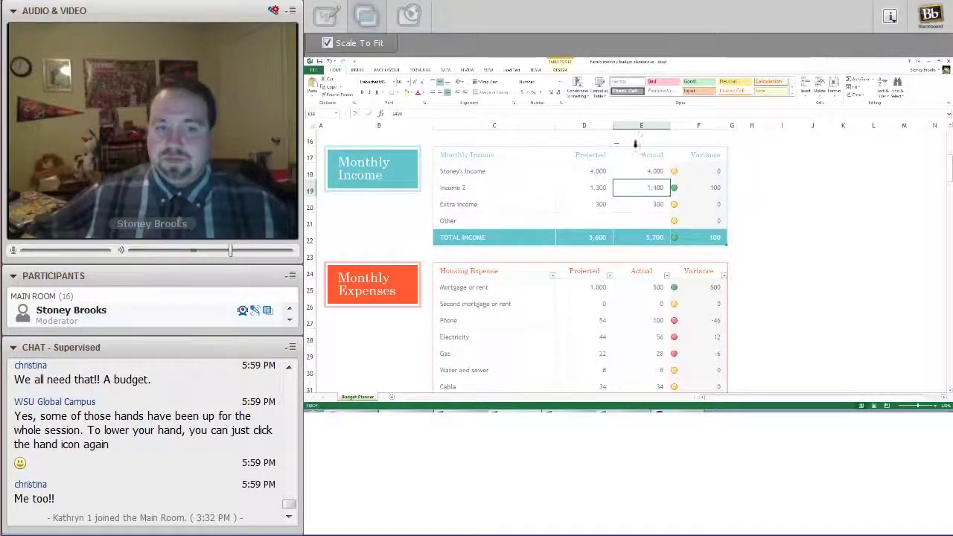
Rename the Income 2 entry in the Monthly Income table to the second earner's name followed by "Income"
click(591, 192)
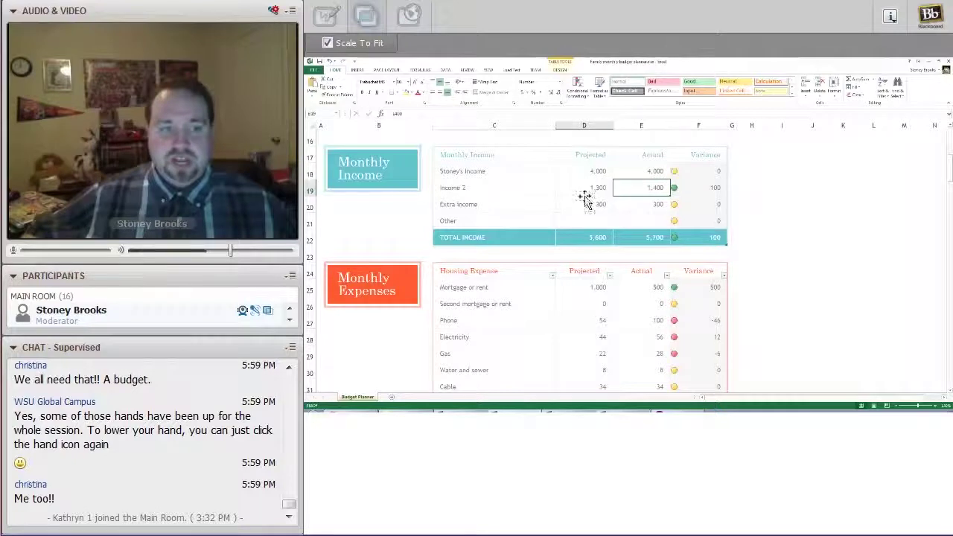
click(460, 189)
click(408, 114)
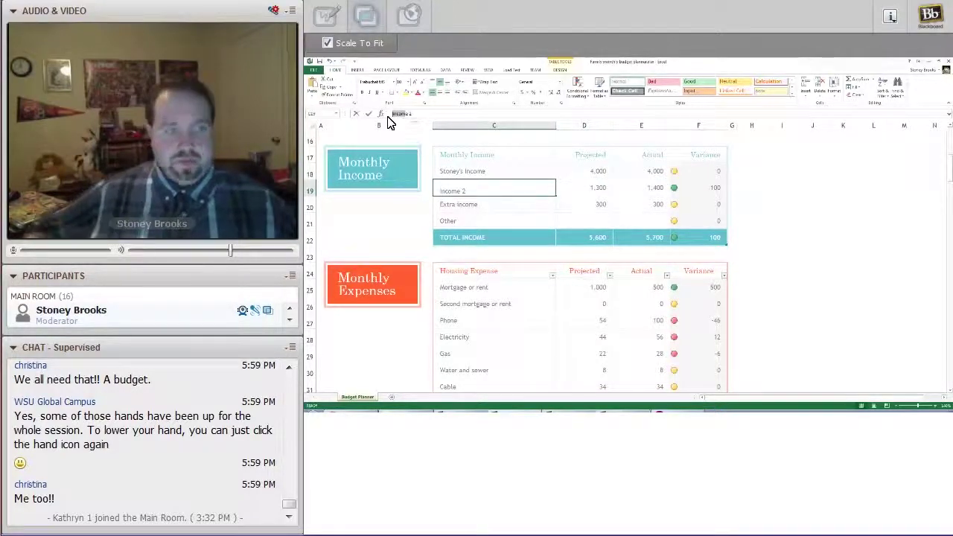
text(Ashley's)
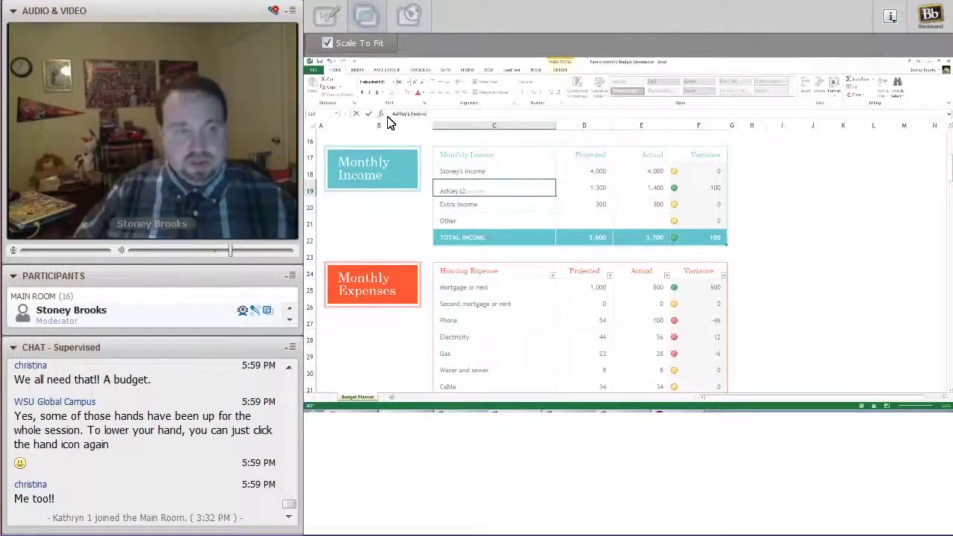
key(Return)
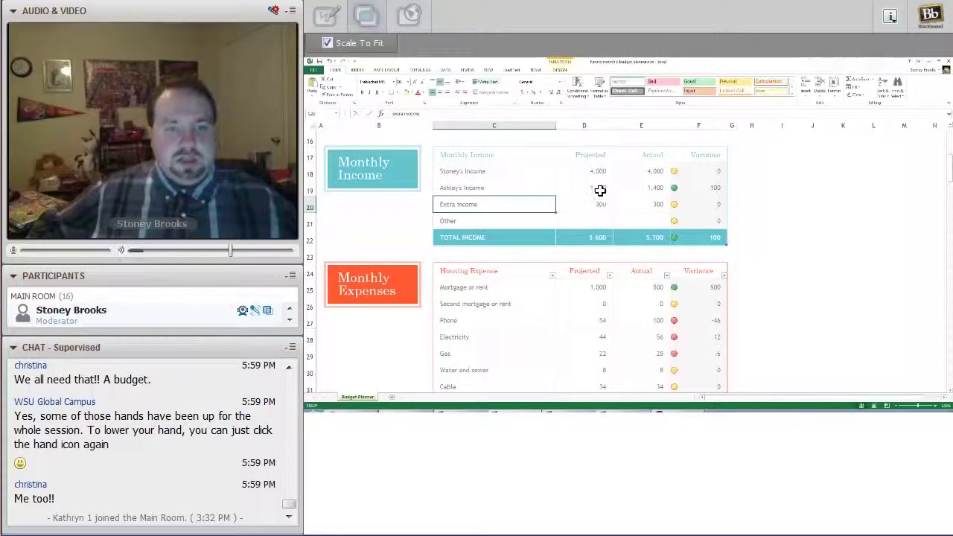
Examine the projected and actual amounts for the earners, extra income and other rows of the Monthly Income table
click(596, 188)
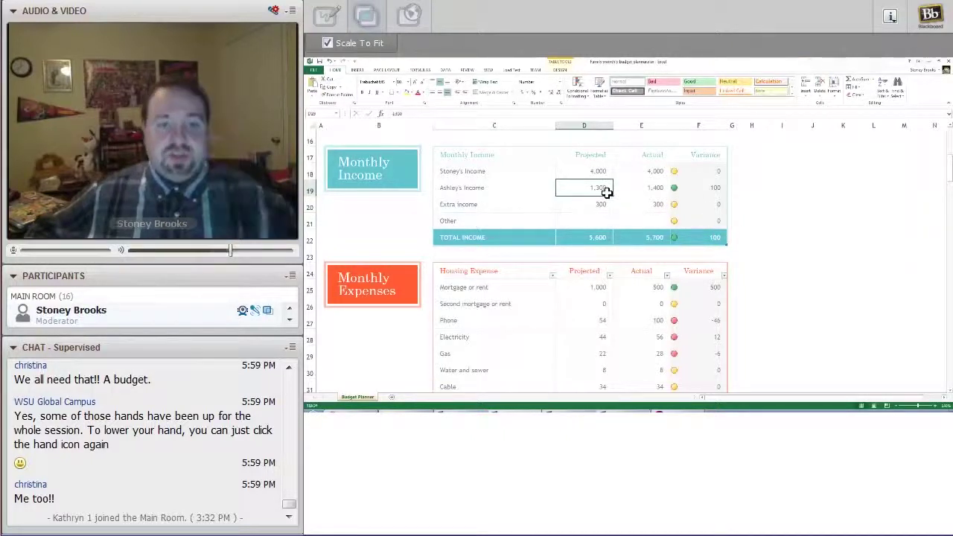
click(642, 194)
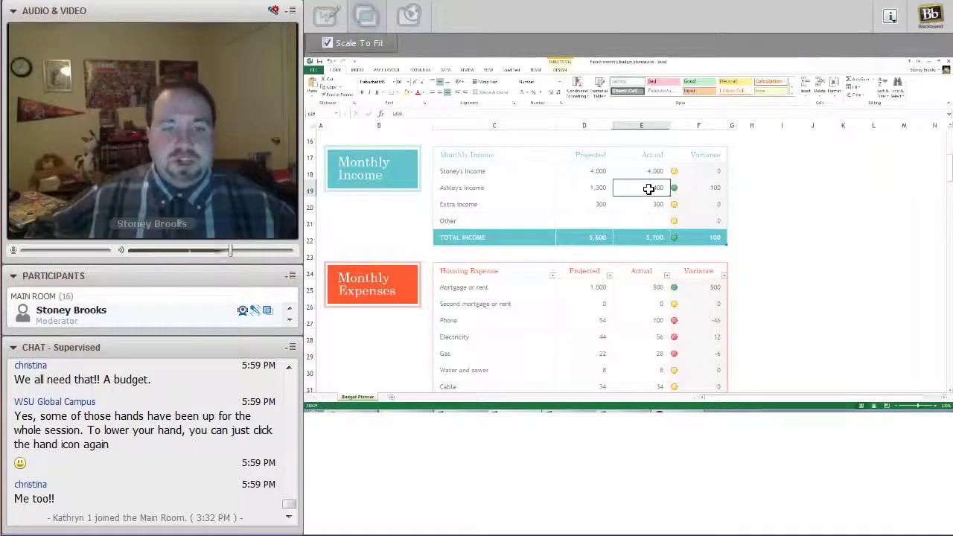
click(491, 206)
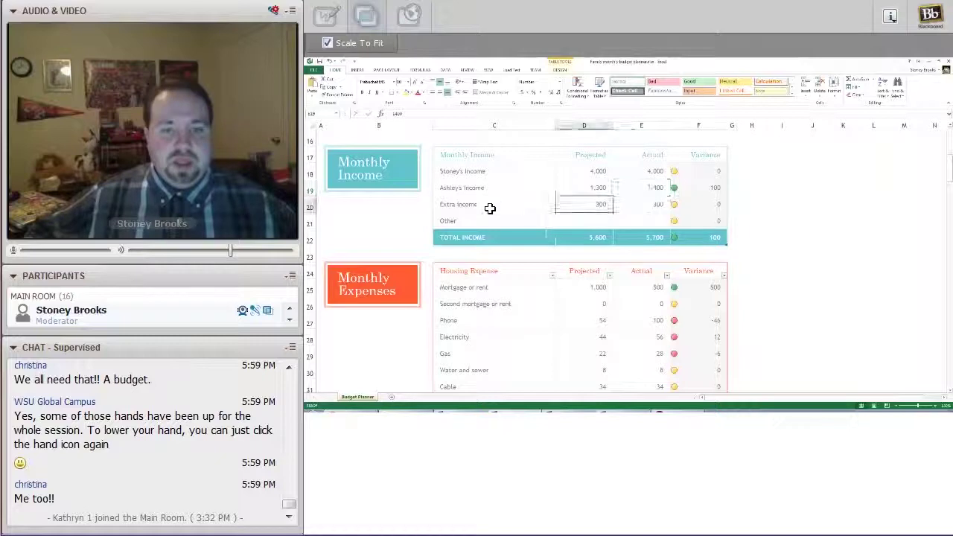
click(597, 220)
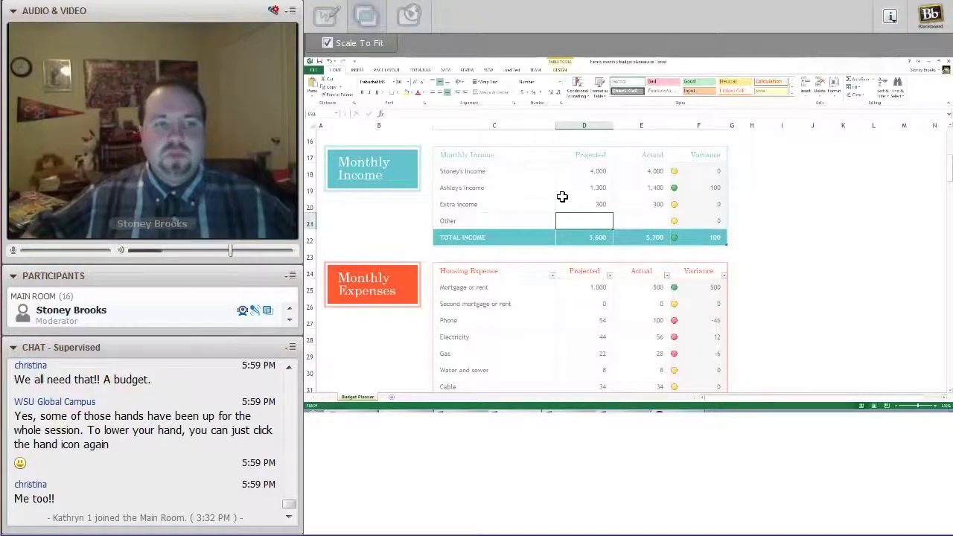
click(623, 173)
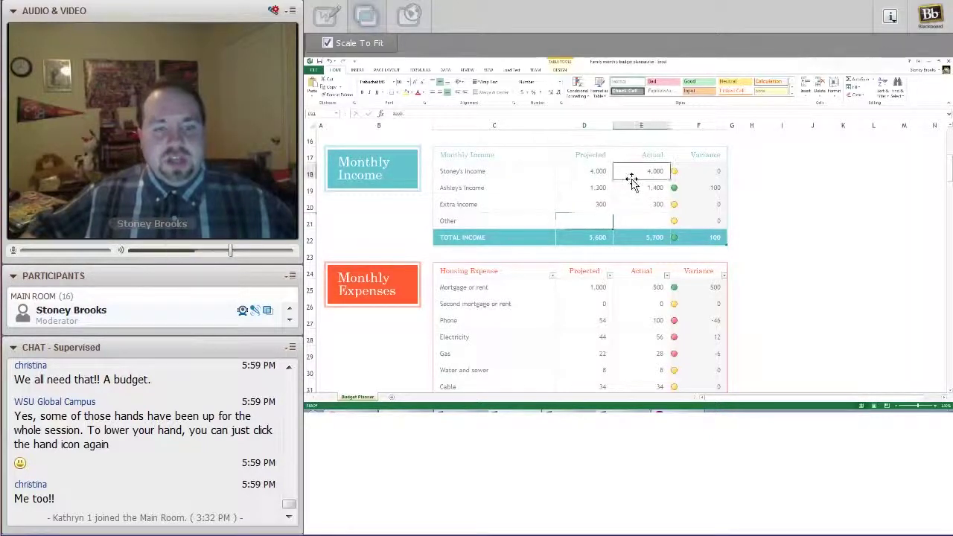
Examine the projected and actual income totals and the Variance column of the Monthly Income table
click(592, 173)
click(570, 239)
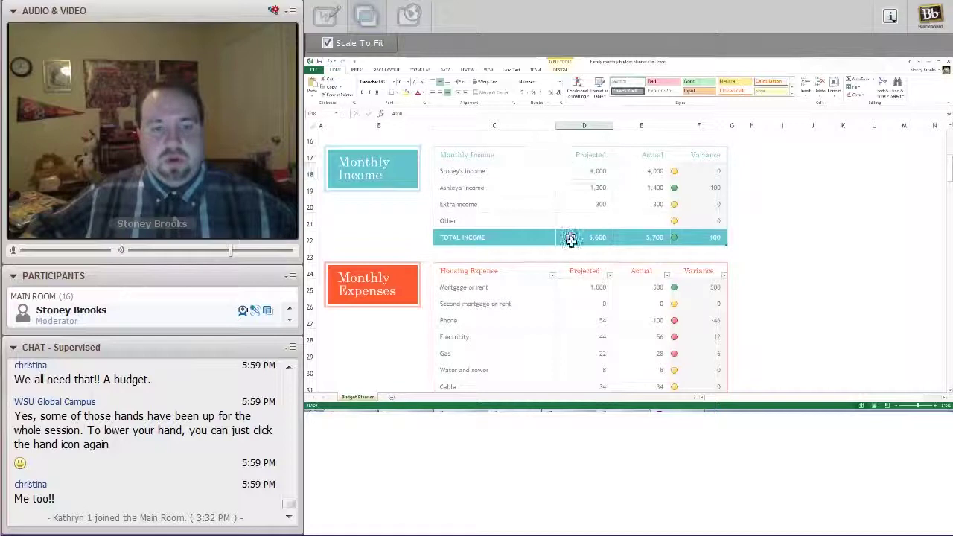
click(642, 238)
key(Right)
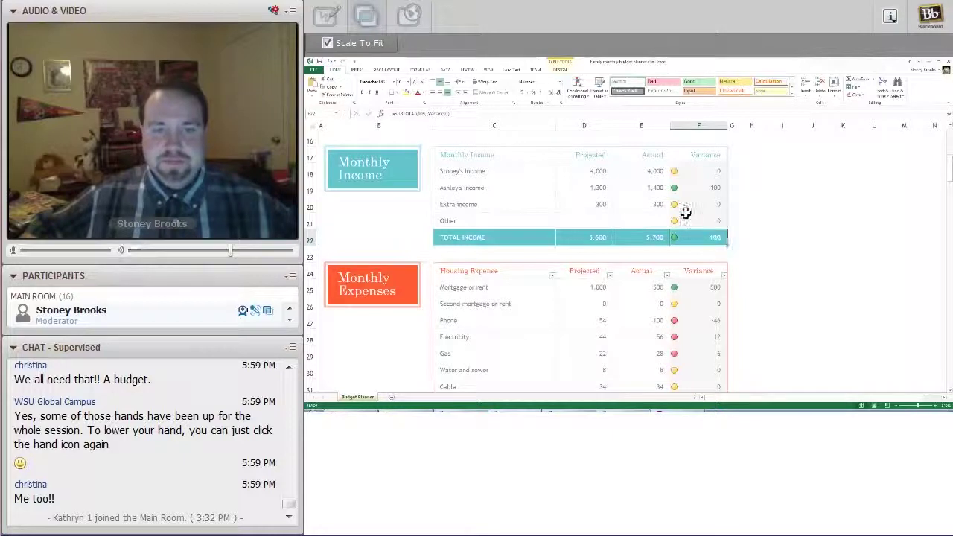
click(697, 171)
click(685, 154)
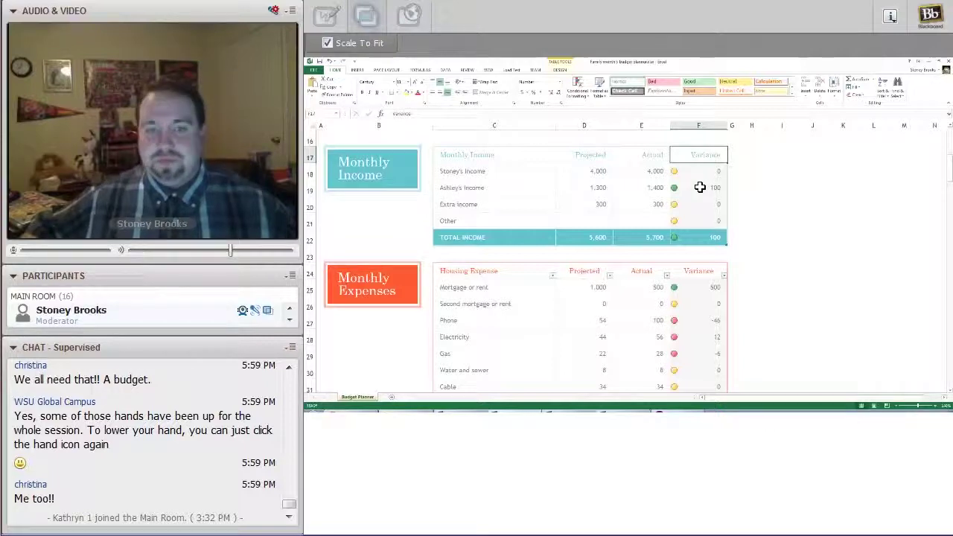
click(683, 176)
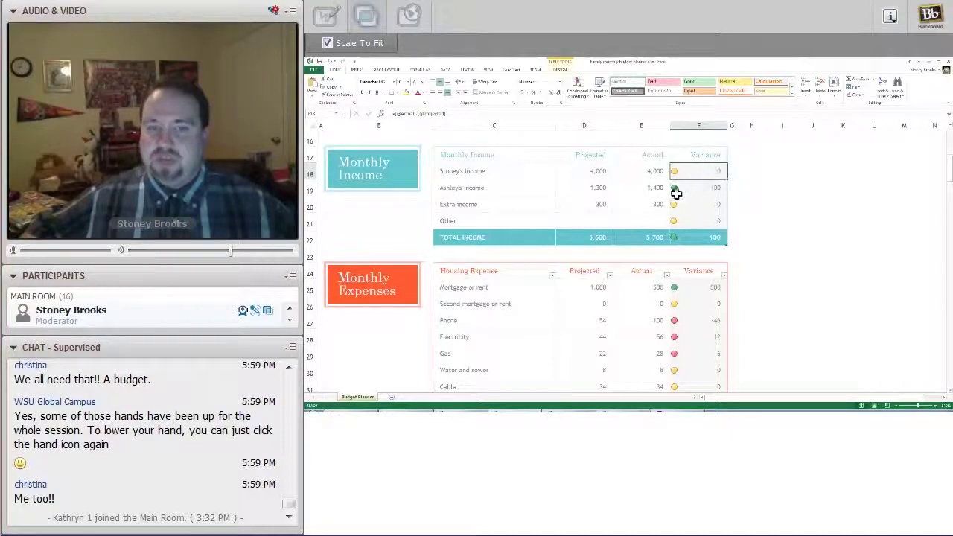
Compare projected and actual amounts with the variance for the second earner's income and Extra Income rows
click(708, 190)
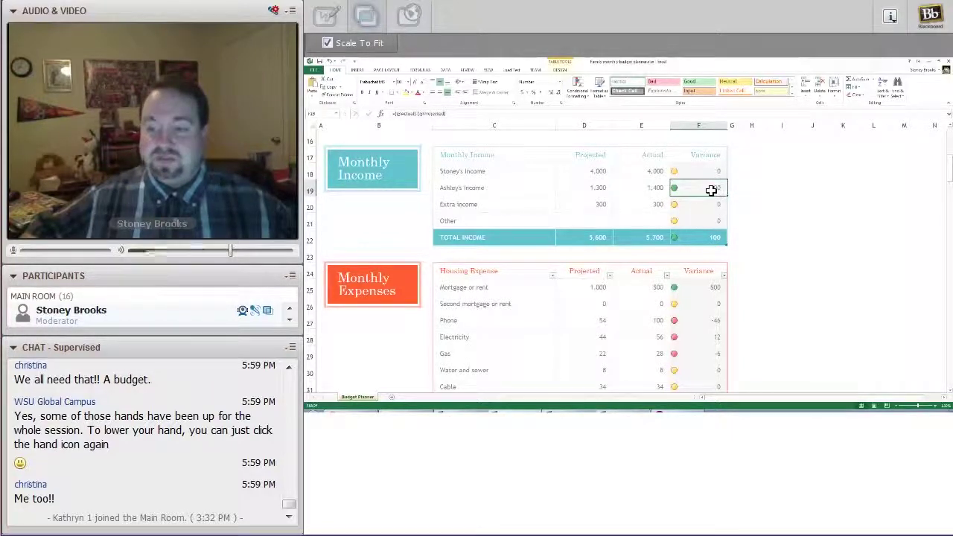
click(641, 191)
click(598, 193)
click(704, 190)
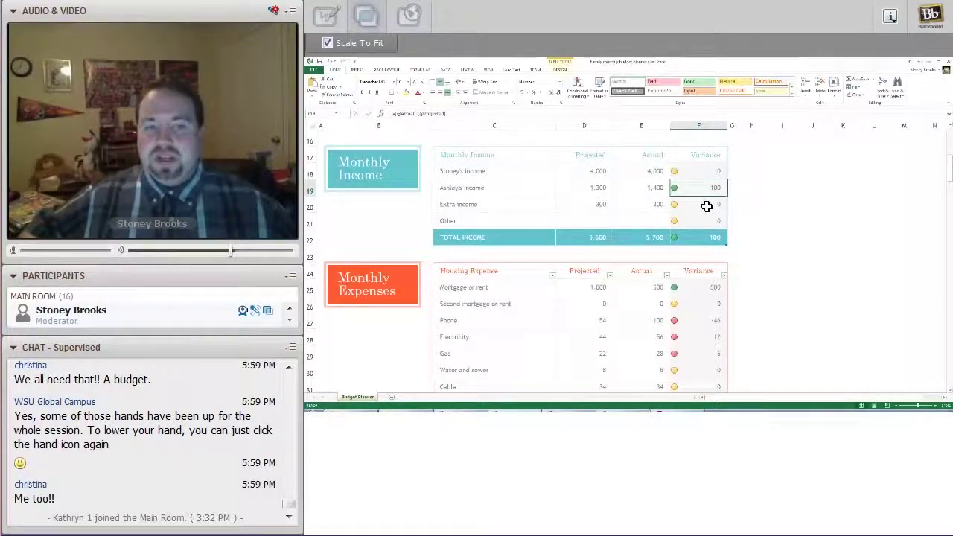
click(653, 204)
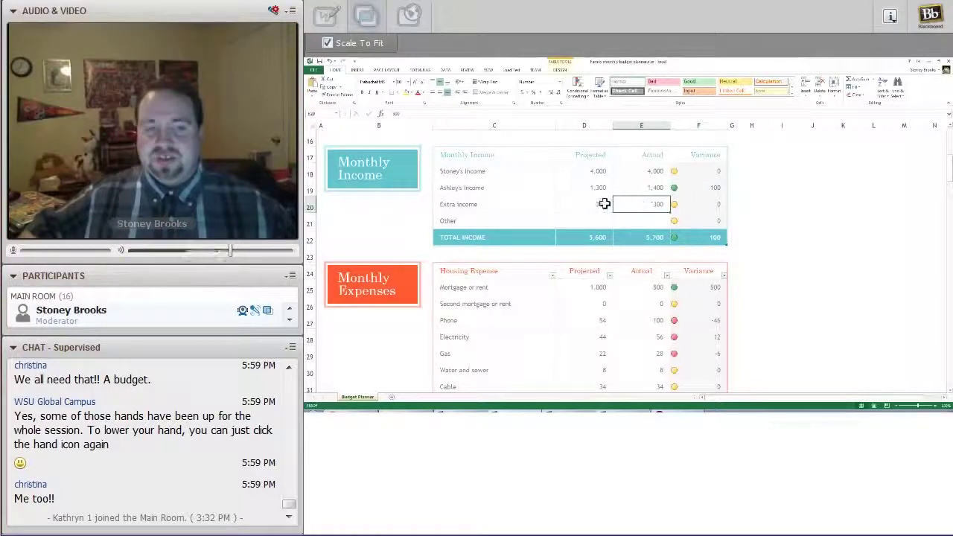
click(604, 203)
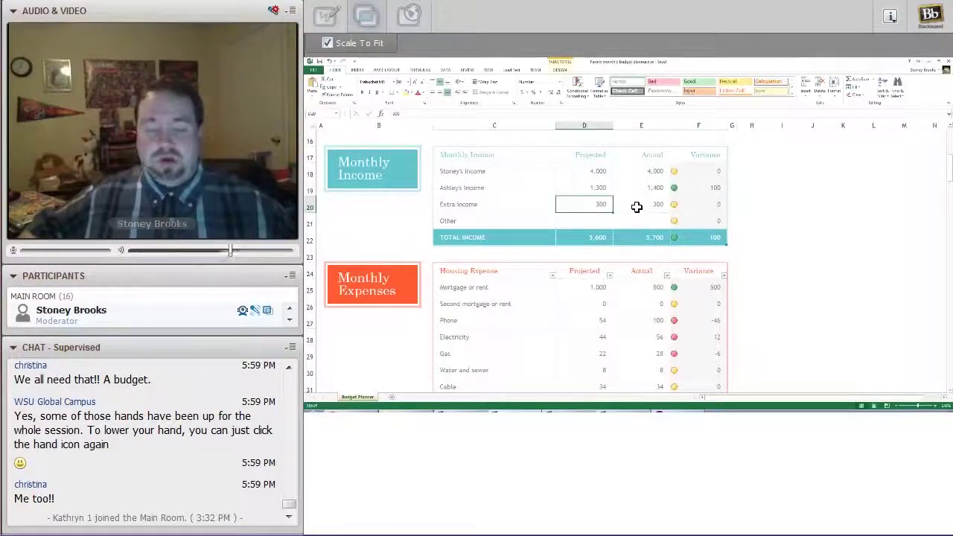
click(637, 207)
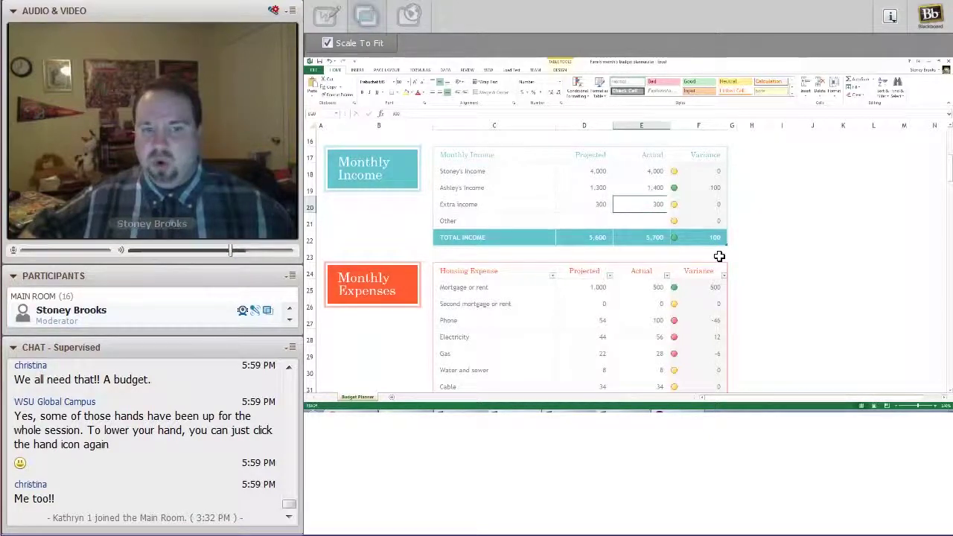
click(769, 242)
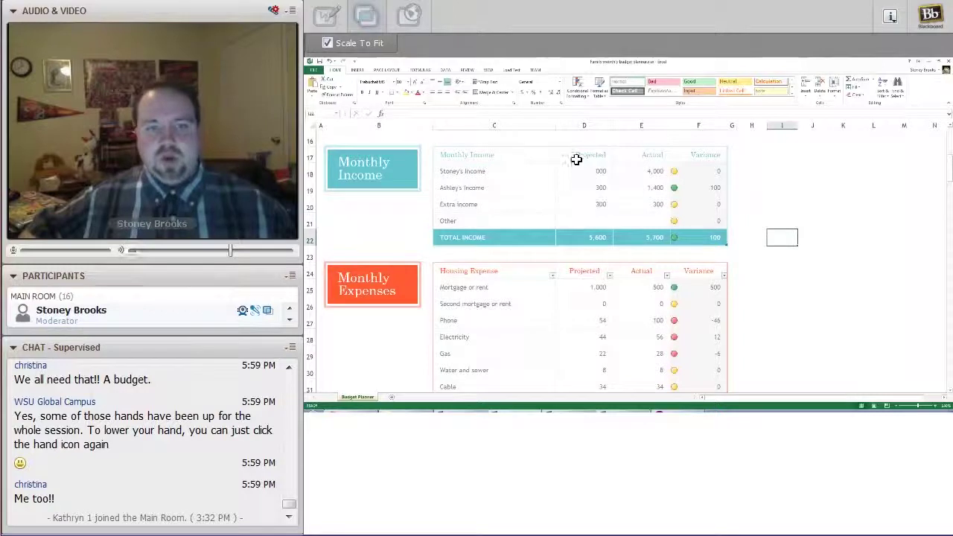
click(576, 191)
click(580, 207)
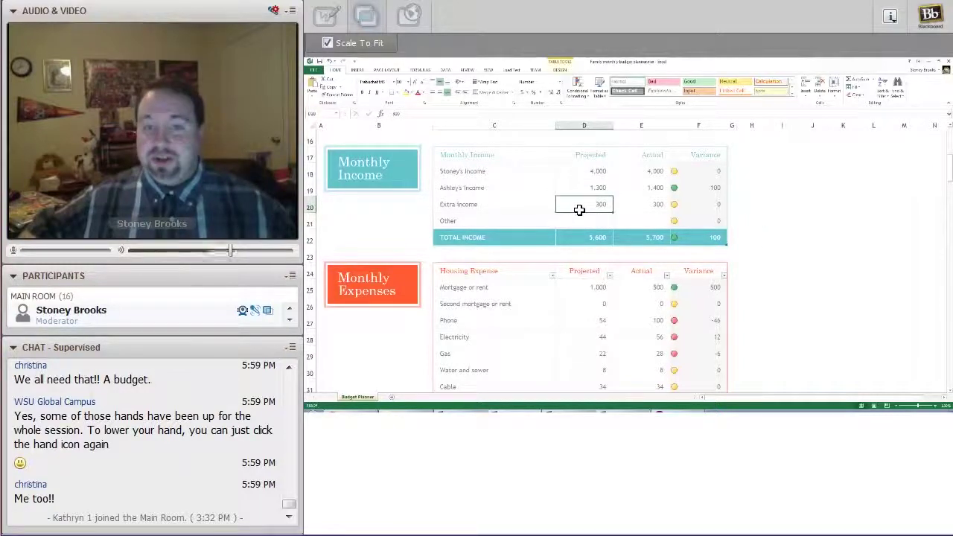
Select the projected amounts in the Housing Expense table from Mortgage or rent through Other
click(948, 392)
click(949, 394)
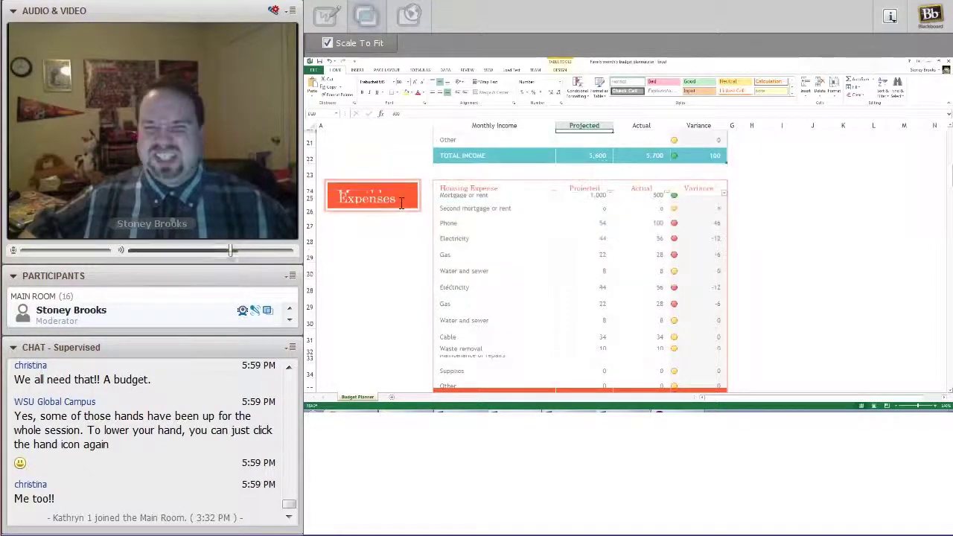
click(552, 178)
click(554, 178)
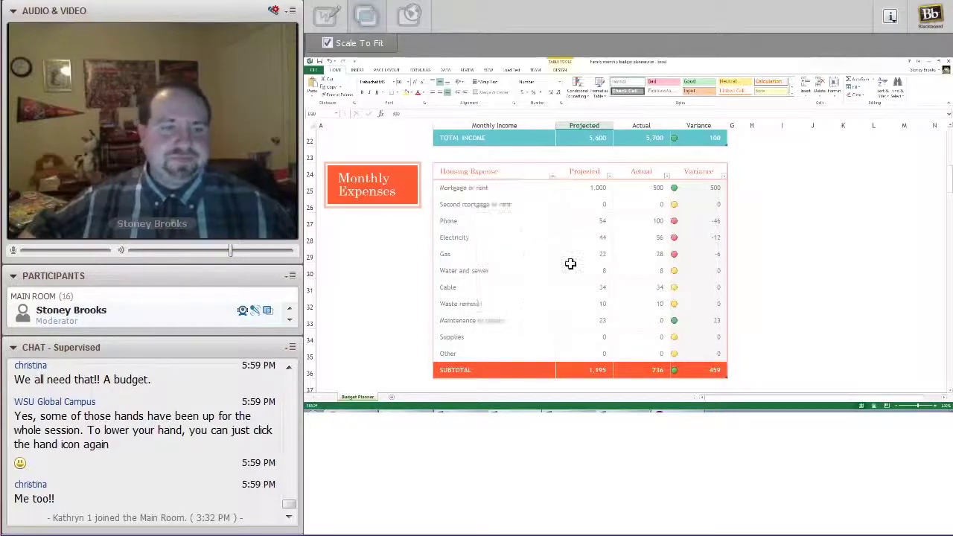
click(578, 188)
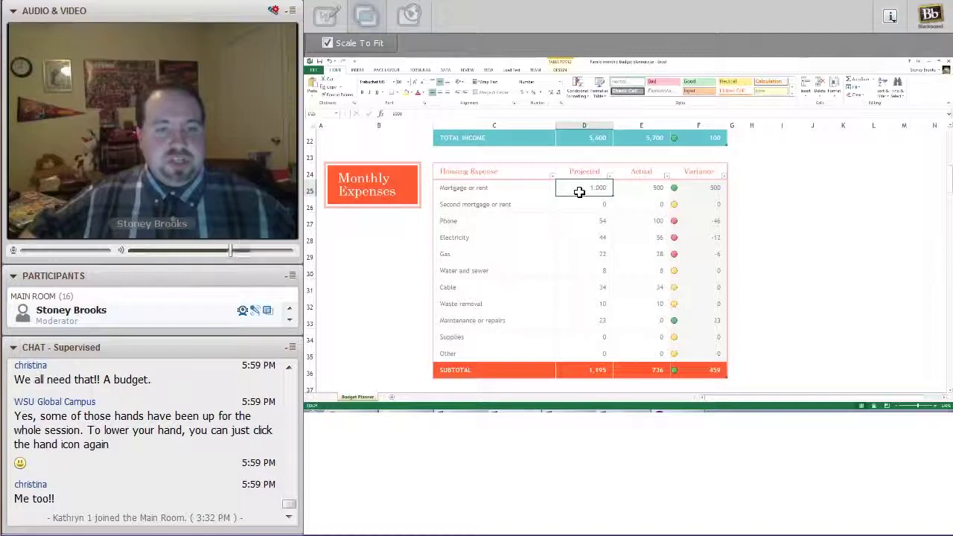
shift+click(579, 354)
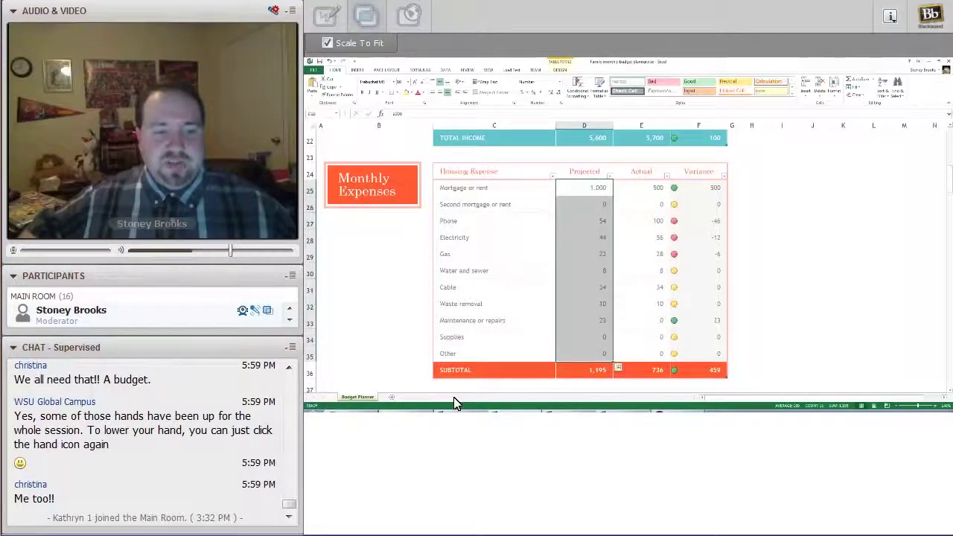
Set both the projected and the actual Cable expense to 50 in the Housing Expense table
click(576, 293)
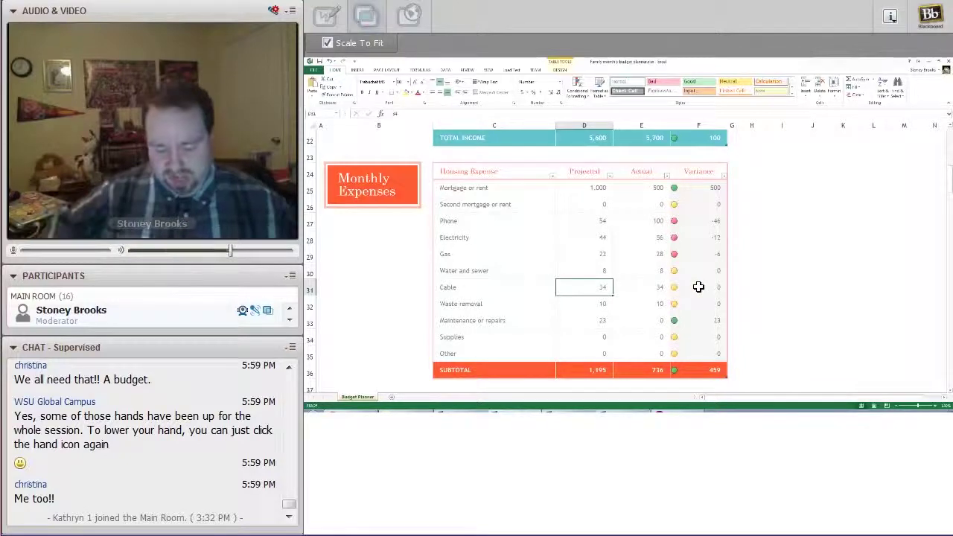
text(50)
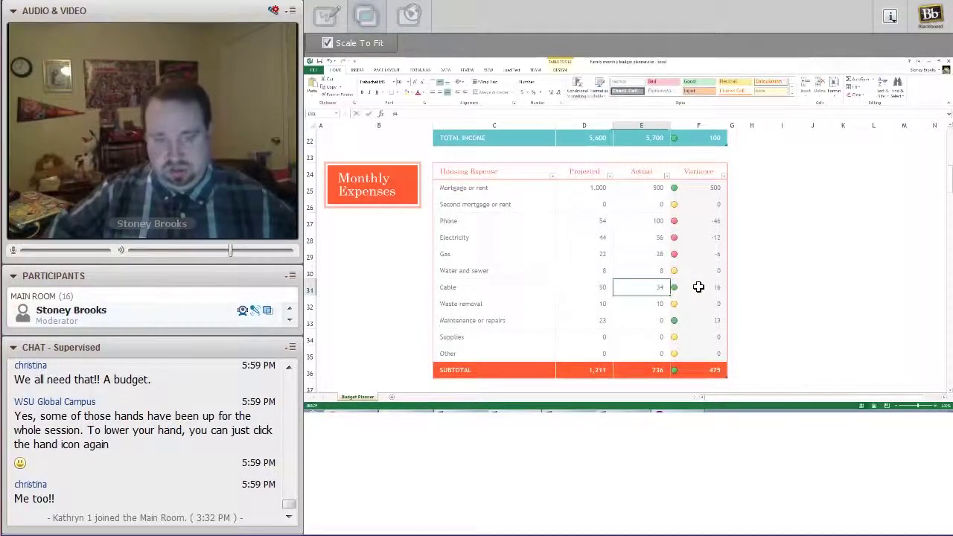
key(Tab)
text(50)
key(Return)
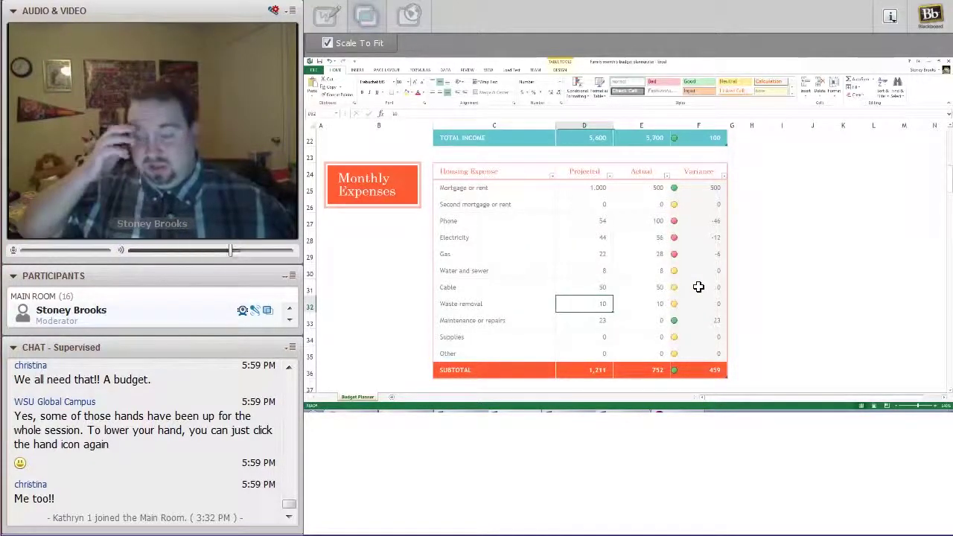
Set the projected Maintenance or repairs expense to 25 and the projected Electricity expense to 75
click(603, 323)
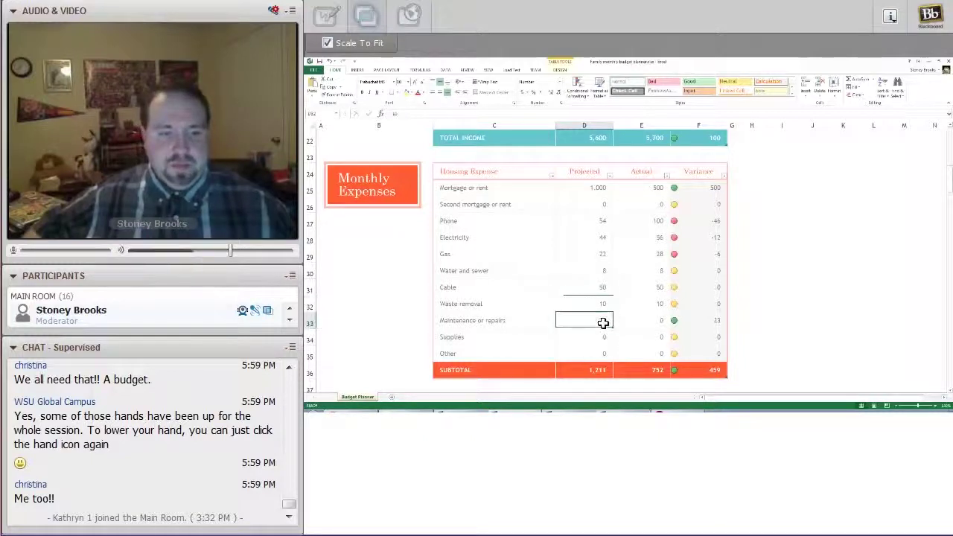
text(25)
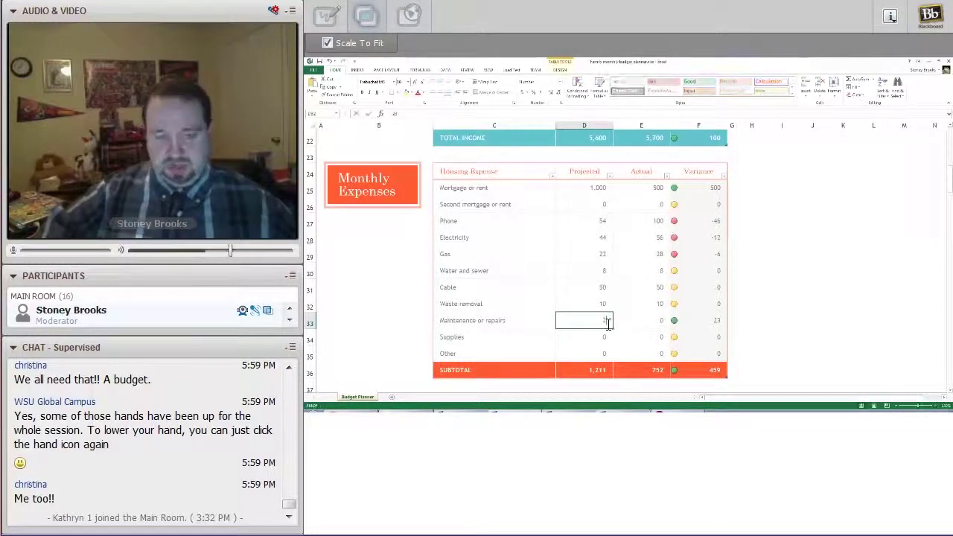
key(Return)
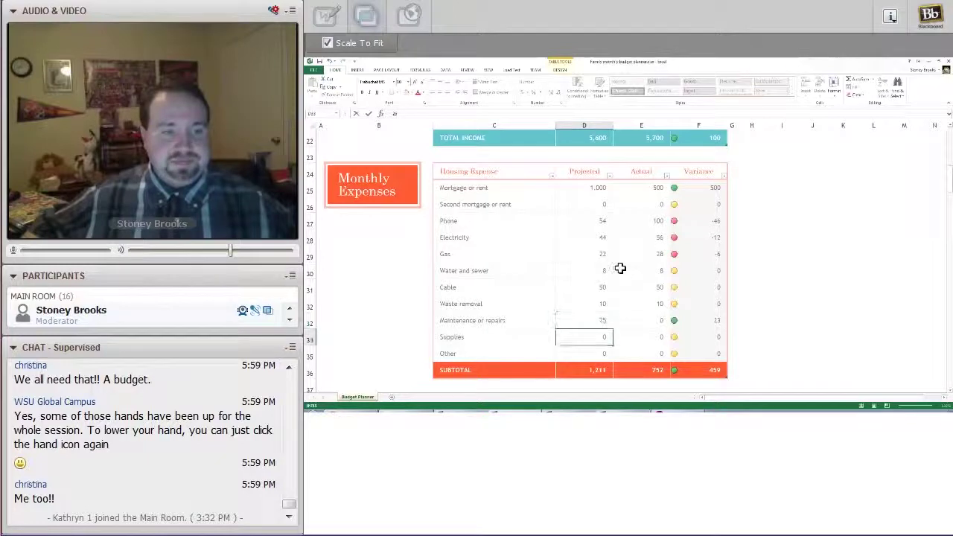
click(575, 255)
key(Up)
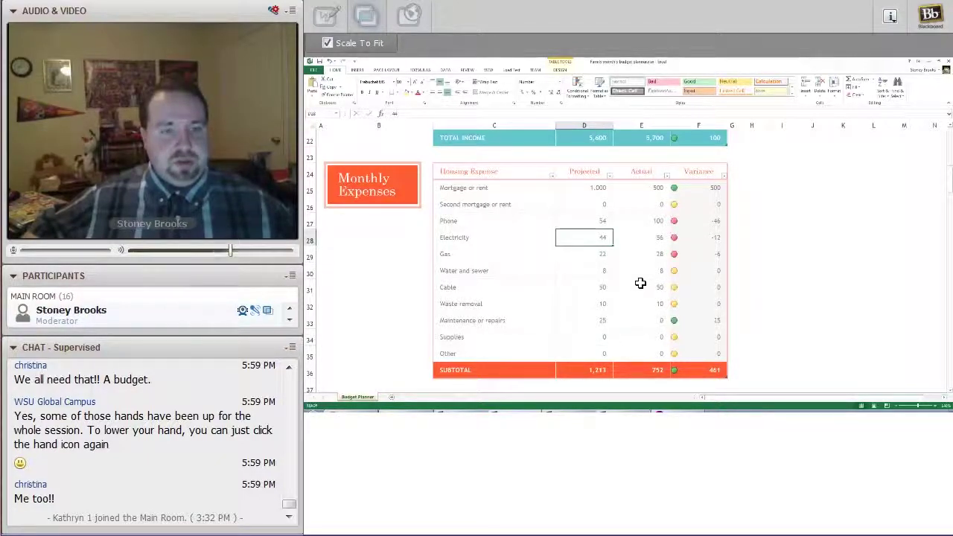
text(75)
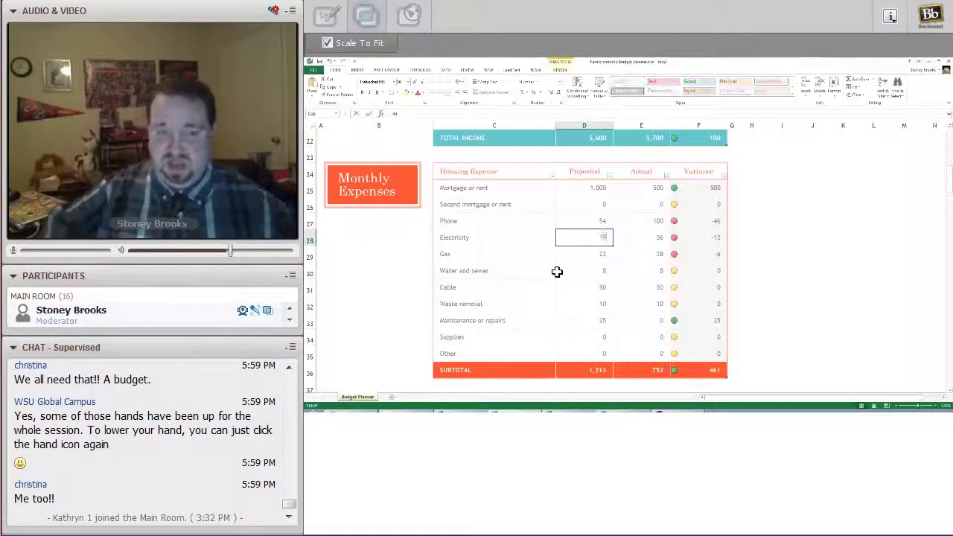
key(Return)
click(588, 240)
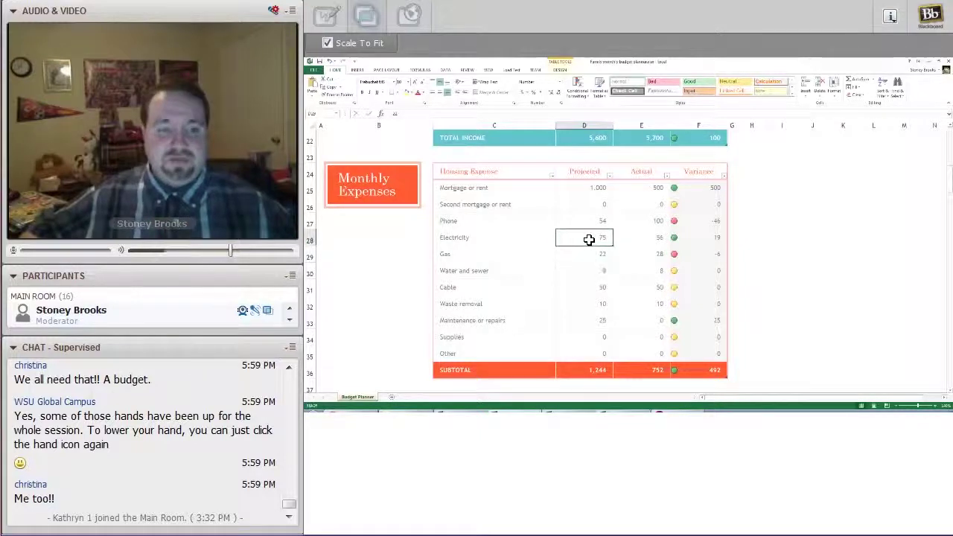
Set the actual Mortgage or rent expense to 1000 and the actual Phone expense to 60
click(603, 202)
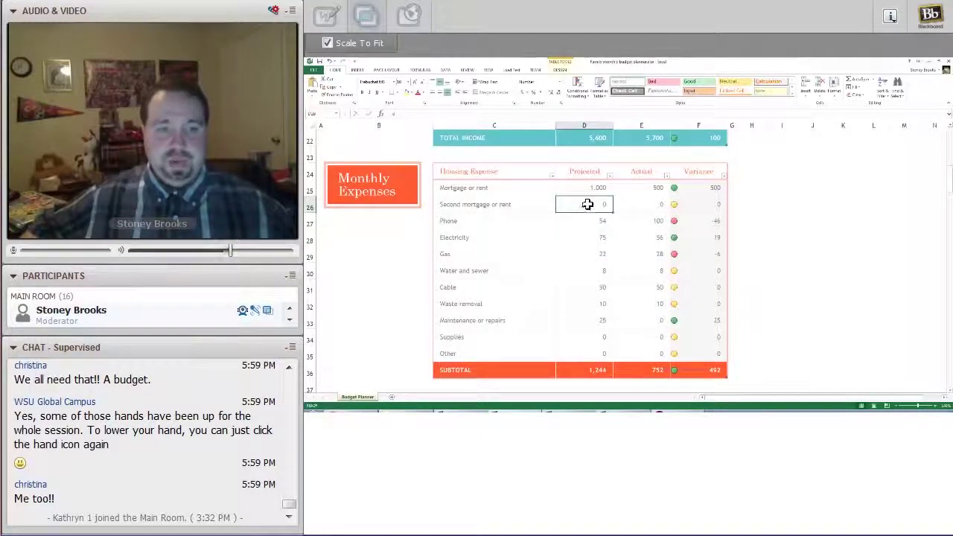
click(589, 226)
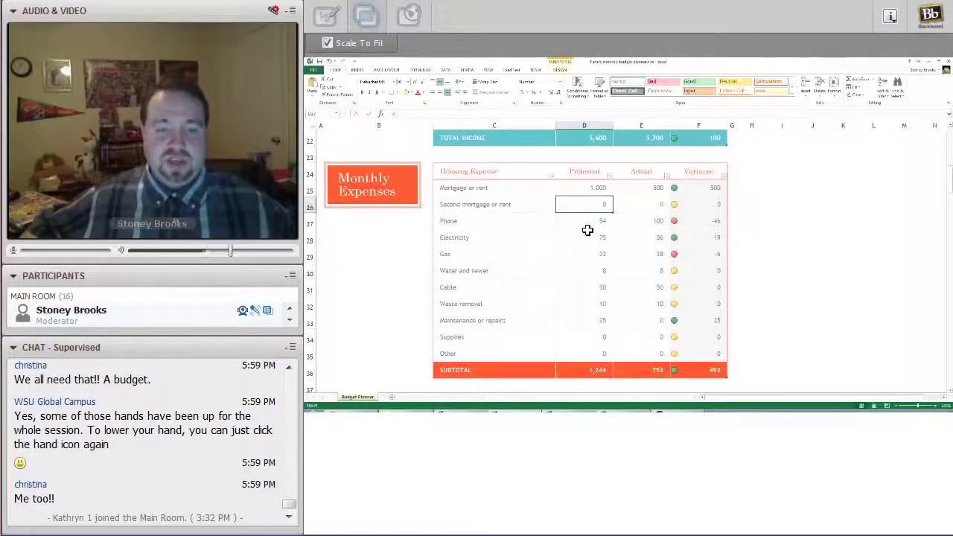
click(642, 190)
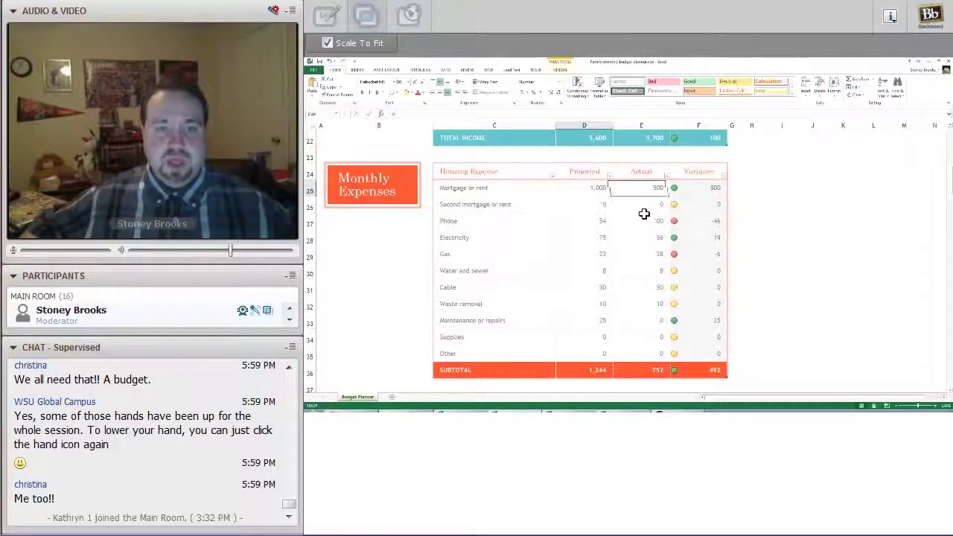
text(1000)
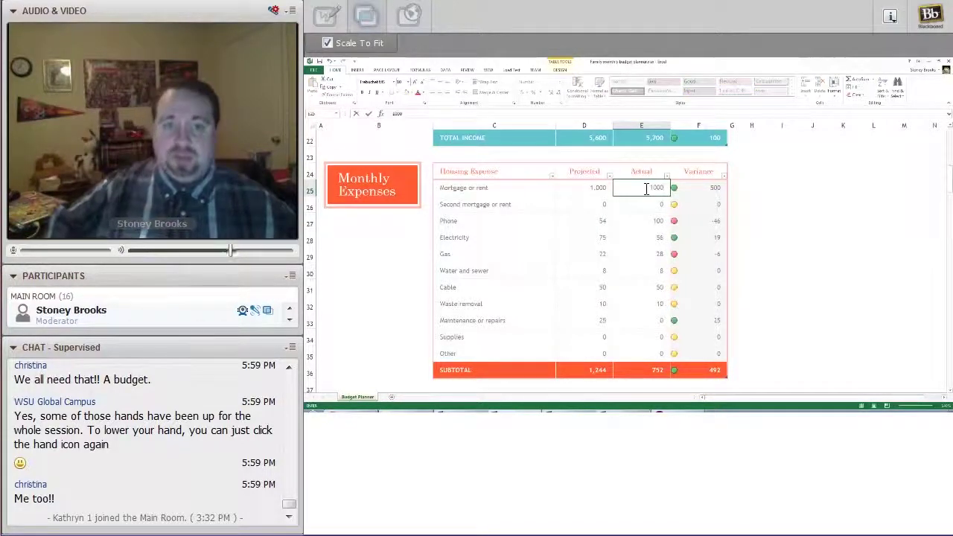
key(Return)
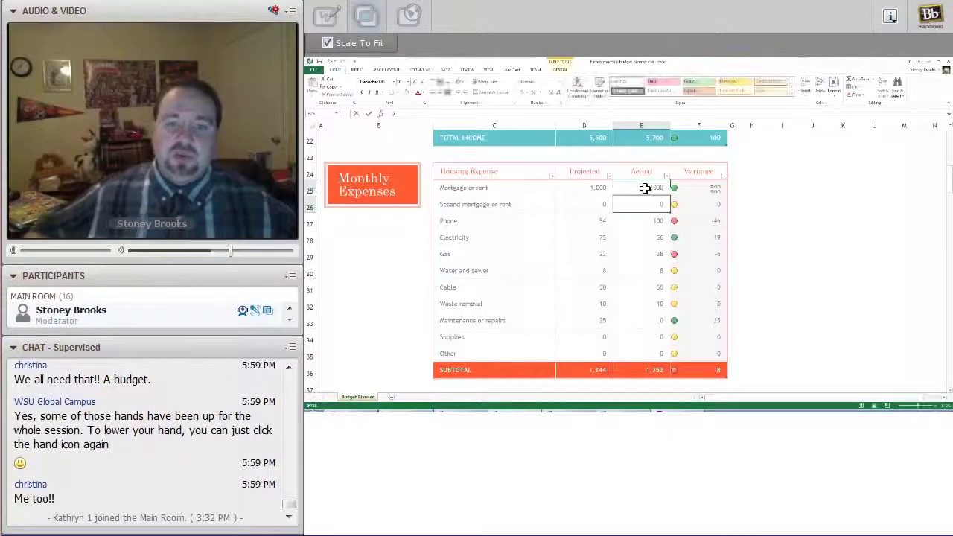
click(653, 220)
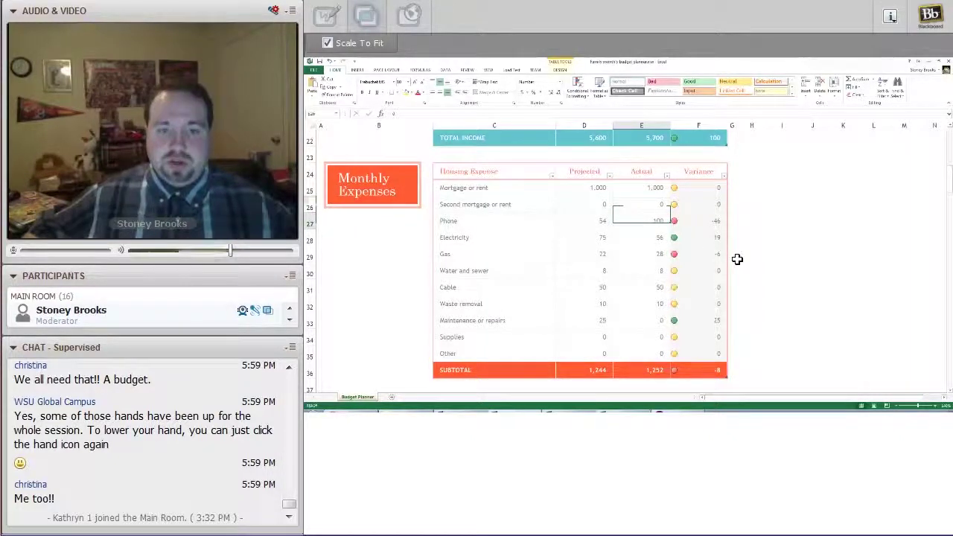
text(6)
text(0)
key(Return)
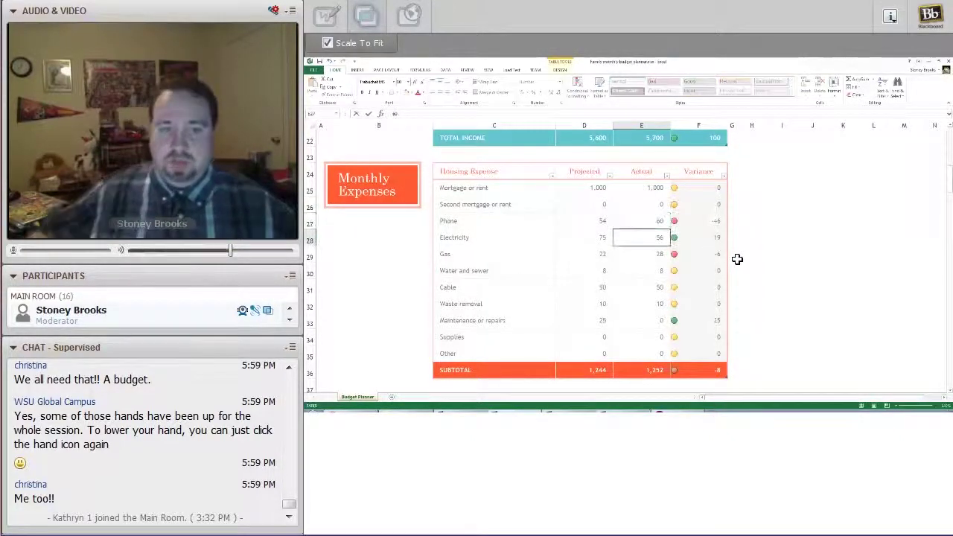
Set the actual Electricity expense to 60 and check that row's variance against its actual amount
click(600, 237)
click(638, 237)
text(60)
key(Return)
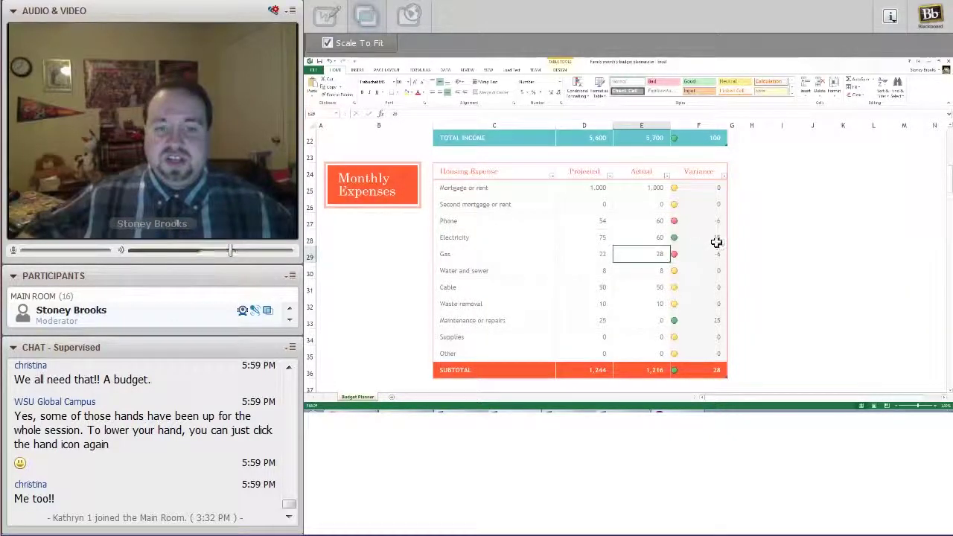
click(715, 239)
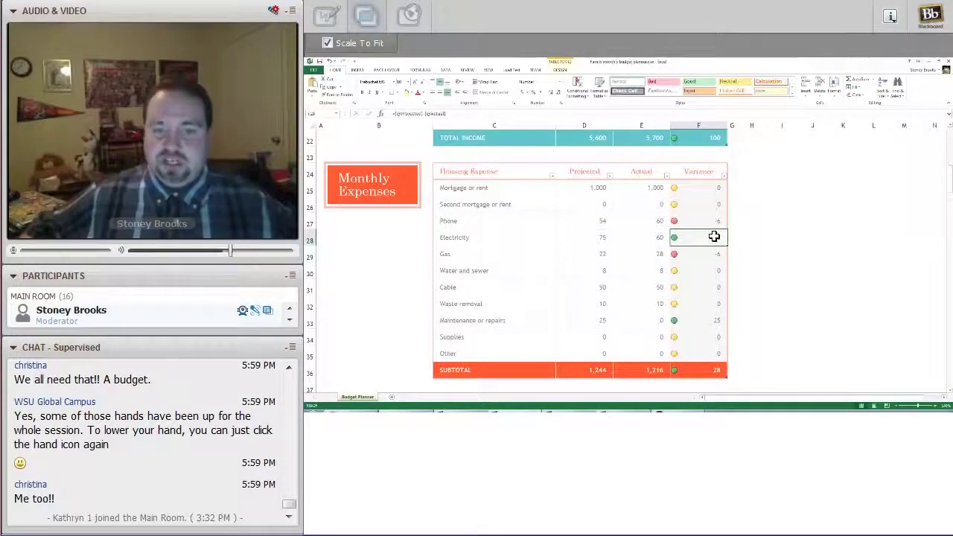
click(655, 242)
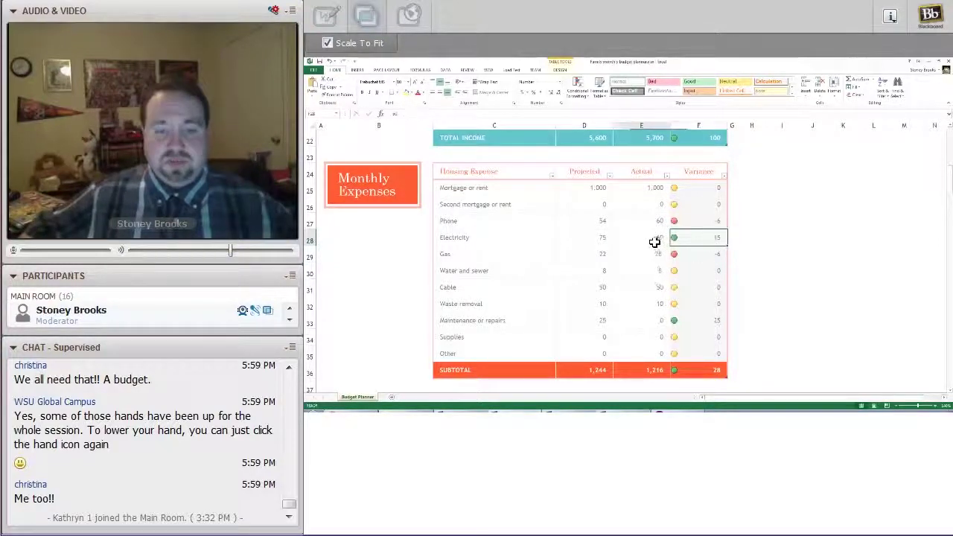
click(700, 243)
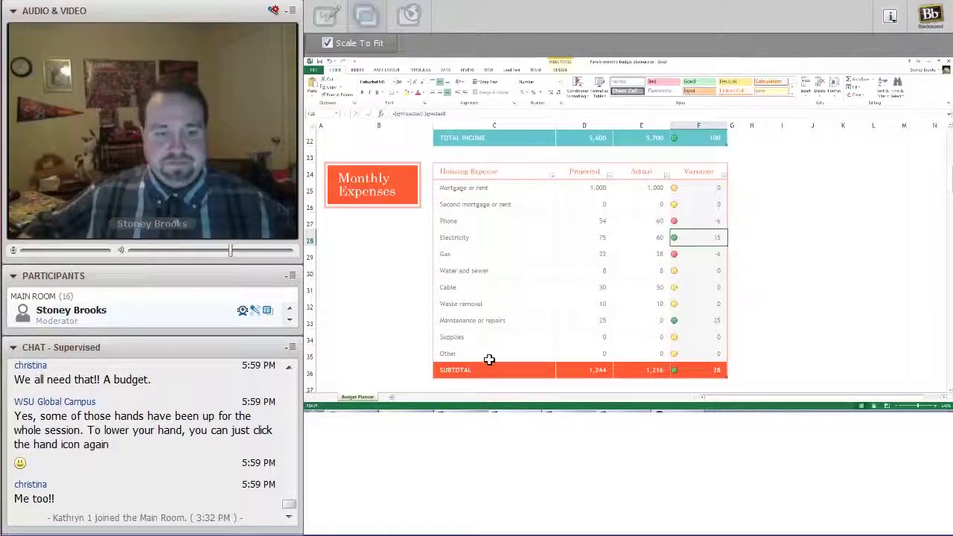
Set both the projected and the actual Vehicle 1 payment to 300 in the Transportation table
scroll(618, 279, down, 5)
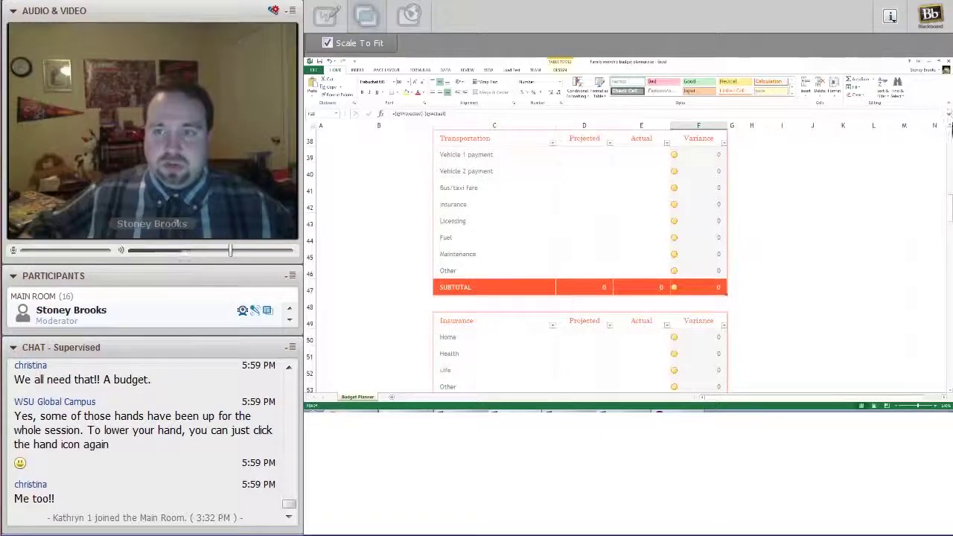
scroll(550, 259, up, 2)
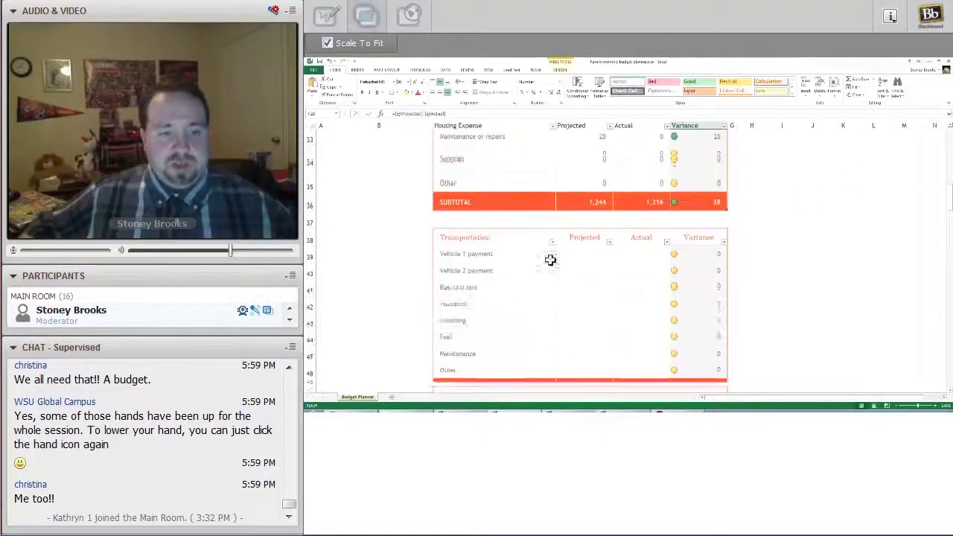
click(950, 392)
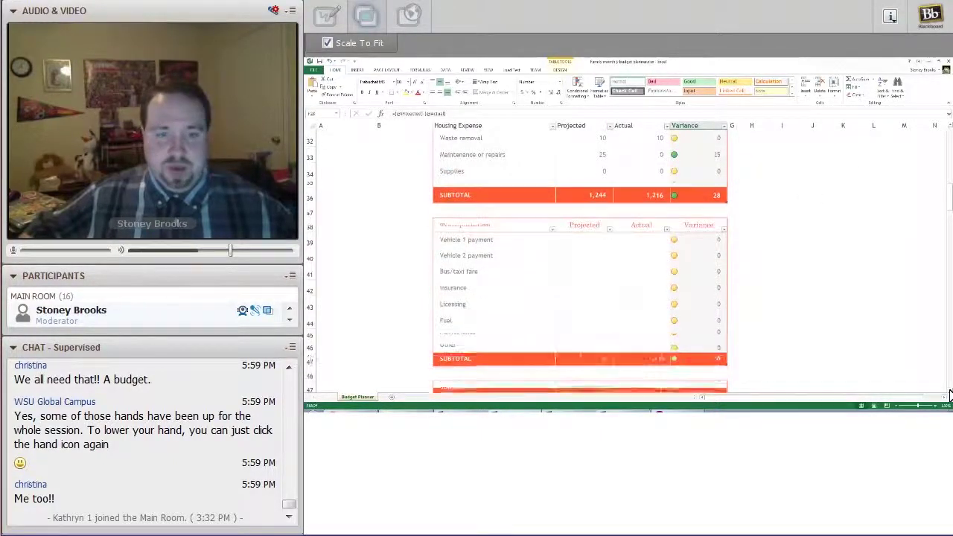
scroll(949, 395, down, 1)
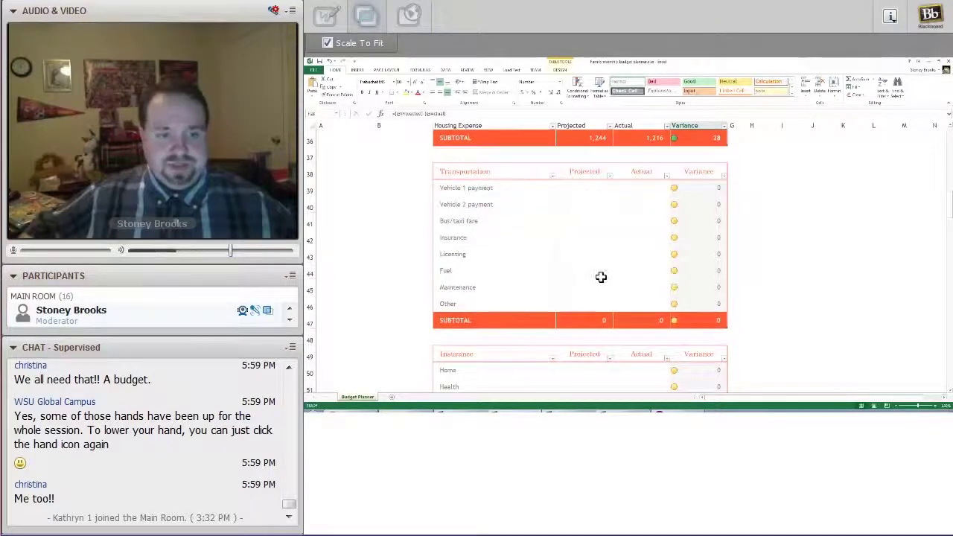
click(478, 183)
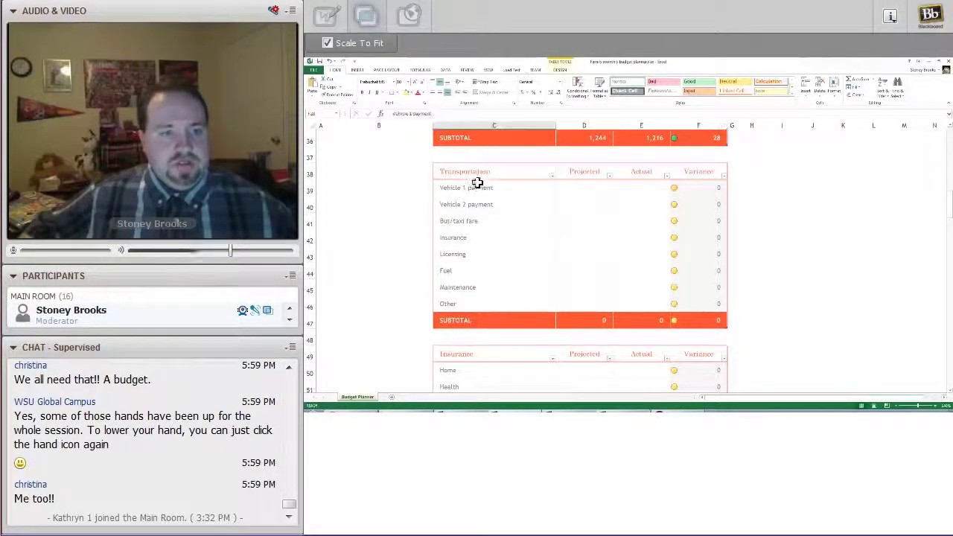
click(489, 204)
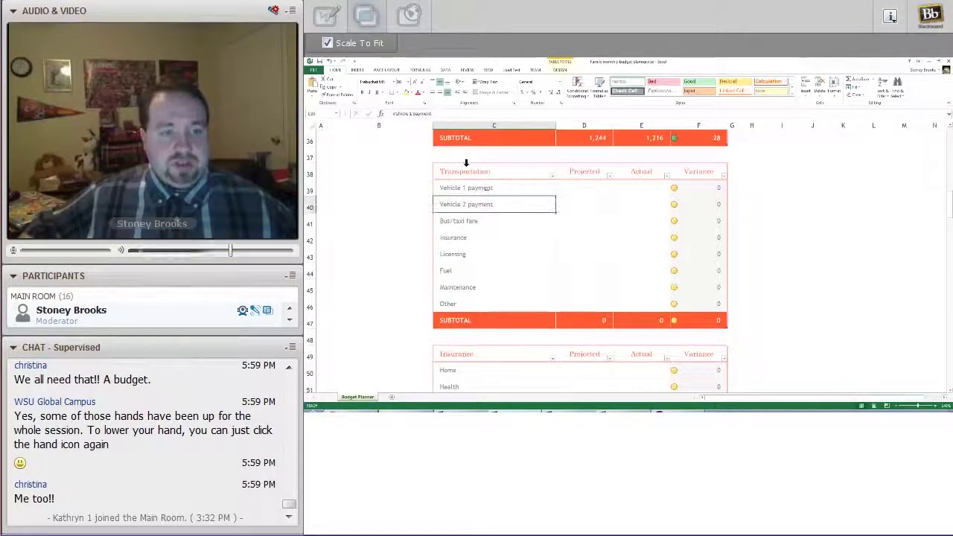
click(581, 192)
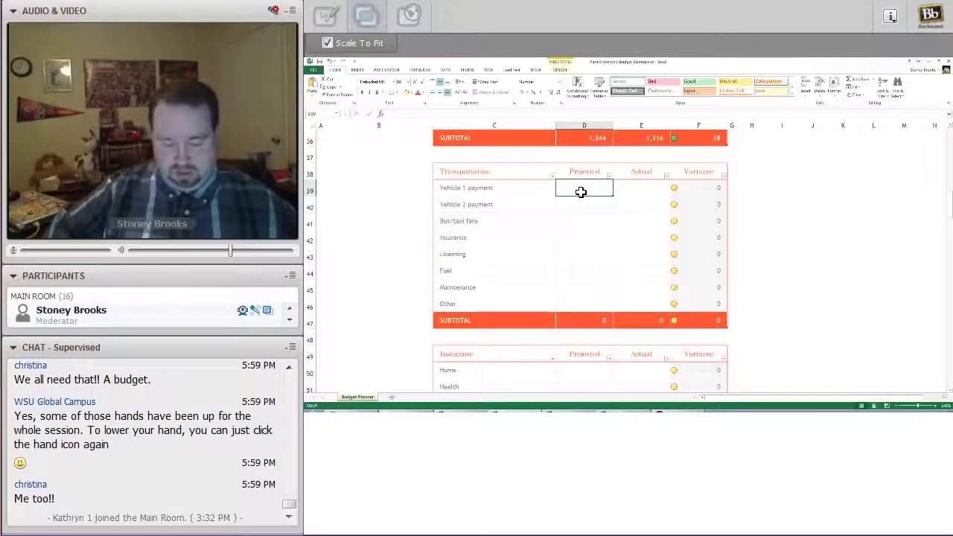
text(300)
key(Tab)
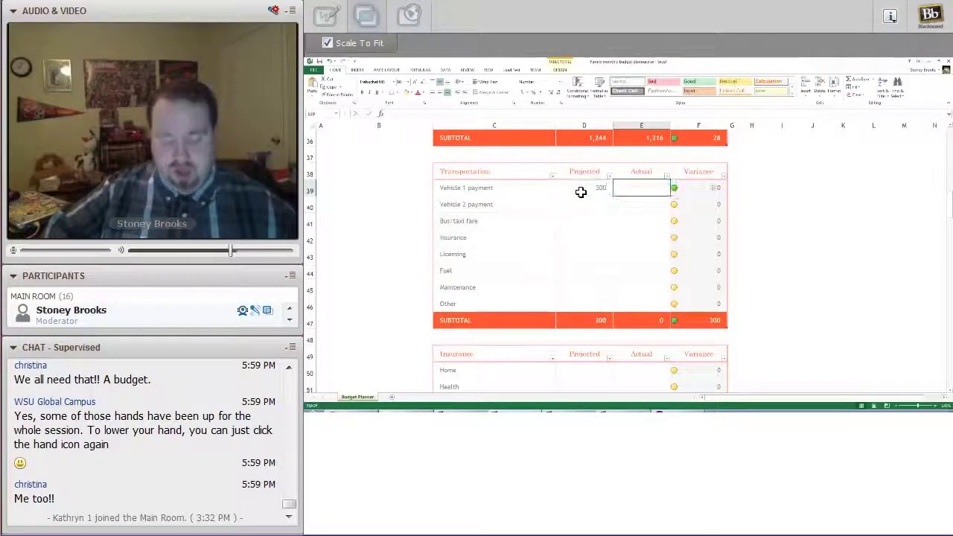
text(300)
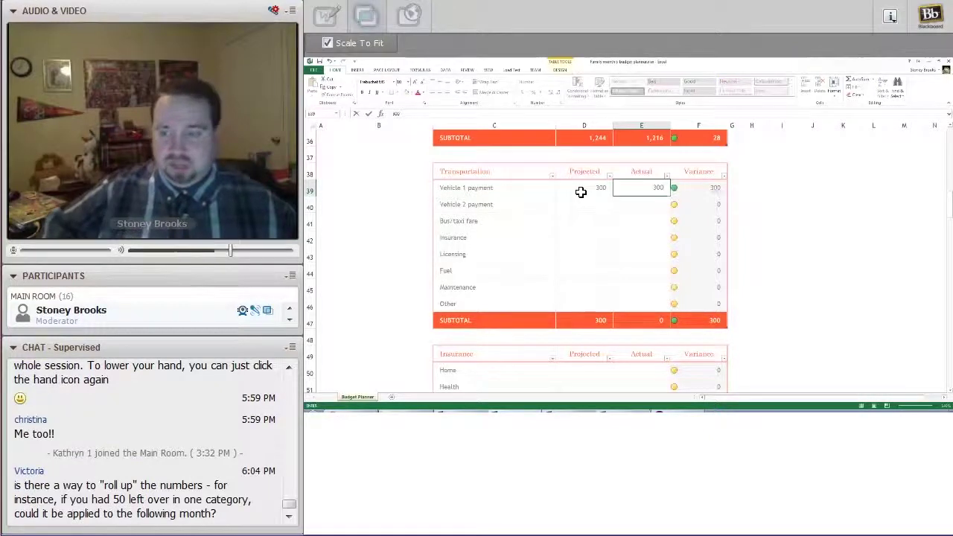
key(Return)
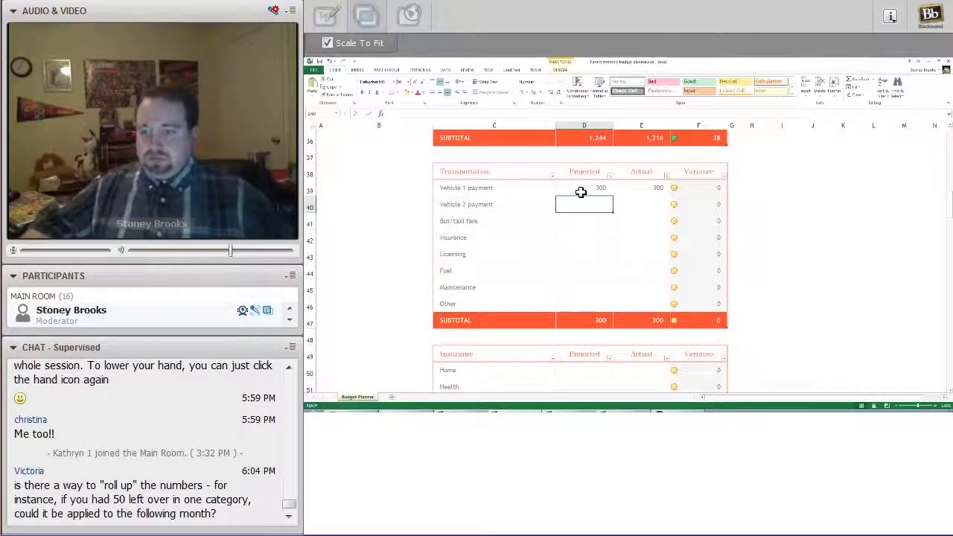
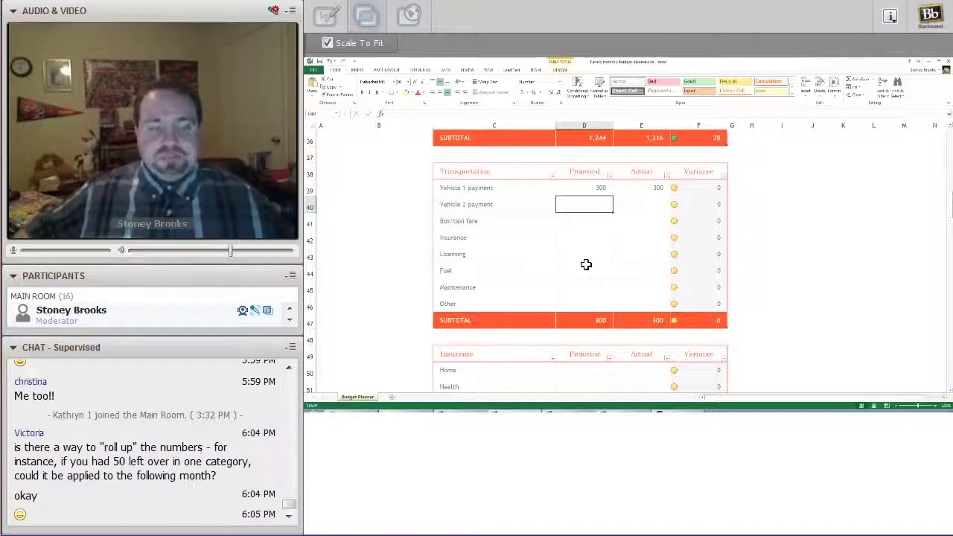
Look through the remaining expense tables, from Insurance, Food, Children and Pets down to Loans, Taxes and the last table, Stuff
click(584, 271)
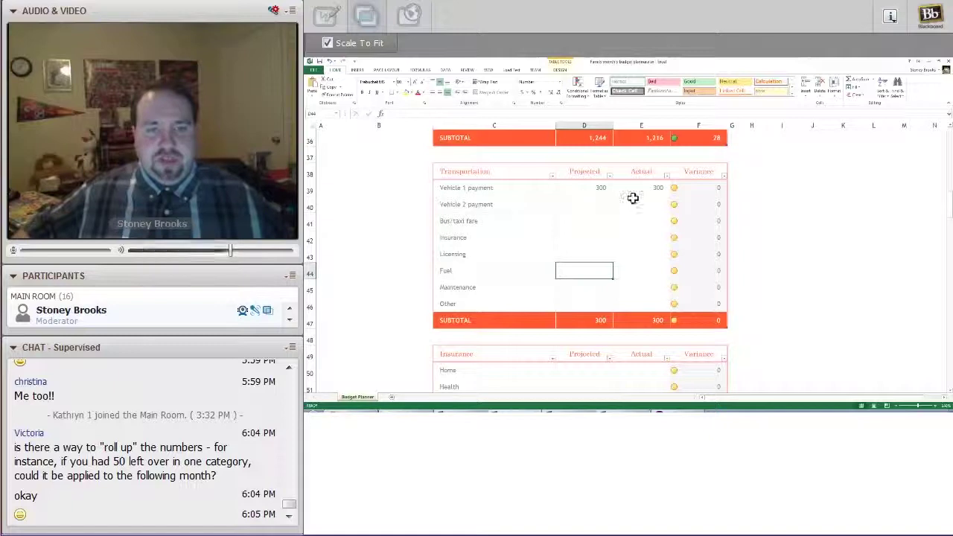
scroll(601, 258, down, 5)
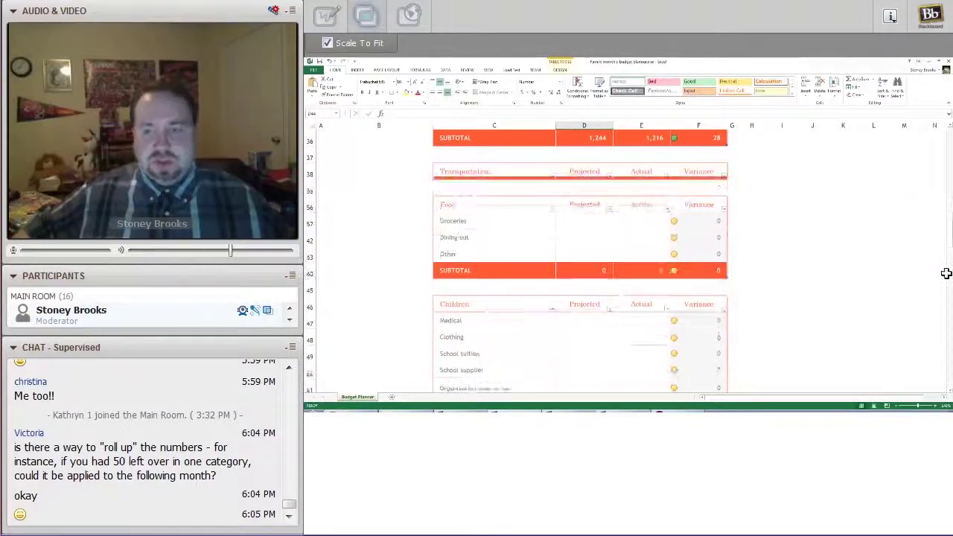
click(950, 126)
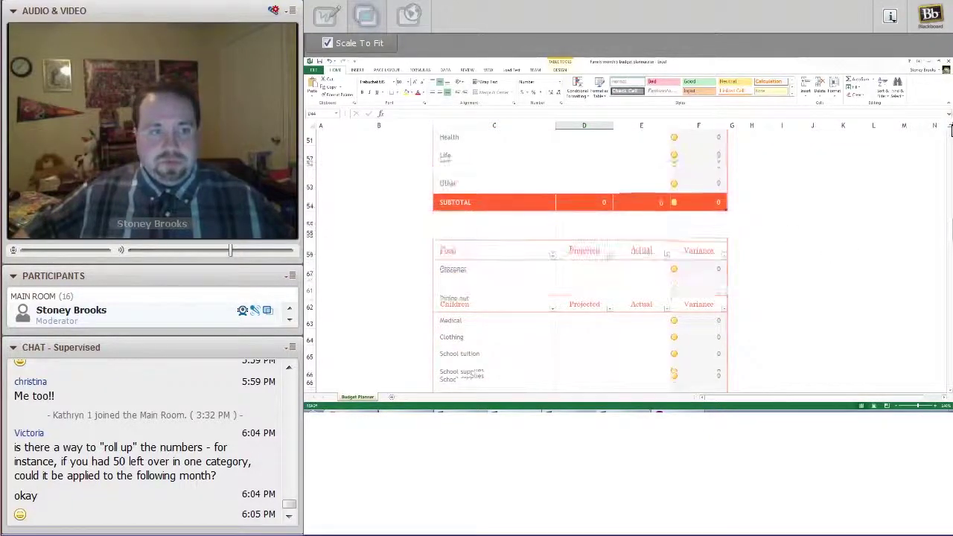
click(513, 192)
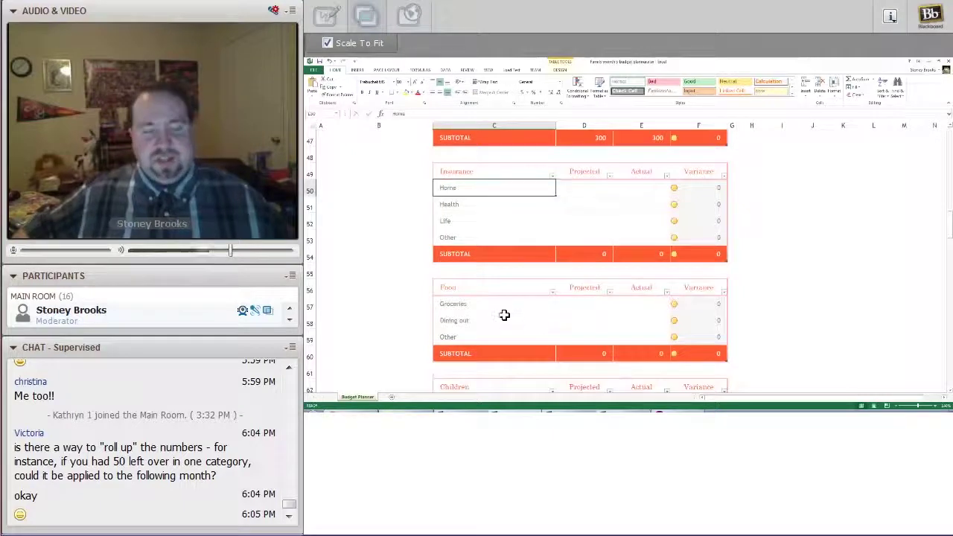
click(505, 315)
click(950, 393)
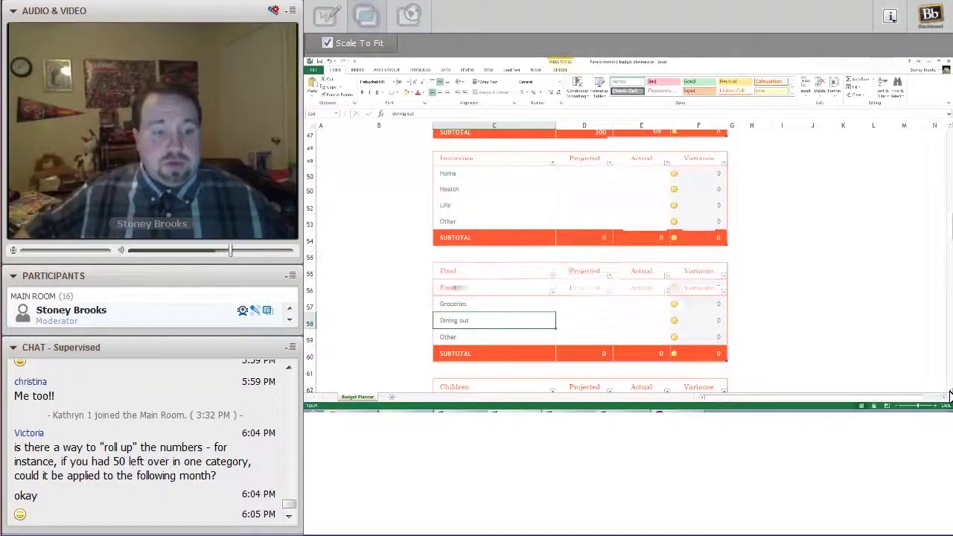
click(566, 205)
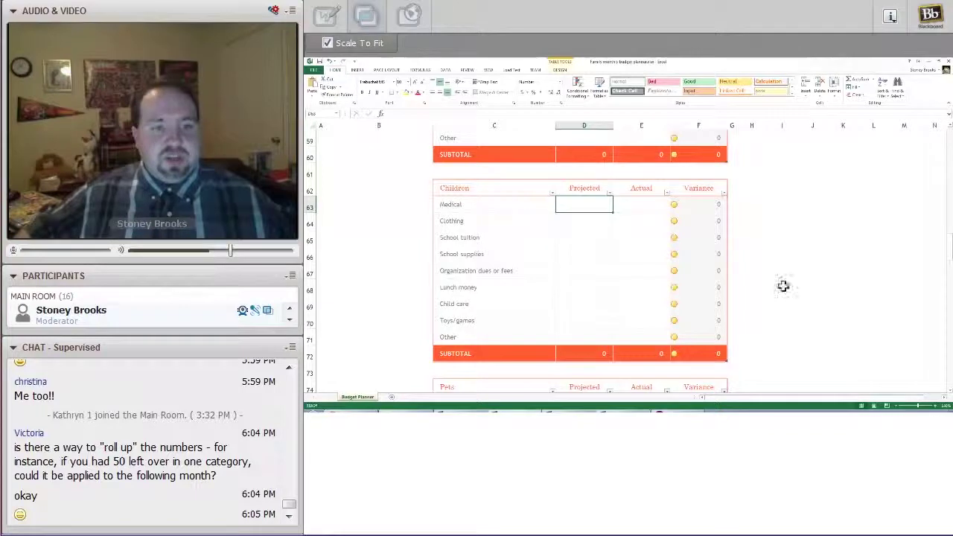
scroll(949, 397, down, 2)
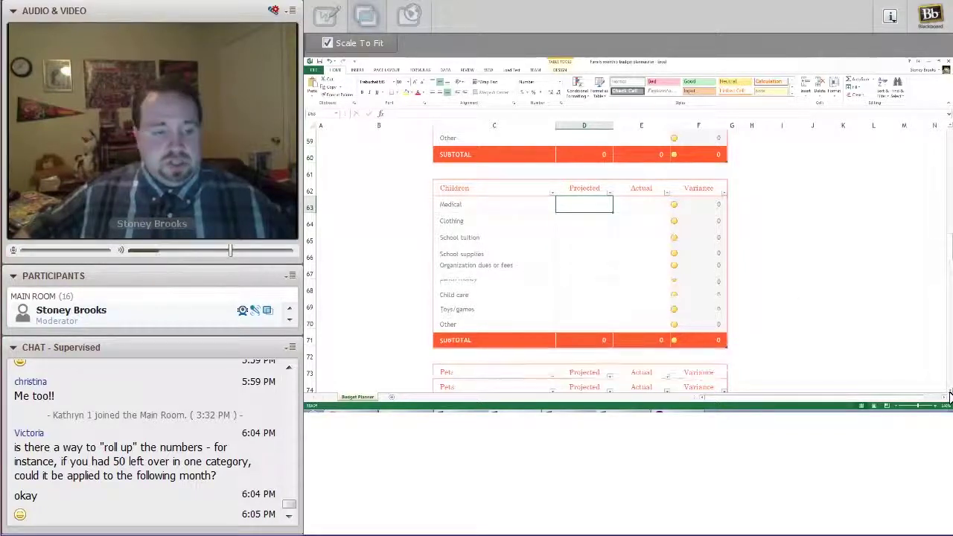
scroll(950, 397, down, 4)
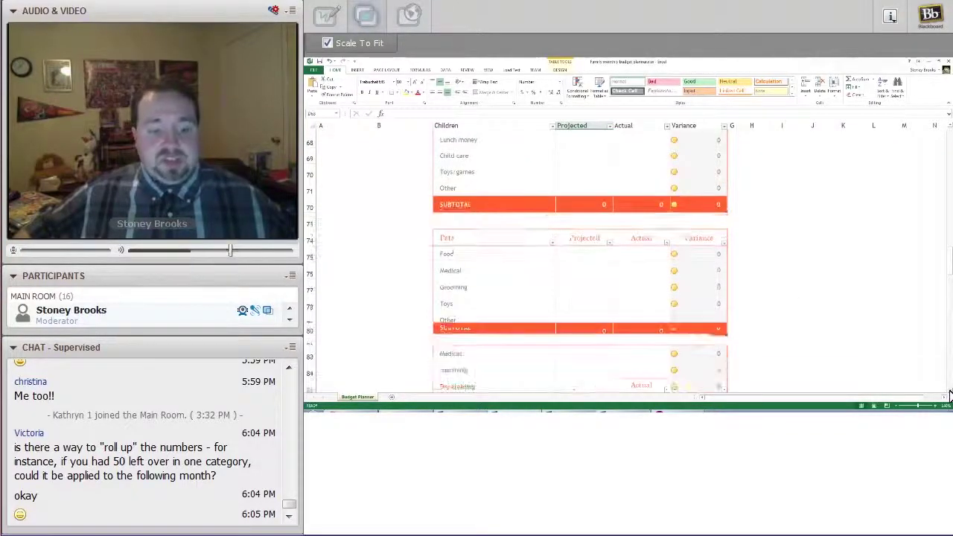
scroll(950, 397, down, 5)
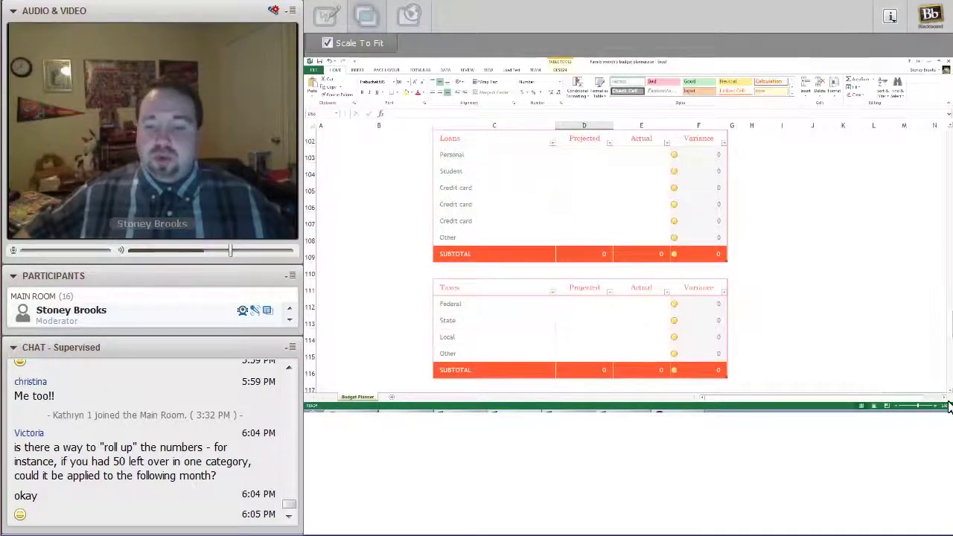
scroll(950, 397, down, 2)
scroll(950, 394, down, 5)
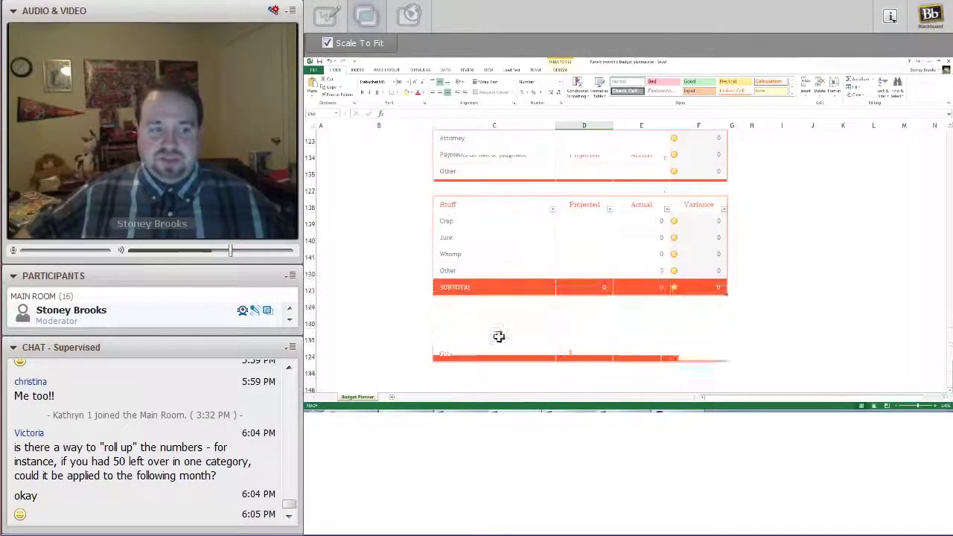
scroll(815, 234, up, 5)
scroll(819, 248, up, 3)
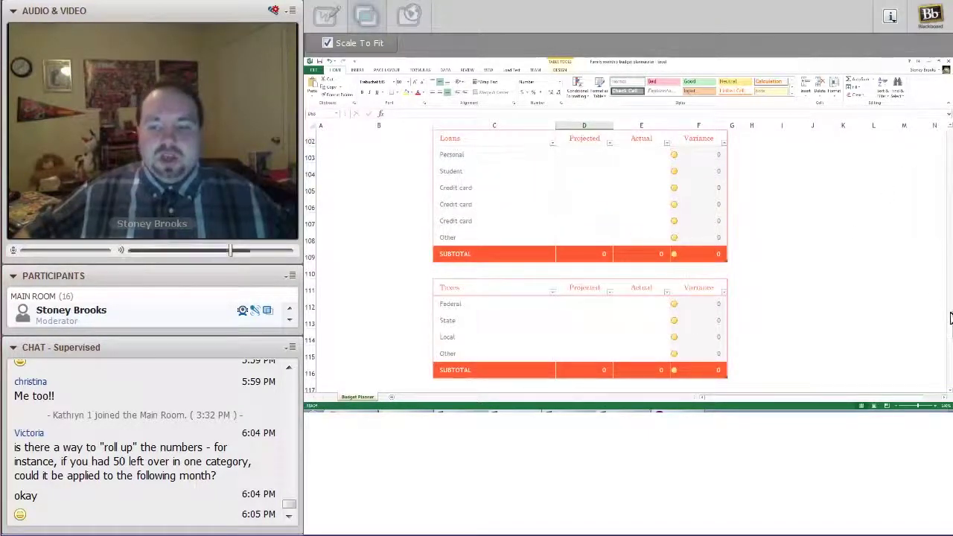
Set the projected Live theater expense to 25 and its actual amount to 50 in the Entertainment table
drag(952, 311, 952, 299)
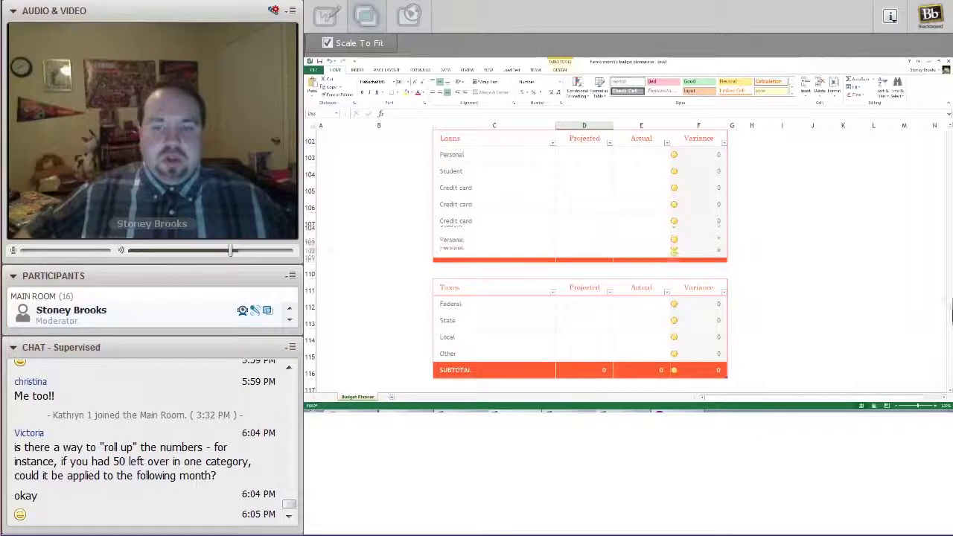
click(951, 126)
click(951, 127)
click(951, 127)
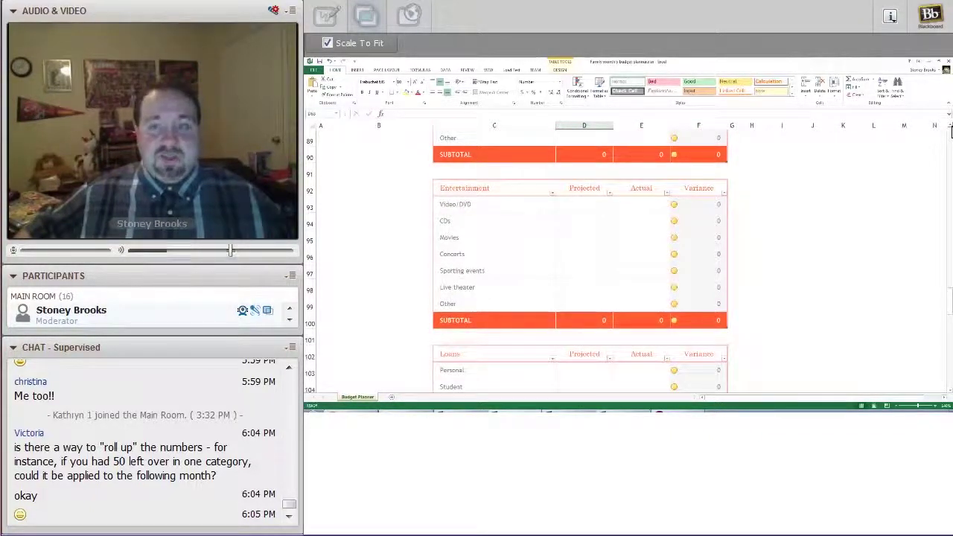
click(570, 271)
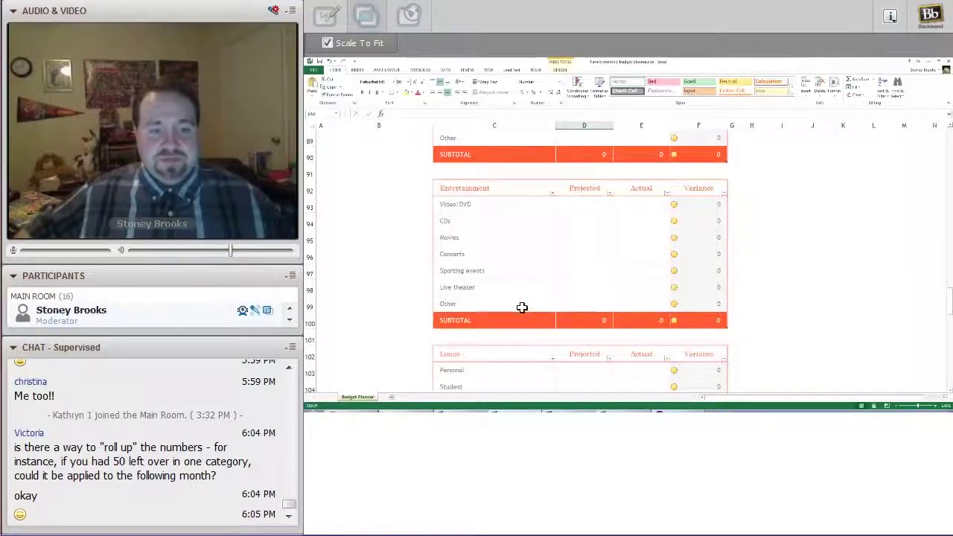
click(481, 273)
click(588, 270)
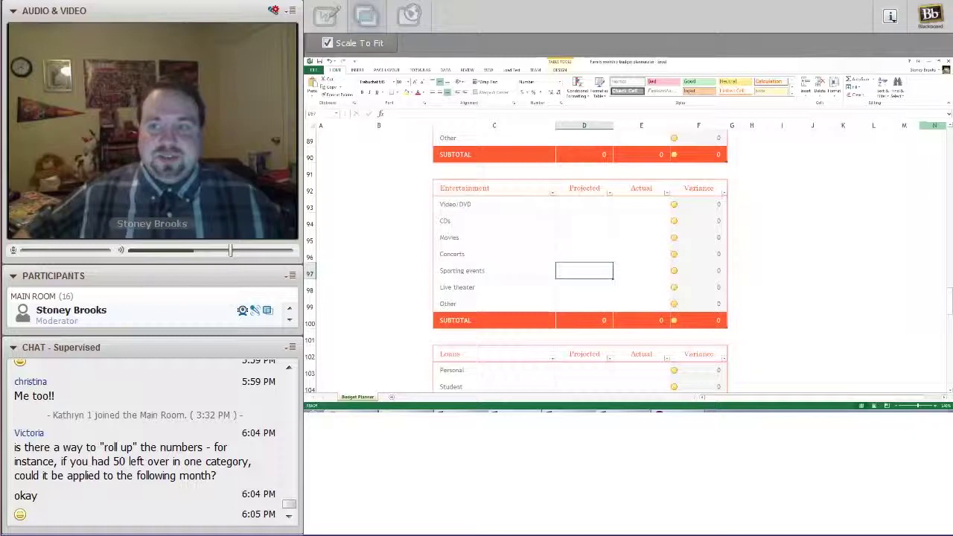
click(950, 128)
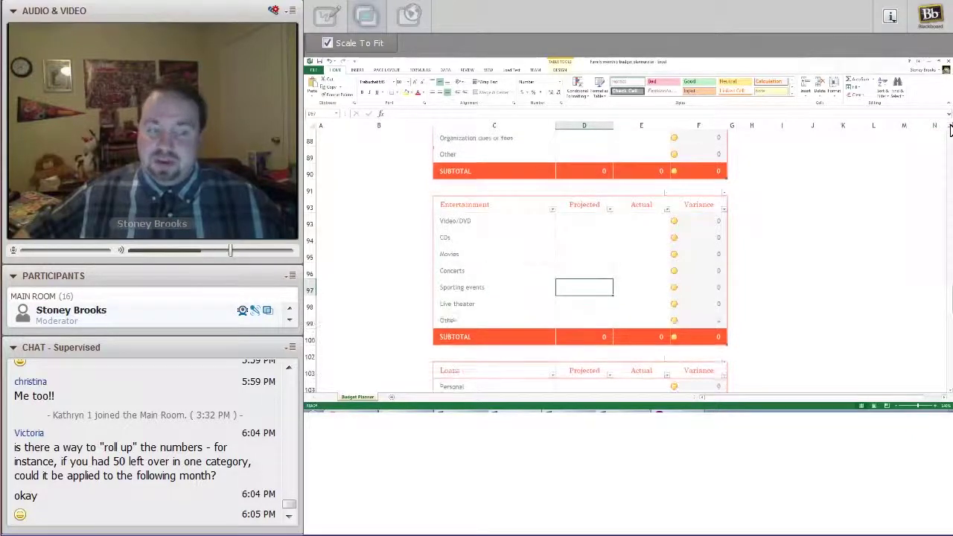
click(594, 316)
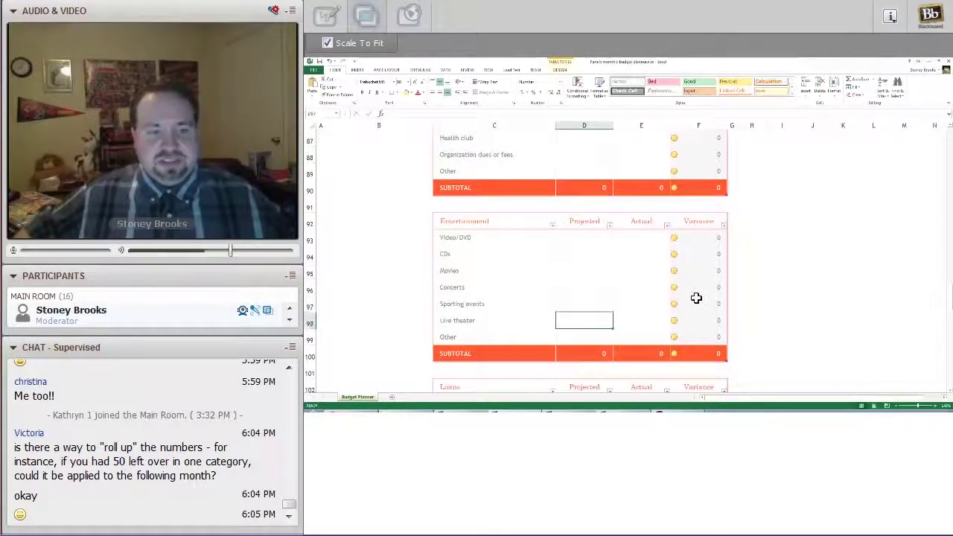
double_click(587, 318)
text(25)
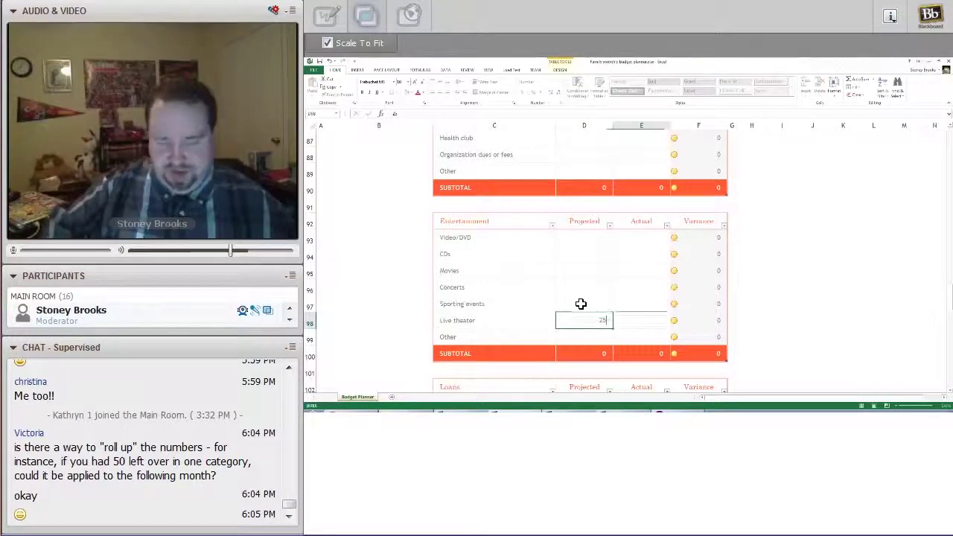
key(Tab)
key(Return)
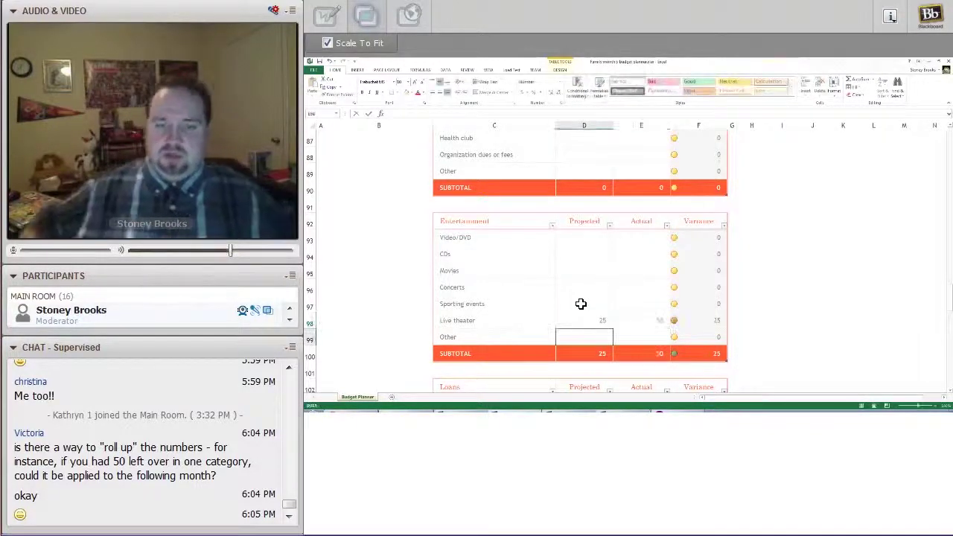
Check the Live theater row's variance against its projected and actual amounts
click(692, 321)
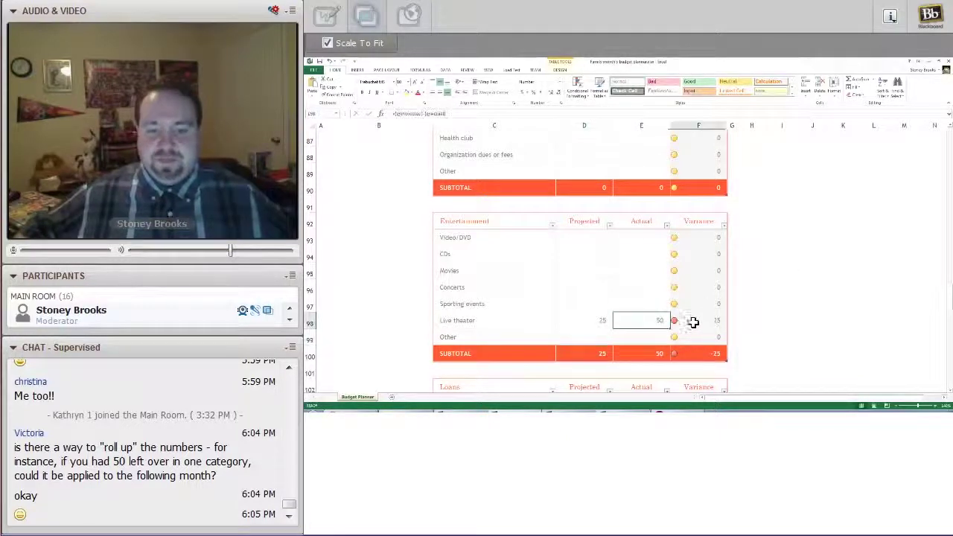
key(Left)
key(Left)
key(Right)
click(711, 317)
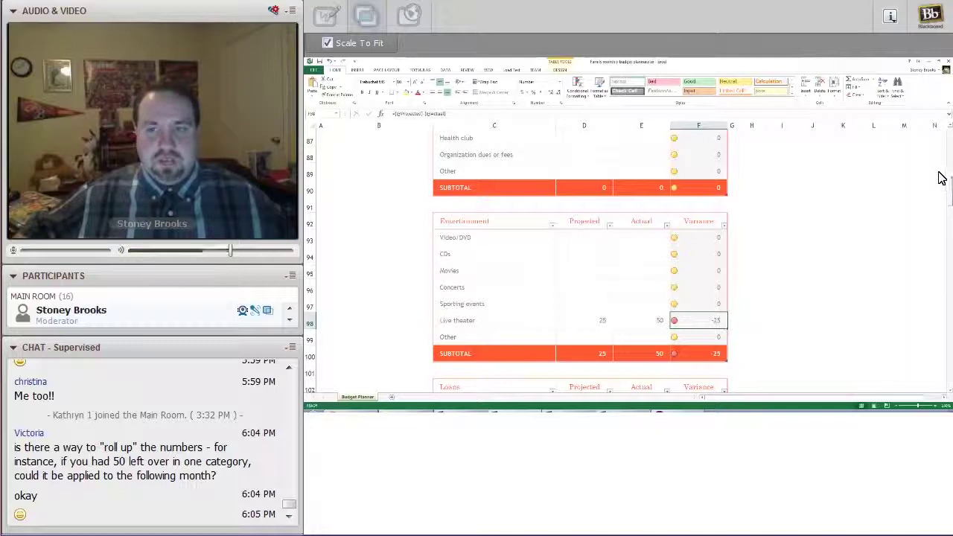
Review the Cash Flow summary at the start of the sheet, beginning with the projected Total Income
scroll(932, 134, up, 20)
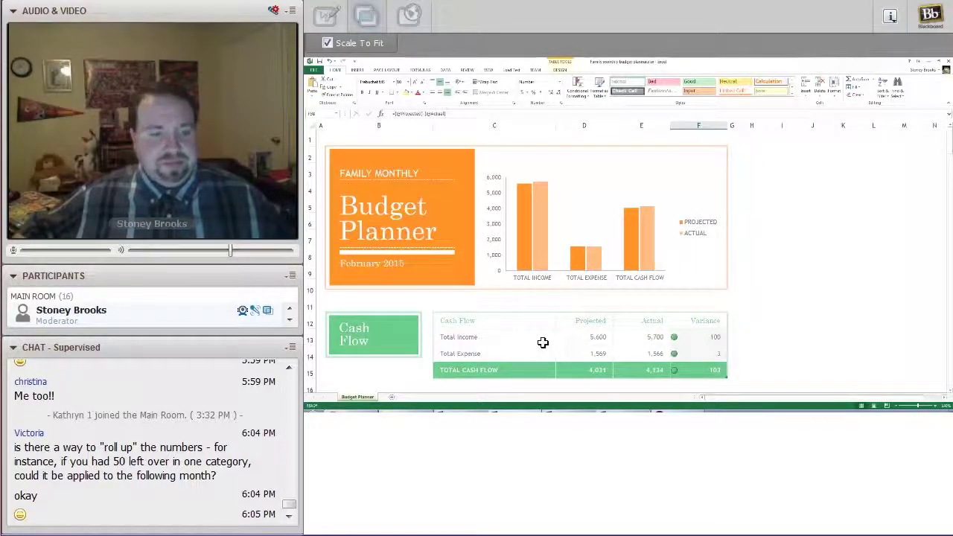
click(364, 338)
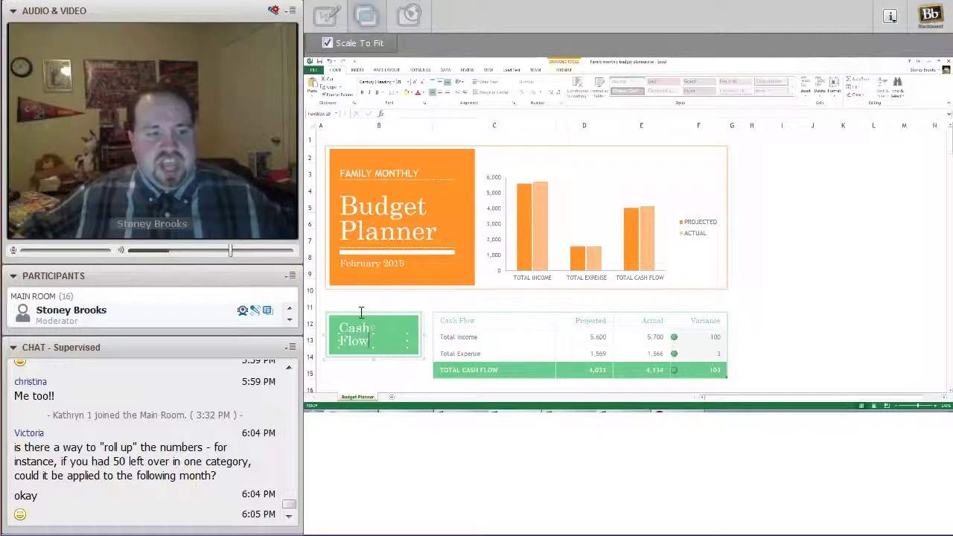
click(594, 337)
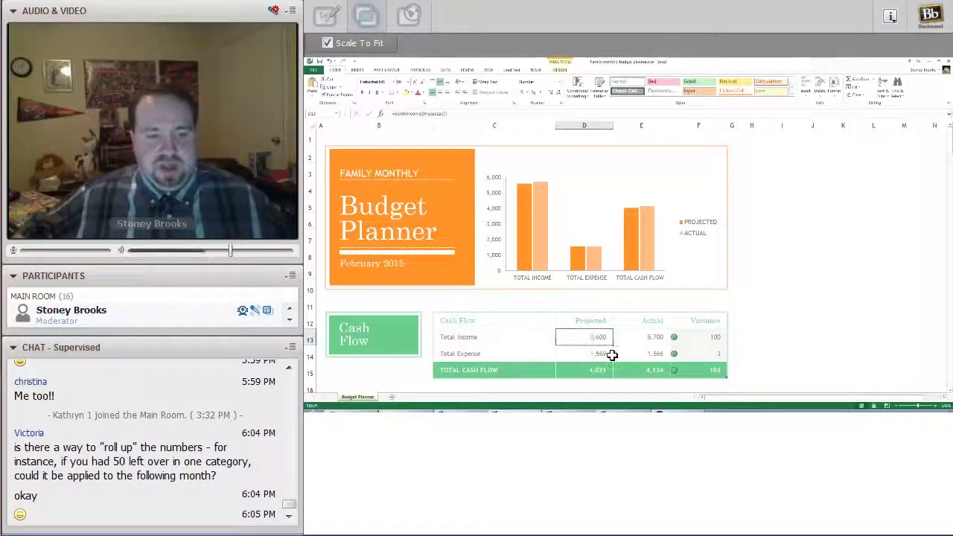
Compare the projected, actual and variance amounts for Total Income, Total Expense and Total Cash Flow in the Cash Flow table
click(632, 341)
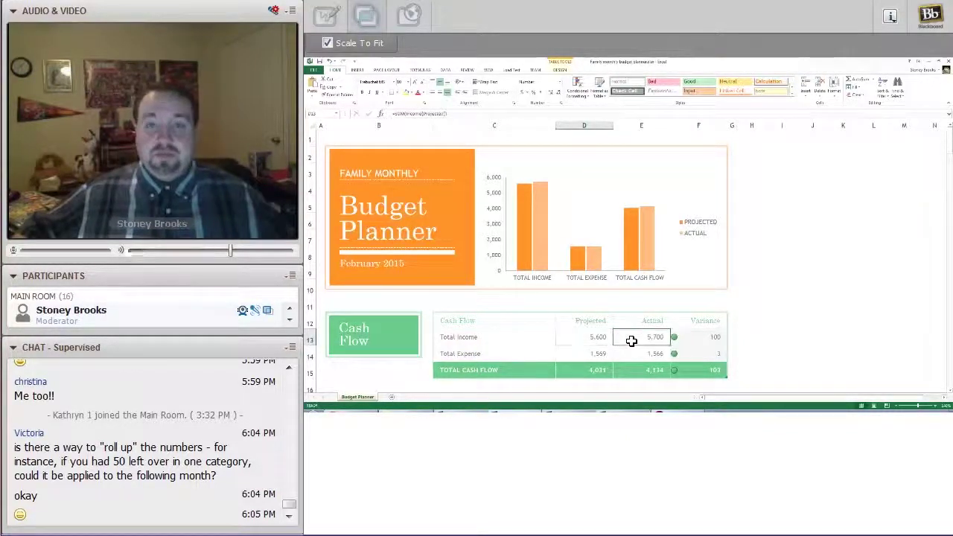
click(688, 337)
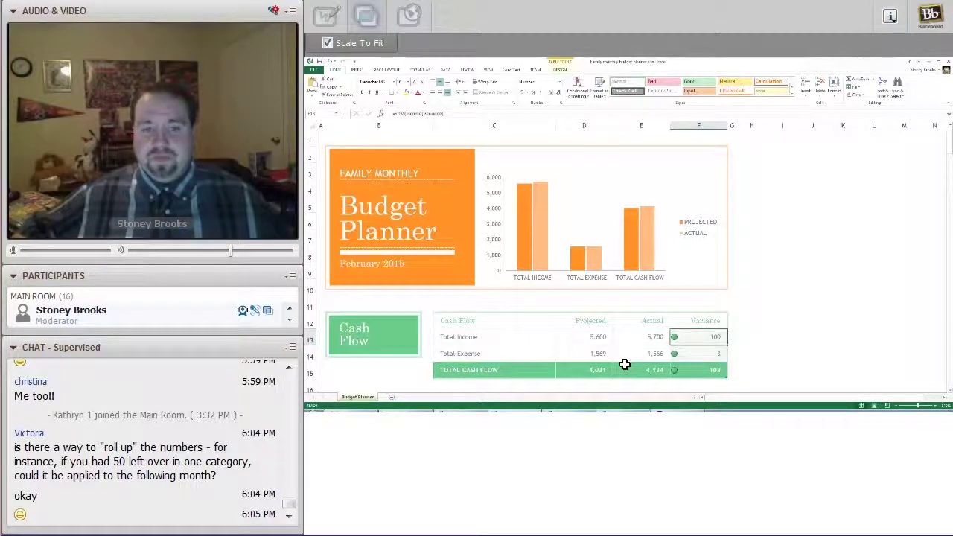
click(590, 363)
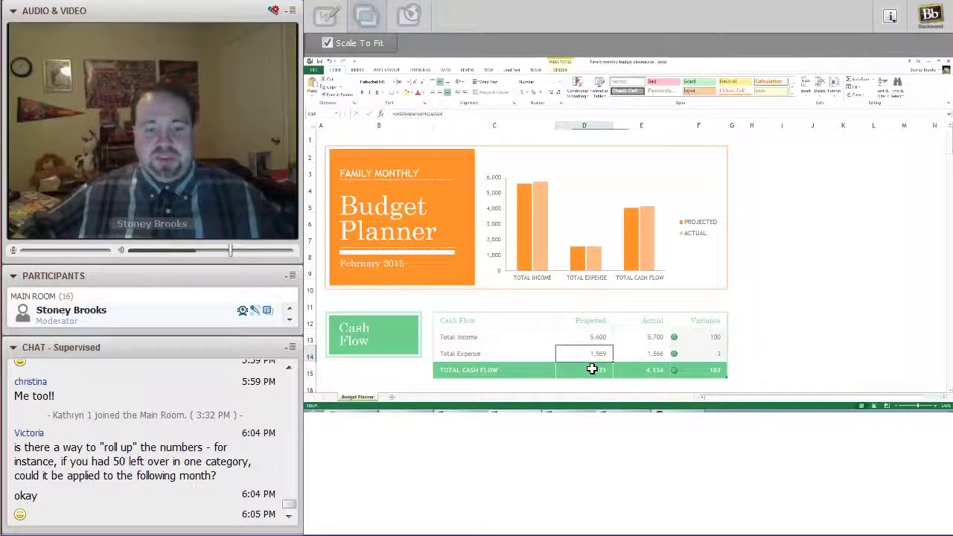
click(633, 359)
click(697, 357)
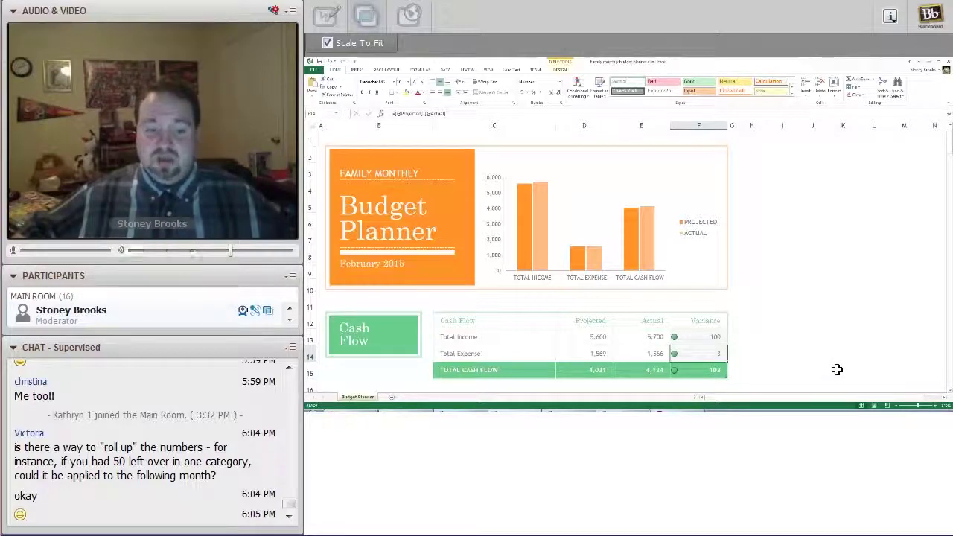
drag(706, 335, 717, 382)
click(710, 354)
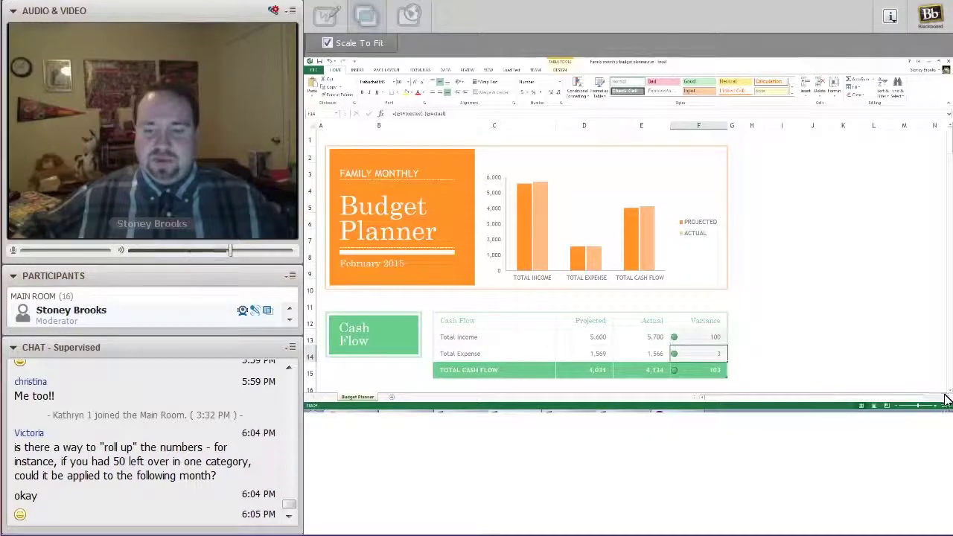
key(Down)
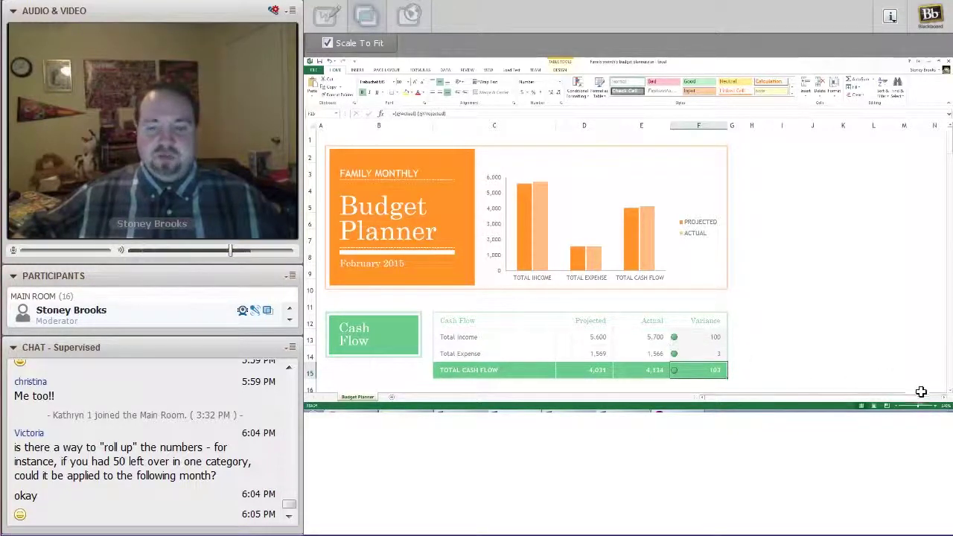
Set the actual amount of the first income row in the Monthly Income table to 2000
click(948, 392)
scroll(950, 395, down, 2)
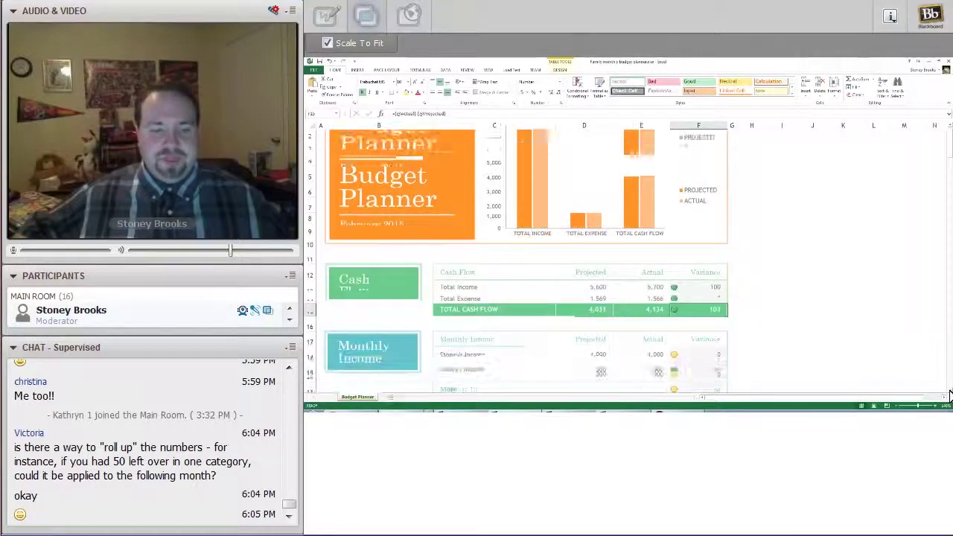
click(648, 322)
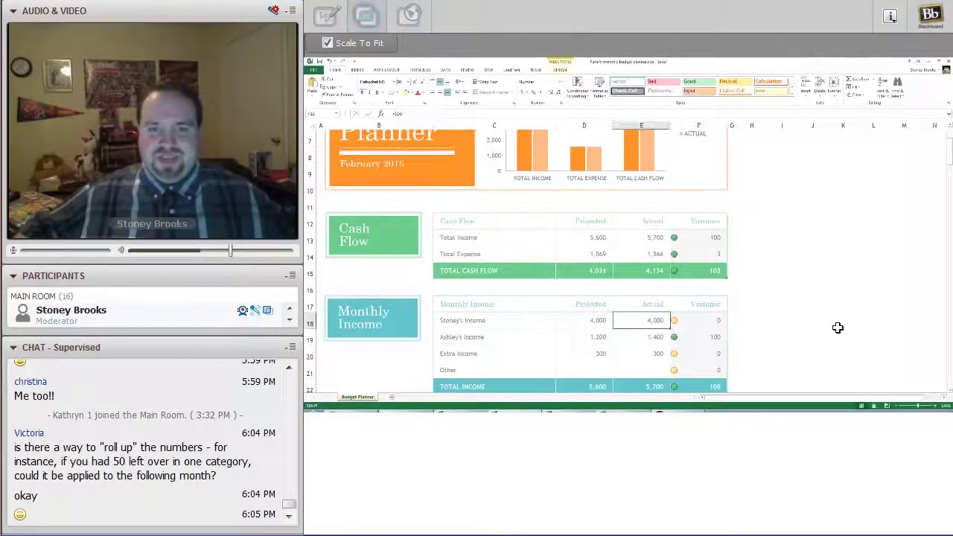
scroll(950, 130, up, 1)
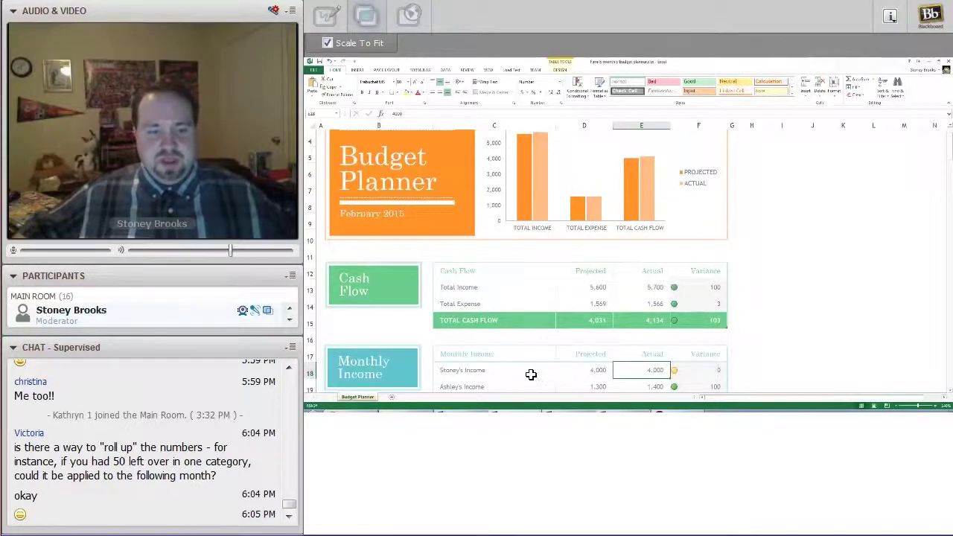
text(2000)
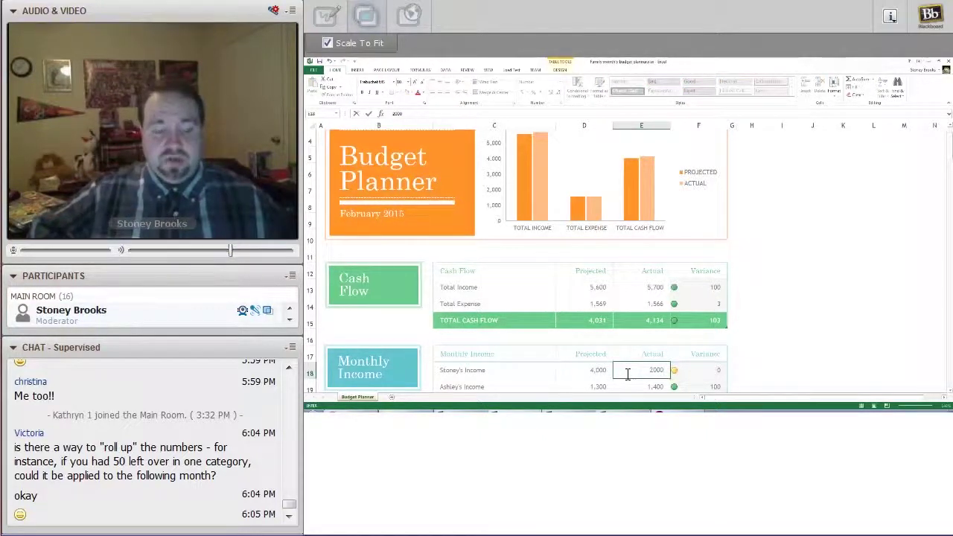
key(Return)
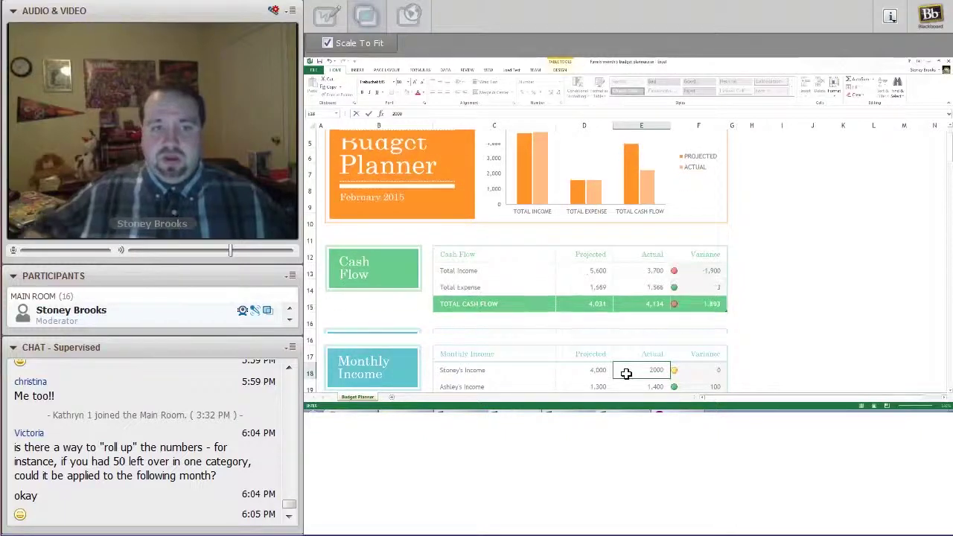
Inspect the chart's Actual series, the Total Cash Flow variance and the projected Total Income for the effect of the income change
click(950, 125)
click(950, 126)
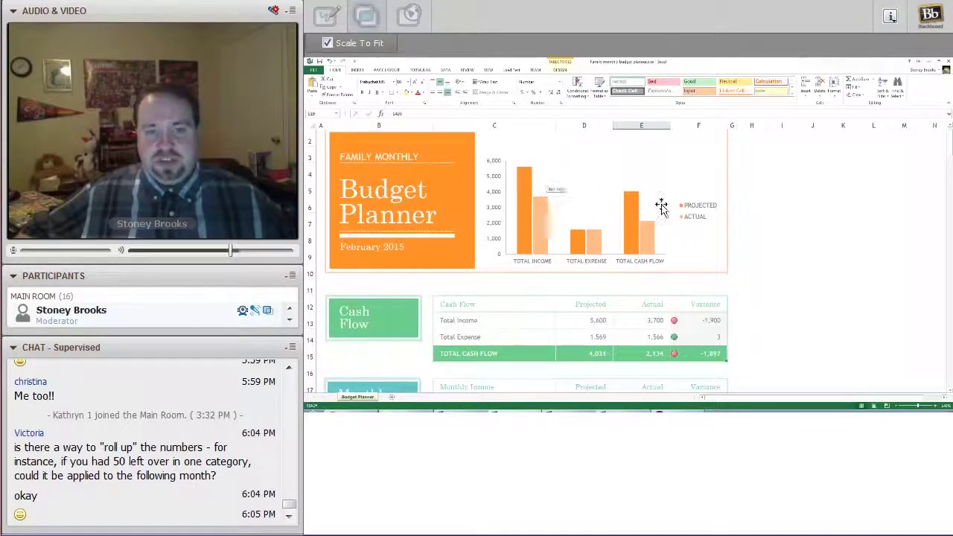
click(550, 233)
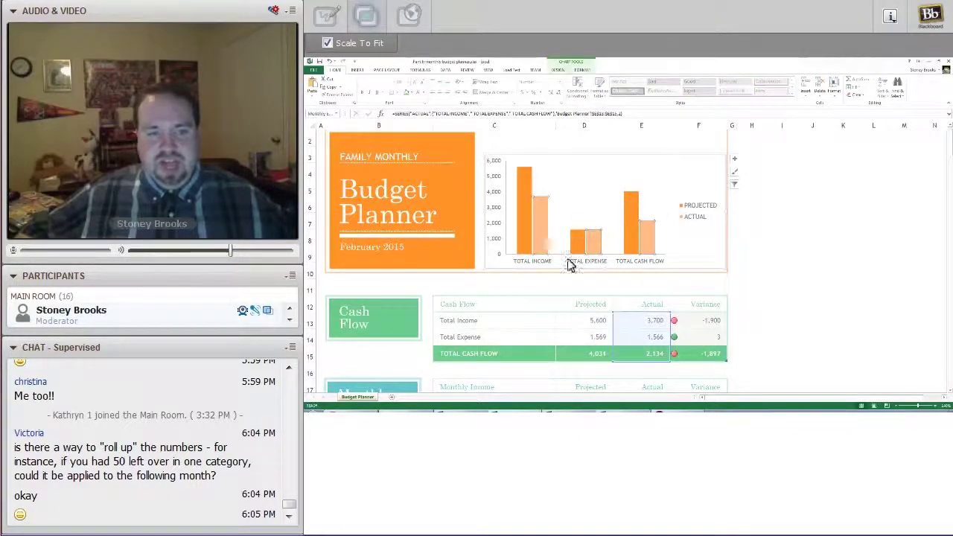
click(553, 284)
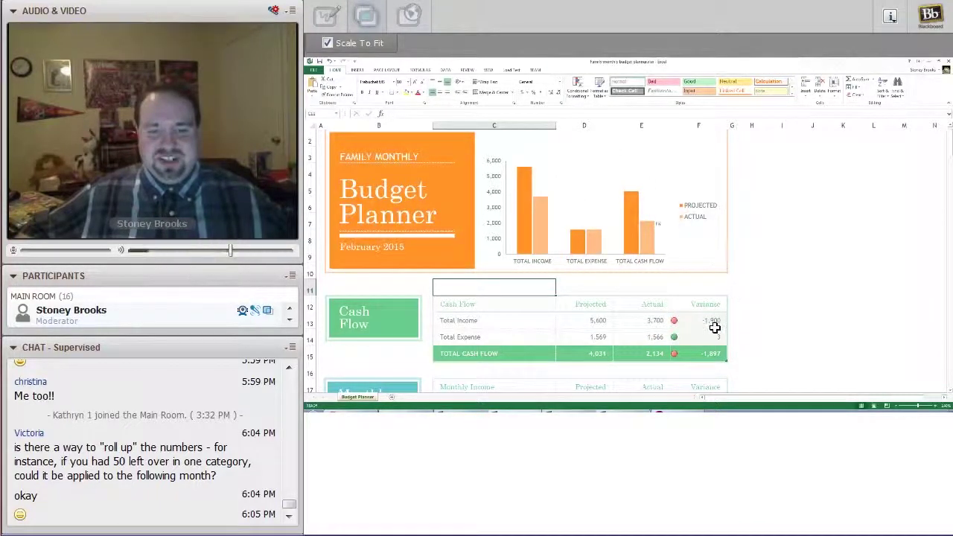
click(711, 353)
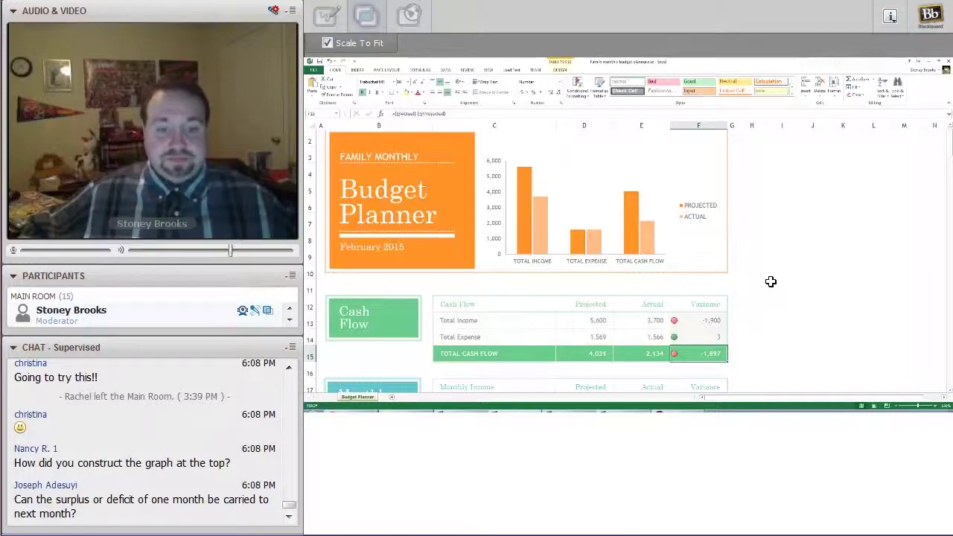
key(Left)
key(Left)
key(Up)
key(Up)
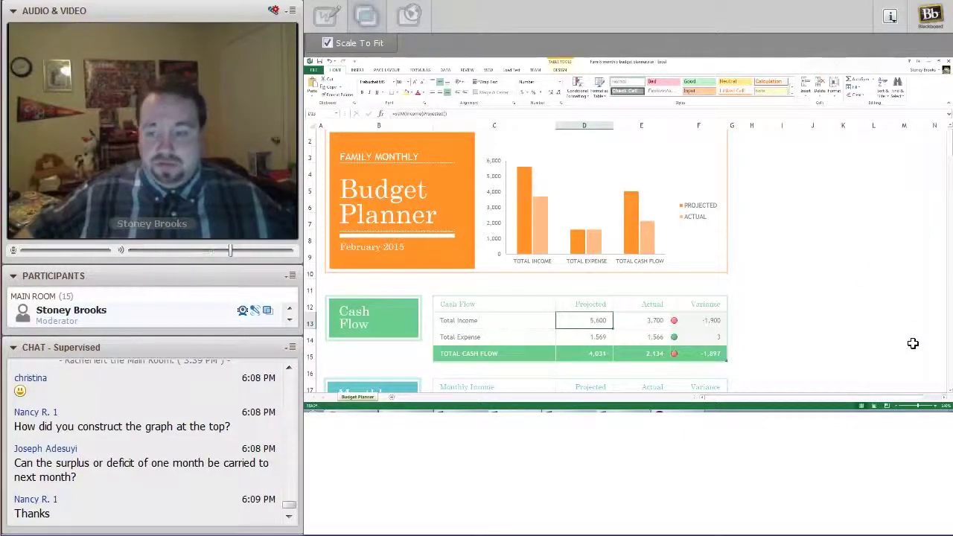
Enter -50 as both the projected and the actual amount of the Other row in the Monthly Income table
scroll(403, 308, down, 3)
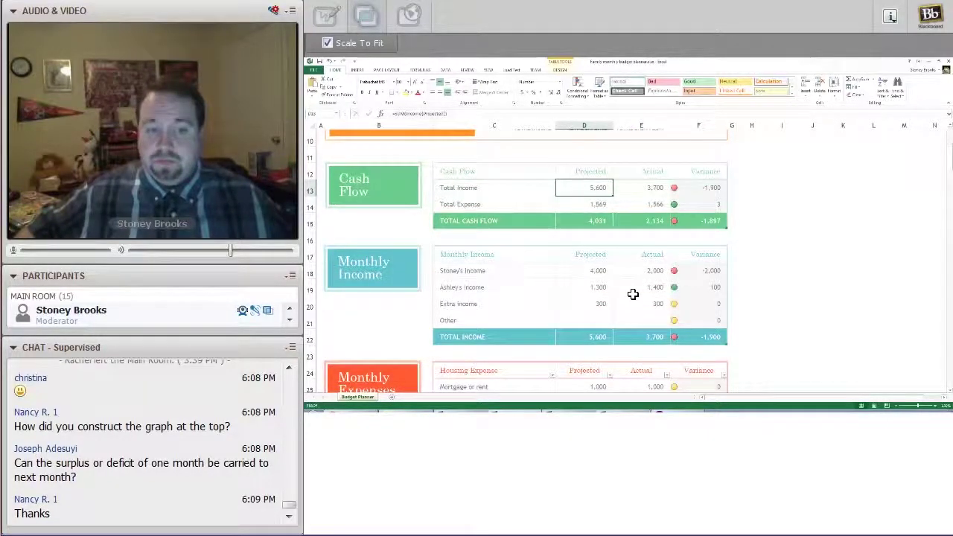
click(589, 271)
click(454, 321)
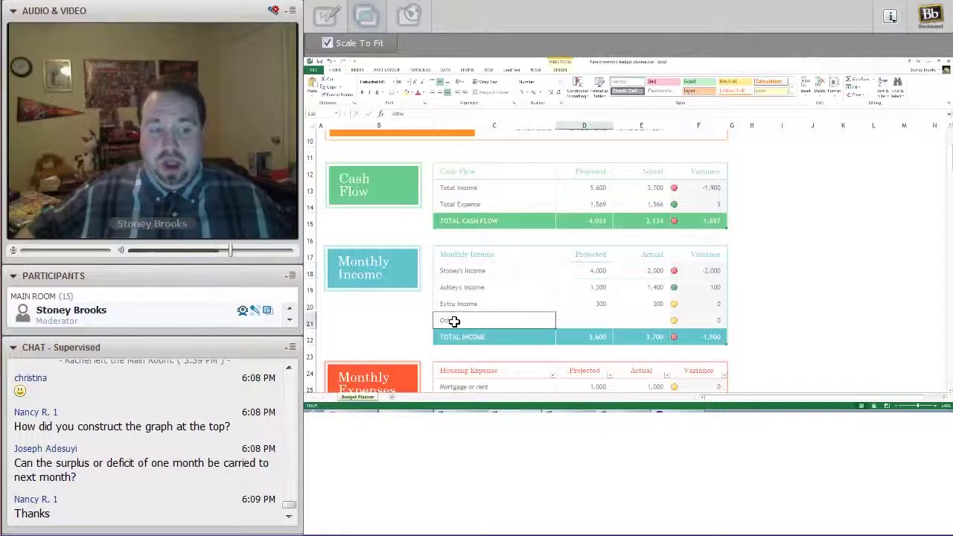
click(558, 320)
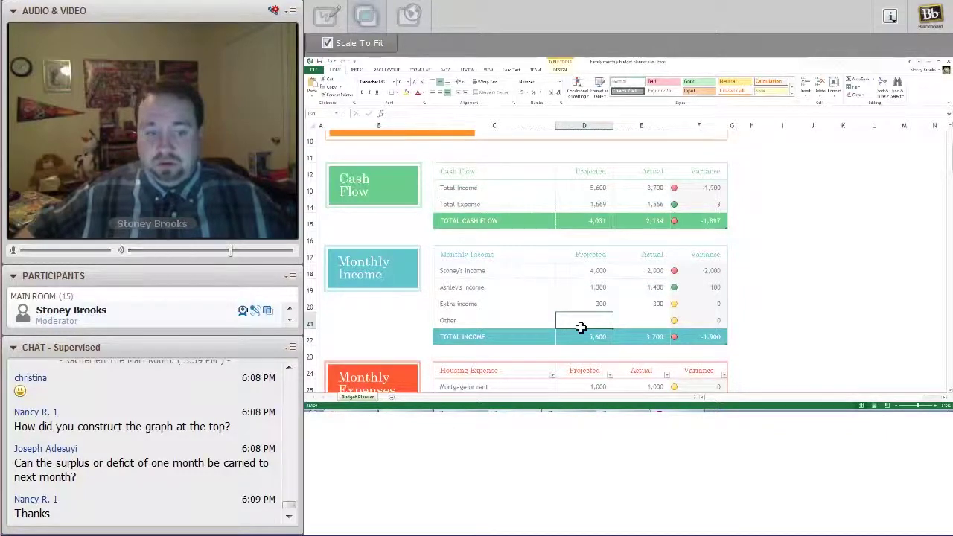
text(=50)
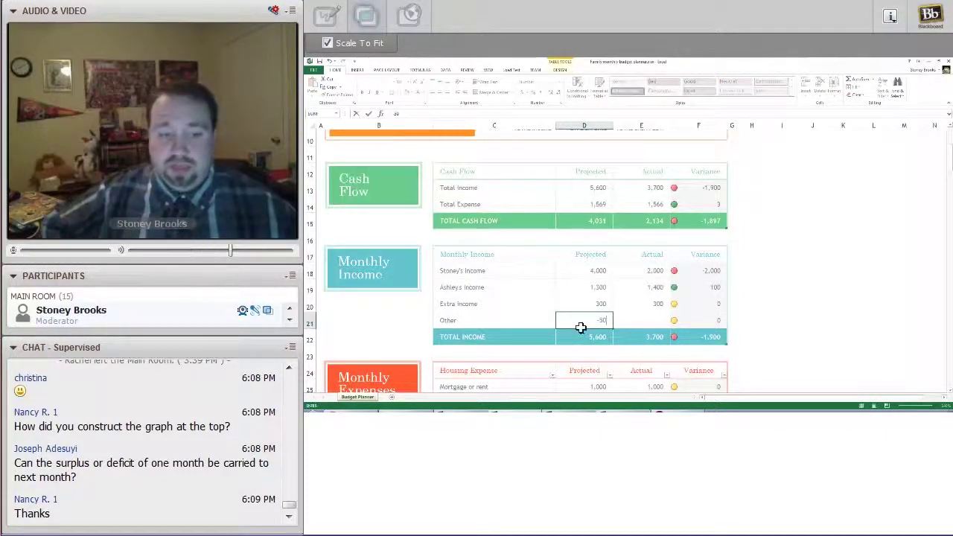
key(Tab)
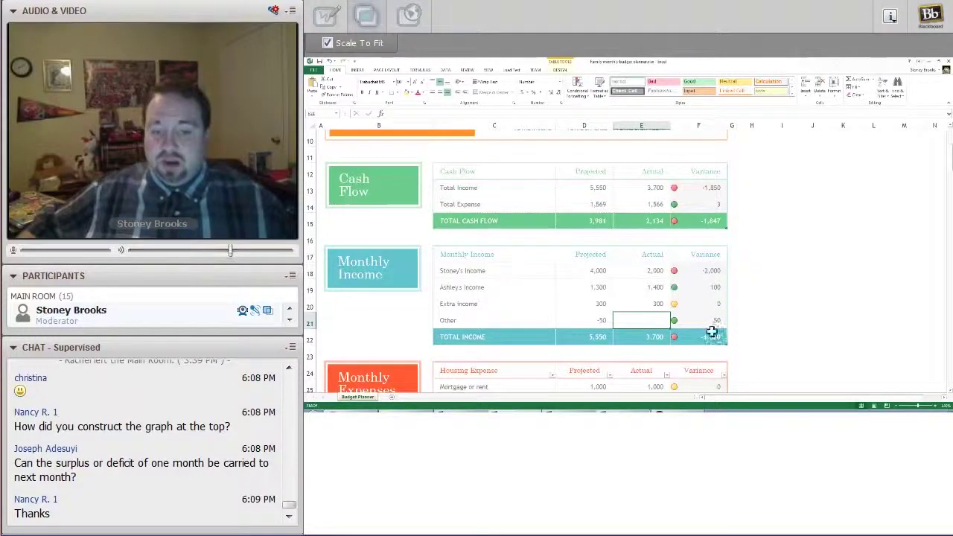
text(-50)
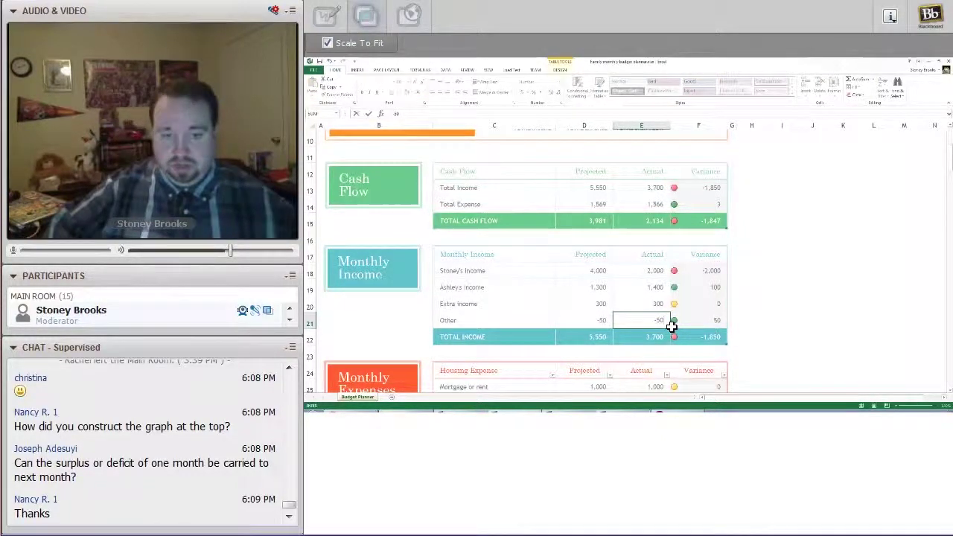
key(Return)
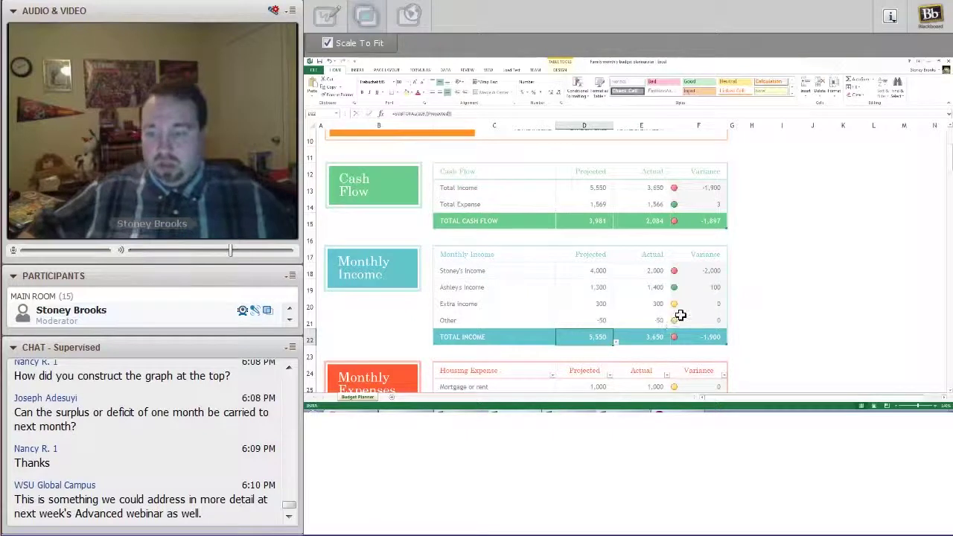
scroll(668, 277, up, 3)
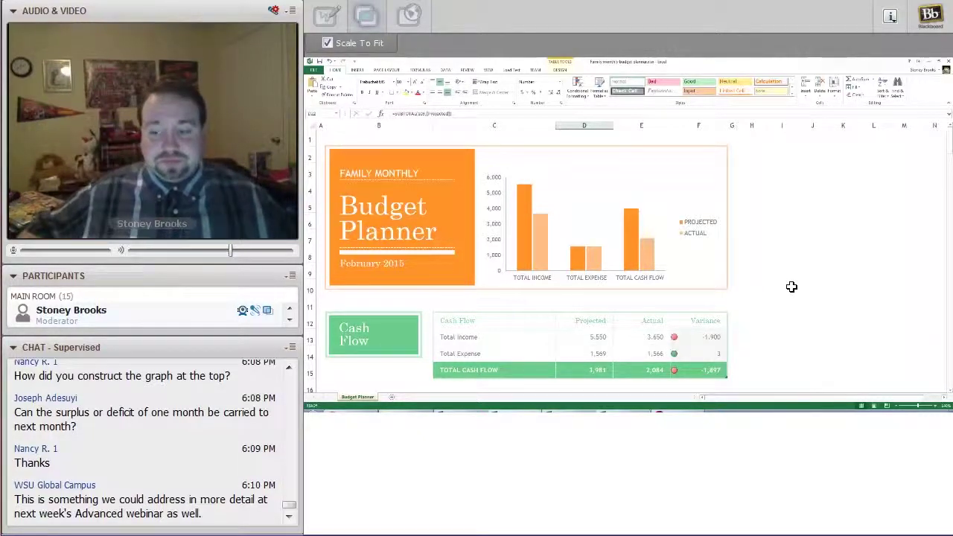
click(780, 325)
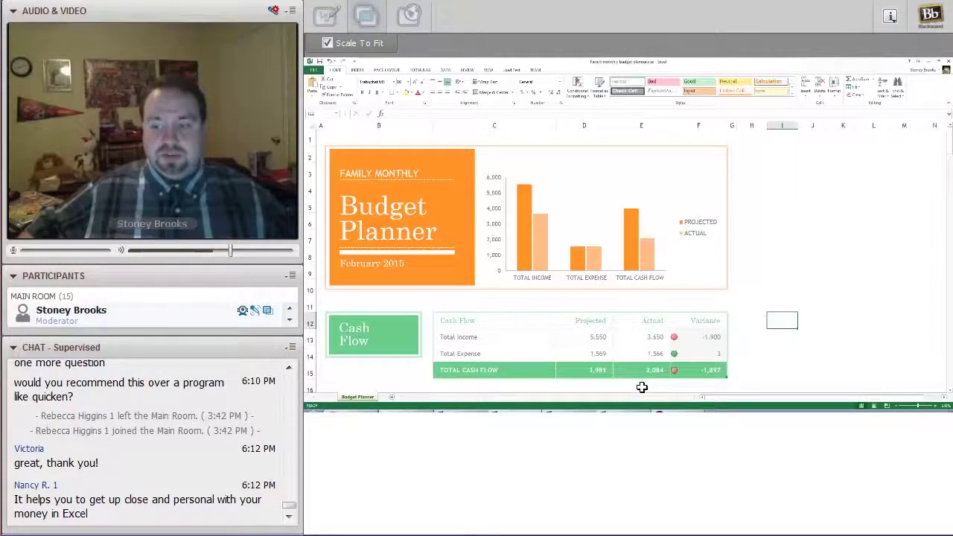
Switch to the student grade and GPA workbook and examine the percentage, letter grade and GPA mapping on its Settings sheet
click(609, 415)
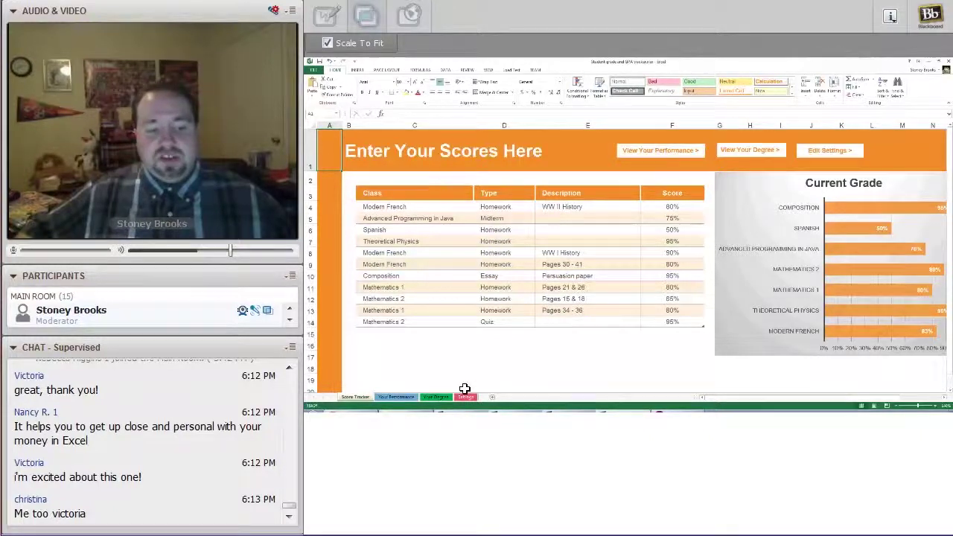
click(822, 152)
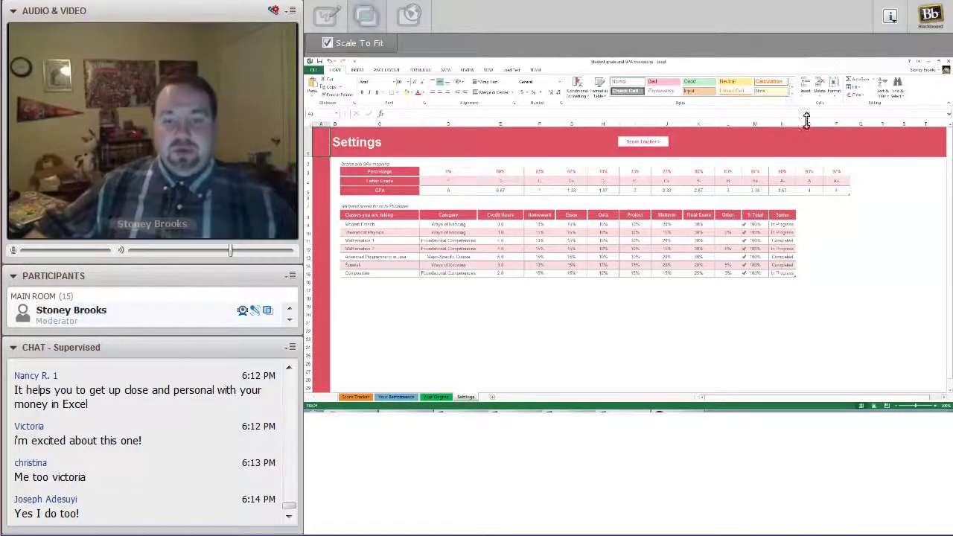
click(779, 174)
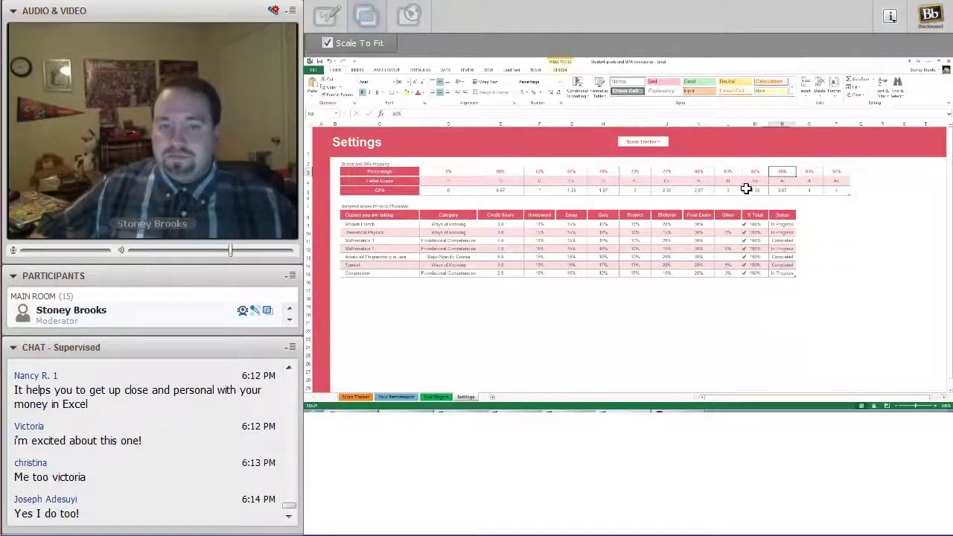
key(Down)
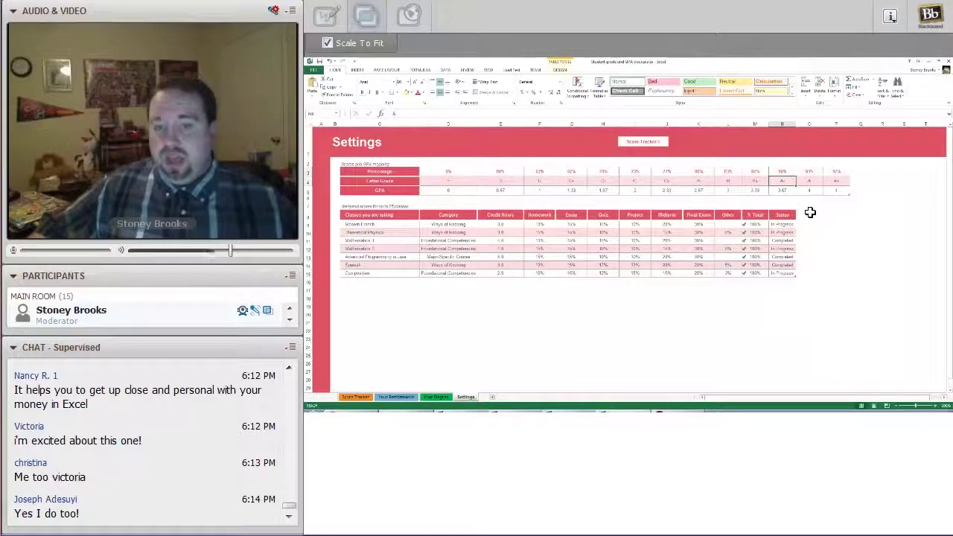
key(Down)
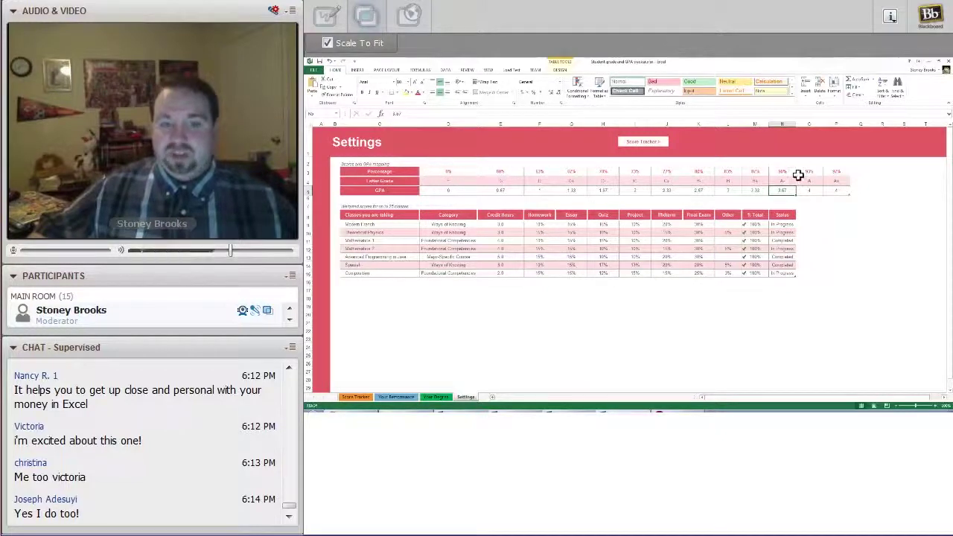
click(832, 189)
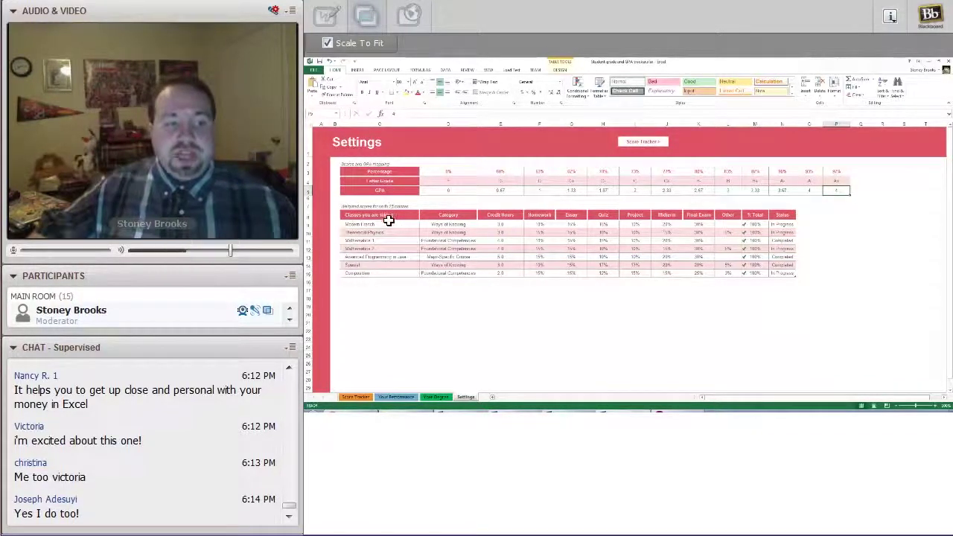
Examine the weighted scores table's class list, from Modern French to Composition, and the empty rows beneath it
click(367, 205)
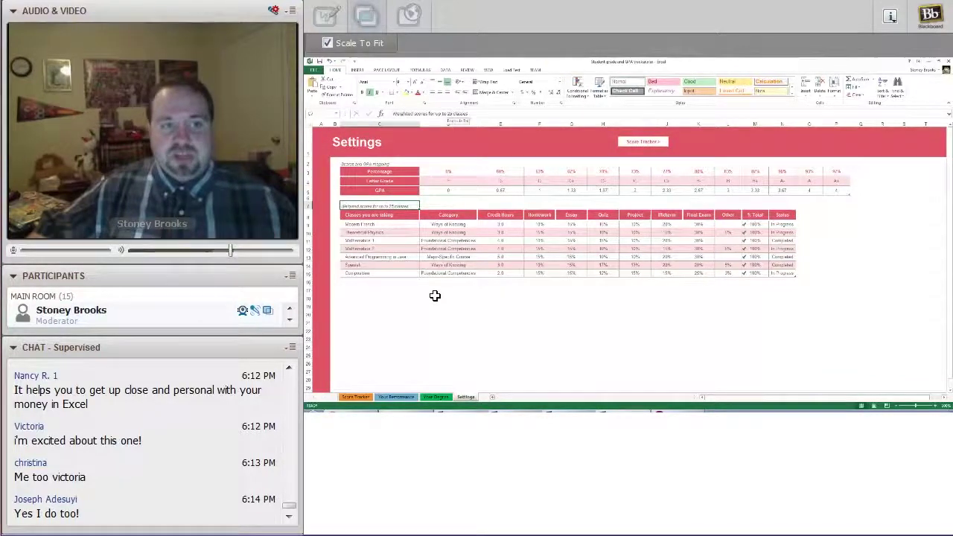
click(390, 280)
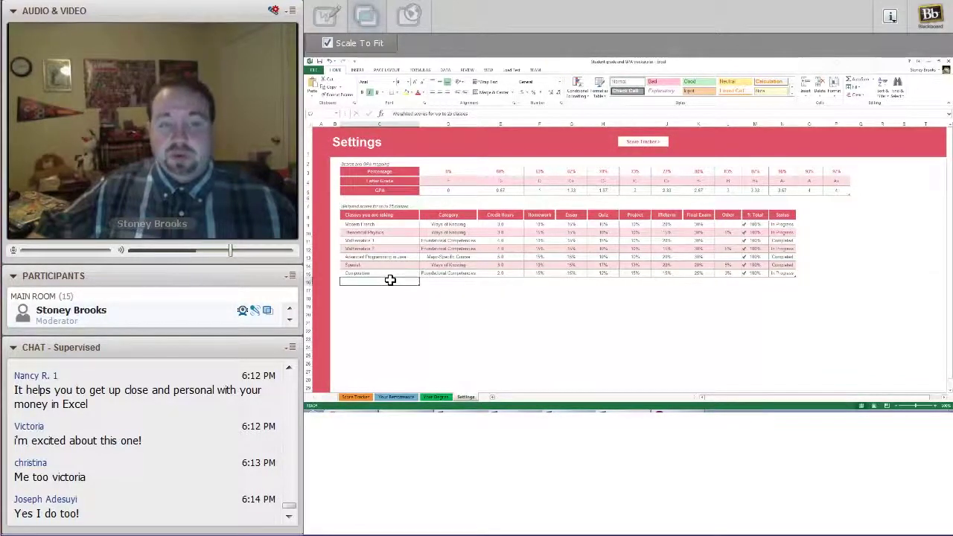
click(398, 225)
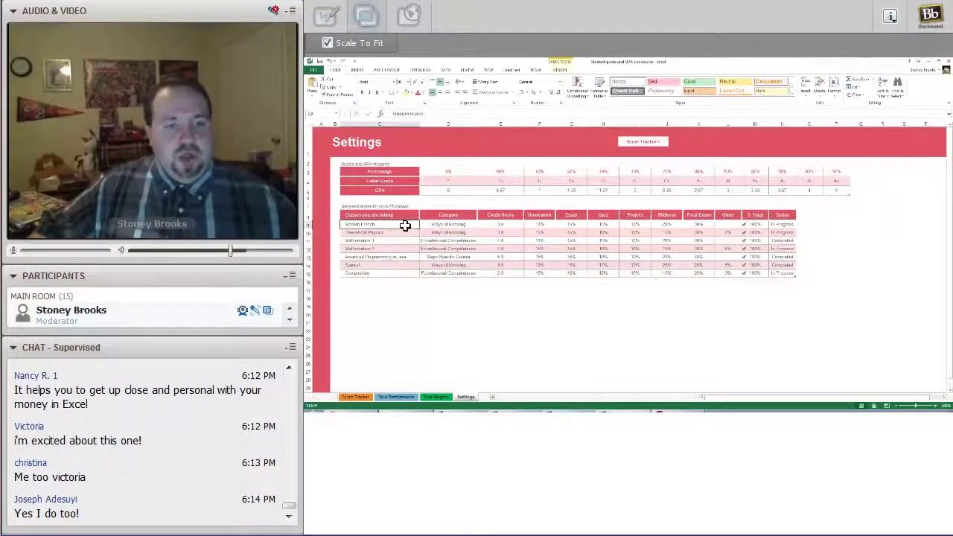
drag(405, 225, 410, 272)
click(402, 300)
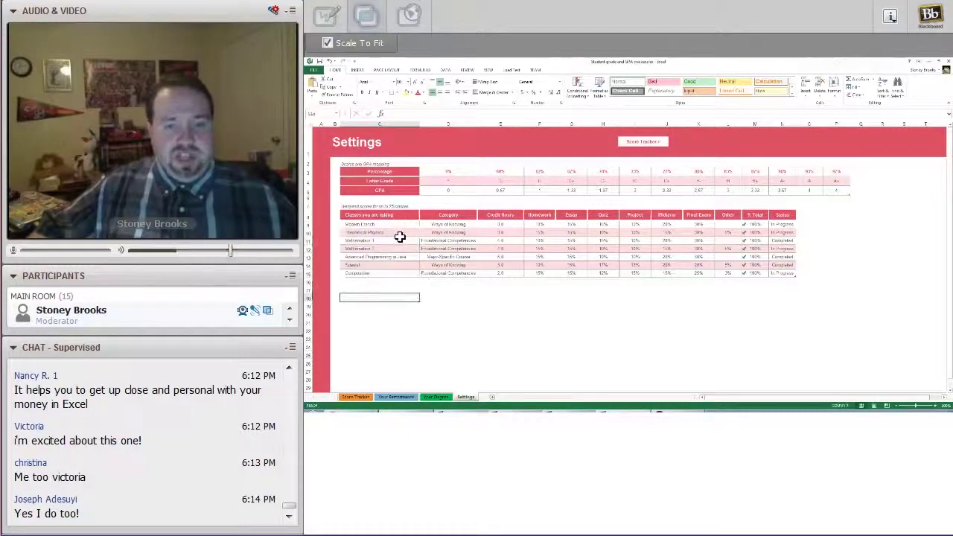
Examine the Status entries of the classes from Theoretical Physics to Composition in the weighted scores table
click(779, 233)
click(781, 242)
click(781, 249)
click(782, 257)
click(785, 264)
click(785, 273)
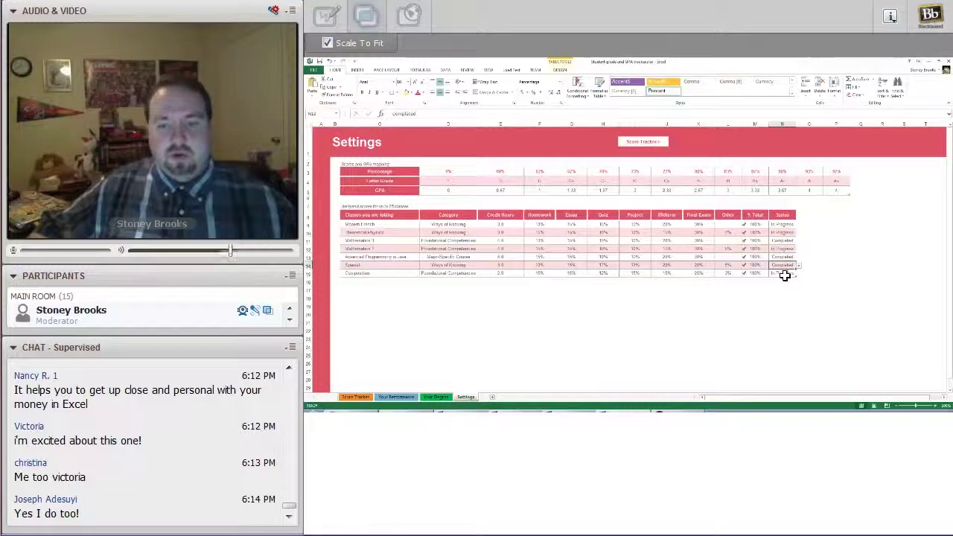
Inspect the Composition row's class name, the available Category options and the Credit Hours entry
click(377, 275)
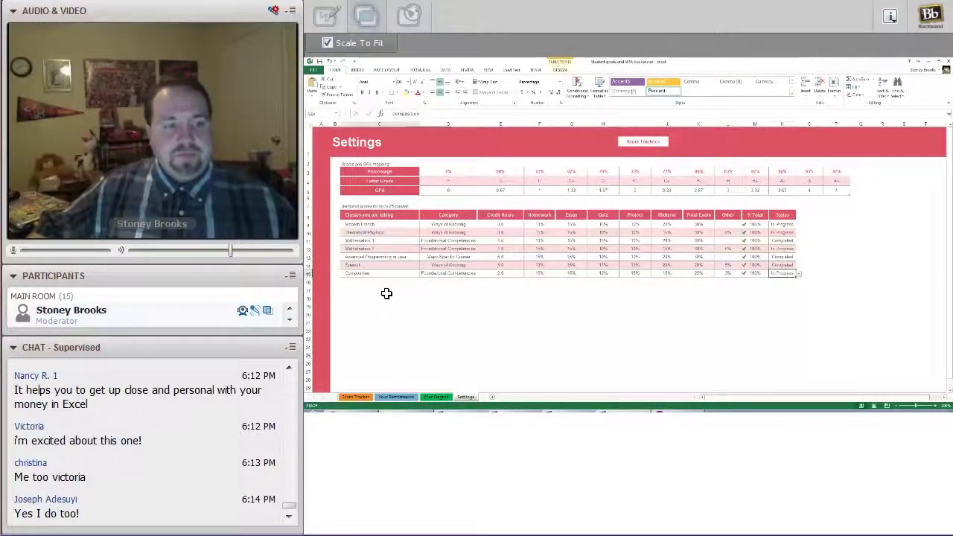
click(452, 276)
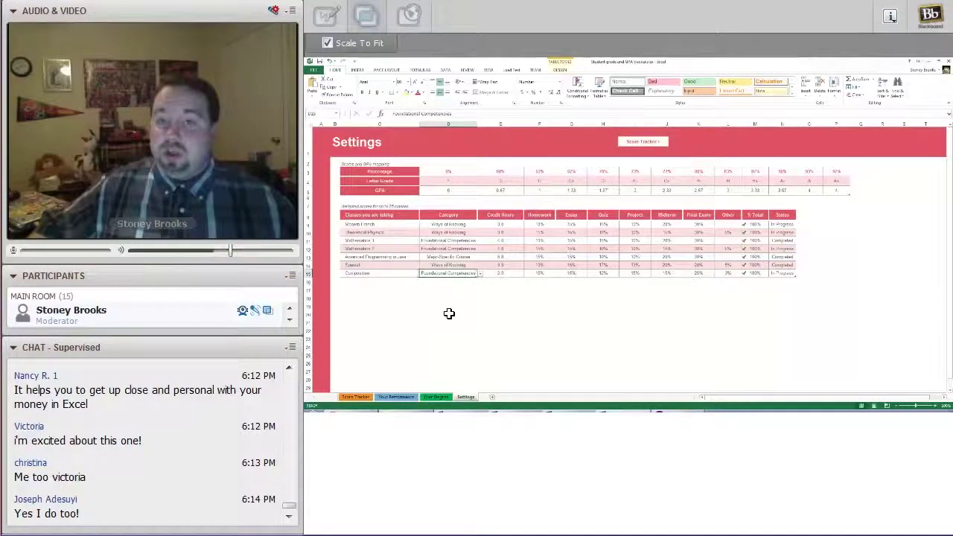
click(480, 276)
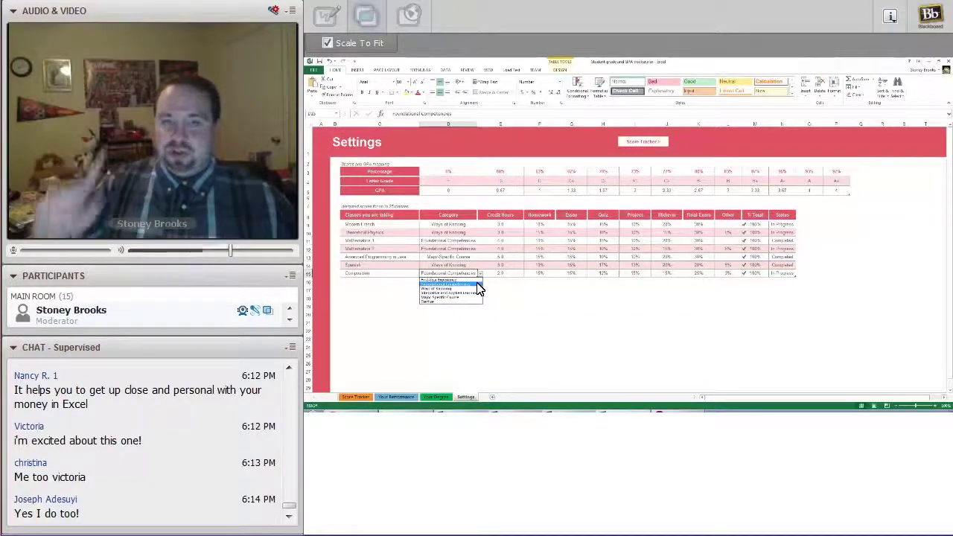
click(478, 289)
click(508, 274)
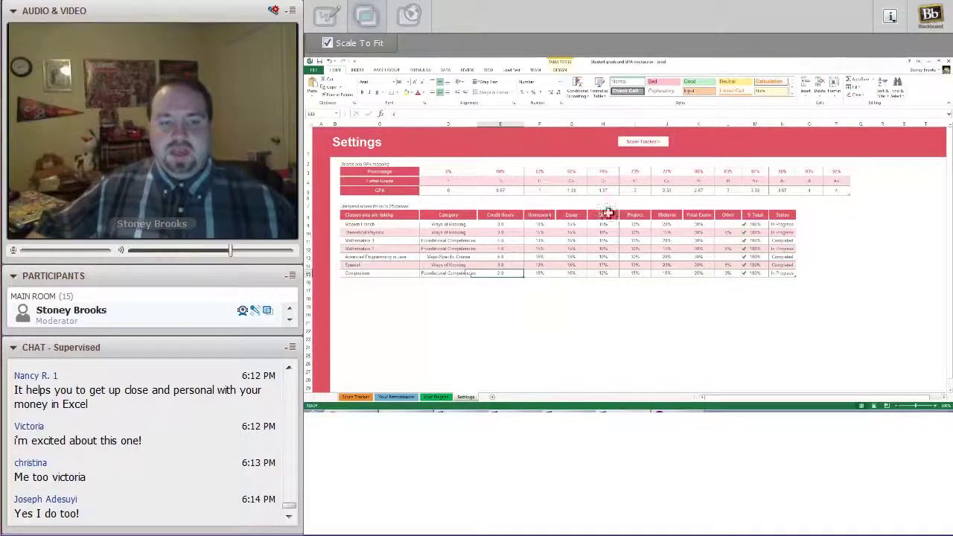
Examine the Homework to Final Exam weights of the classes and the % Total of Advanced Programming in Java
drag(546, 244, 719, 241)
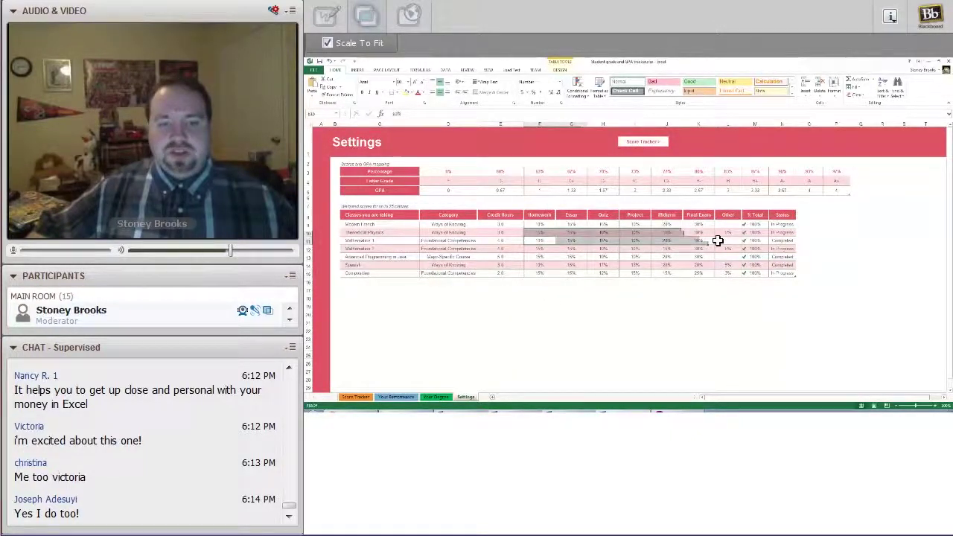
click(680, 258)
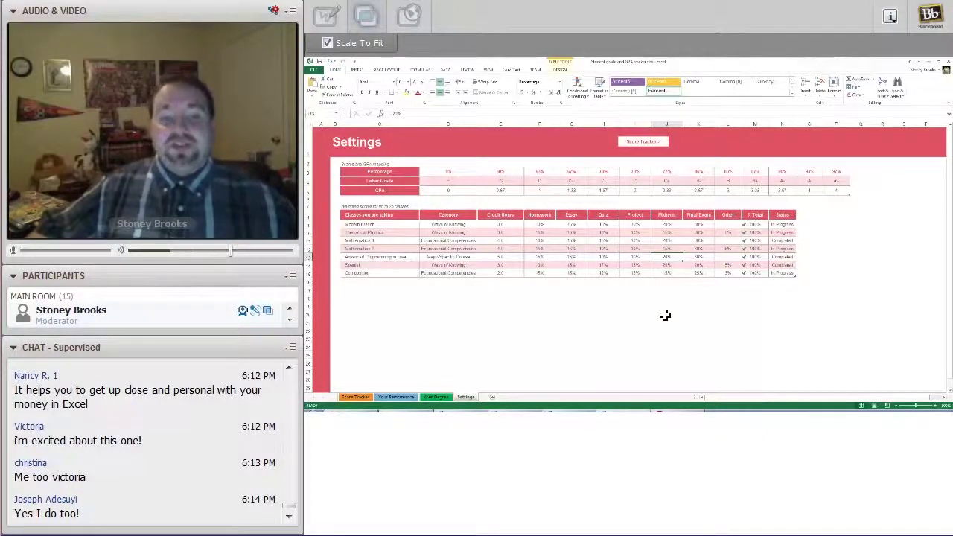
drag(545, 266, 704, 265)
click(755, 257)
Set the Final Exam weight of Advanced Programming in Java to 20% and check its effect on the % Total
click(699, 257)
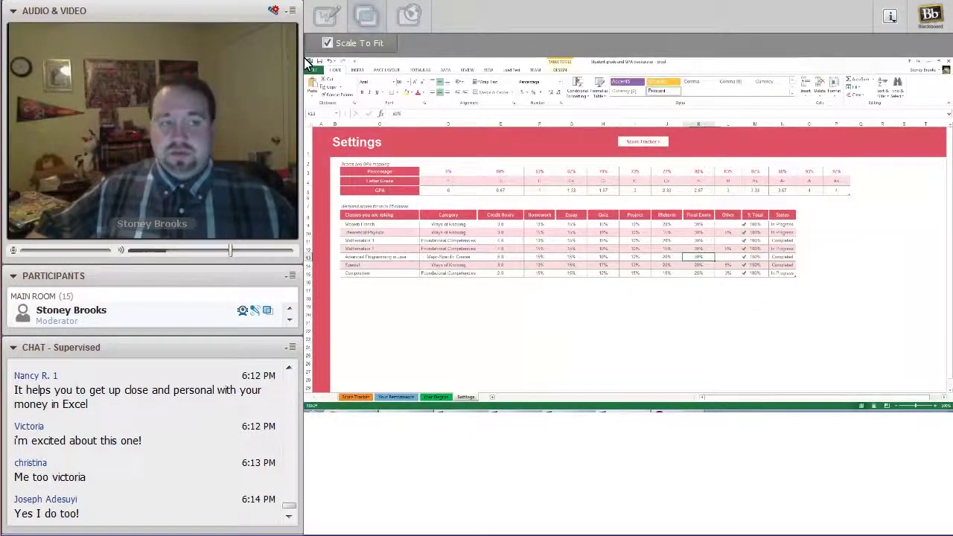
click(397, 116)
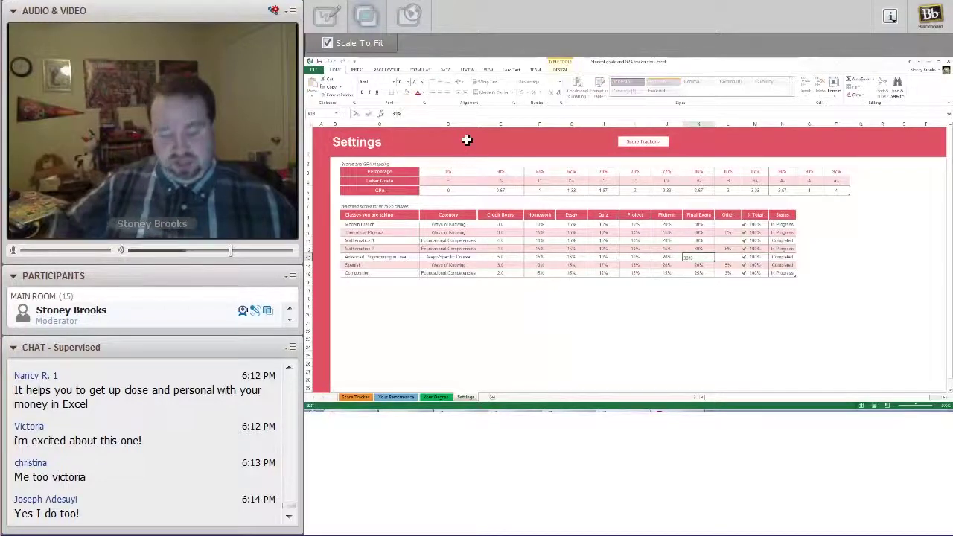
key(BackSpace)
text(20)
key(Return)
click(764, 258)
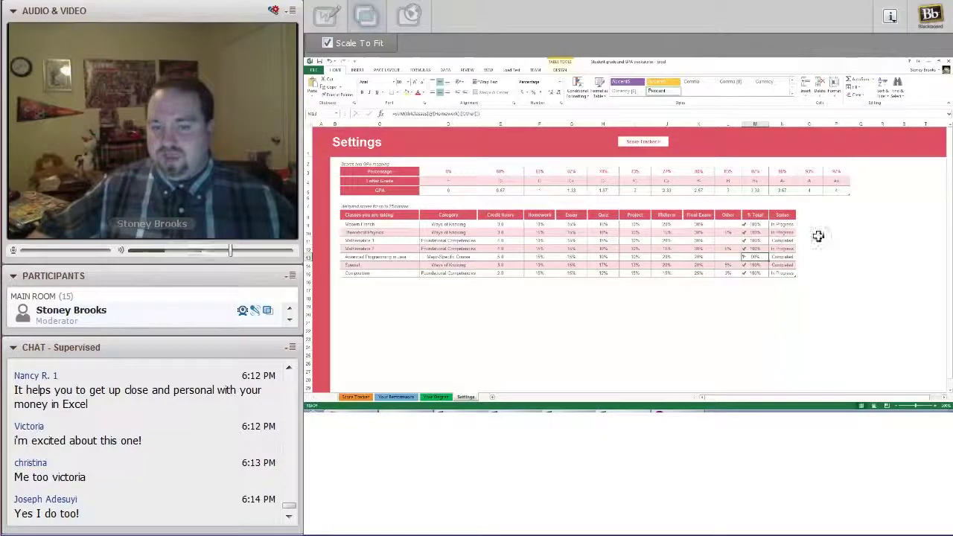
click(936, 407)
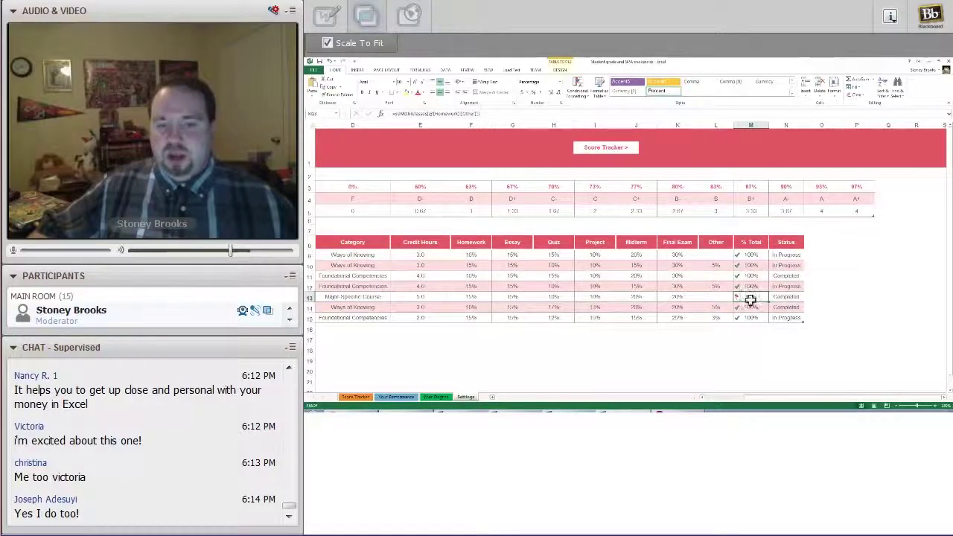
Set the Final Exam weight of Advanced Programming in Java back to 30%
click(674, 298)
click(395, 115)
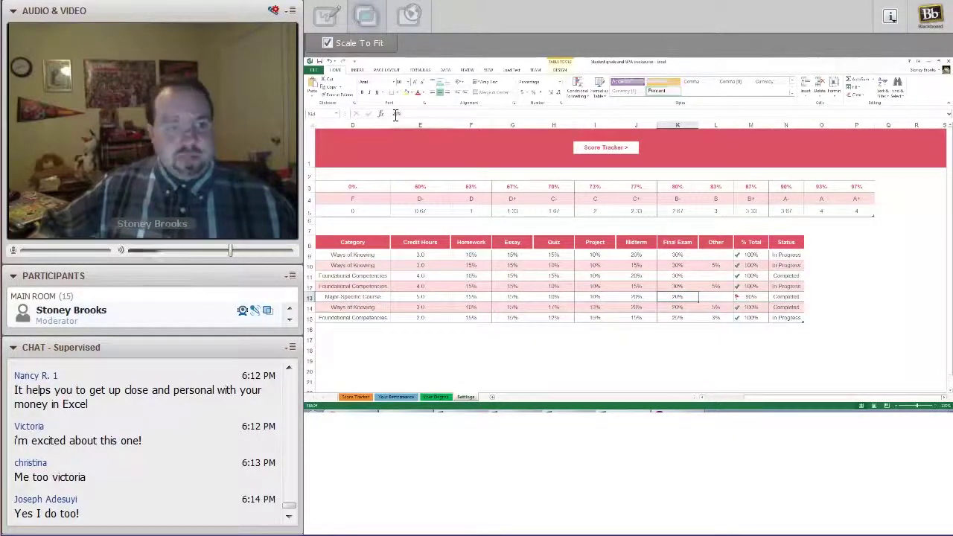
key(BackSpace)
text(3)
key(Return)
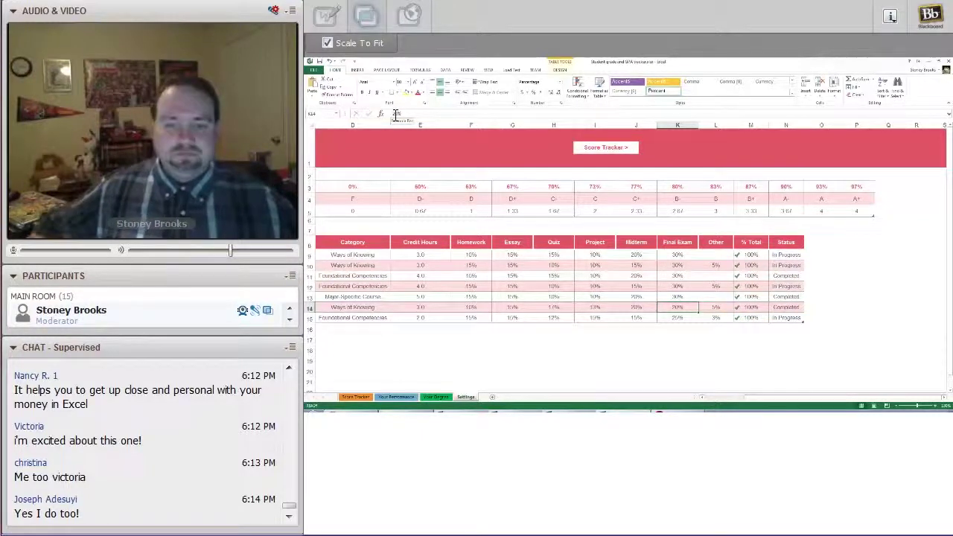
Review the Status column, the Spanish class entry and the Project weight of Advanced Programming in Java
click(784, 245)
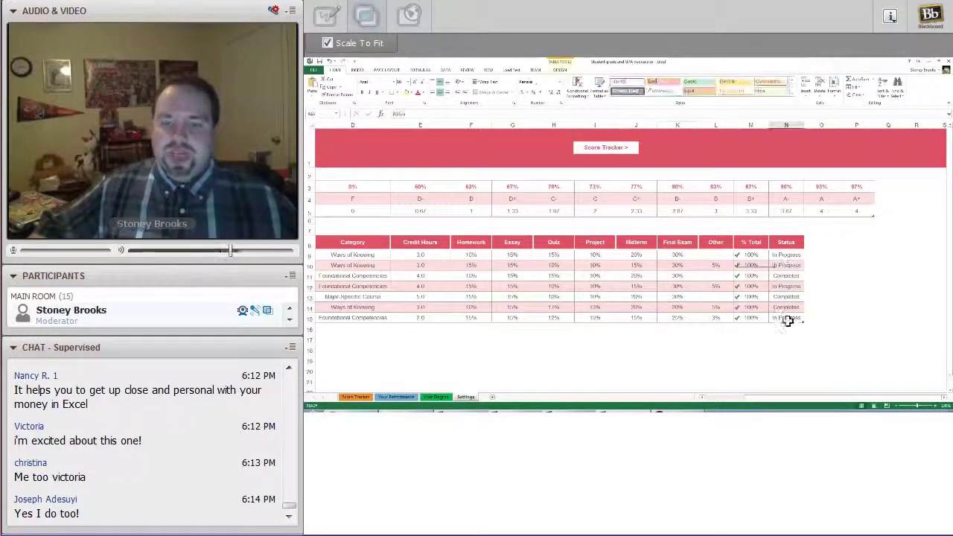
click(788, 265)
click(788, 277)
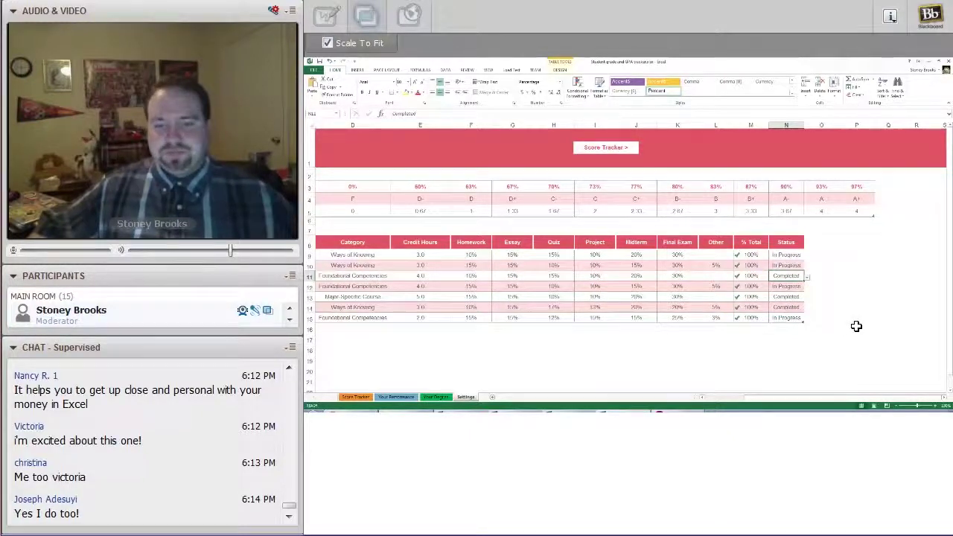
drag(754, 400, 738, 389)
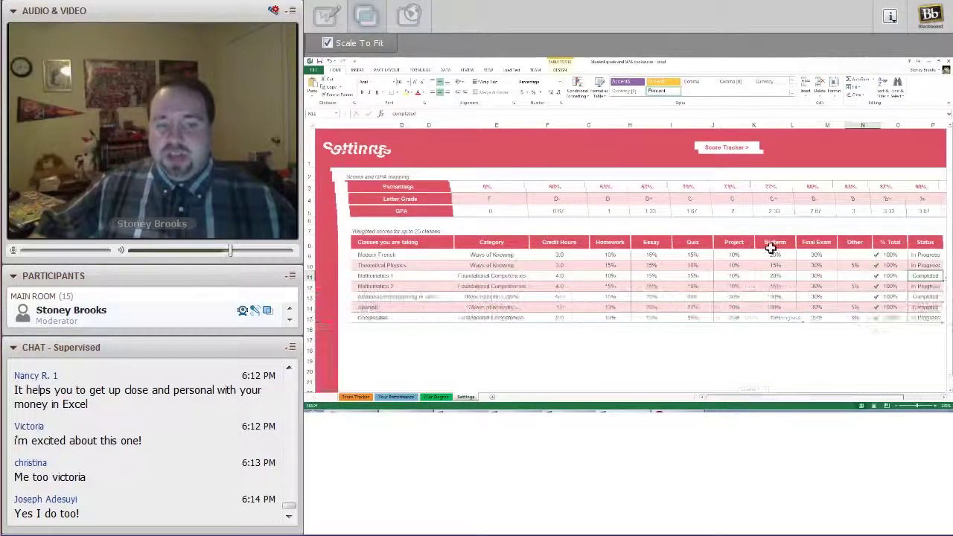
click(396, 307)
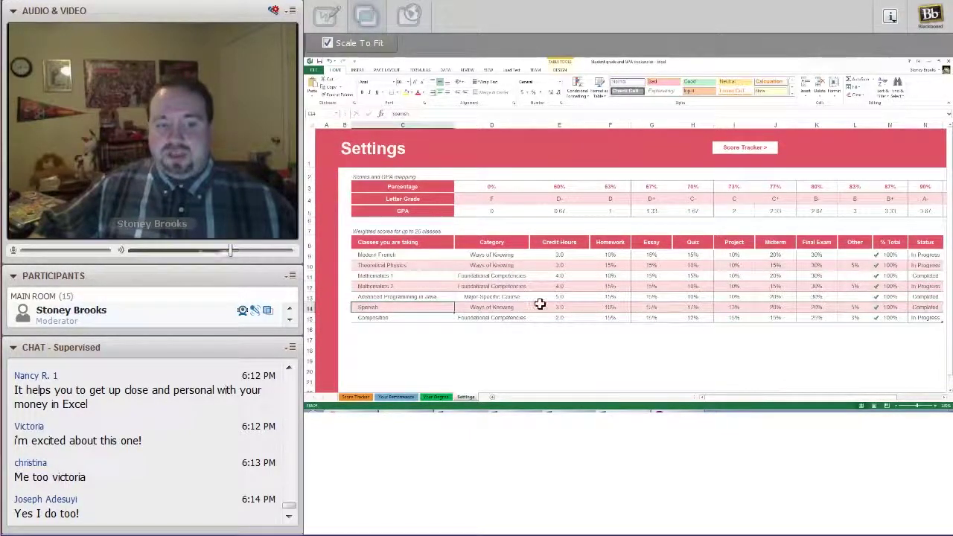
click(736, 300)
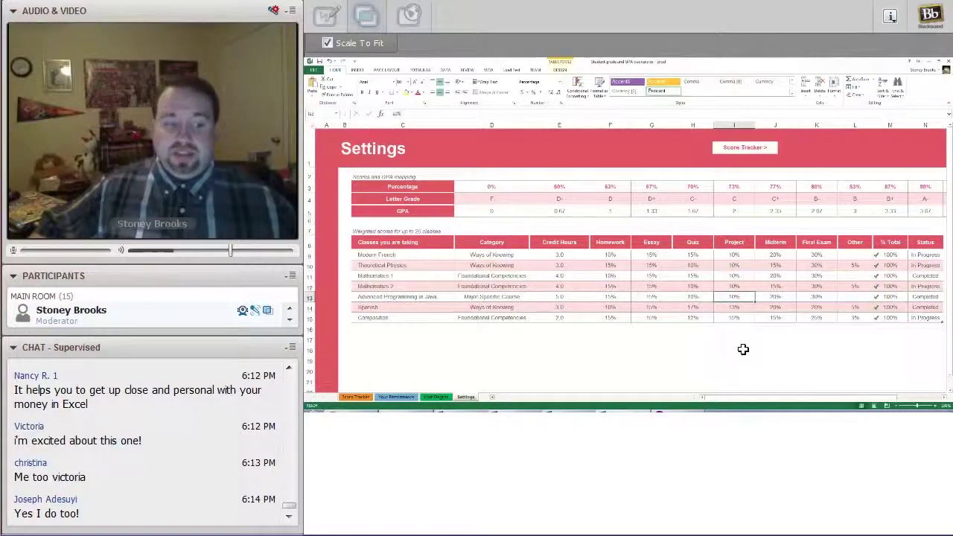
Switch to the Score Tracker sheet and examine its scores table and the Current Grade chart
click(385, 396)
click(356, 397)
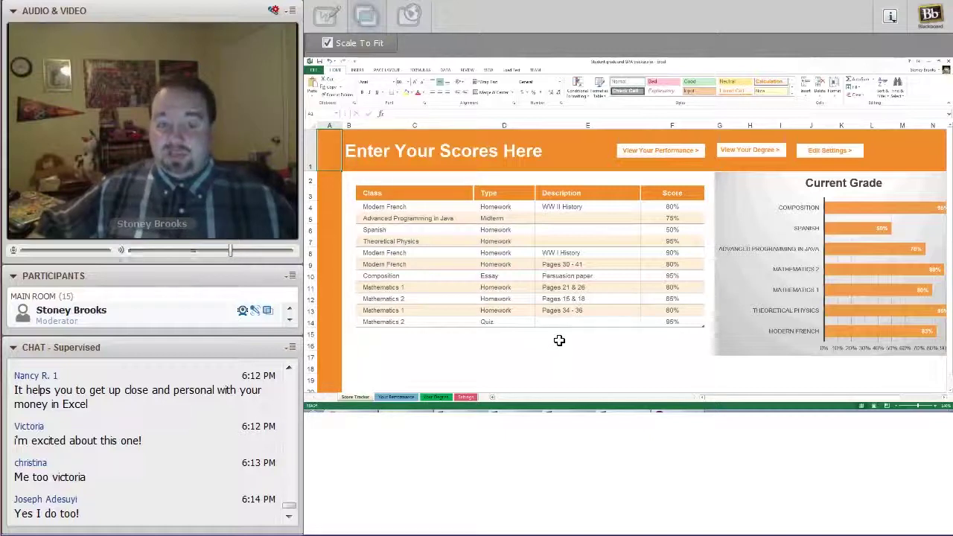
click(944, 398)
click(944, 398)
click(945, 398)
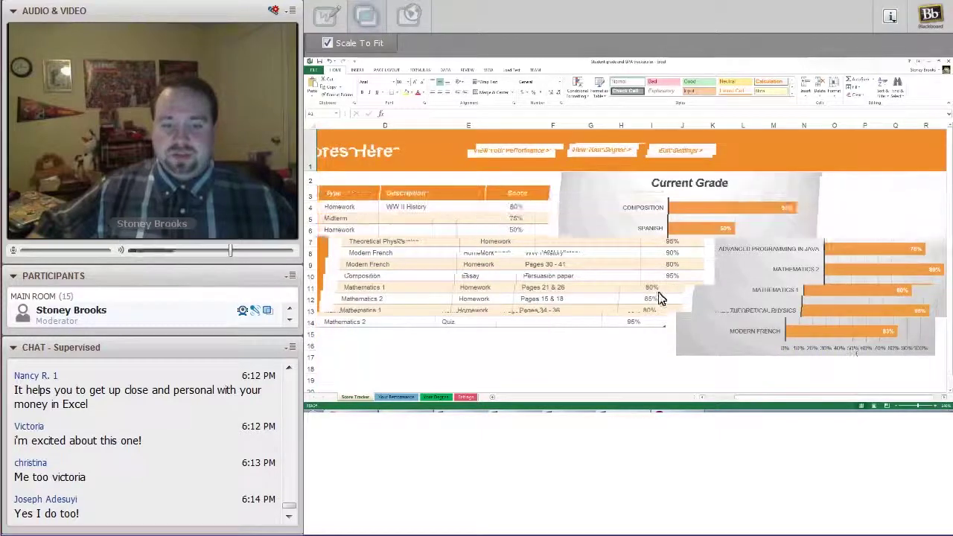
click(638, 306)
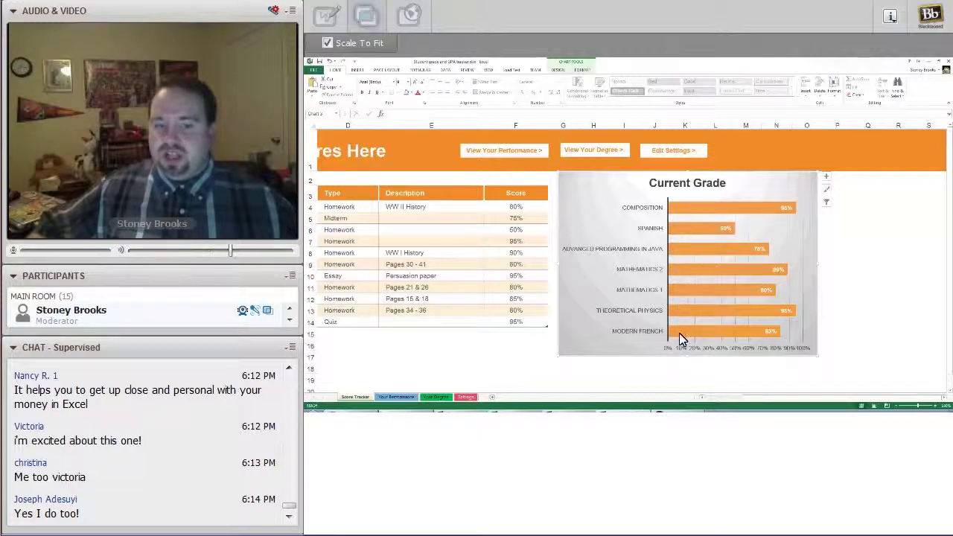
click(703, 398)
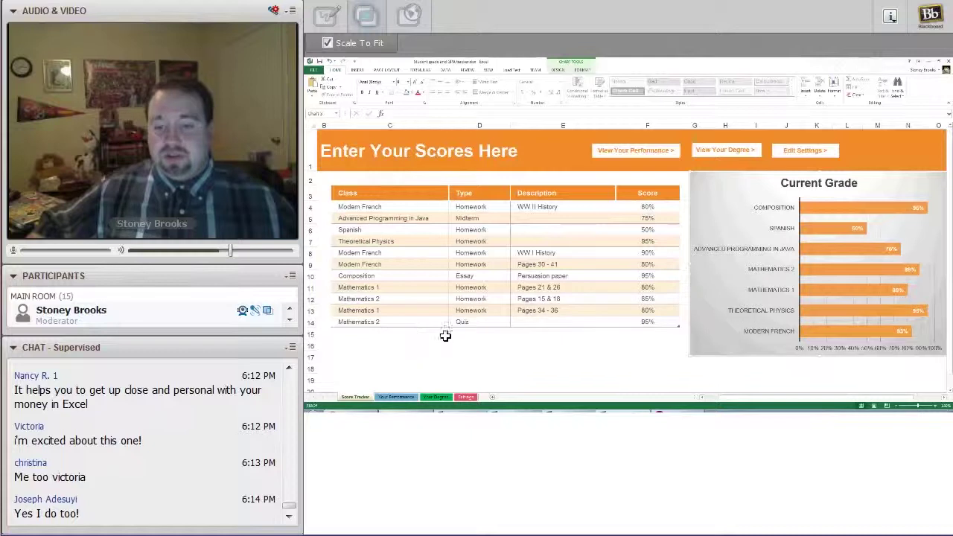
mouse_move(825, 212)
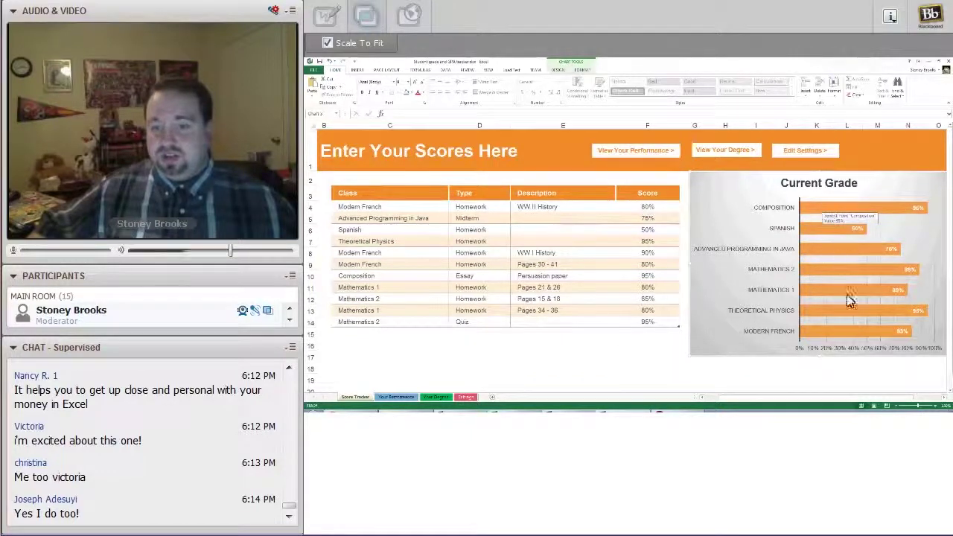
Add a new row under the scores table with the class Modern French and the type Midterm
click(387, 335)
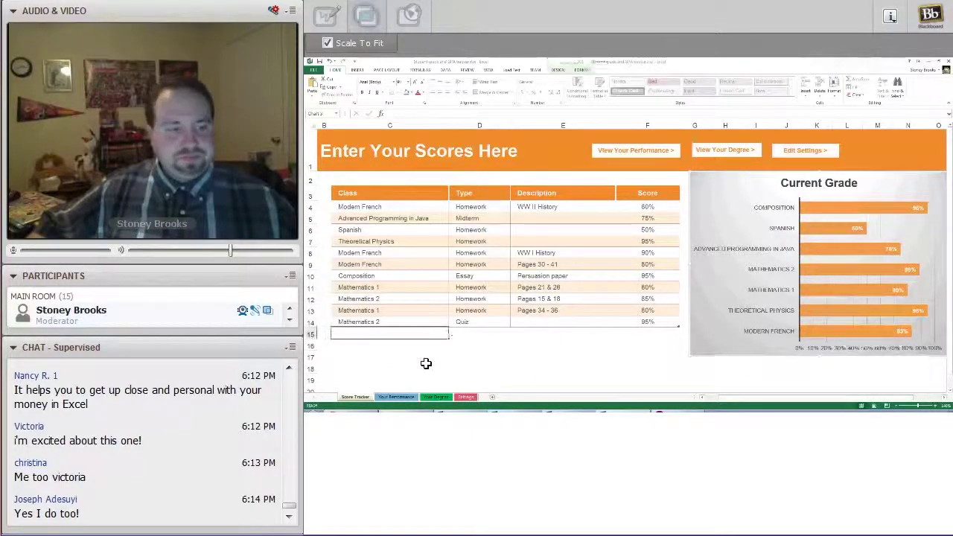
click(453, 337)
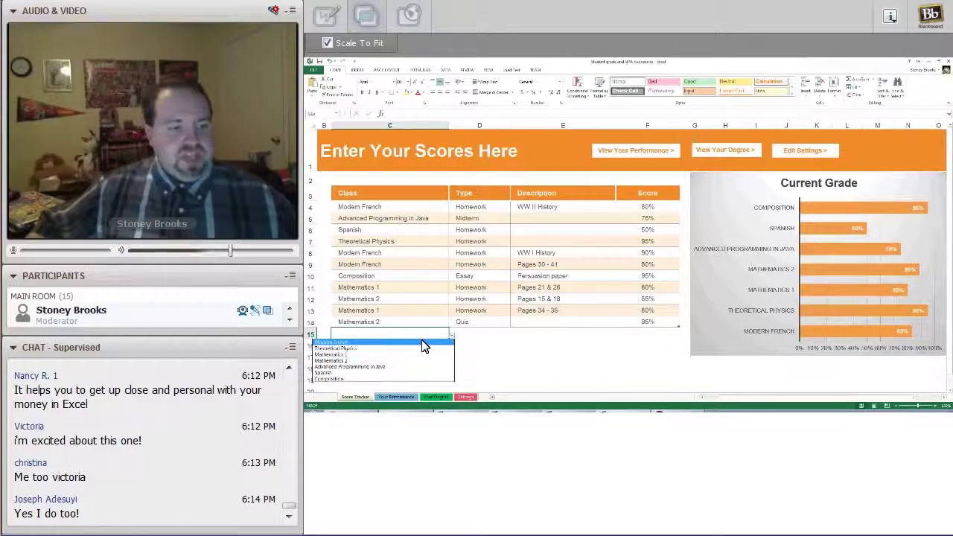
click(423, 346)
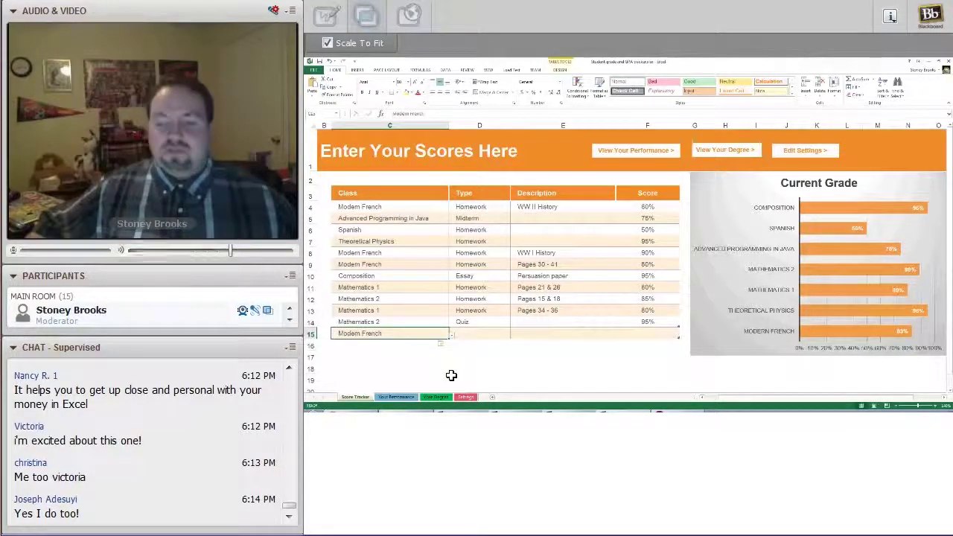
click(488, 334)
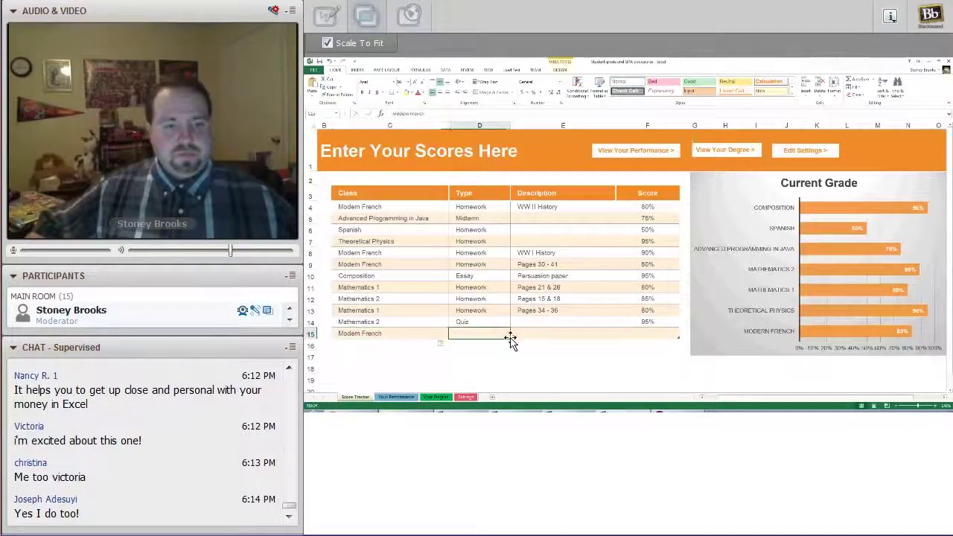
click(514, 337)
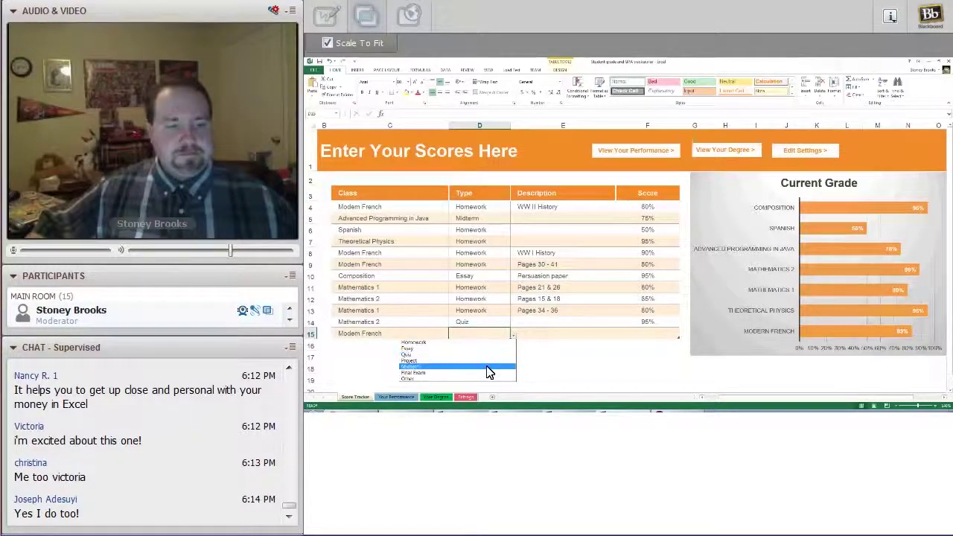
key(Escape)
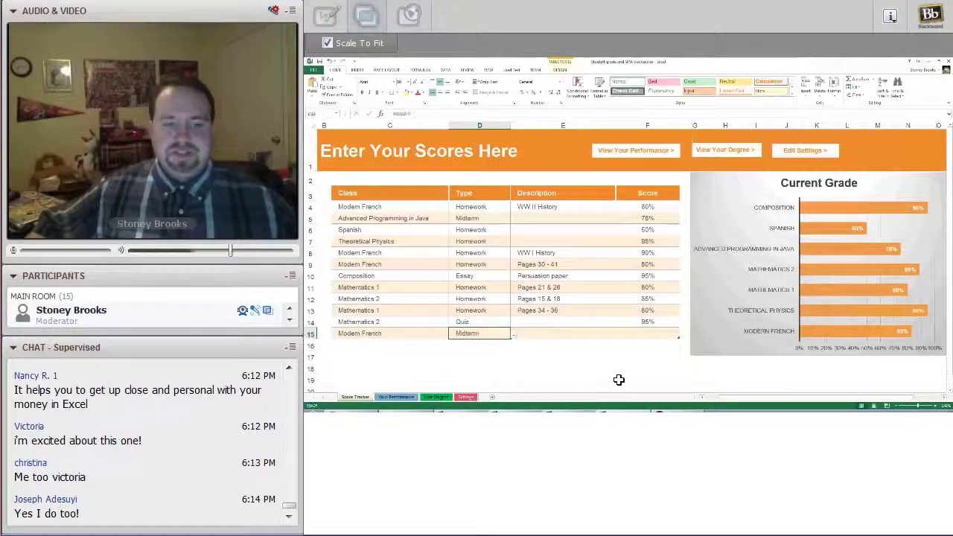
Enter Exam 1 as the description of the new Modern French midterm row
click(539, 334)
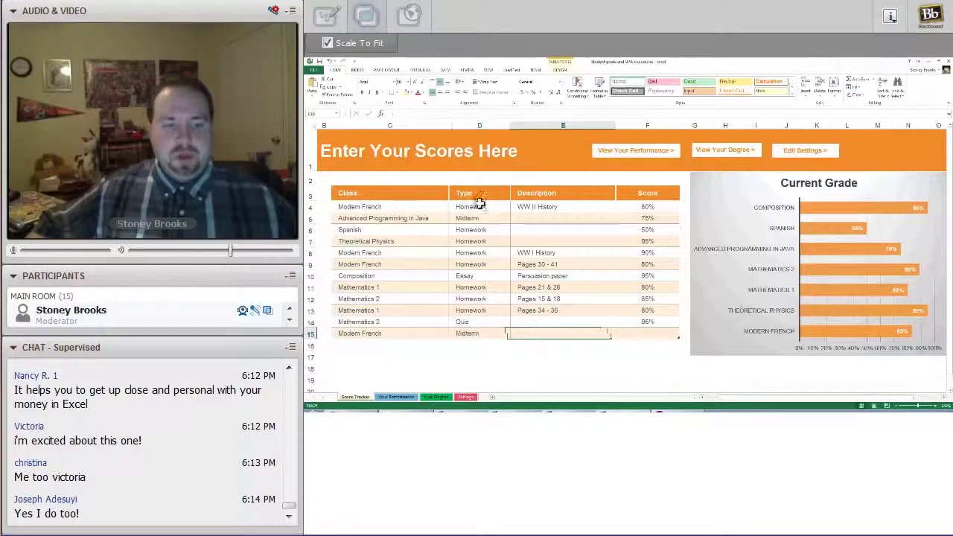
text(exam)
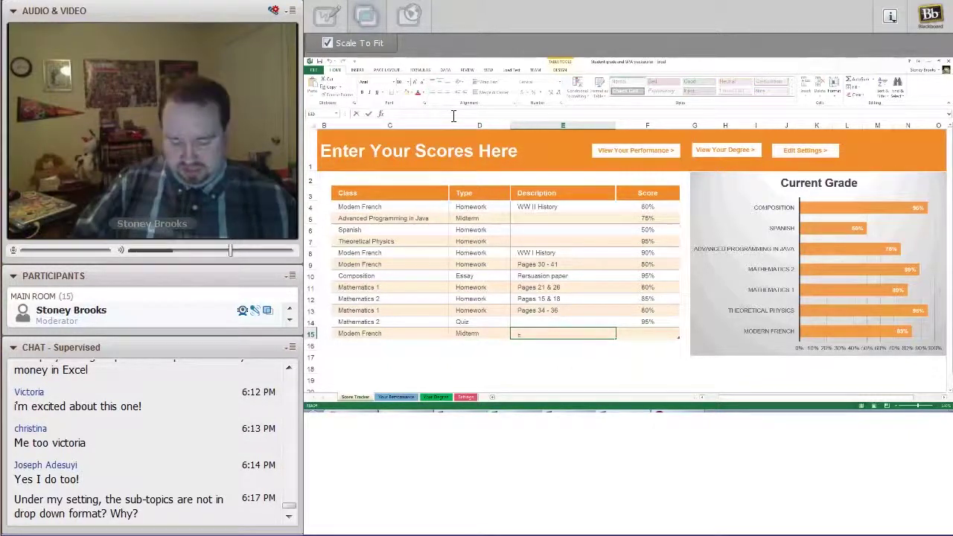
text( 1)
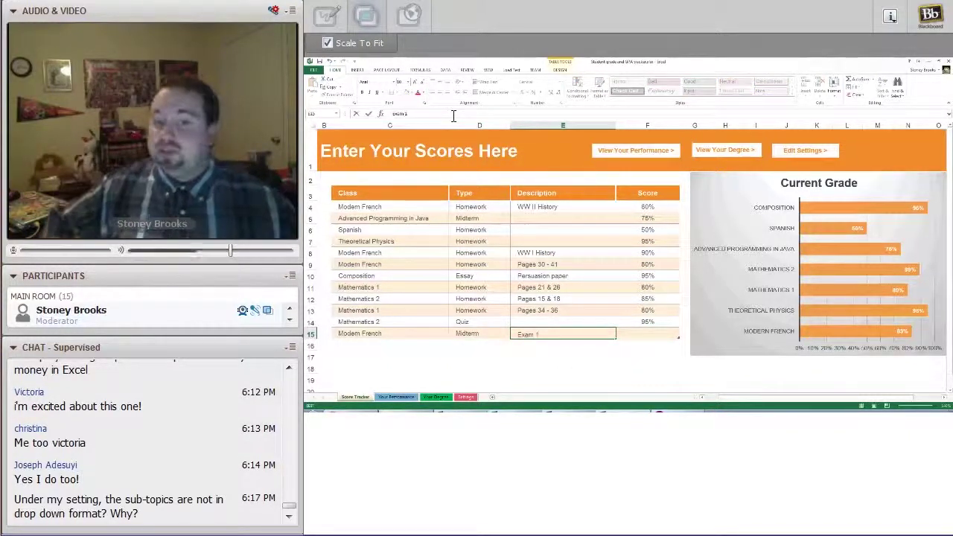
key(Tab)
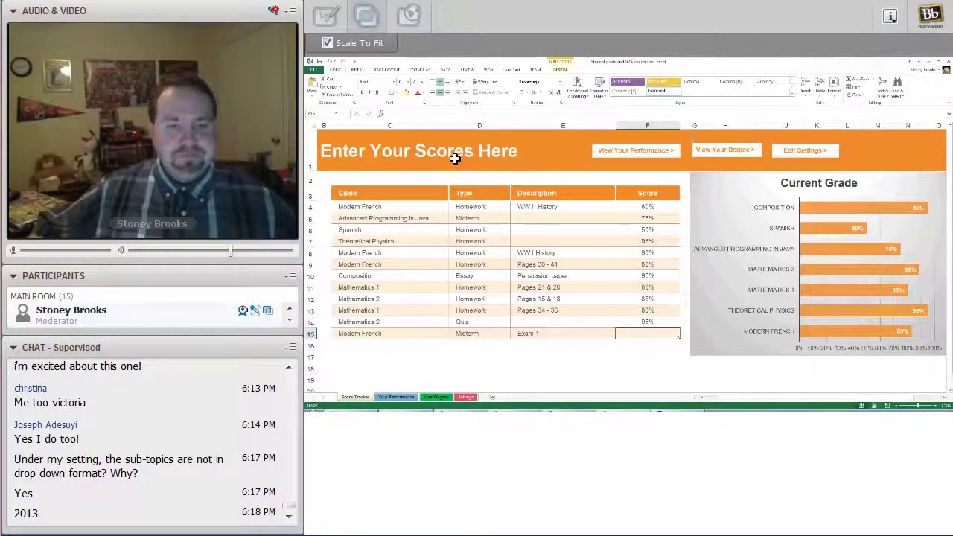
Inspect the Type entries of the Theoretical Physics, last Mathematics 2 and new Modern French rows
click(482, 240)
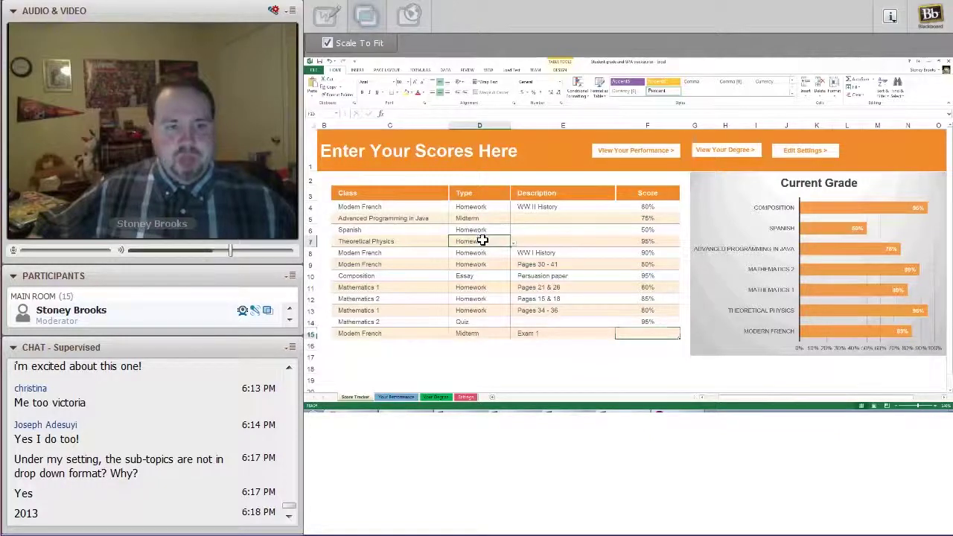
click(493, 325)
click(494, 333)
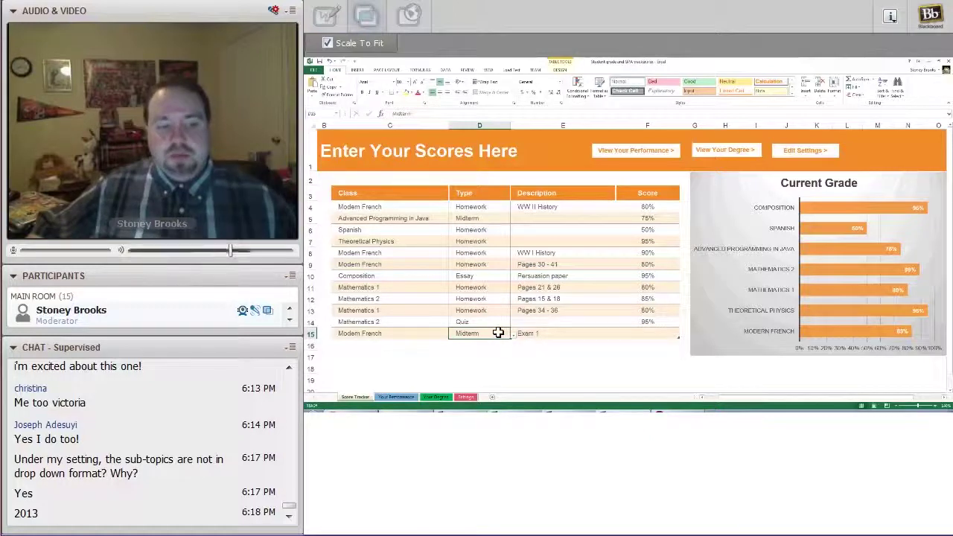
Review the type choices for the new Modern French Exam 1 row and change its type to Quiz
click(514, 336)
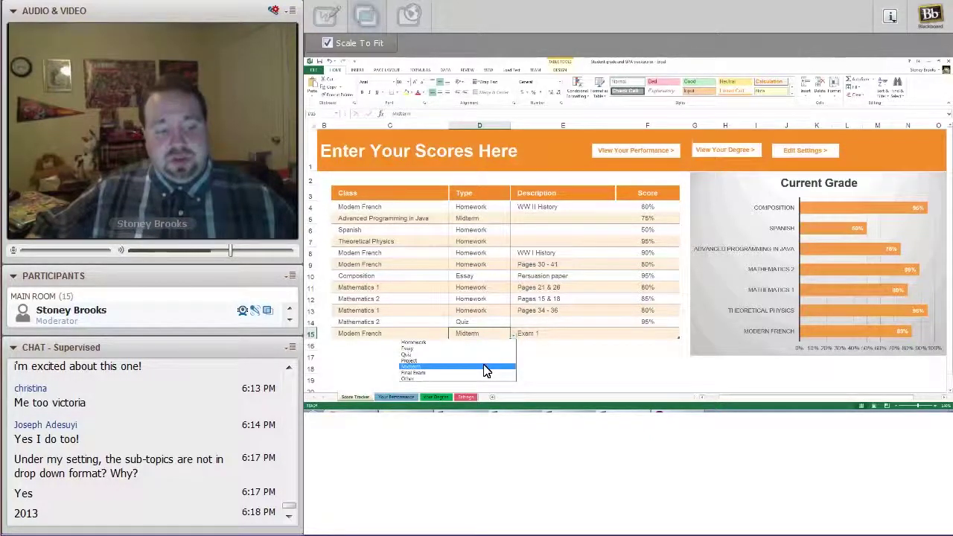
click(487, 333)
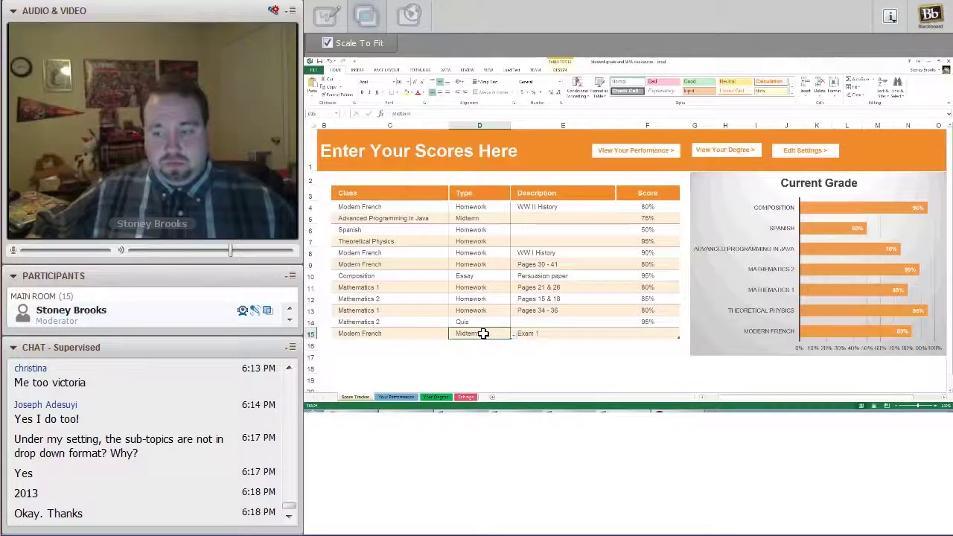
double_click(485, 334)
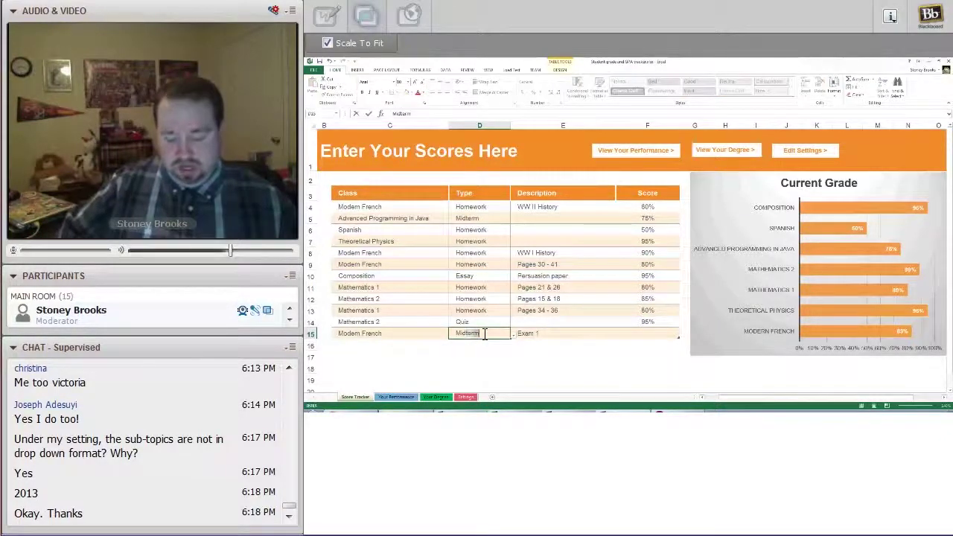
key(BackSpace)
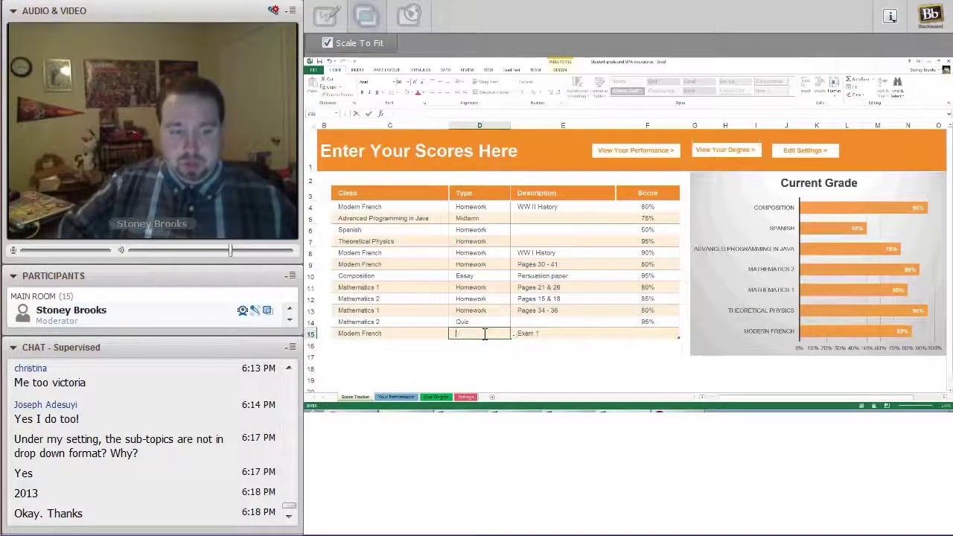
text(Quiz)
key(Tab)
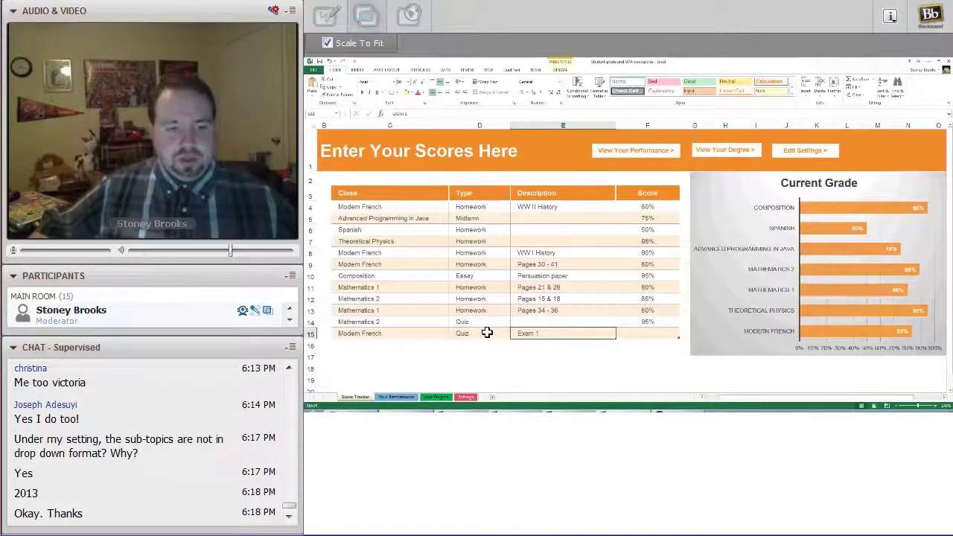
Set the type of the Modern French Exam 1 row back to Midterm
click(488, 333)
text(Mm)
text(Midterm)
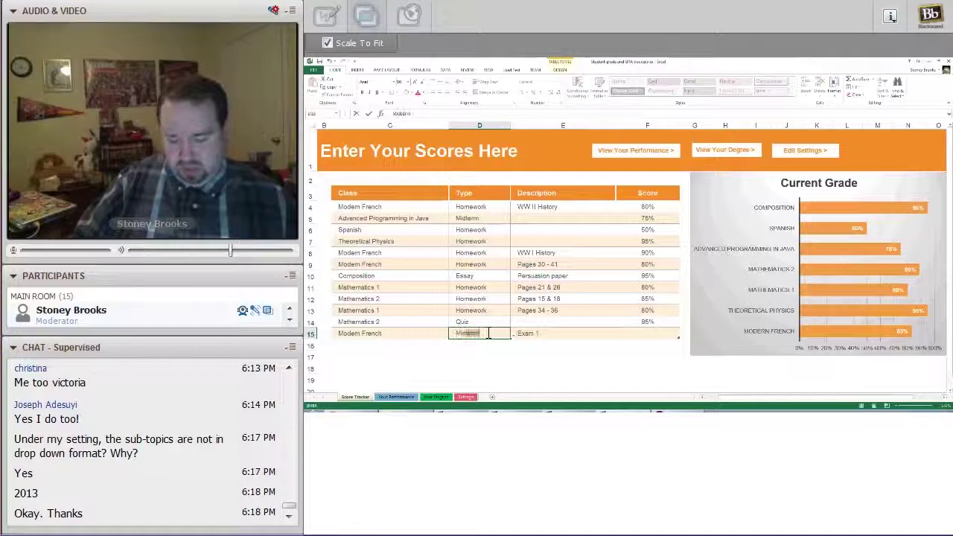
key(Tab)
Enter a score of 70% for the Modern French Exam 1 row and check the Current Grade chart
click(651, 336)
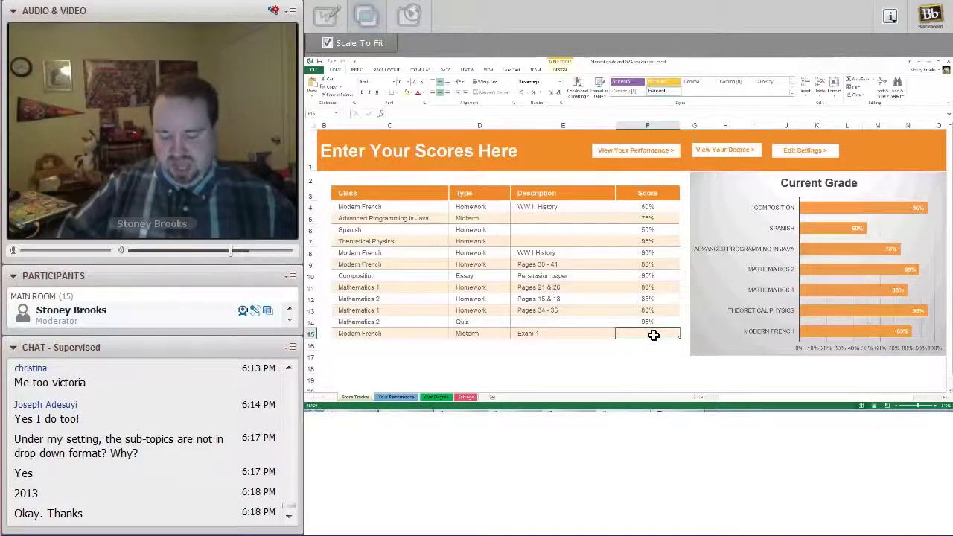
text(70)
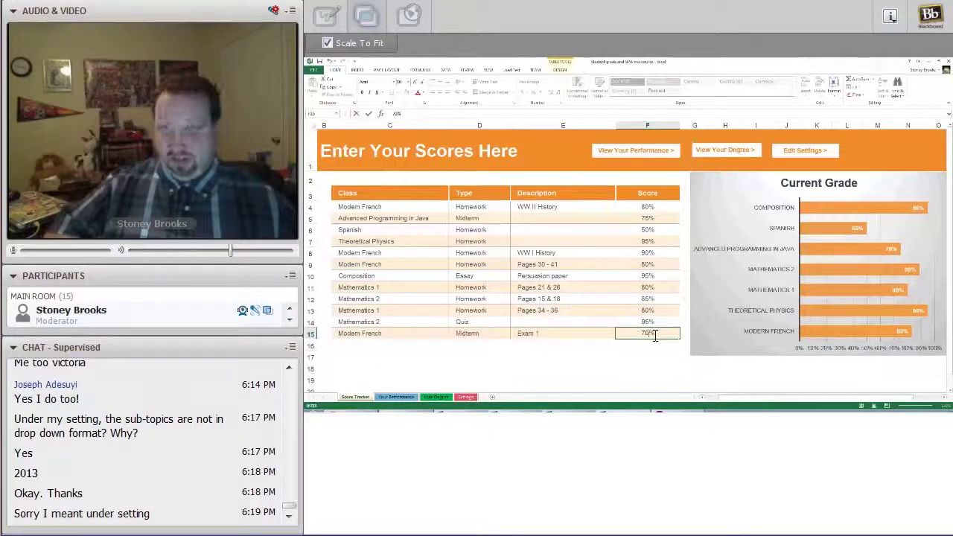
key(Return)
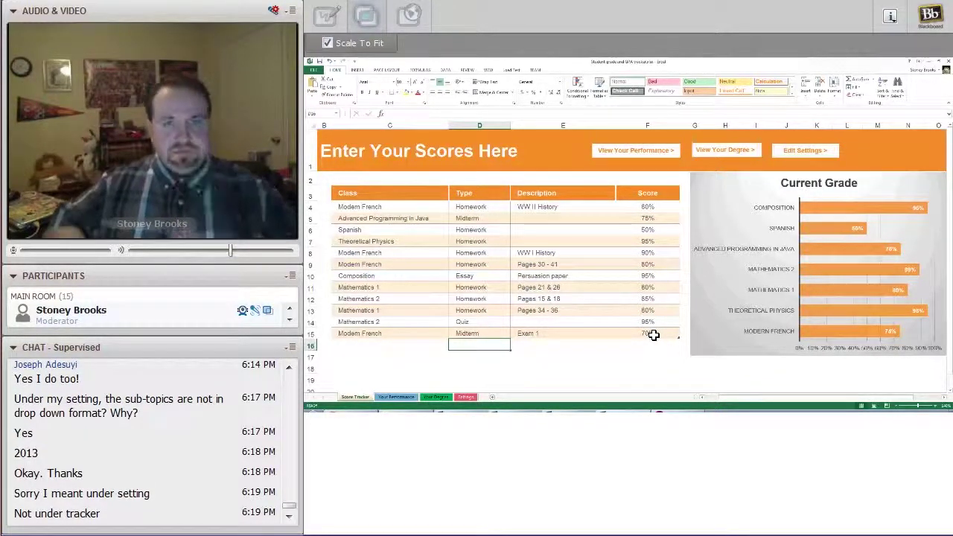
click(649, 335)
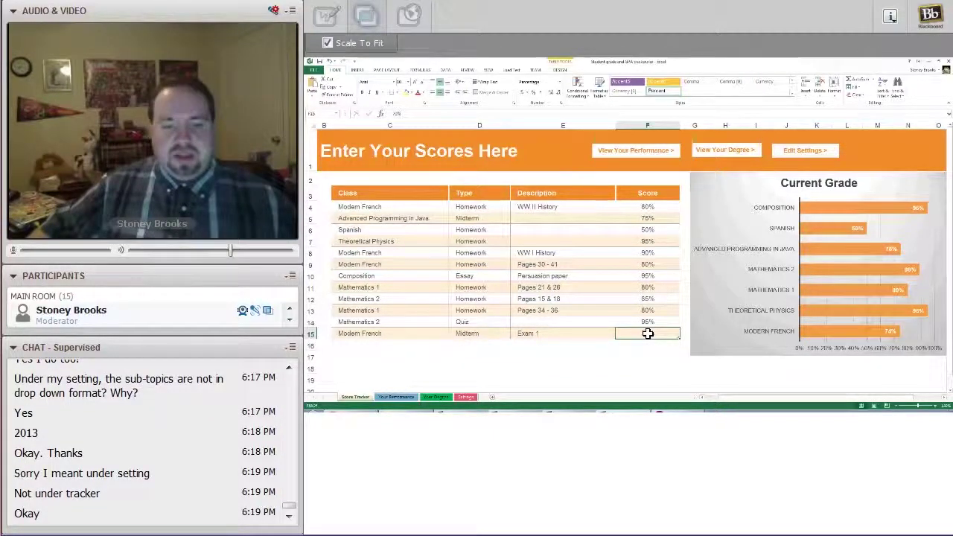
click(925, 330)
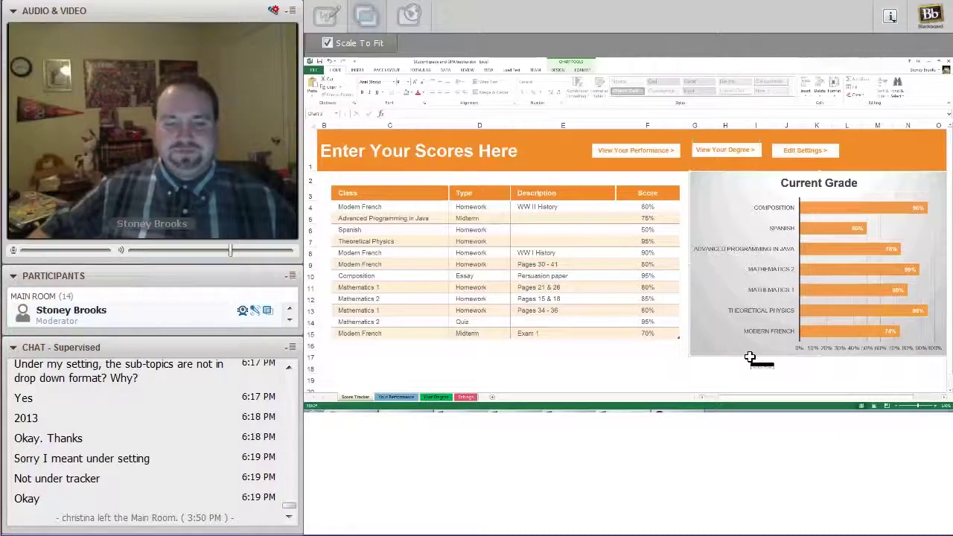
Change the score of the Modern French Exam 1 row to 80%
click(647, 333)
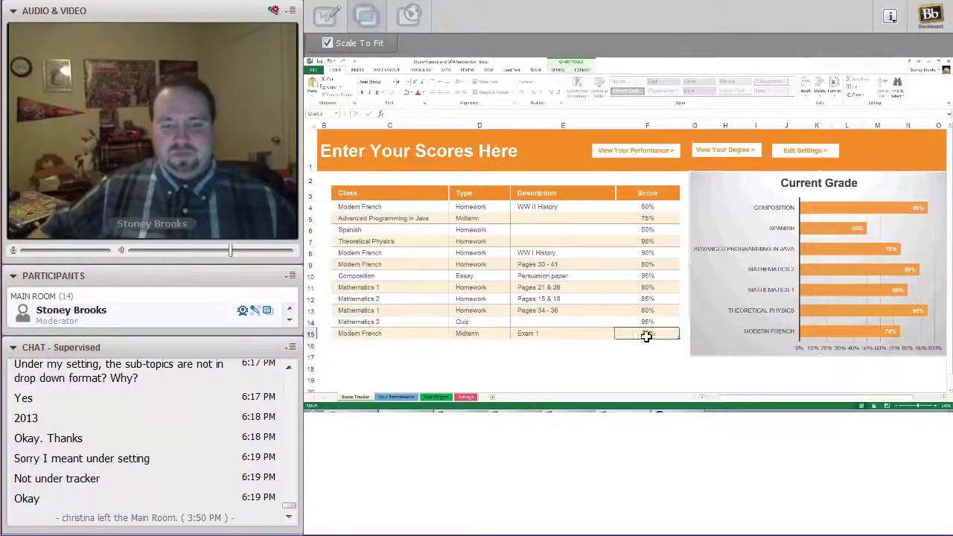
click(397, 114)
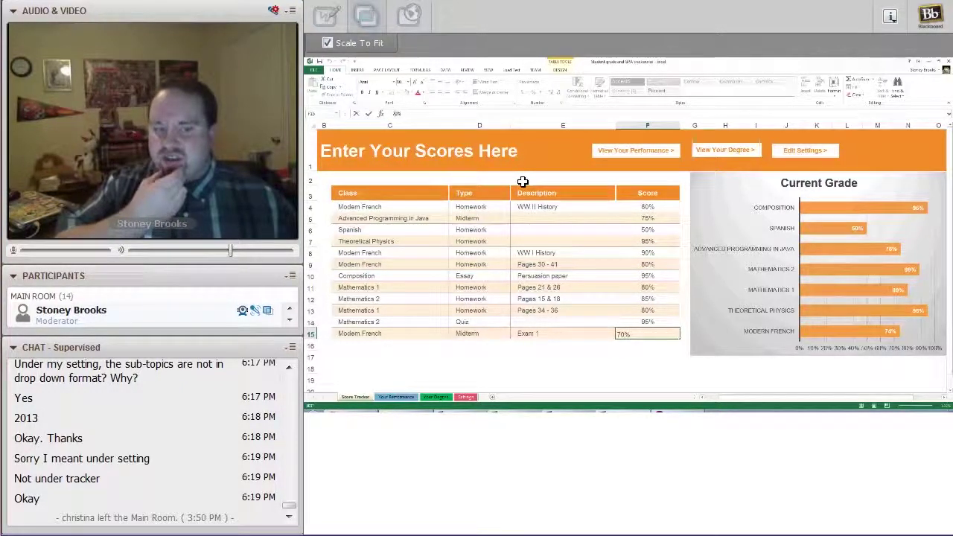
key(BackSpace)
text(8)
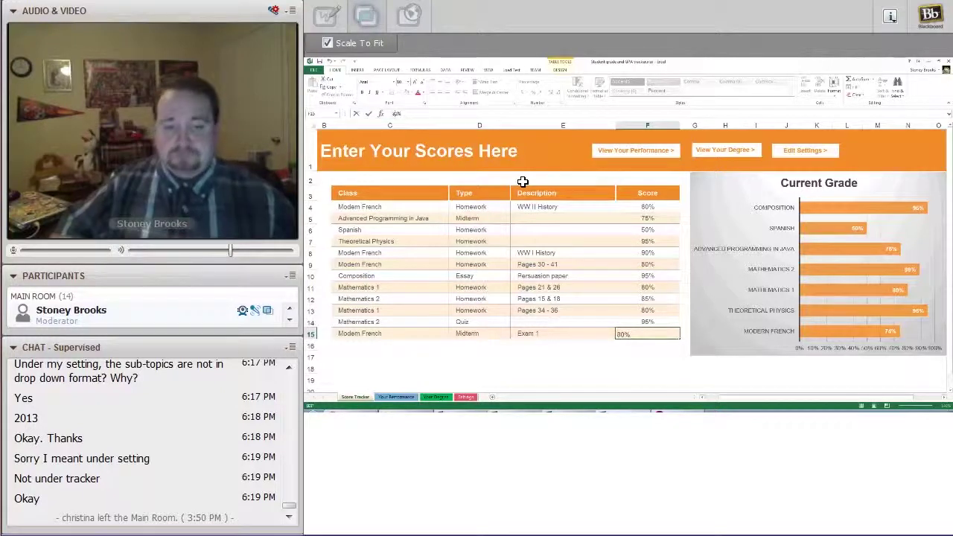
key(Return)
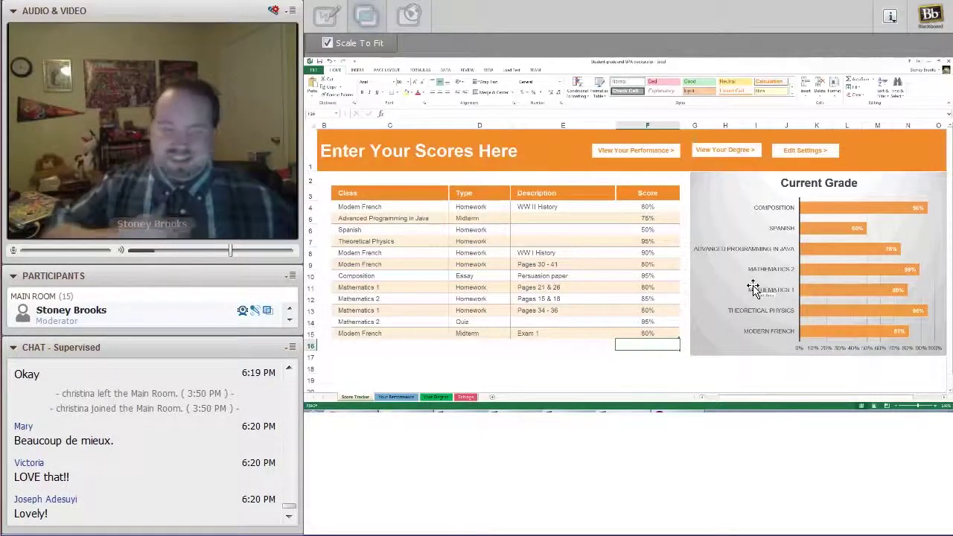
Add another row under the scores table with the class Advanced Programming in Java and the type Homework
click(396, 346)
click(453, 348)
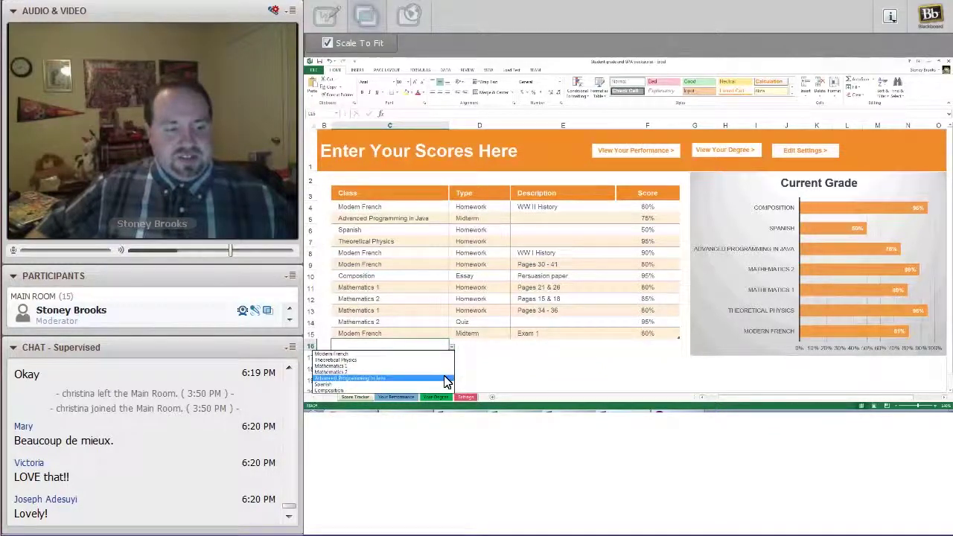
click(447, 383)
click(477, 345)
click(514, 349)
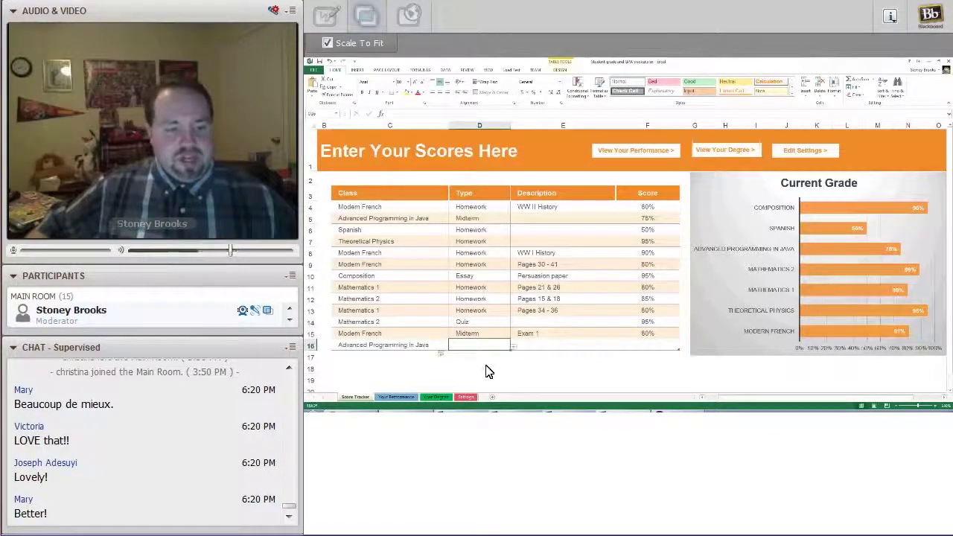
click(484, 377)
click(513, 348)
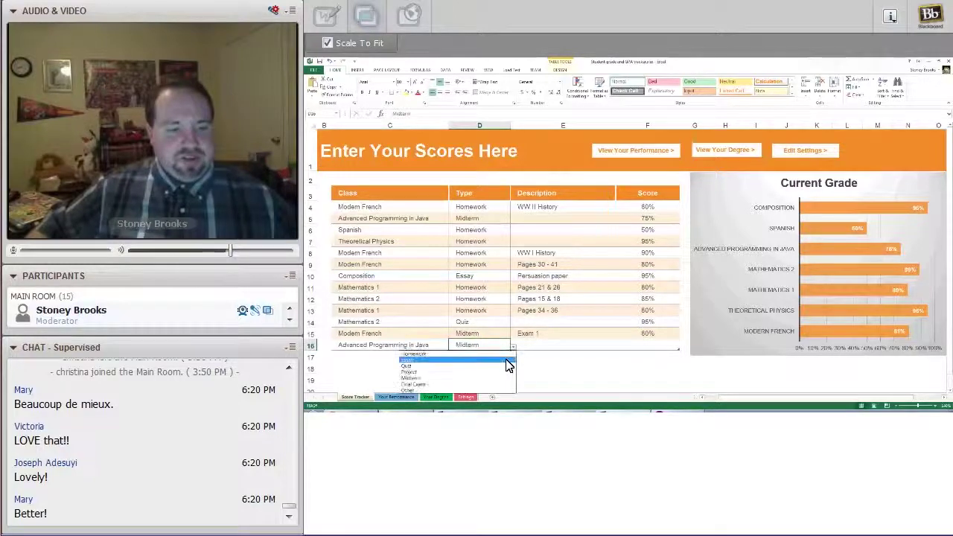
click(509, 366)
Give the new Advanced Programming in Java homework row the description Hmwk 3 and a score of 100%
click(546, 345)
text(Hmwk 3)
key(Tab)
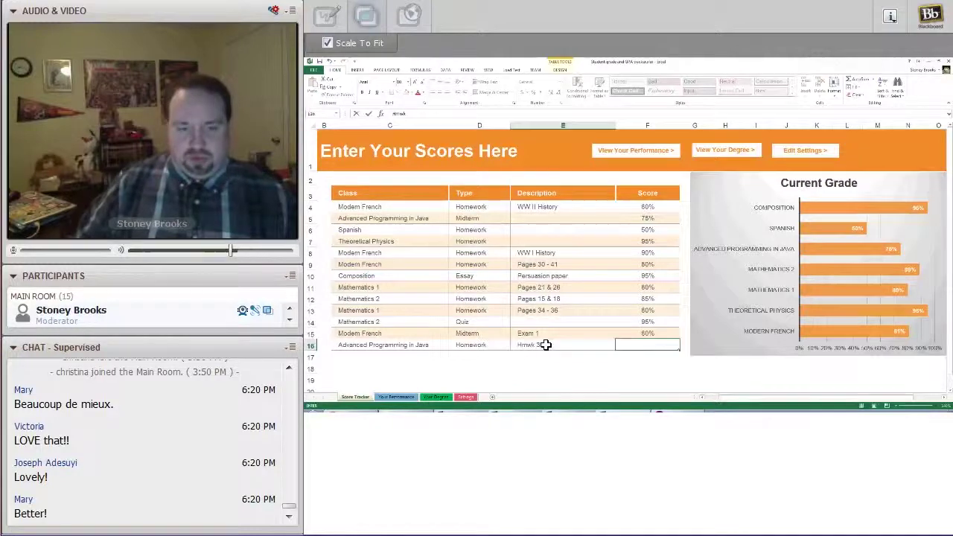
text(100)
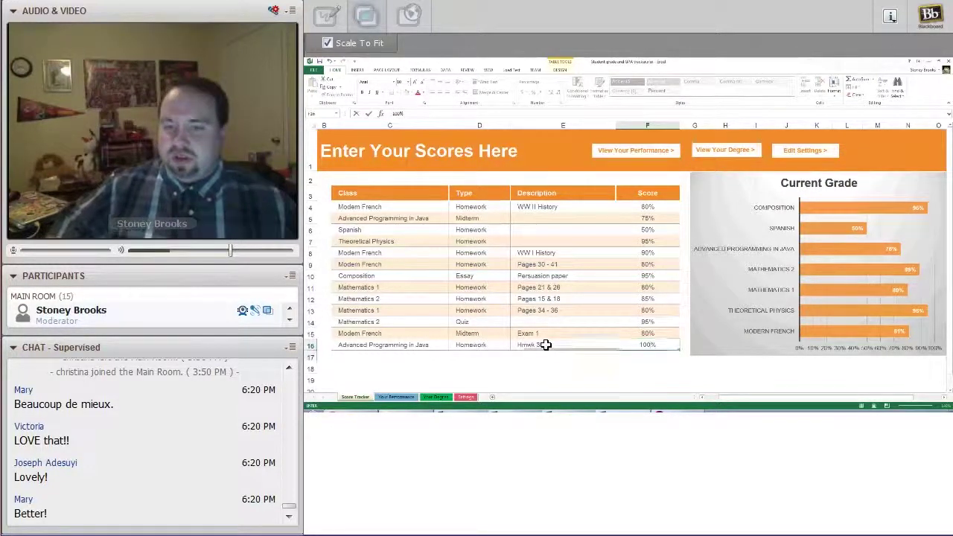
key(Return)
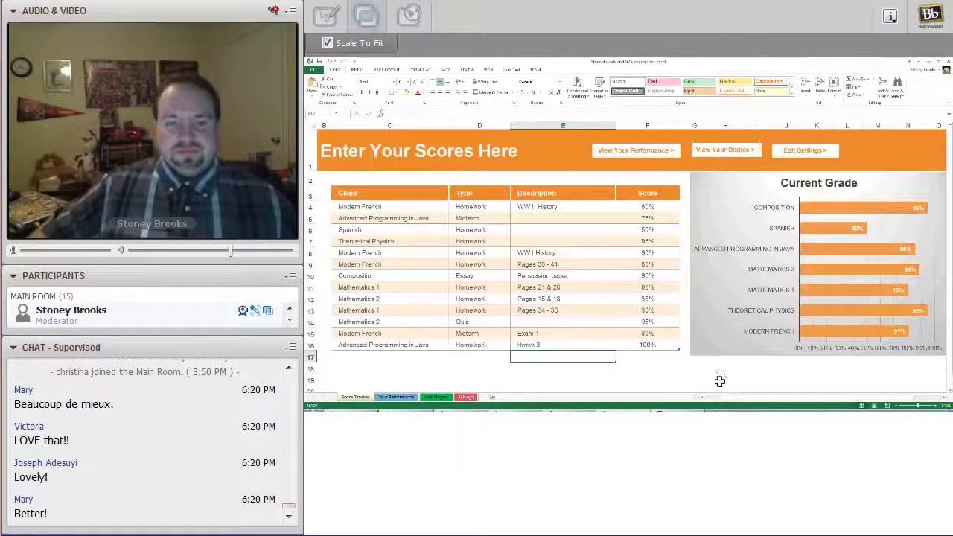
Open the Settings sheet and check the Category, Credit Hours and weight cells of the classes table for choice lists
click(811, 156)
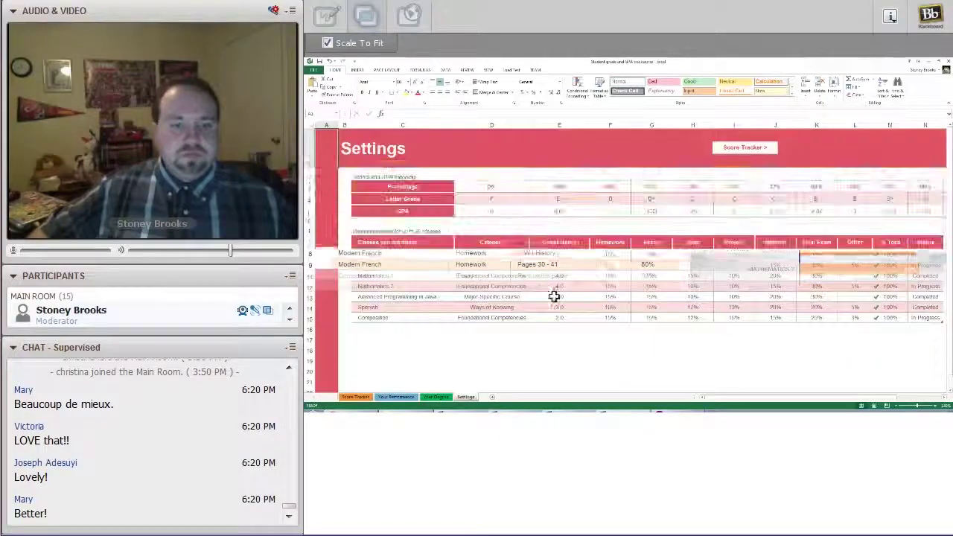
click(499, 298)
click(583, 286)
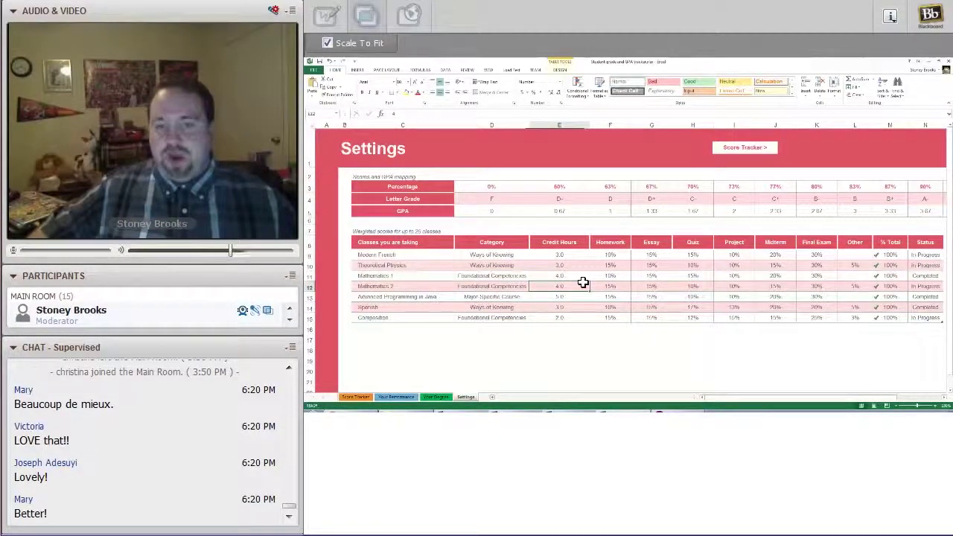
click(763, 286)
click(418, 268)
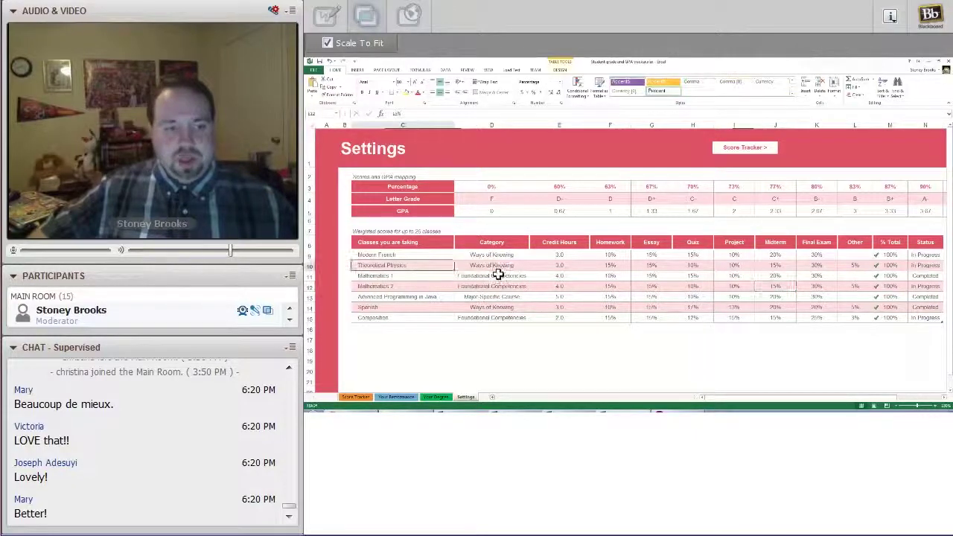
click(498, 273)
click(511, 260)
click(520, 242)
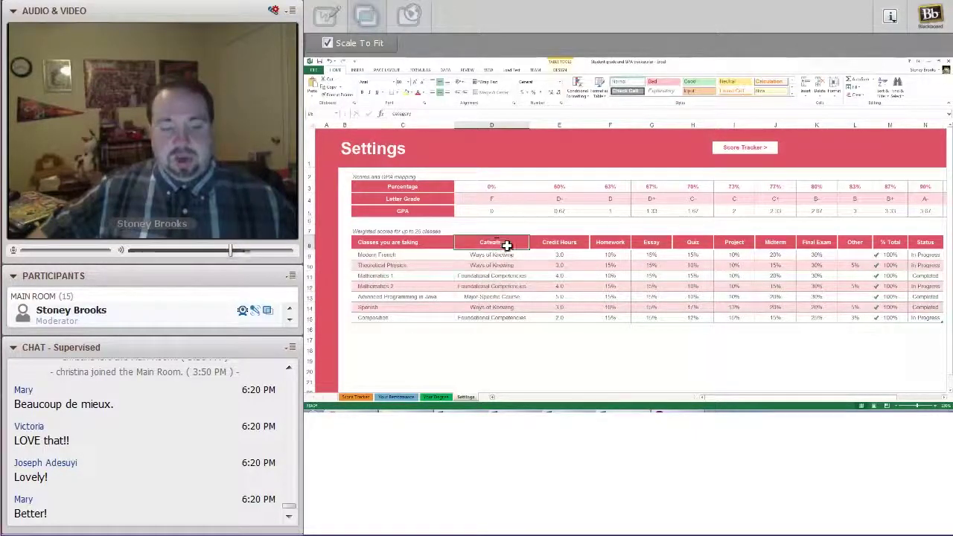
click(526, 276)
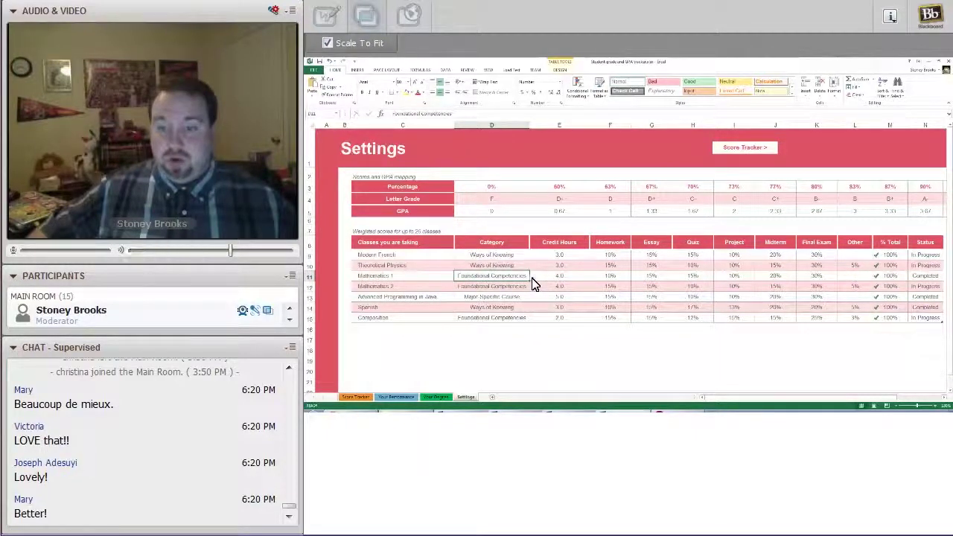
Inspect the Composition row's cells from Status back to Quiz, as well as the Category of Mathematics 1
click(939, 319)
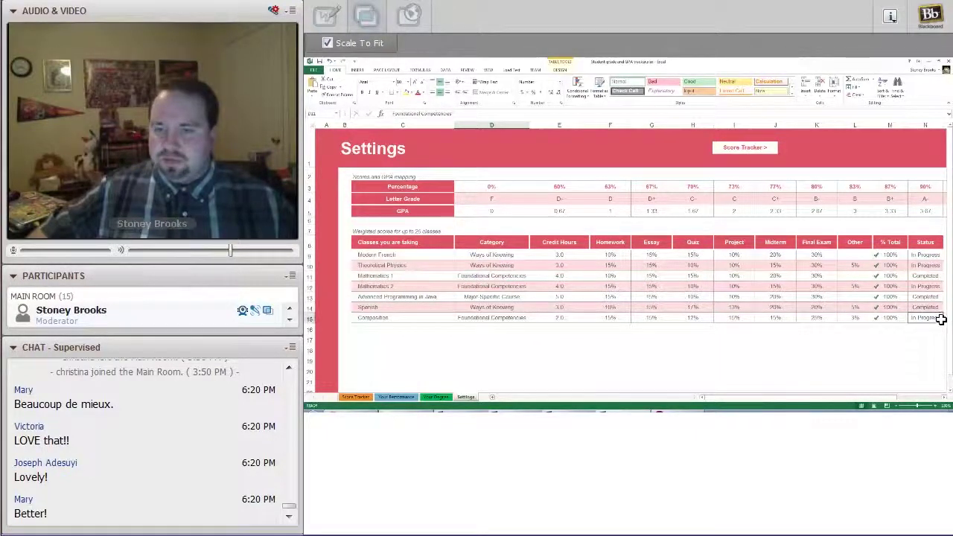
click(902, 318)
click(849, 318)
click(816, 318)
click(775, 319)
click(734, 318)
click(694, 319)
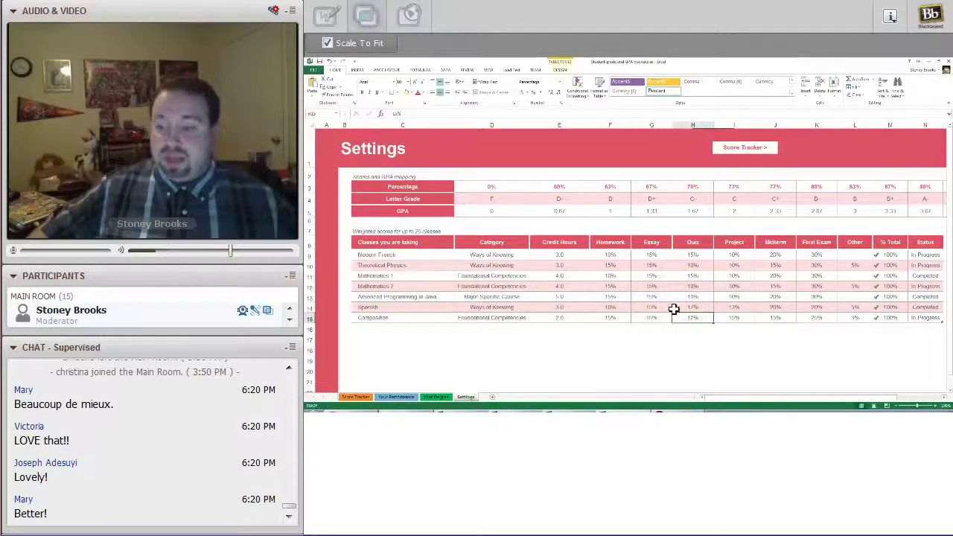
click(496, 276)
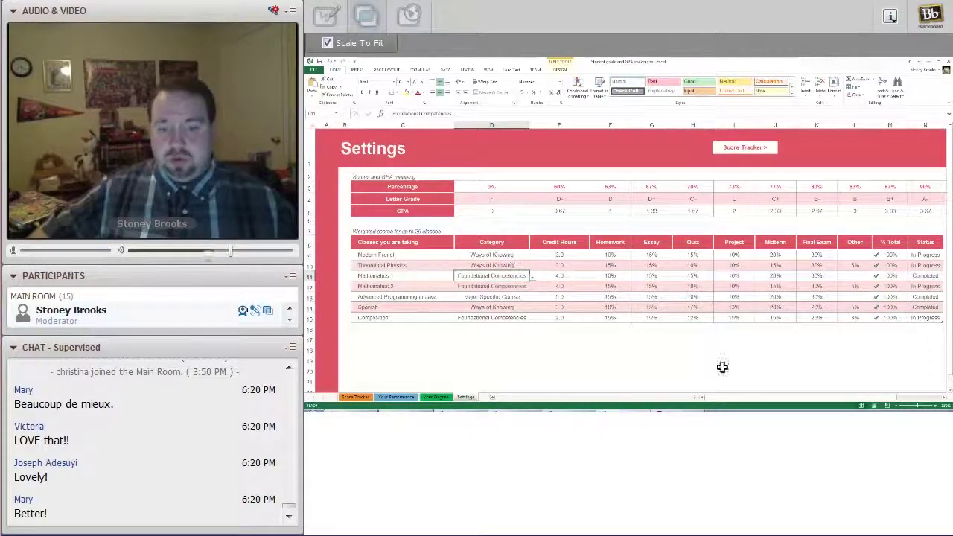
Inspect the Status cell of Mathematics 1 and the Category cell of Mathematics 2 in the classes table
click(945, 398)
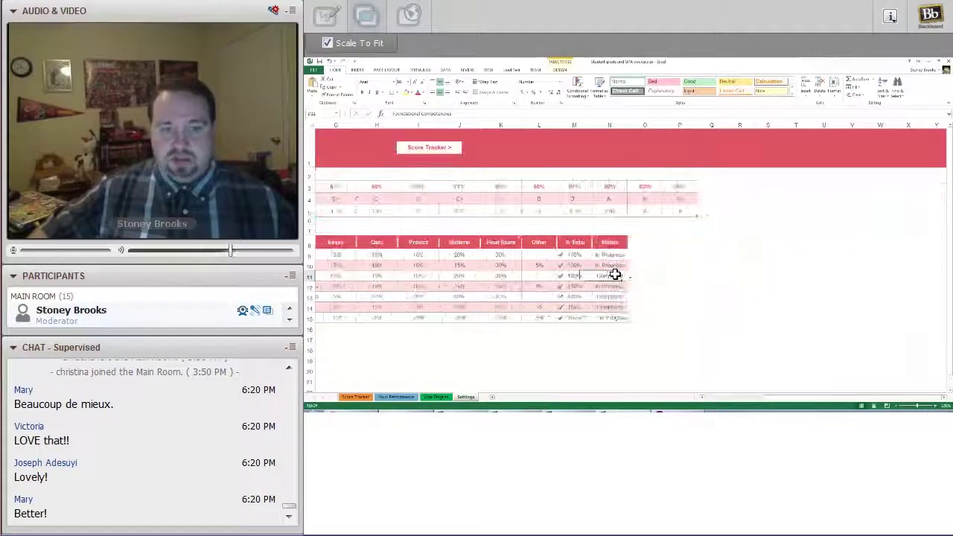
click(613, 275)
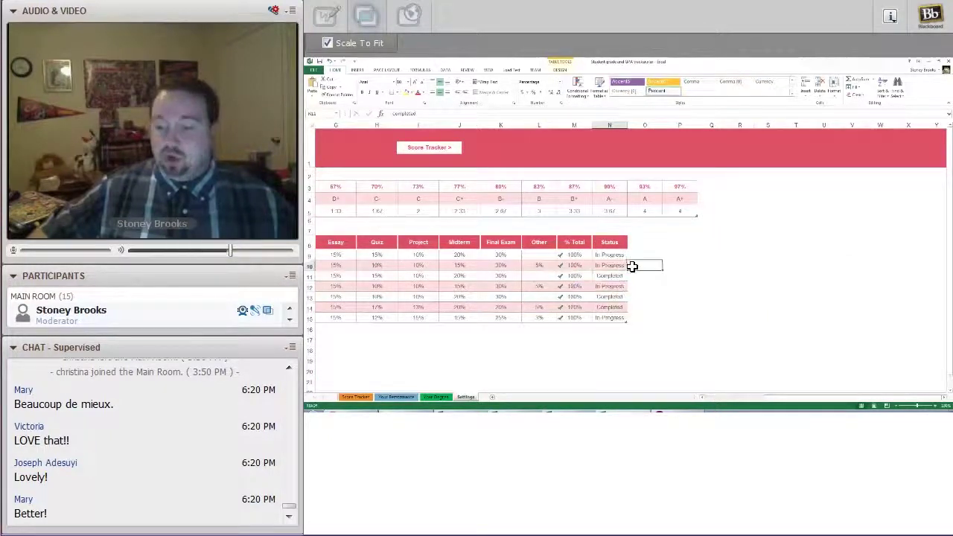
click(632, 267)
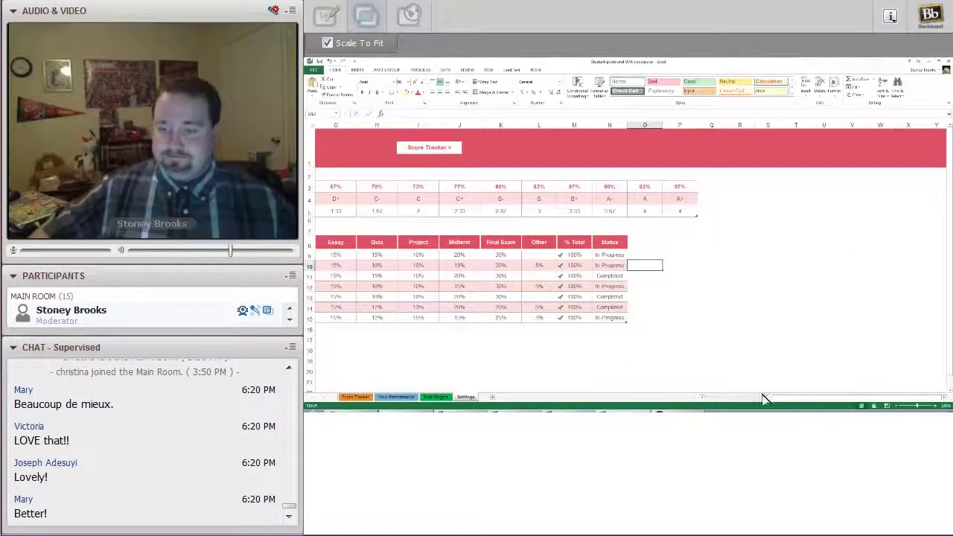
drag(769, 398, 703, 402)
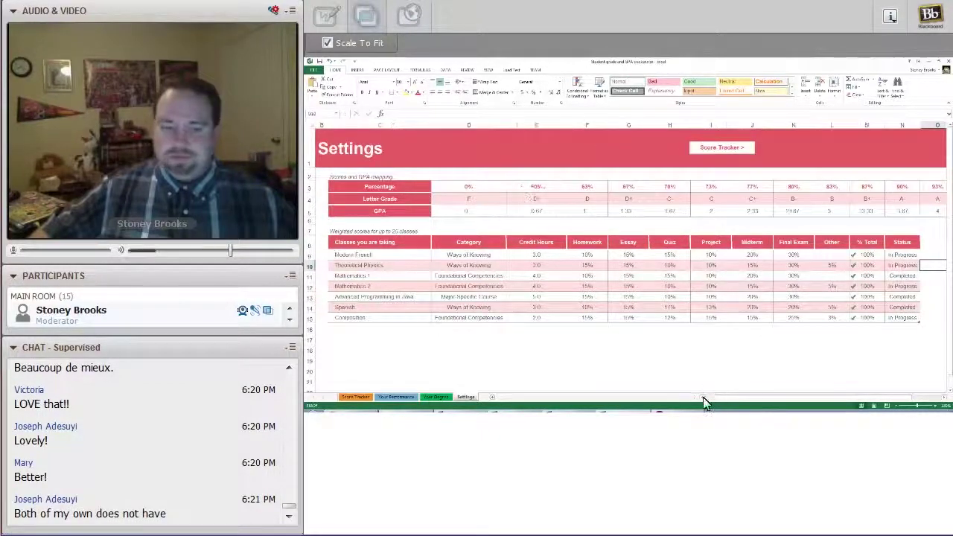
click(943, 398)
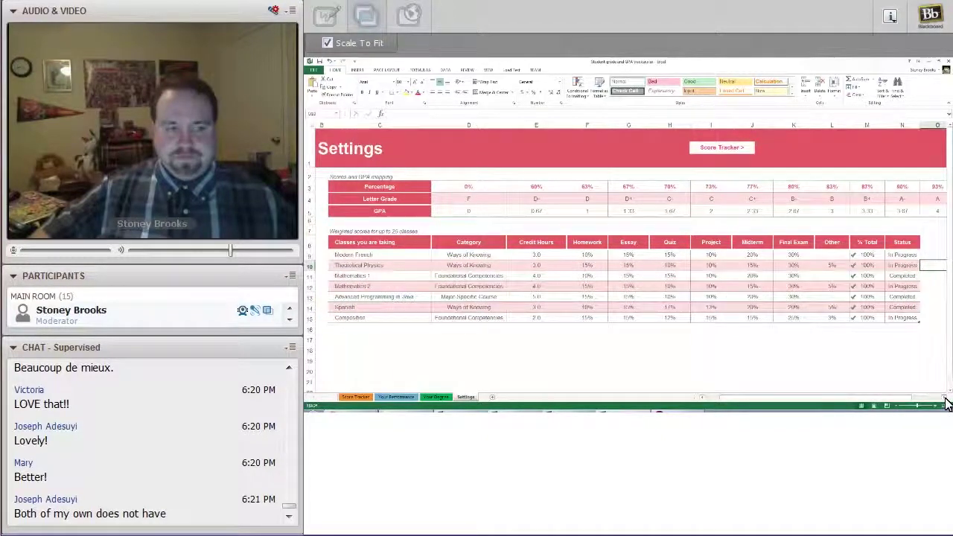
click(493, 286)
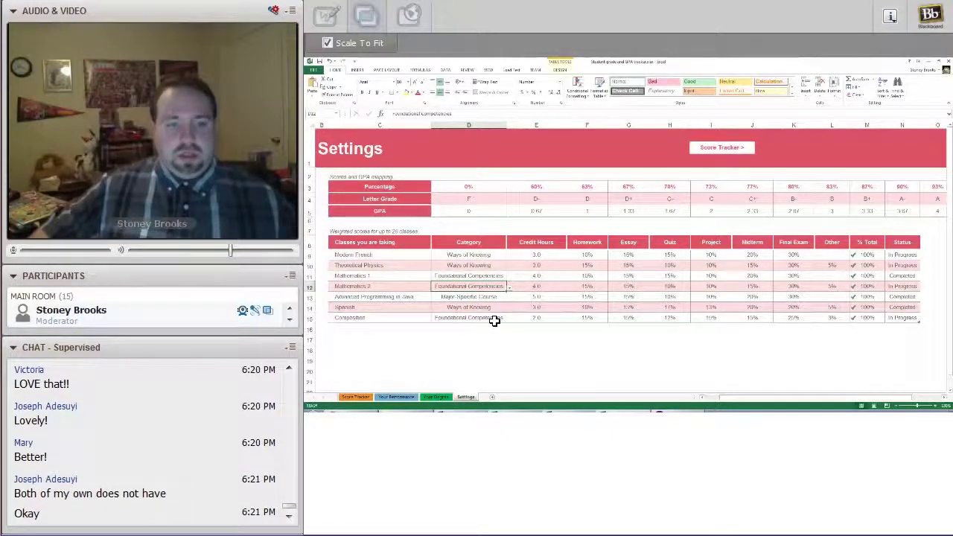
Return to the Score Tracker sheet and follow its link to the Your Performance sheet
click(569, 338)
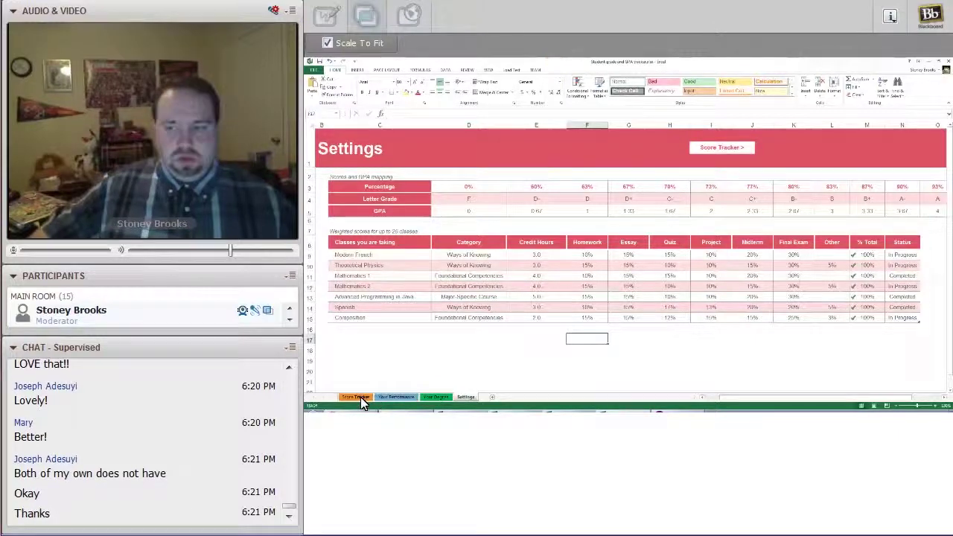
click(356, 397)
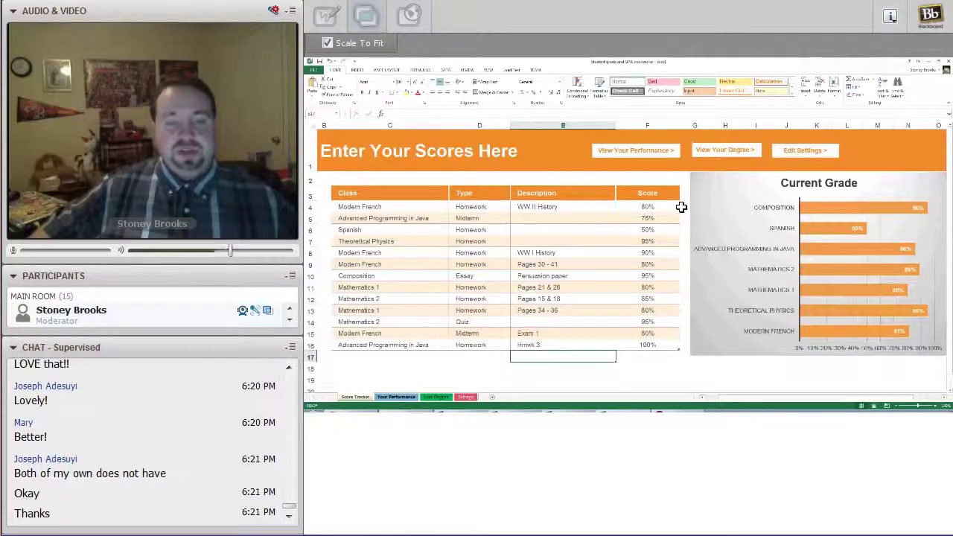
click(618, 153)
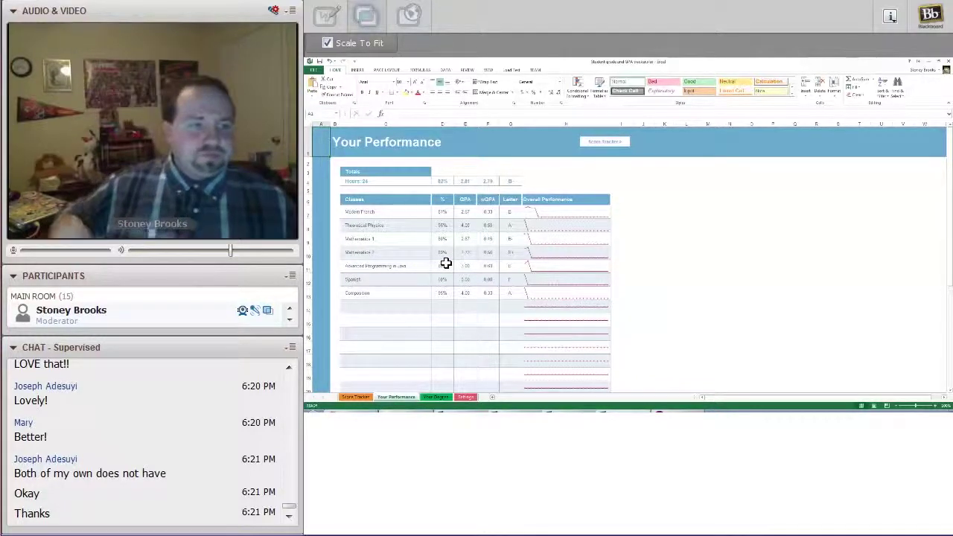
Inspect the Totals row on Your Performance, covering the hours, percentage, GPA, wGPA and letter grade cells
click(417, 222)
click(408, 181)
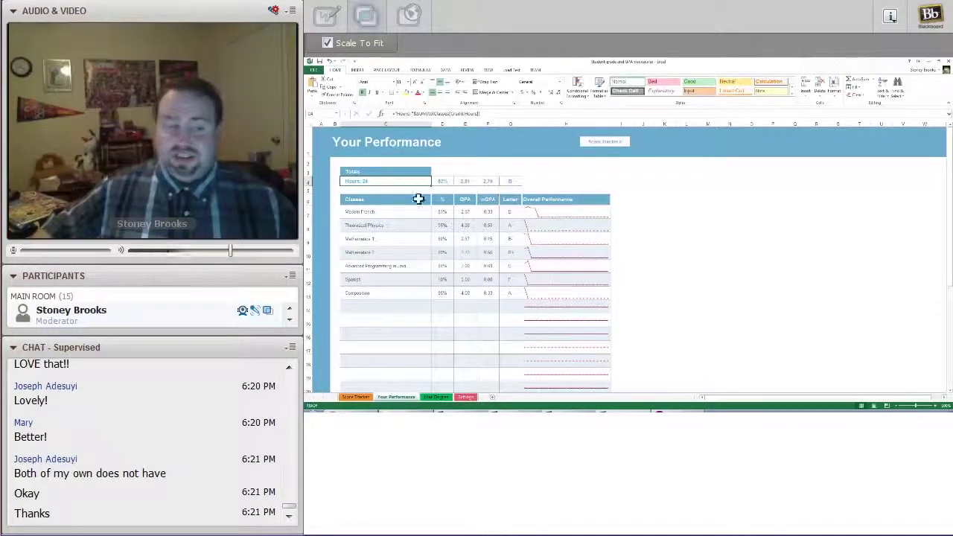
click(442, 181)
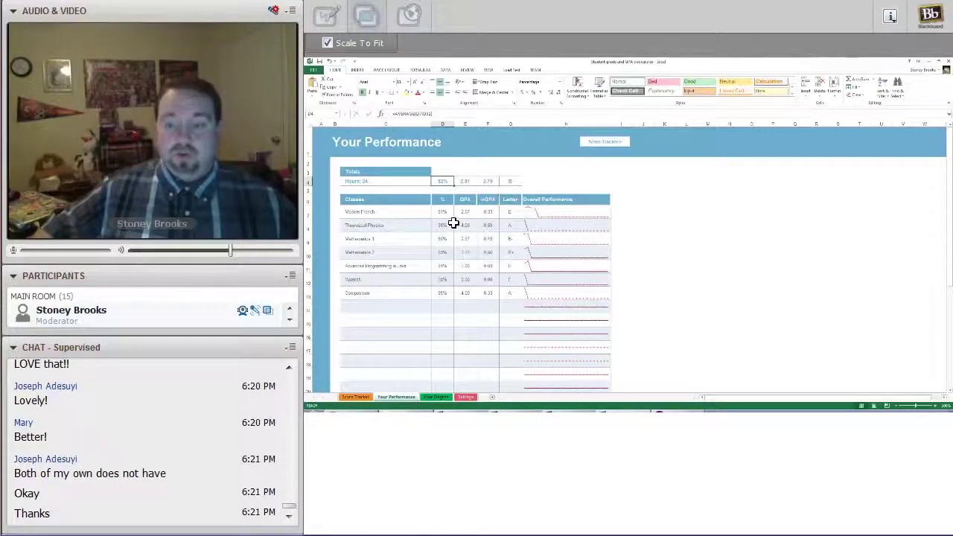
click(463, 181)
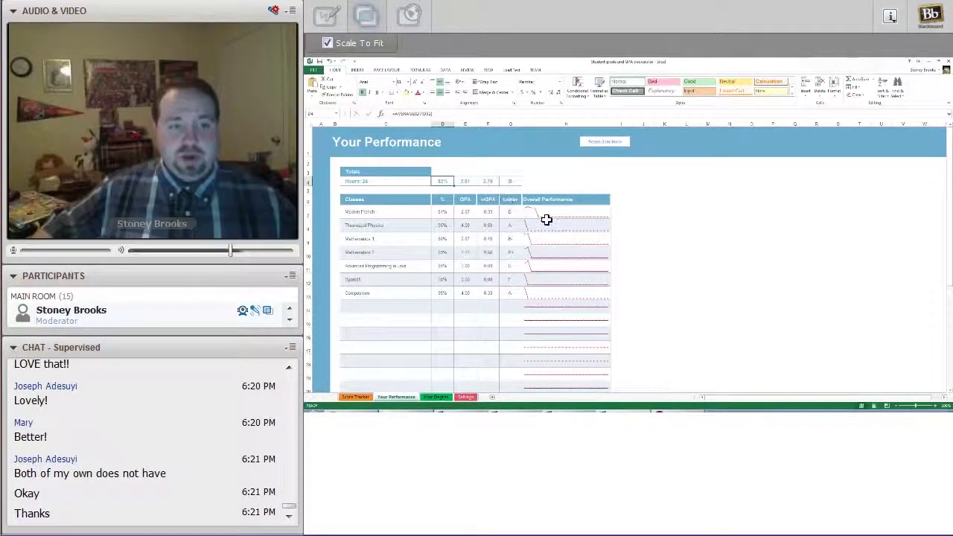
click(488, 181)
click(511, 181)
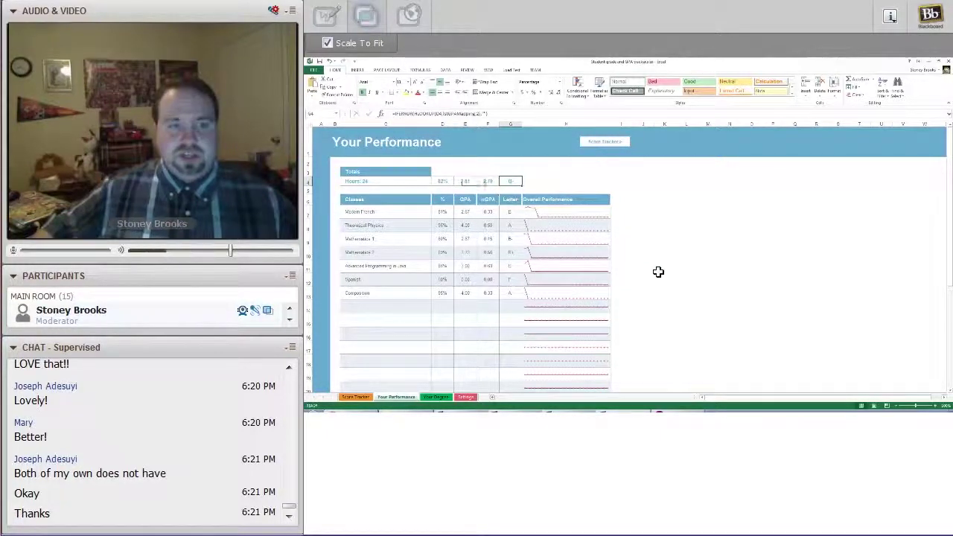
click(442, 183)
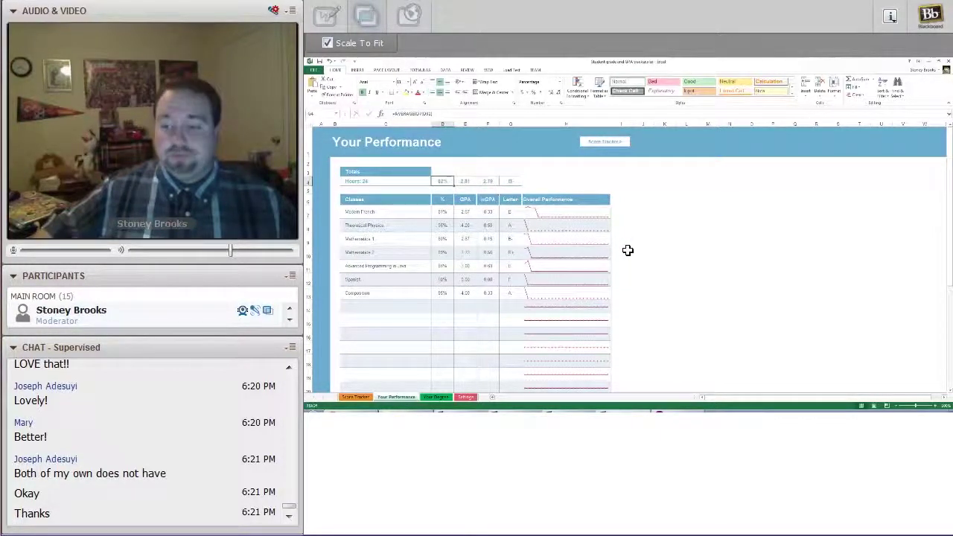
Inspect the classes table, checking the Modern French name, Composition's name and percentage, and Spanish from GPA to Letter
click(383, 212)
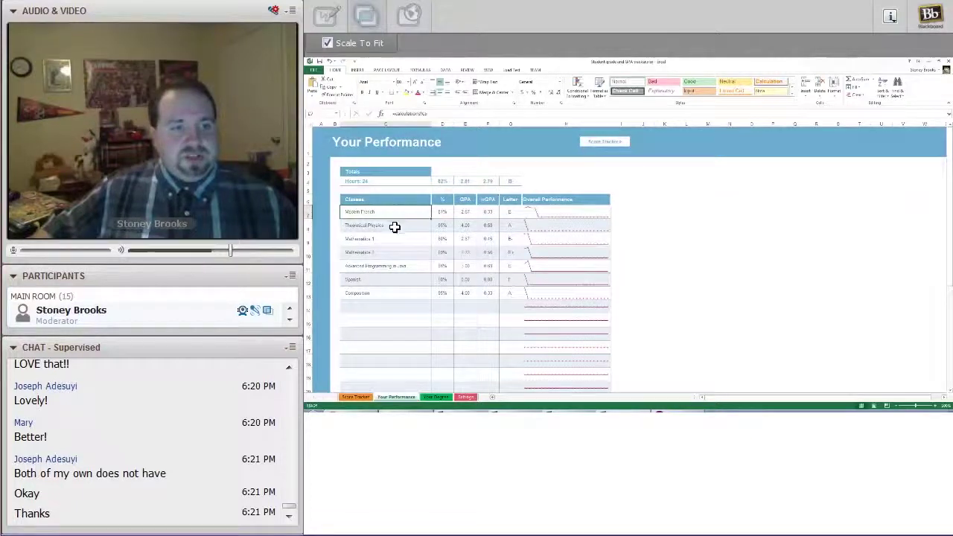
click(389, 293)
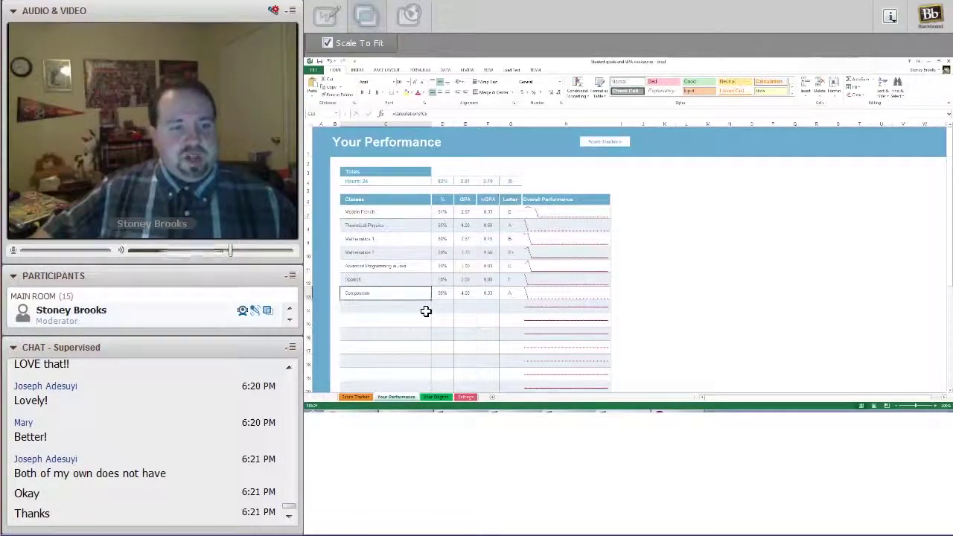
click(443, 294)
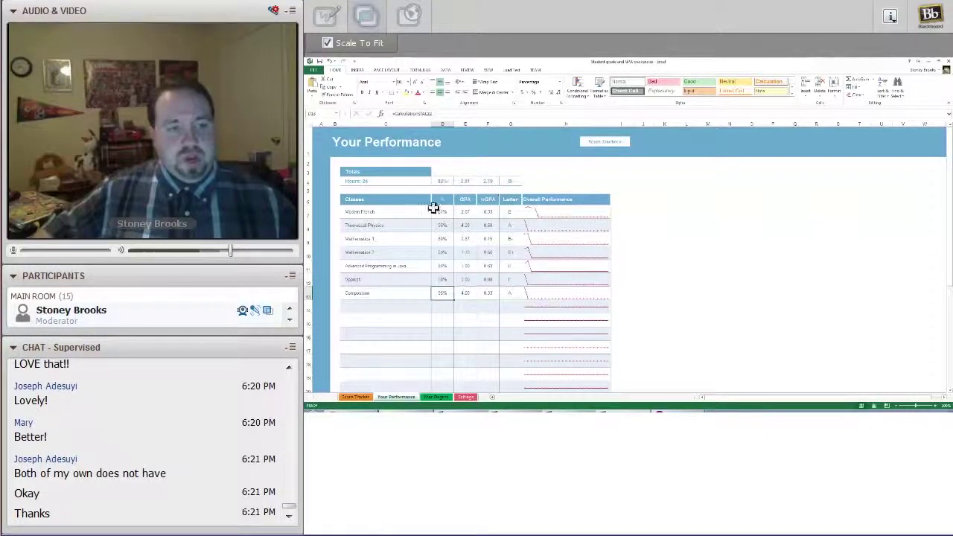
click(466, 280)
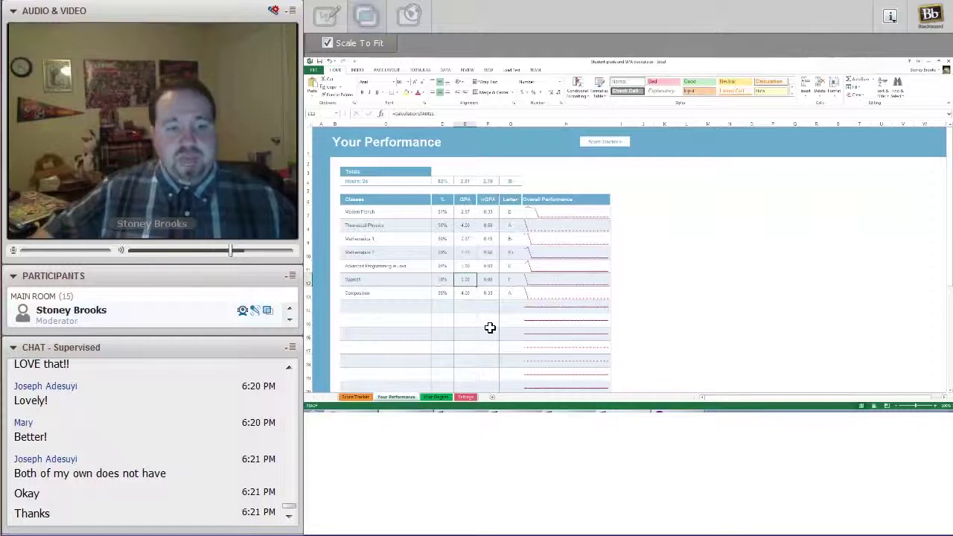
key(Right)
key(Right)
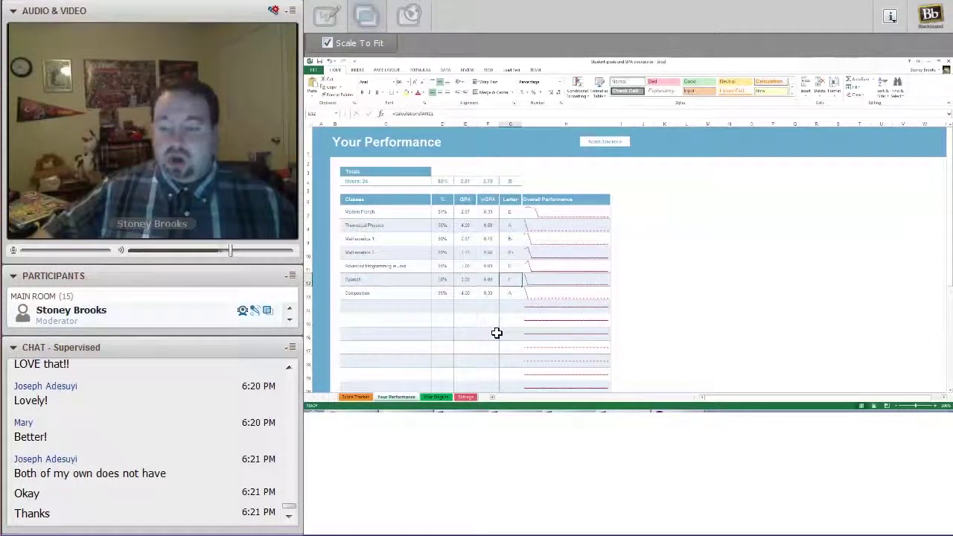
Examine the Overall Performance sparklines of Modern French and Theoretical Physics in the classes table
click(944, 399)
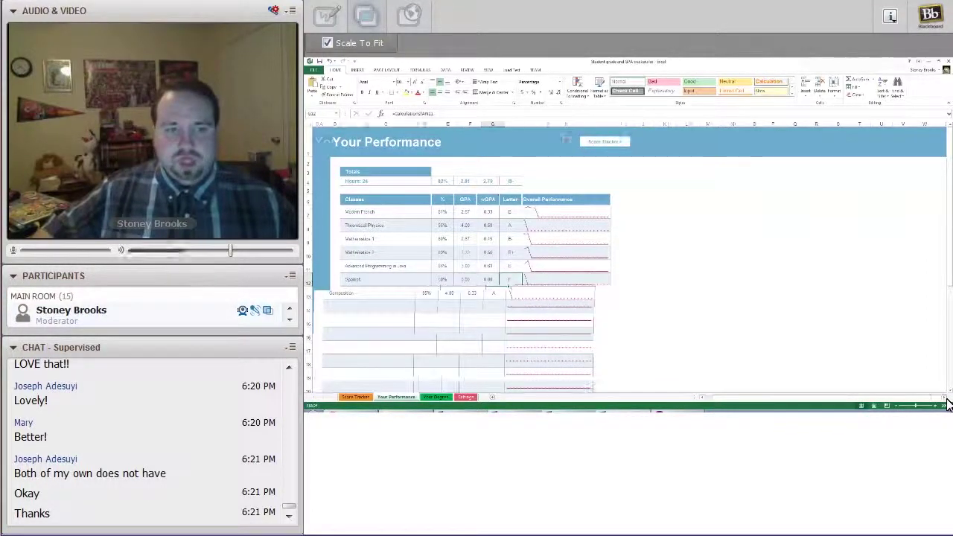
click(703, 398)
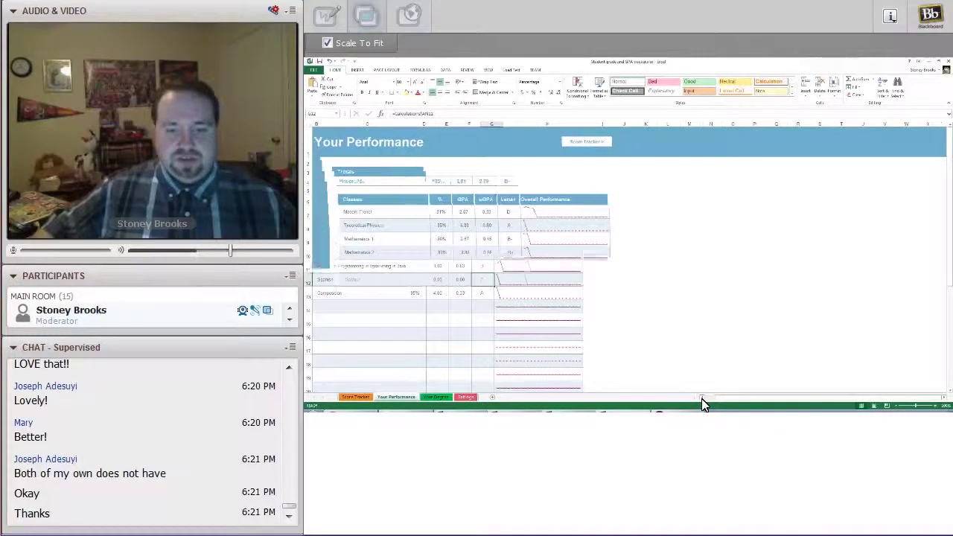
click(937, 407)
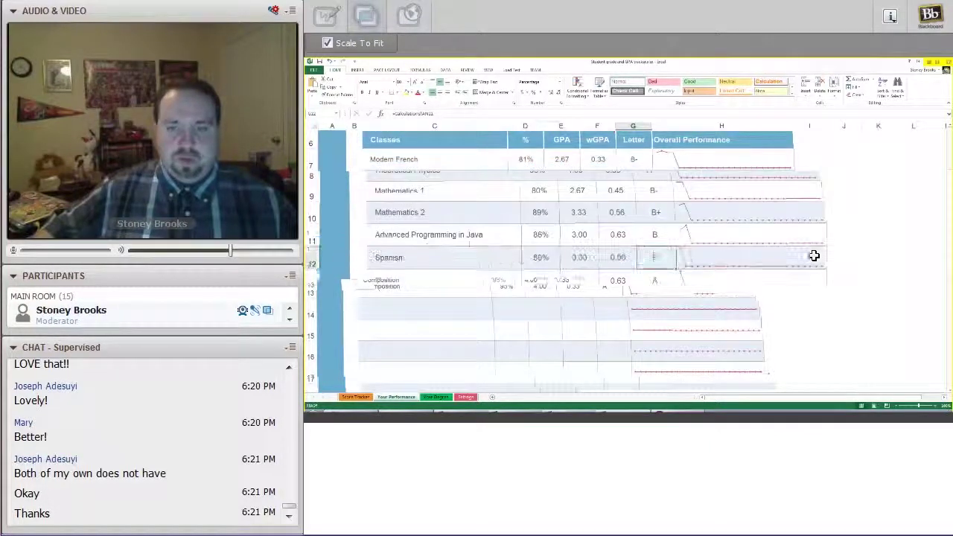
scroll(950, 131, up, 1)
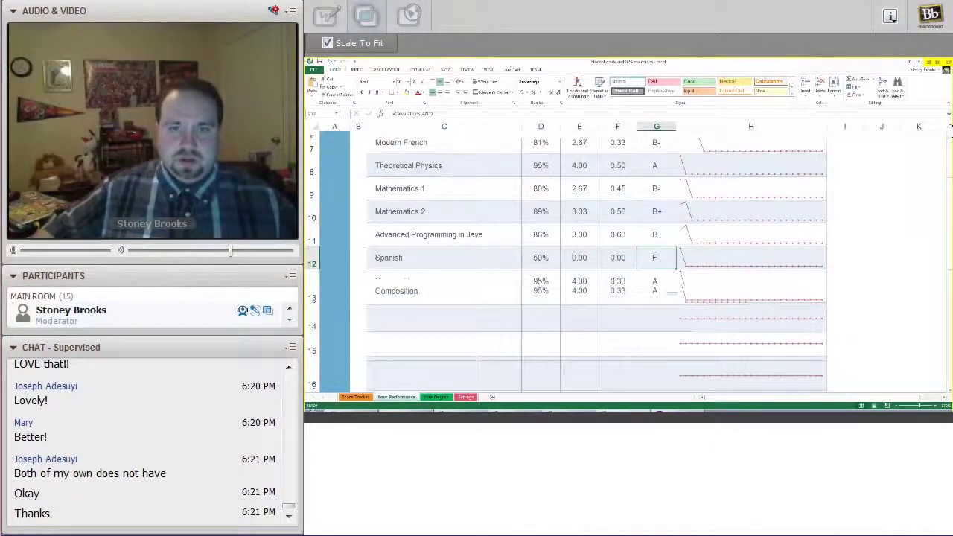
click(723, 171)
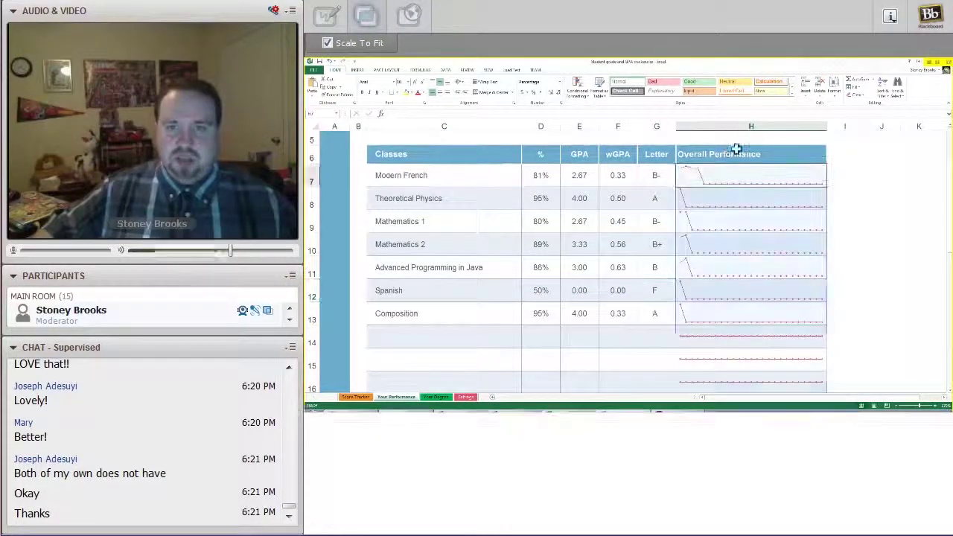
click(731, 199)
click(743, 174)
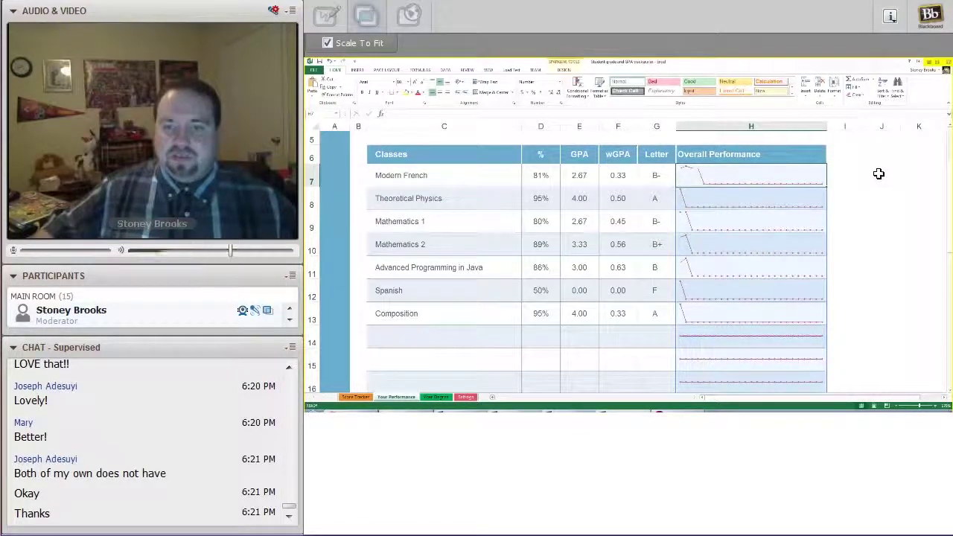
click(850, 172)
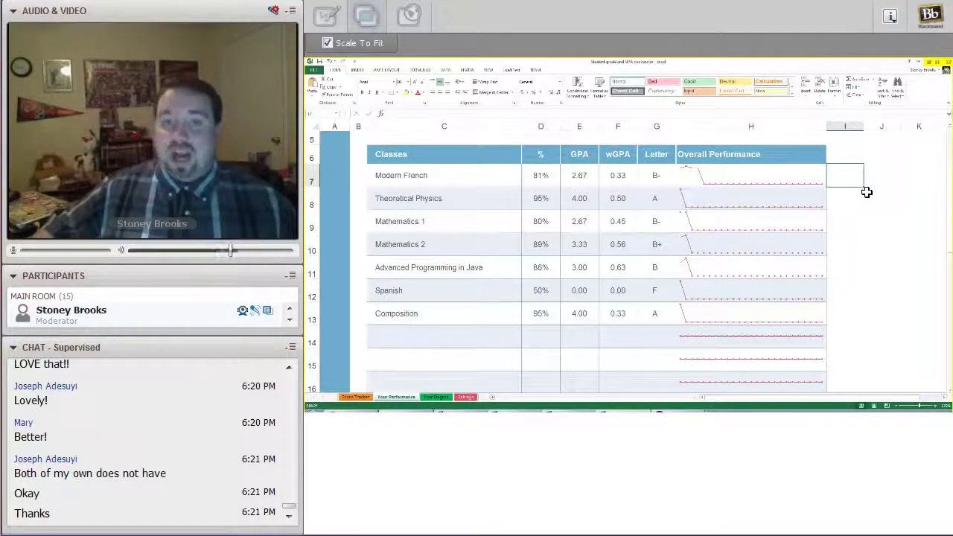
click(689, 197)
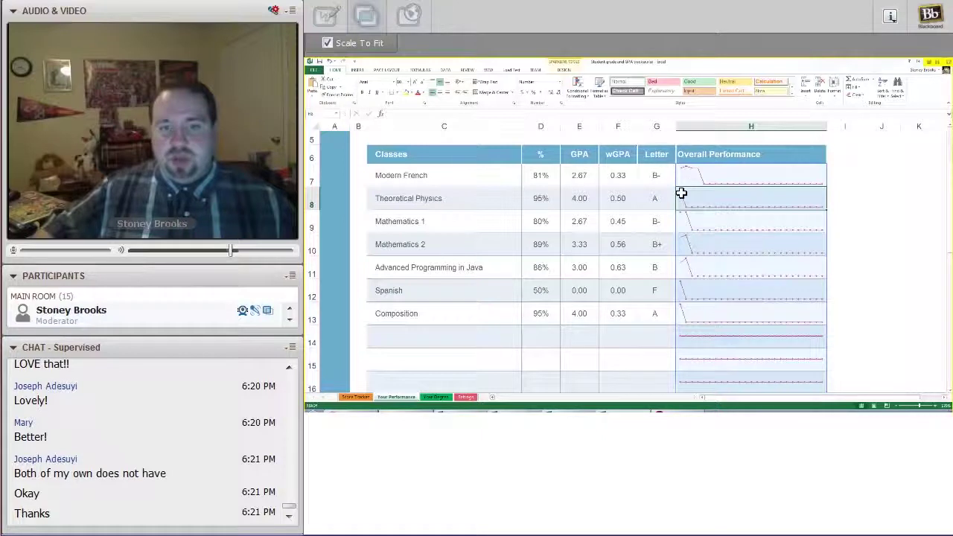
click(840, 199)
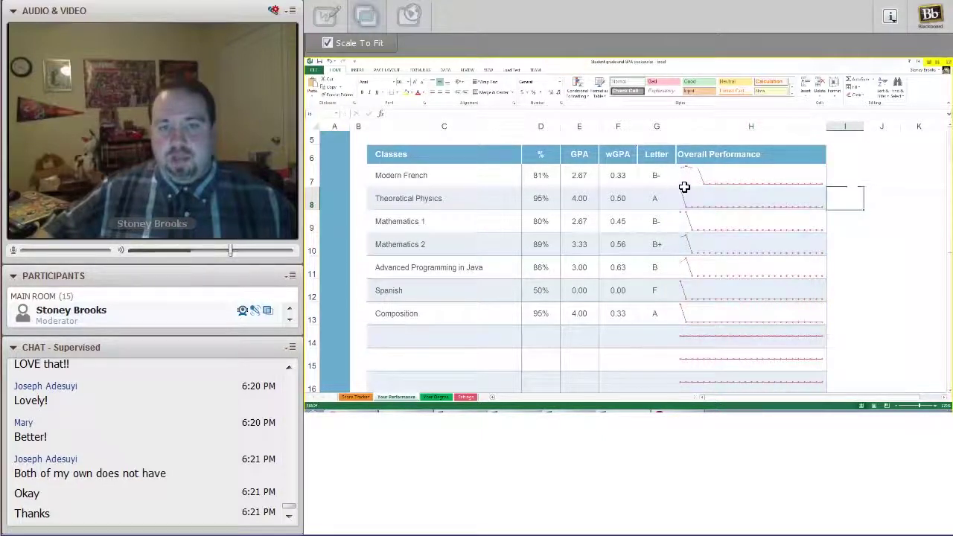
Take a closer look at the sparklines of Theoretical Physics and Modern French under Overall Performance
click(936, 407)
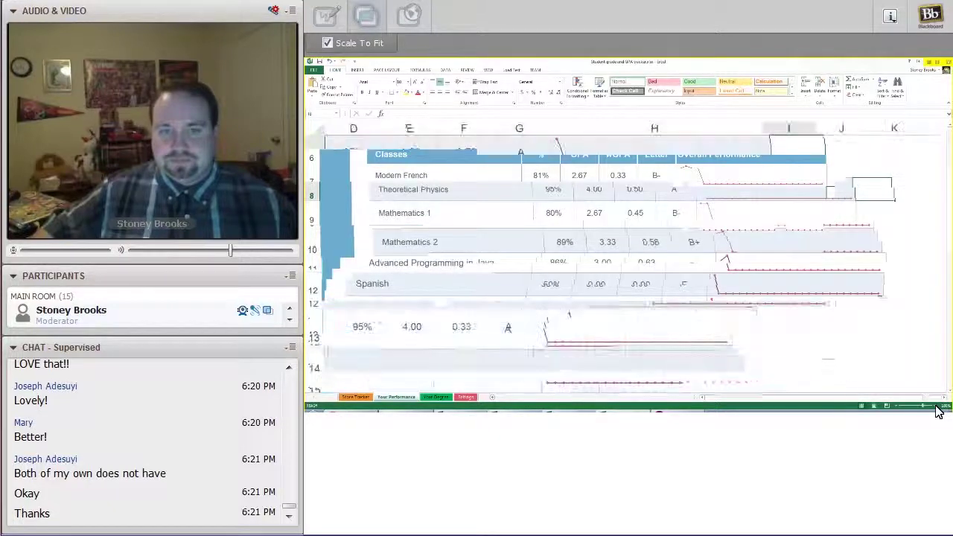
click(718, 149)
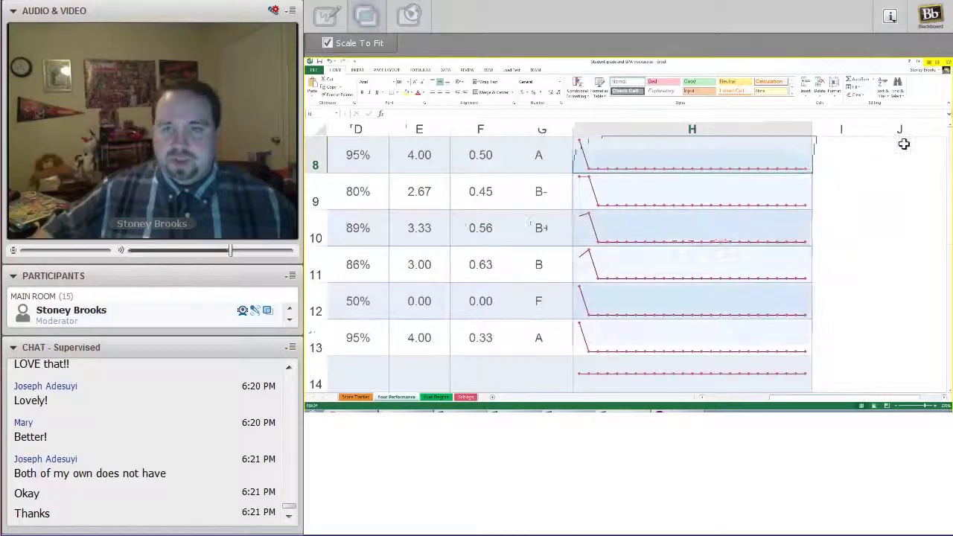
scroll(899, 131, up, 1)
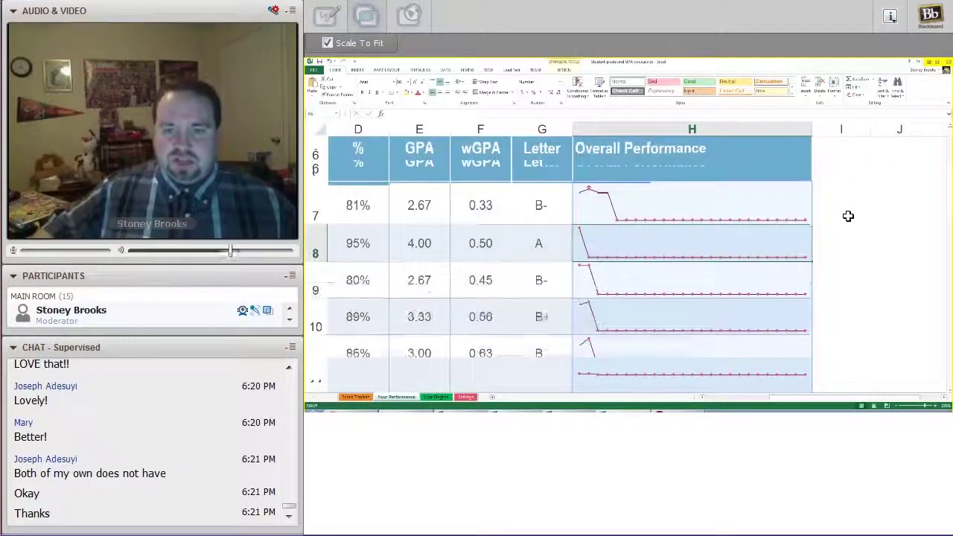
scroll(604, 247, up, 1)
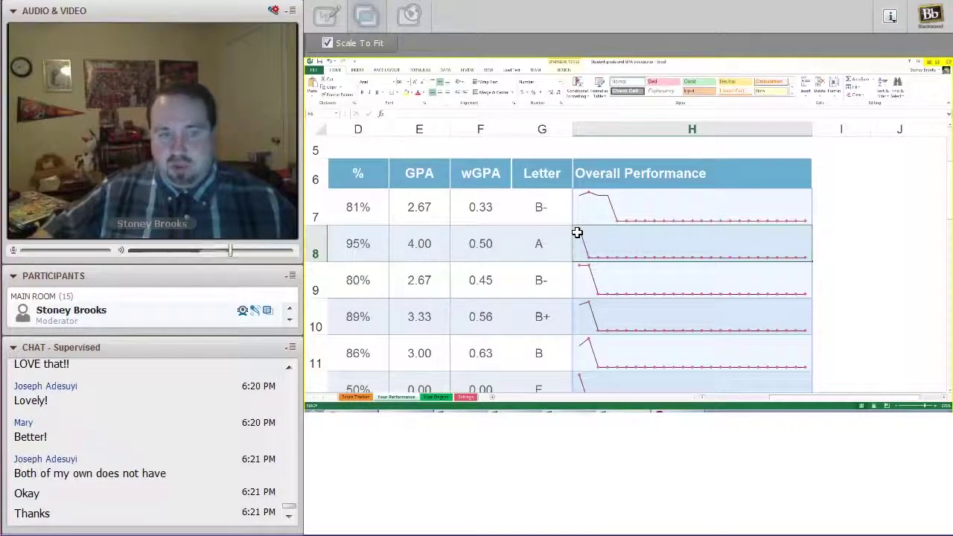
click(587, 201)
Check the Modern French class name against the sparkline in the same row
drag(811, 397, 767, 398)
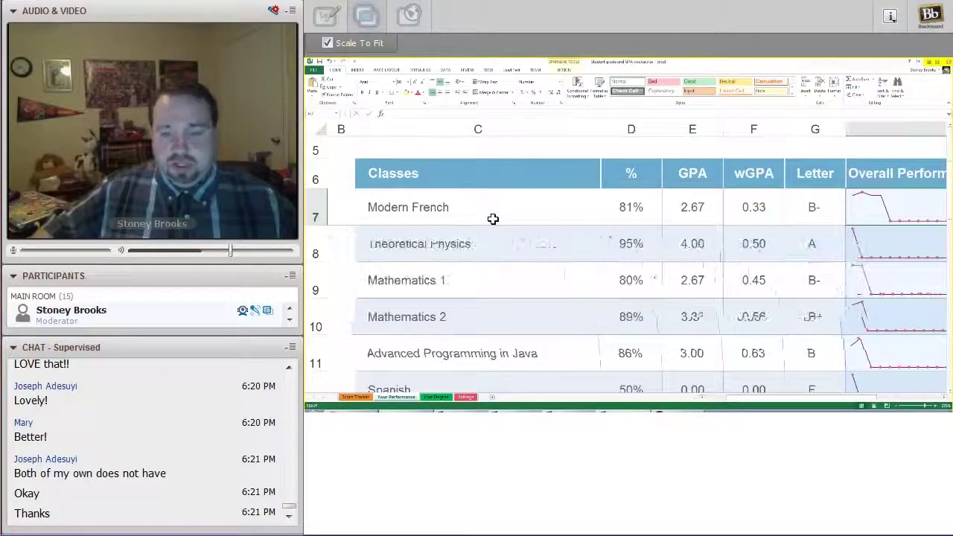
click(494, 218)
click(944, 398)
click(945, 397)
click(944, 398)
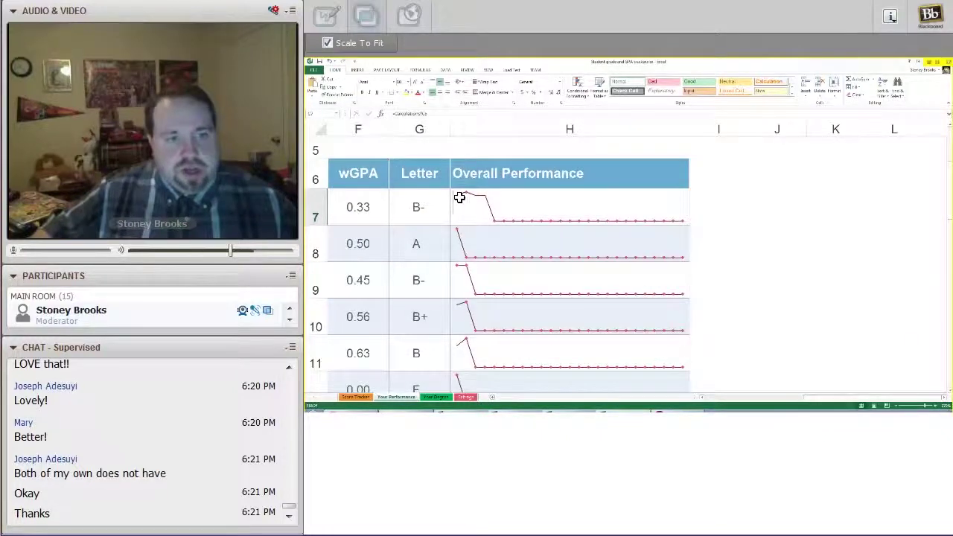
click(506, 203)
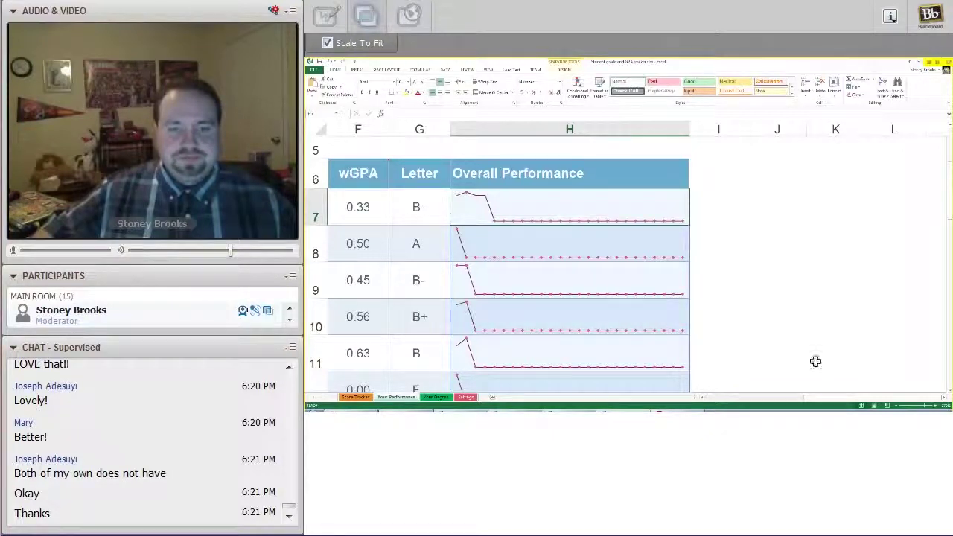
Examine the sparklines further down the classes table and select the one for Advanced Programming in Java
click(950, 392)
click(950, 393)
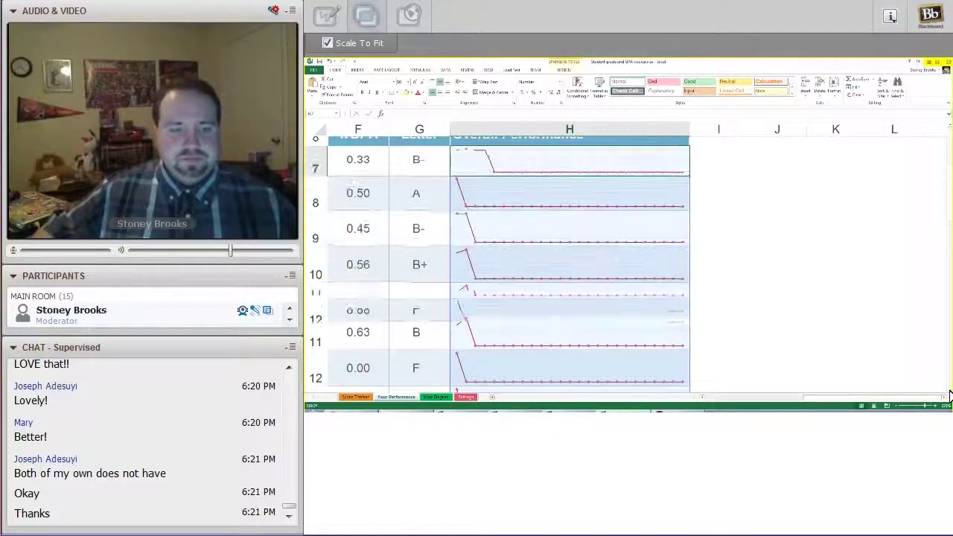
click(950, 393)
click(455, 258)
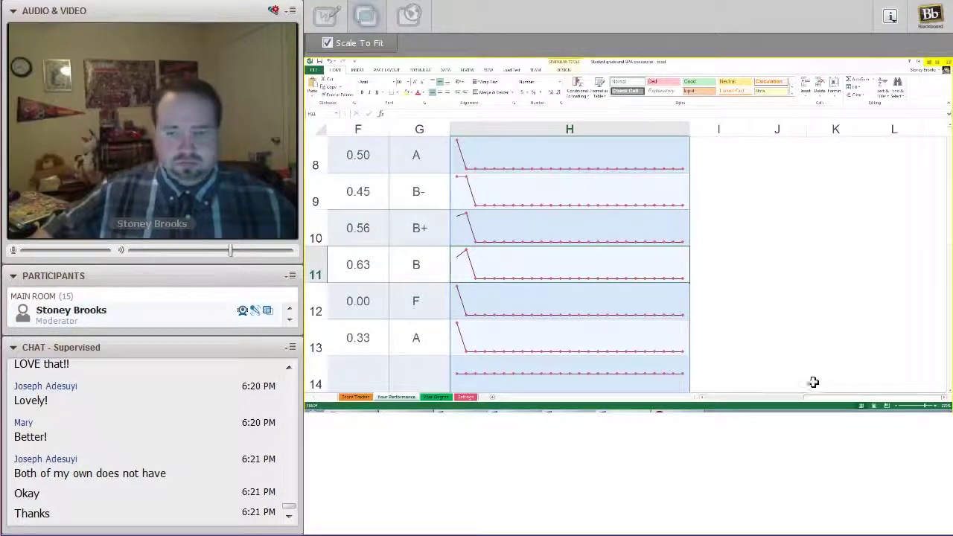
Leave the performance table and open the Your Degree sheet to view the required course categories
click(898, 409)
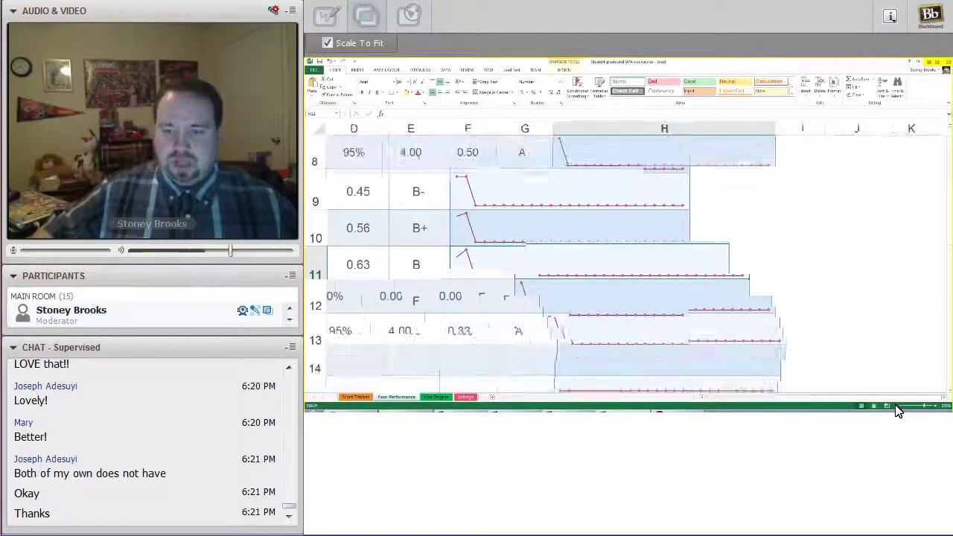
click(898, 407)
click(899, 407)
click(898, 407)
click(898, 407)
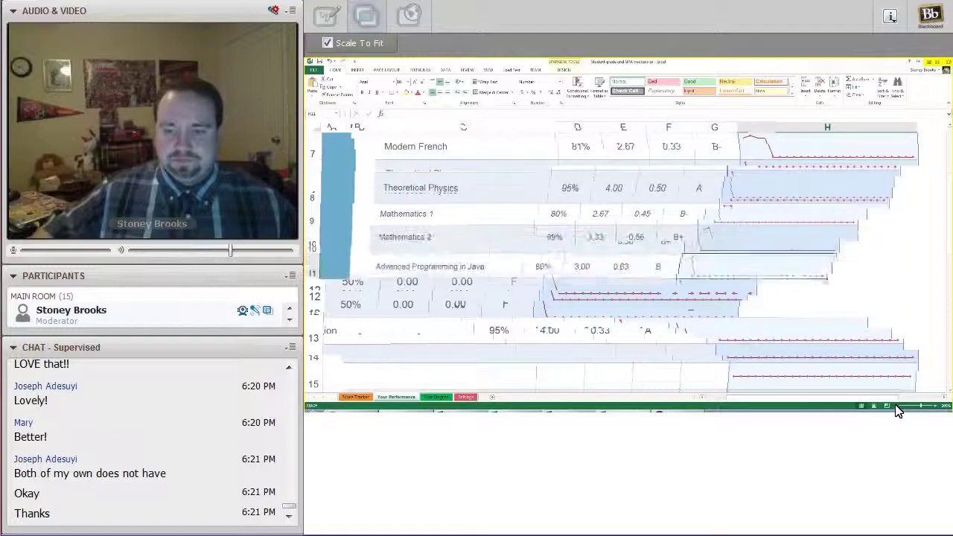
click(898, 407)
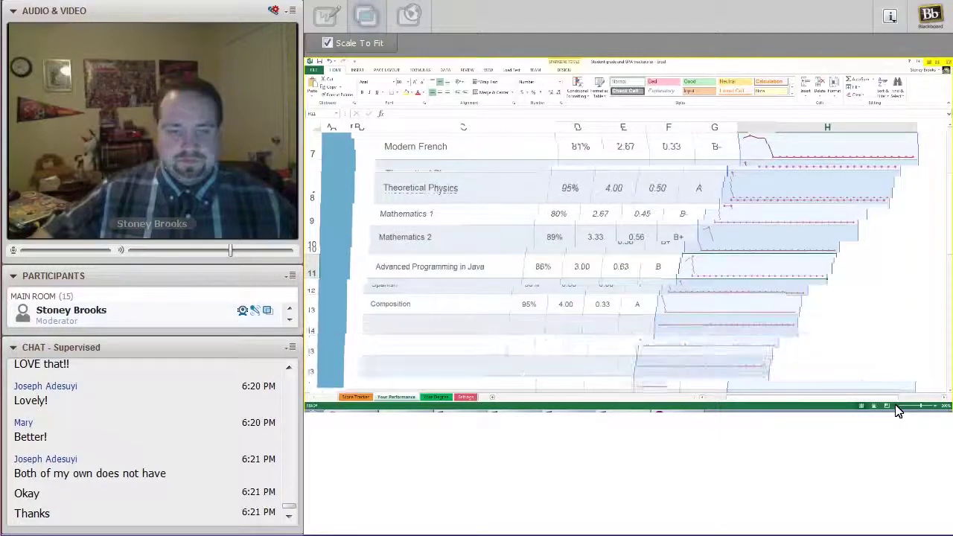
click(440, 397)
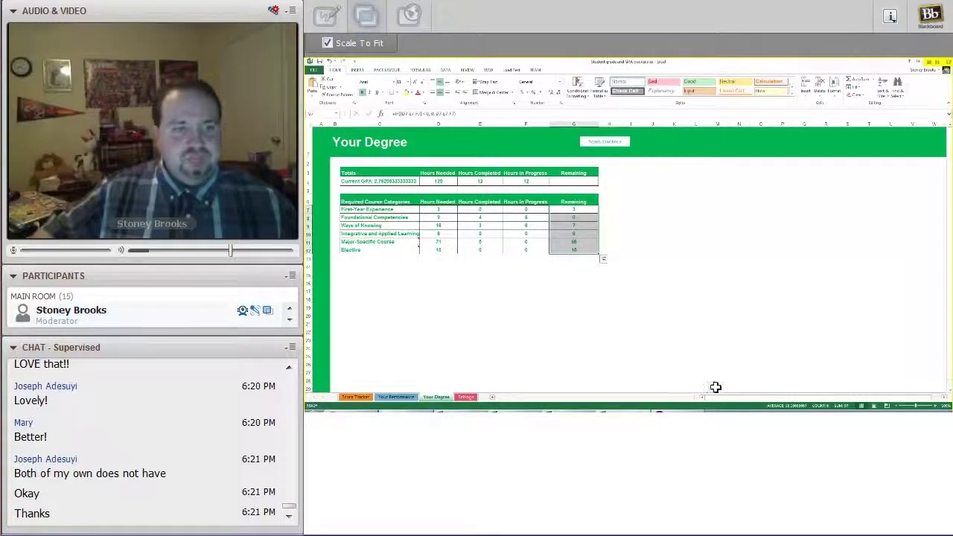
Enlarge the Your Degree sheet, look over the required course categories and read the comment on Major-Specific Course
click(942, 404)
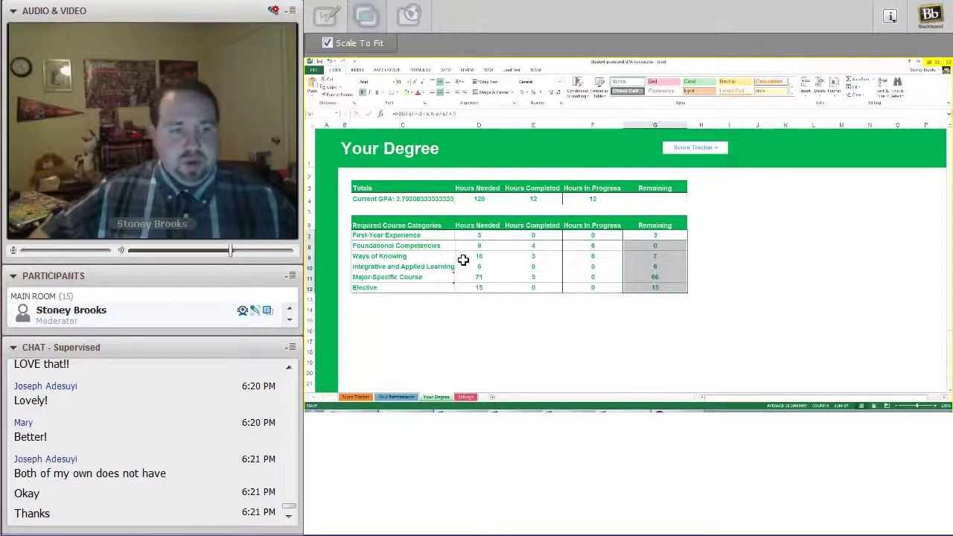
click(493, 238)
click(432, 239)
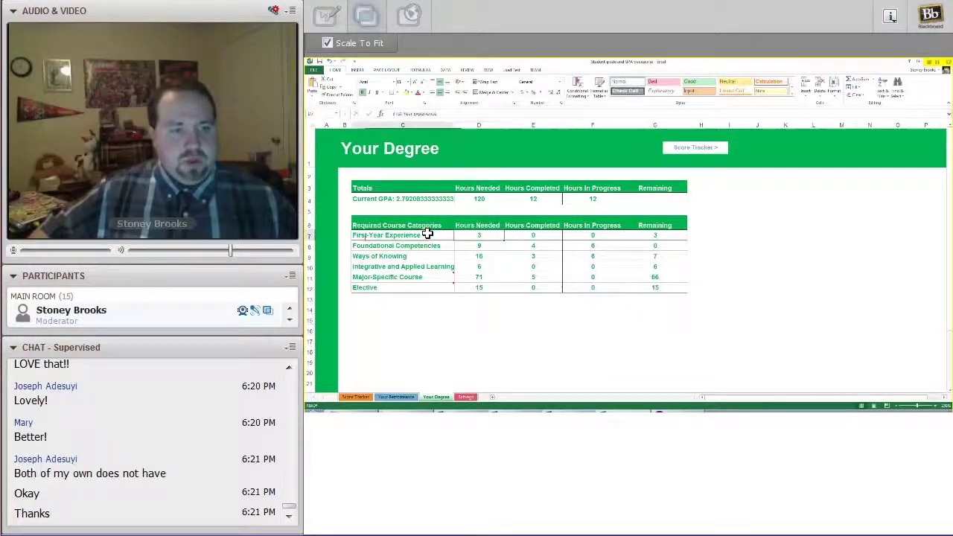
click(418, 287)
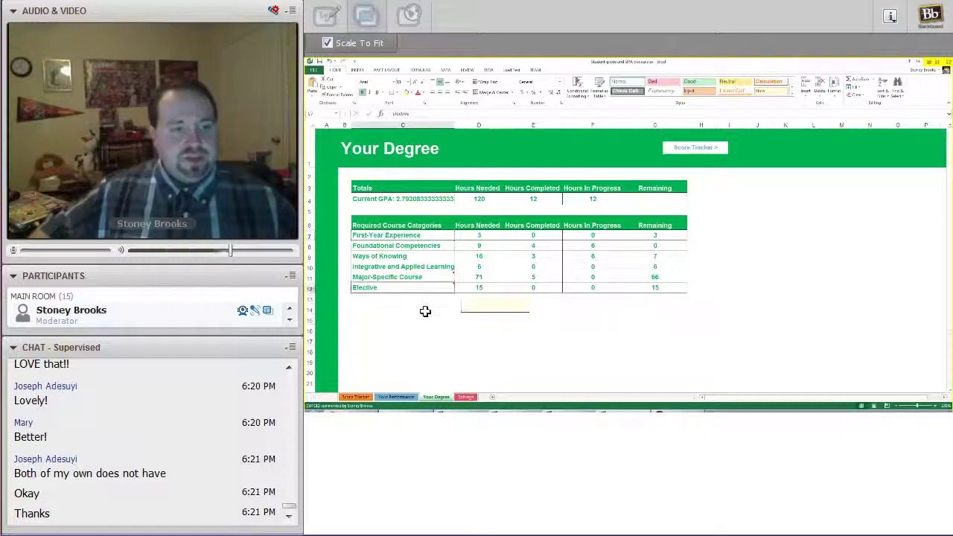
click(424, 318)
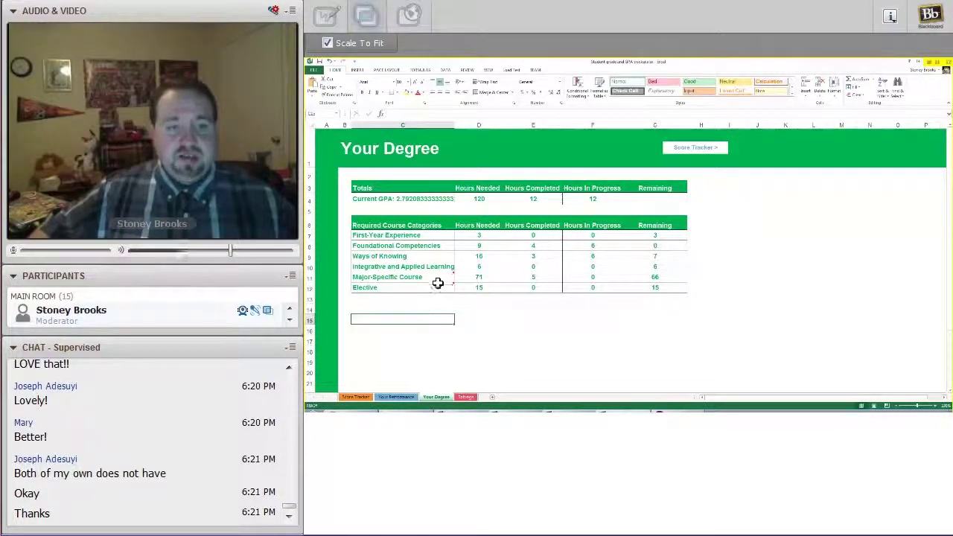
click(432, 280)
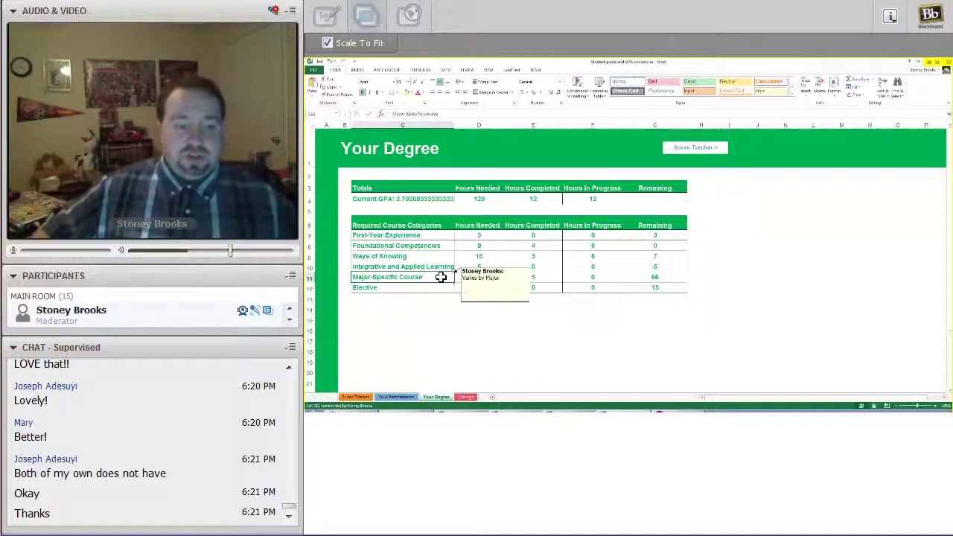
Check the Hours Needed entries from First-Year Experience to Integrative and Applied Learning and select D7:D10
click(484, 236)
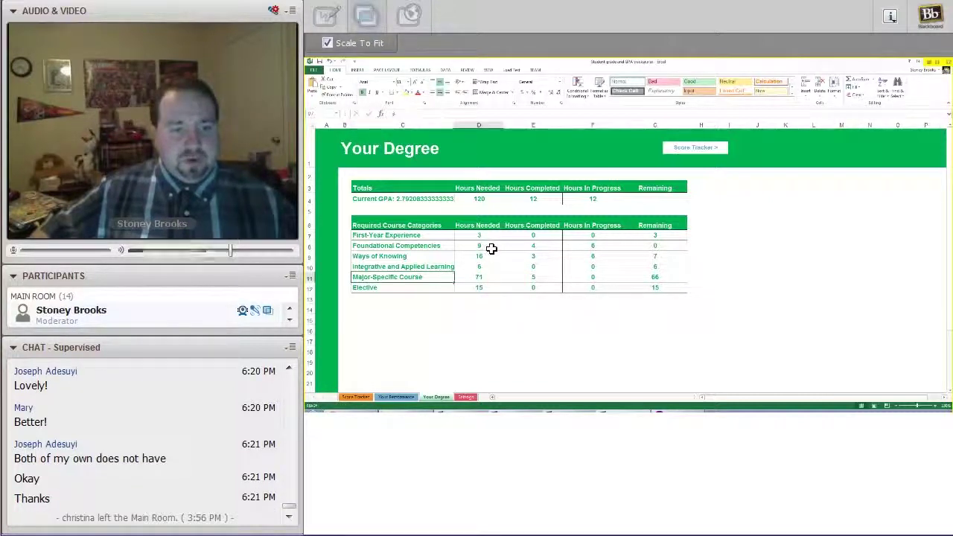
key(Down)
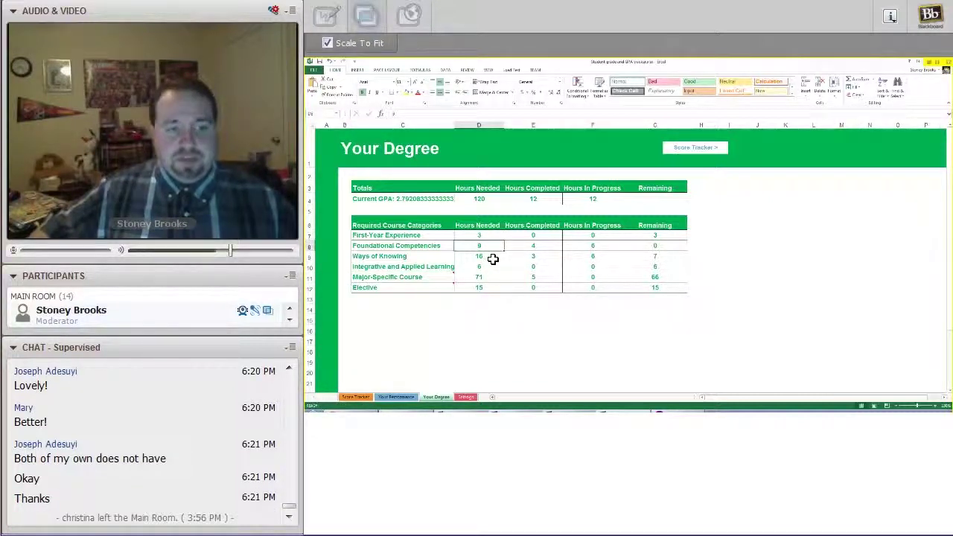
click(494, 259)
click(492, 268)
drag(495, 235, 494, 266)
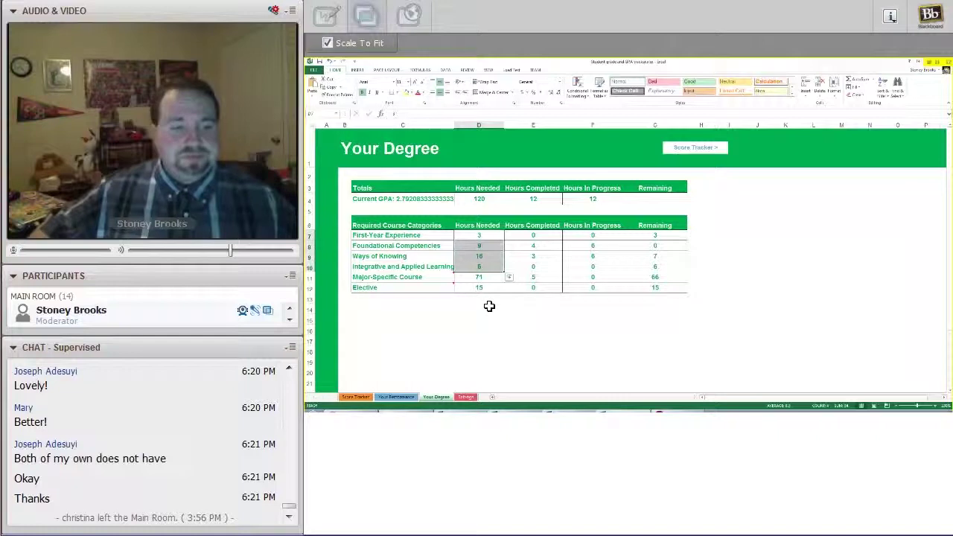
Examine the completed, in-progress and remaining hours formulas for Foundational Competencies
click(543, 246)
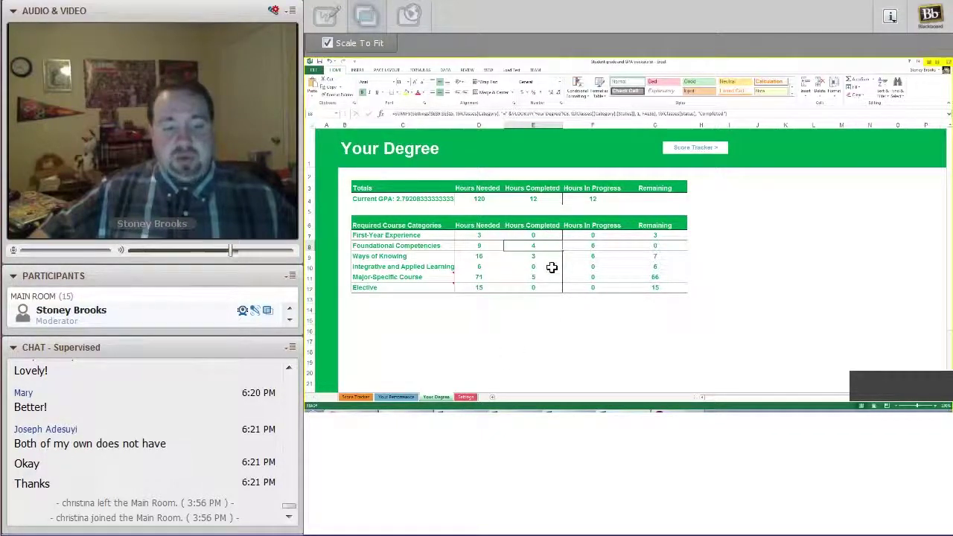
click(607, 248)
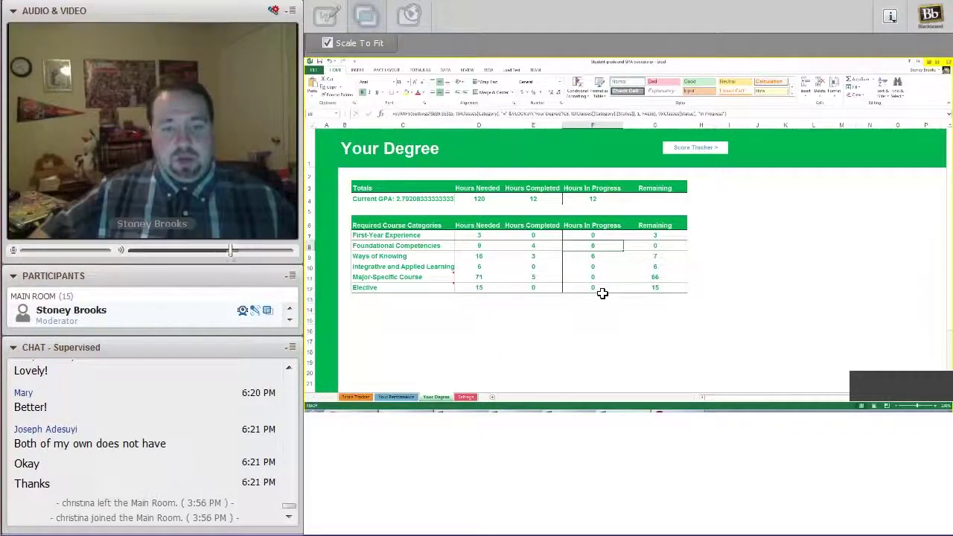
click(676, 247)
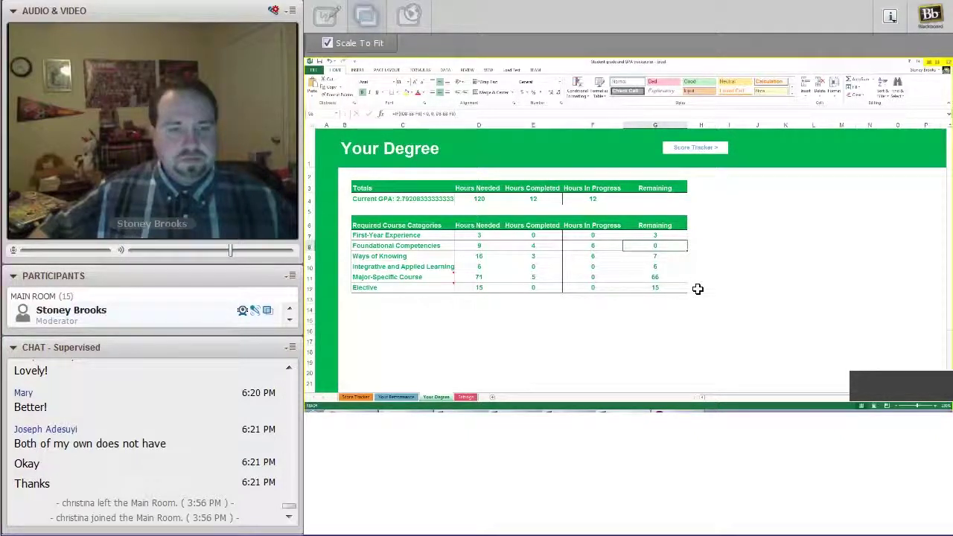
Go through the Ways of Knowing row, comparing its needed, completed, in-progress and remaining hours
click(538, 257)
click(493, 256)
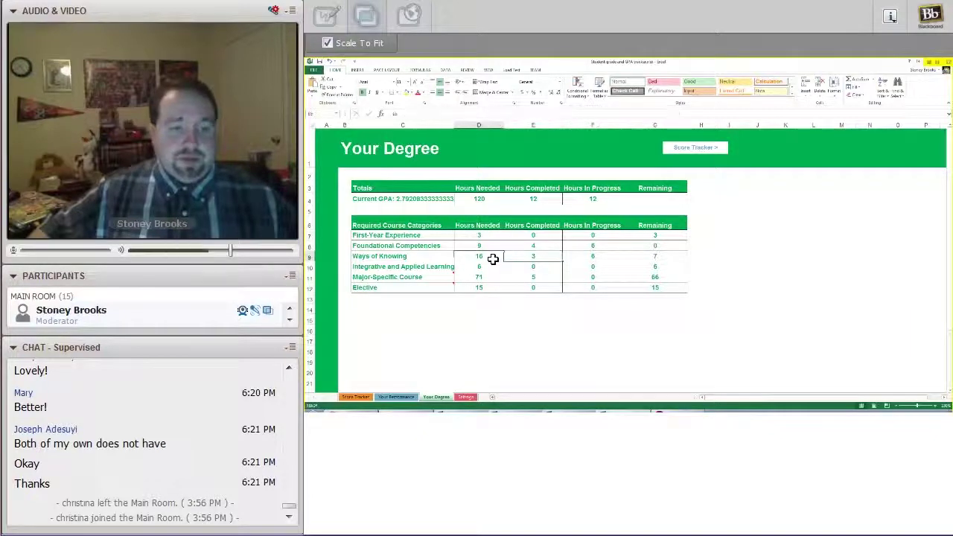
key(Left)
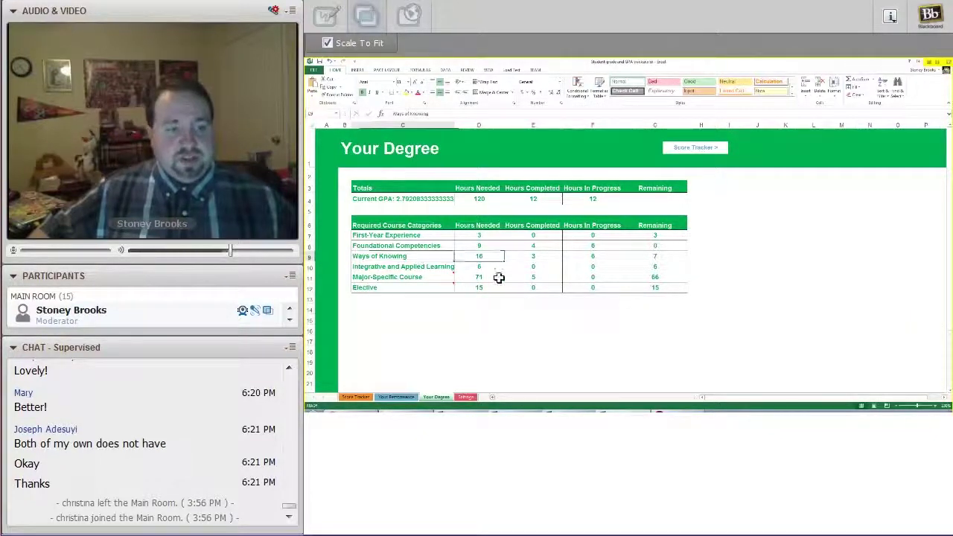
click(536, 257)
click(596, 257)
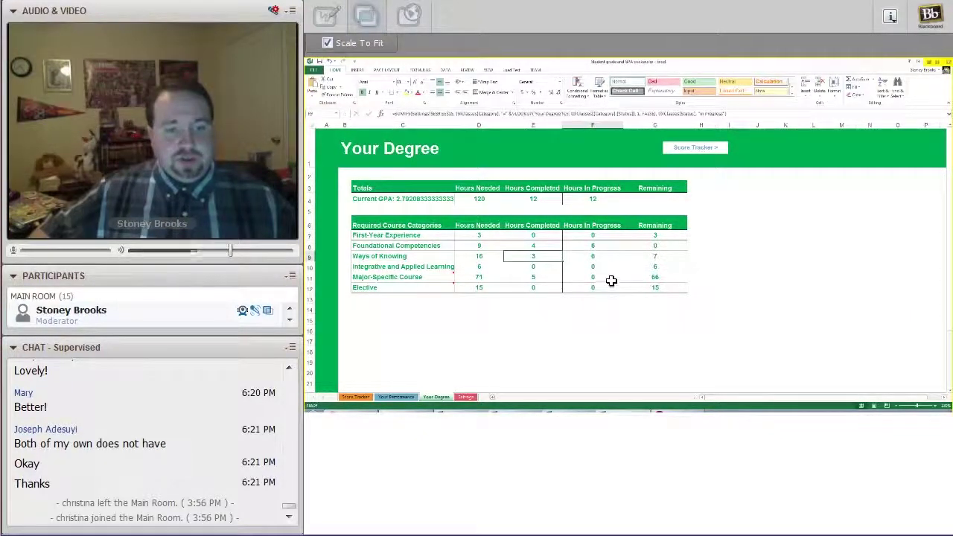
click(655, 258)
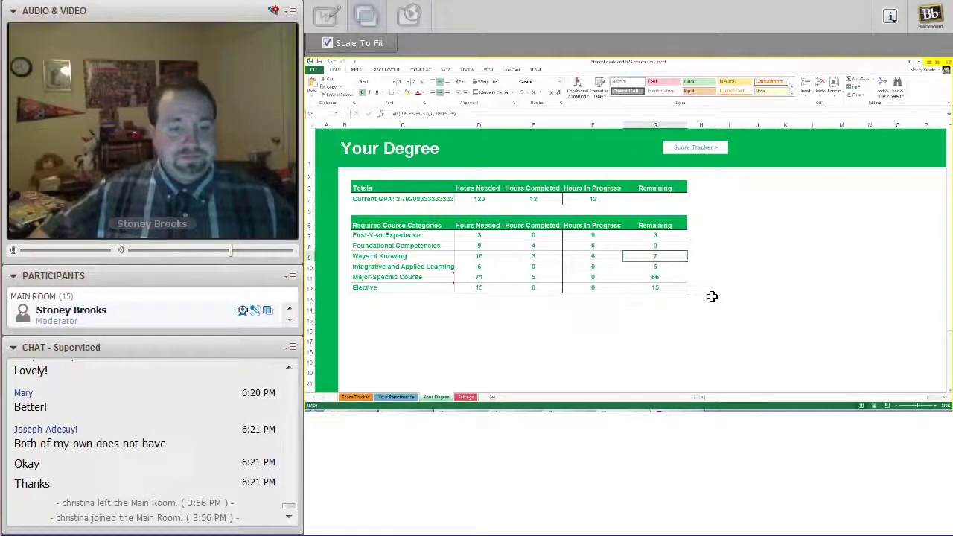
Inspect the Totals row, covering the current GPA, hours completed, hours needed and the Remaining cell
click(403, 200)
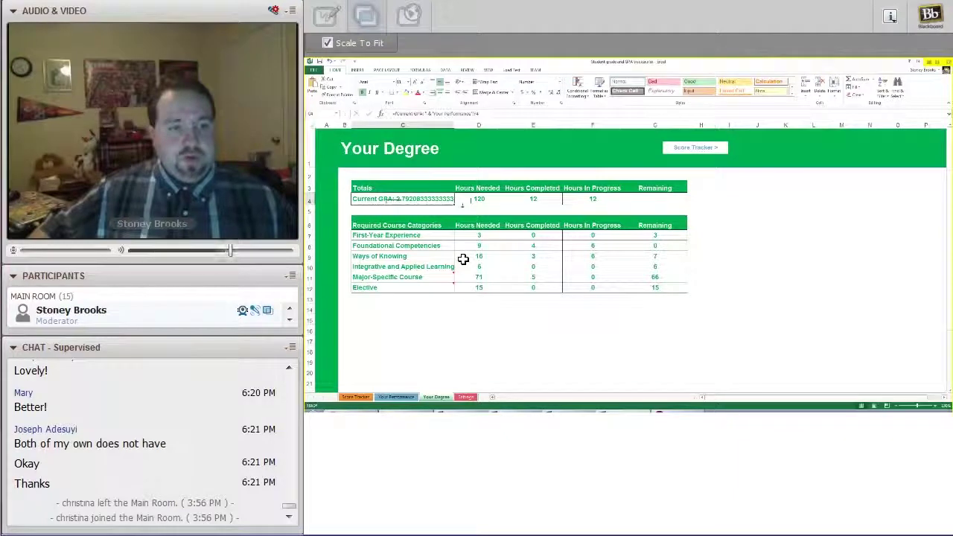
click(532, 201)
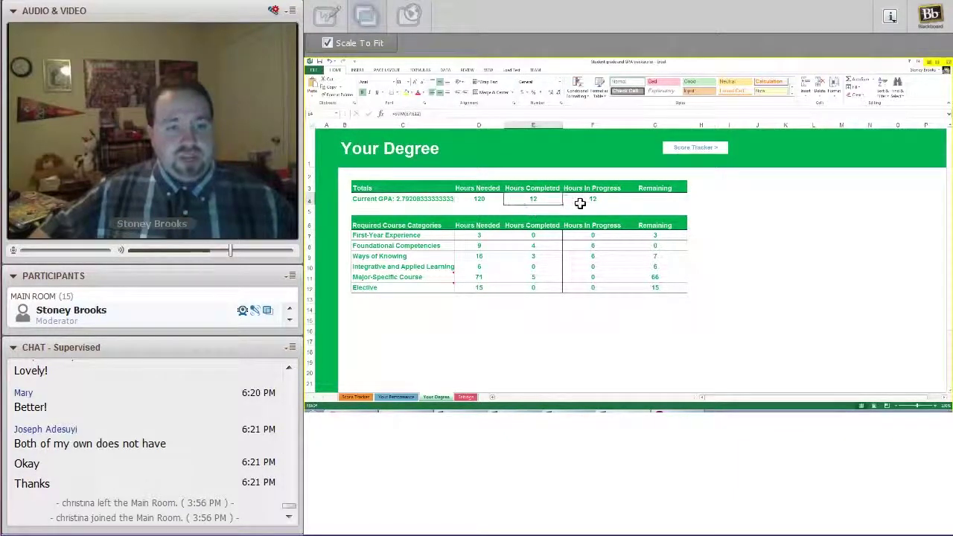
click(486, 202)
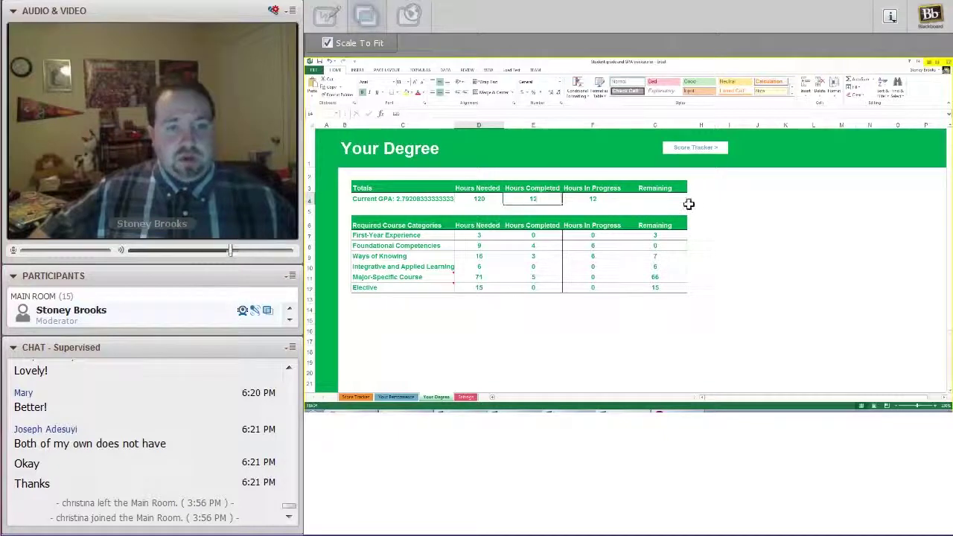
click(674, 201)
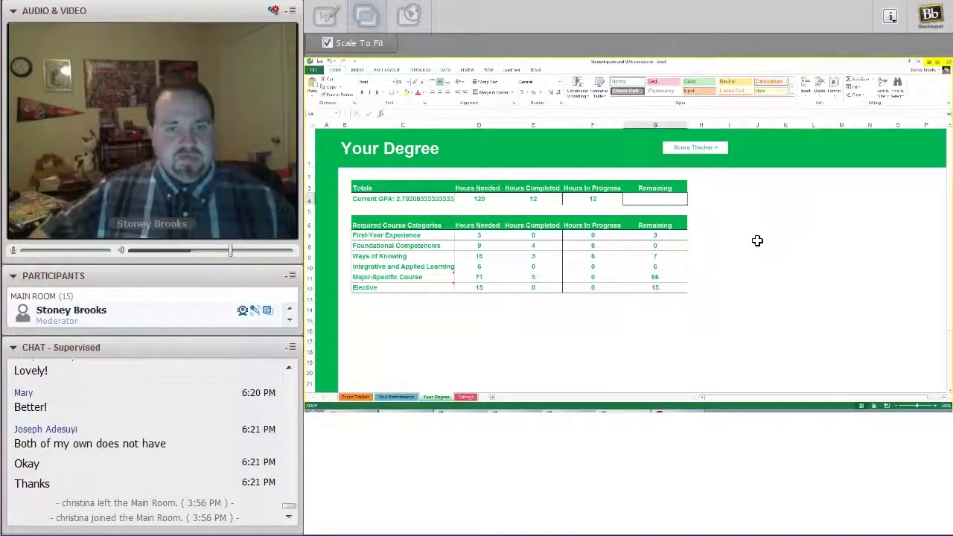
click(692, 200)
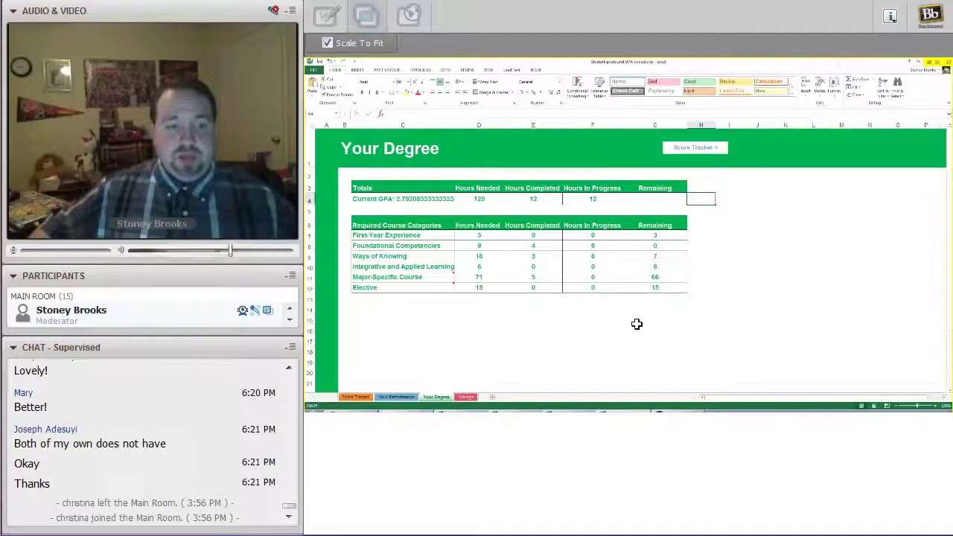
Review the Hours Needed column across all categories and check the remaining hours for Integrative and Applied Learning
drag(483, 236, 485, 283)
click(499, 307)
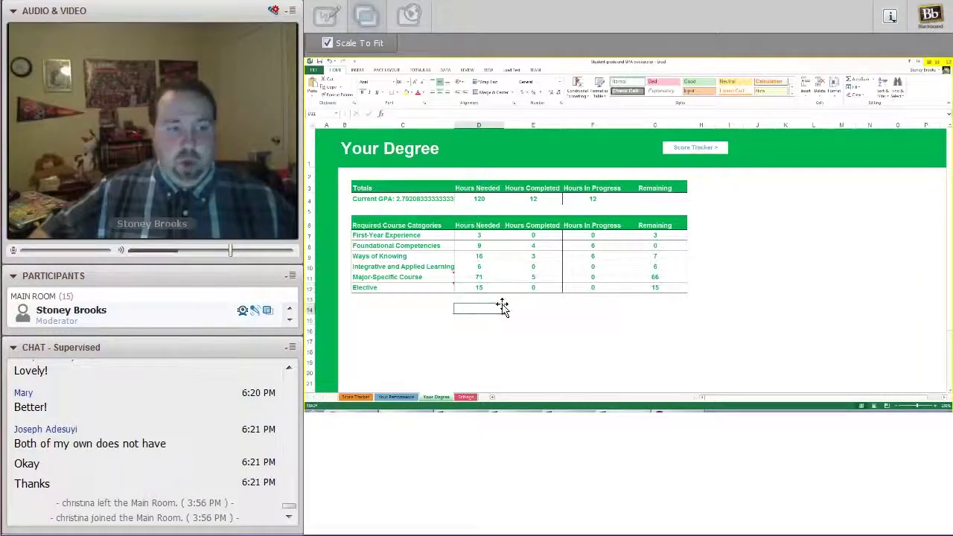
click(488, 256)
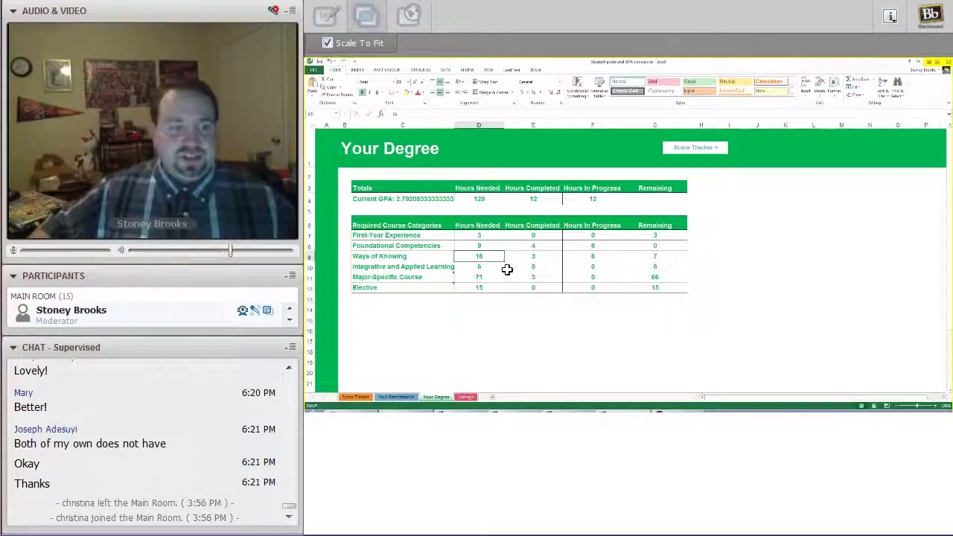
click(485, 268)
click(652, 268)
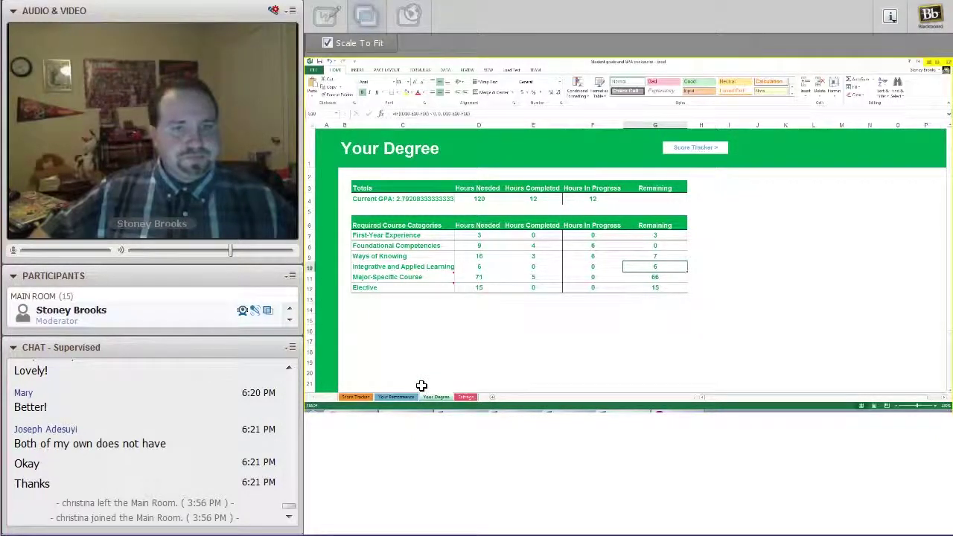
Return to the Score Tracker sheet from Your Degree to view the Current Grade chart beside the scores
click(687, 148)
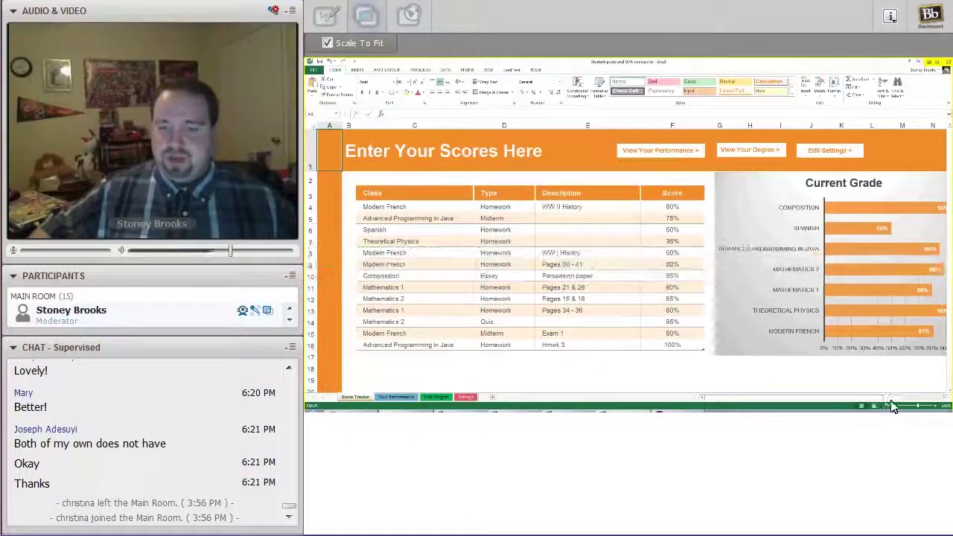
click(943, 398)
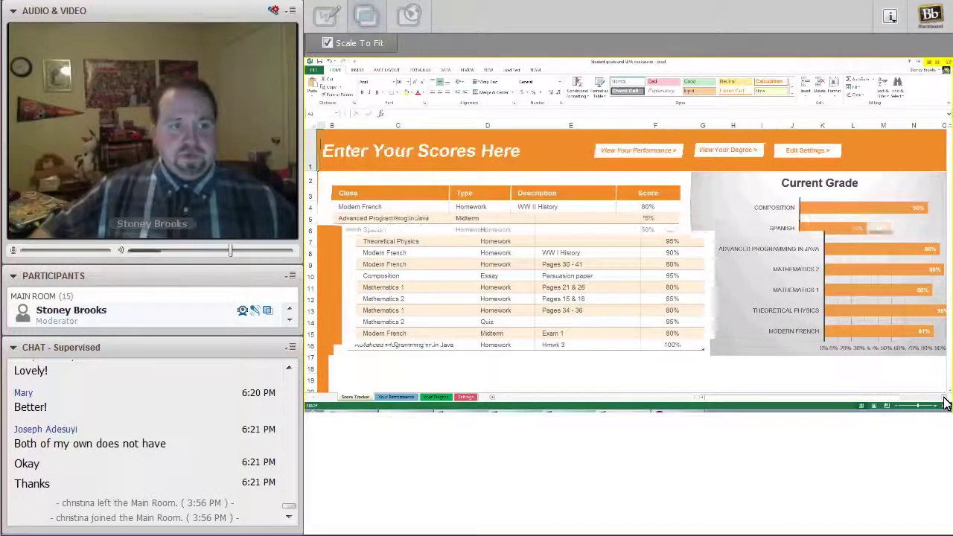